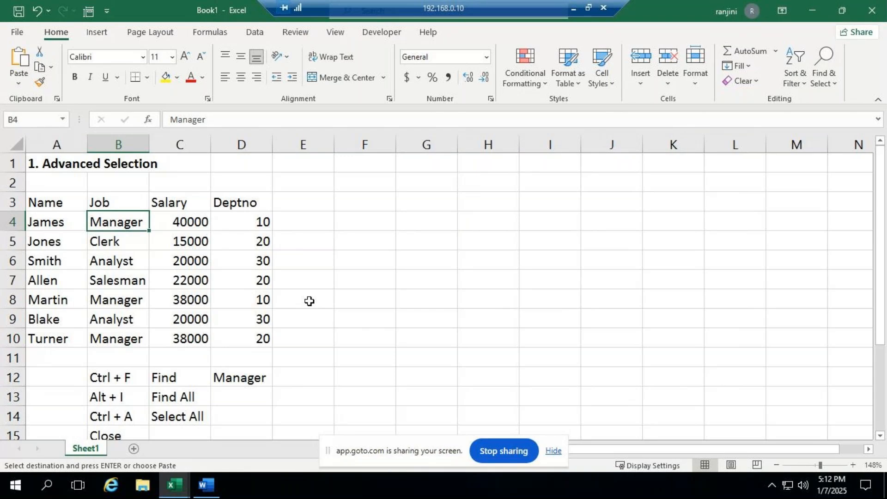
# - Find all cells containing Manager from cell A3 and enlarge the results list to show every match
pyautogui.click(75, 201)
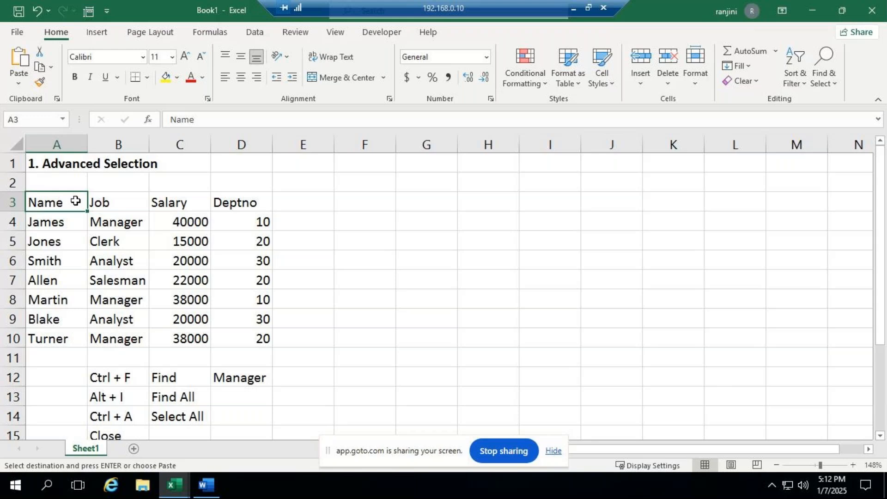
pyautogui.hotkey('ctrl', 'f')
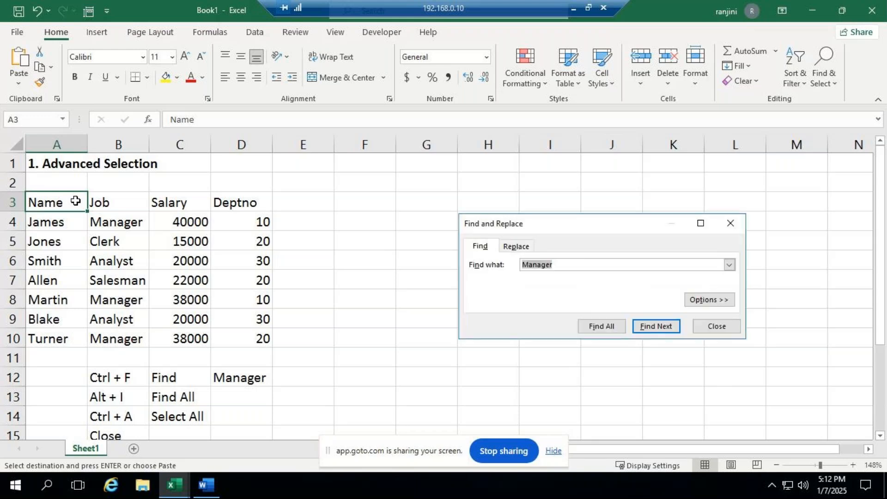
pyautogui.moveTo(544, 229); pyautogui.dragTo(519, 167)
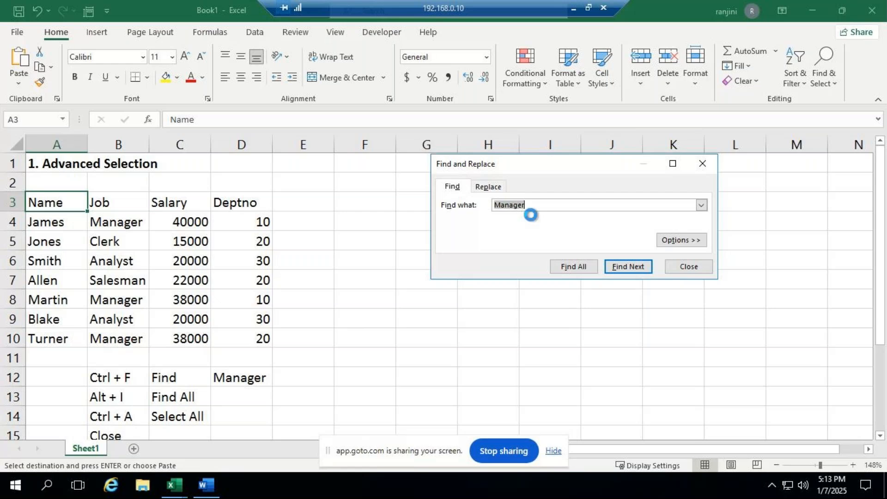
pyautogui.hotkey('alt', 'i')
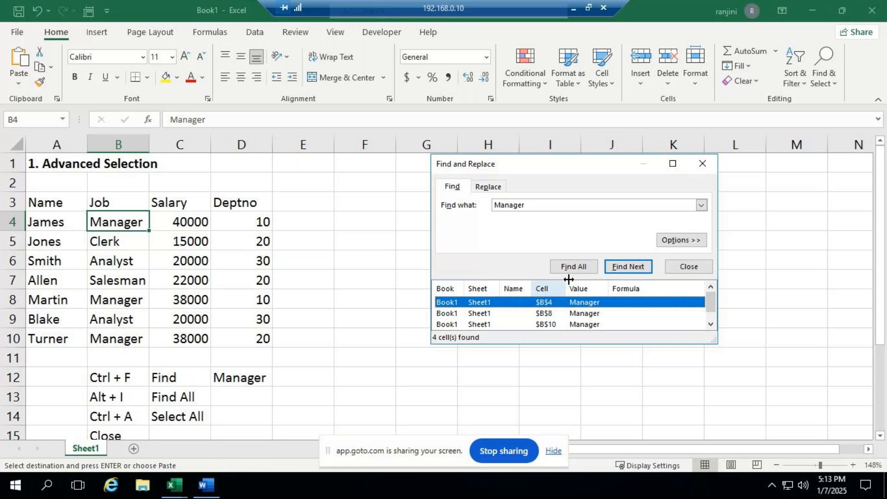
pyautogui.moveTo(610, 342); pyautogui.dragTo(597, 370)
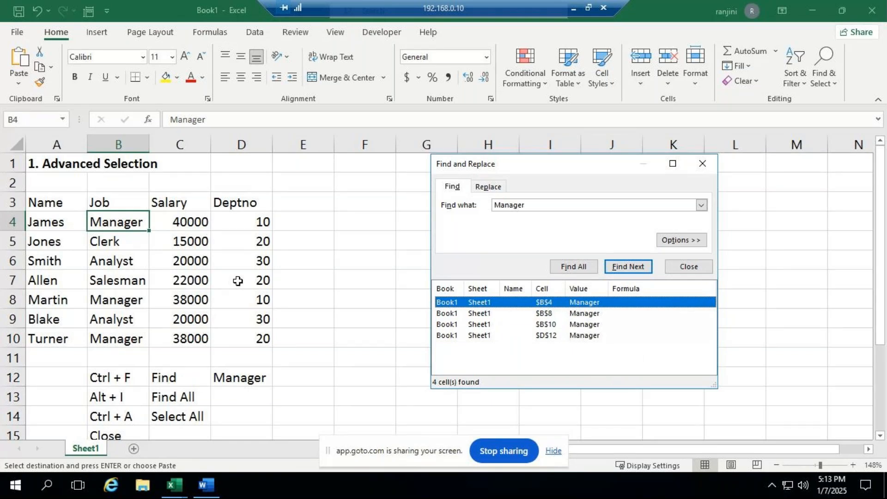
# - Go through the found Manager cells one by one: B8, B10, D12 and back to B4
pyautogui.click(478, 315)
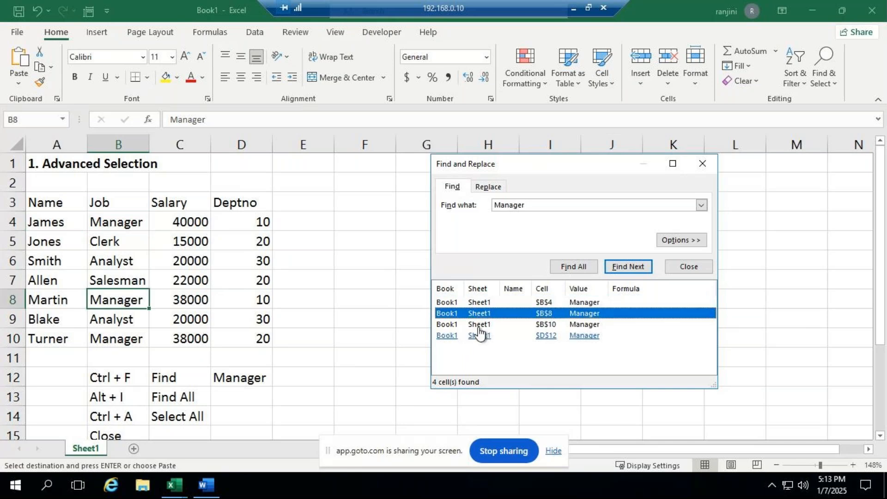
pyautogui.click(479, 327)
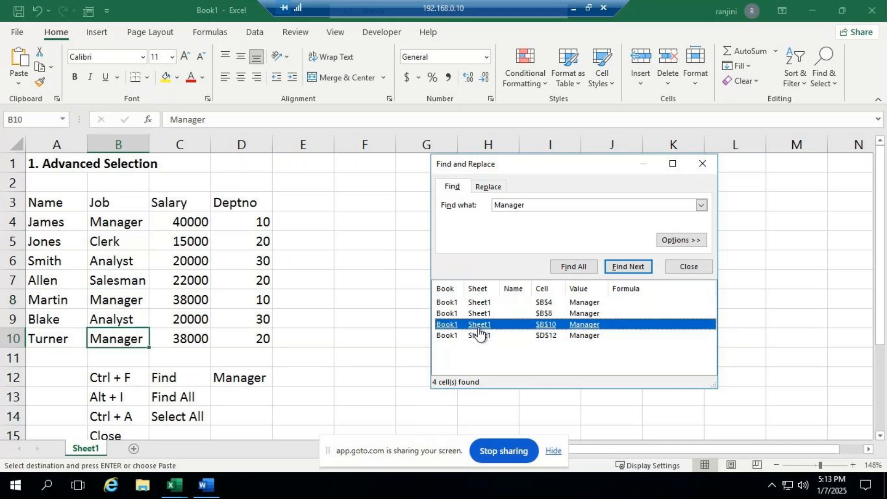
pyautogui.click(478, 335)
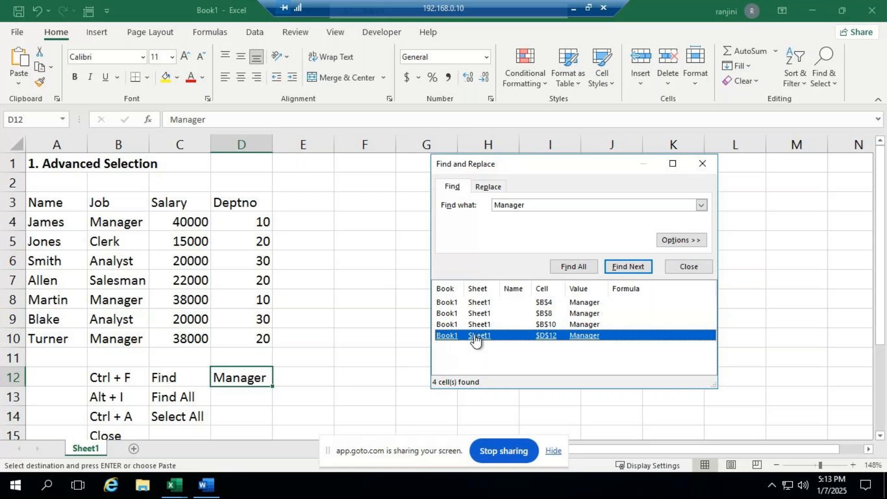
pyautogui.click(481, 303)
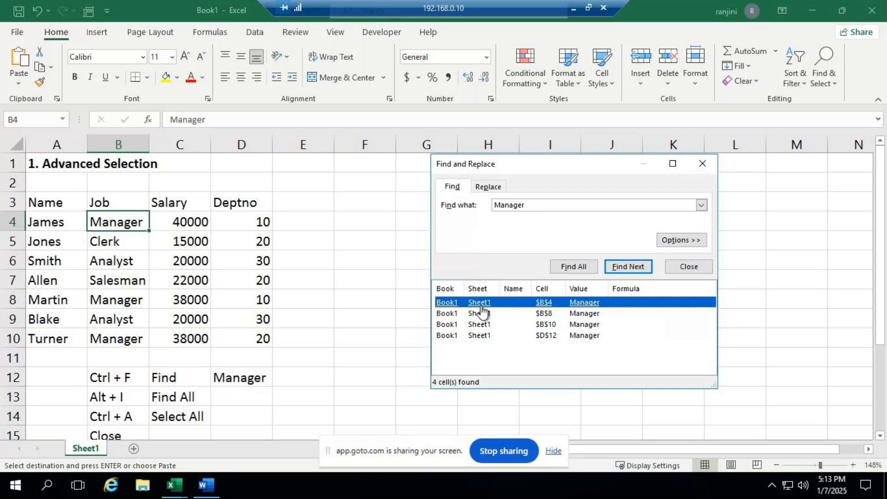
# - Select all the found Manager cells together, closing the search before clearing the selection
pyautogui.hotkey('ctrl', 'a')
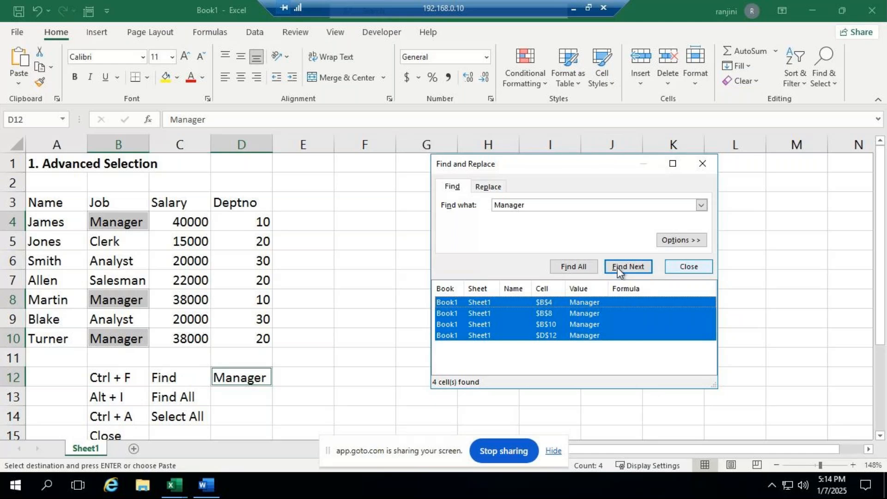
pyautogui.click(679, 266)
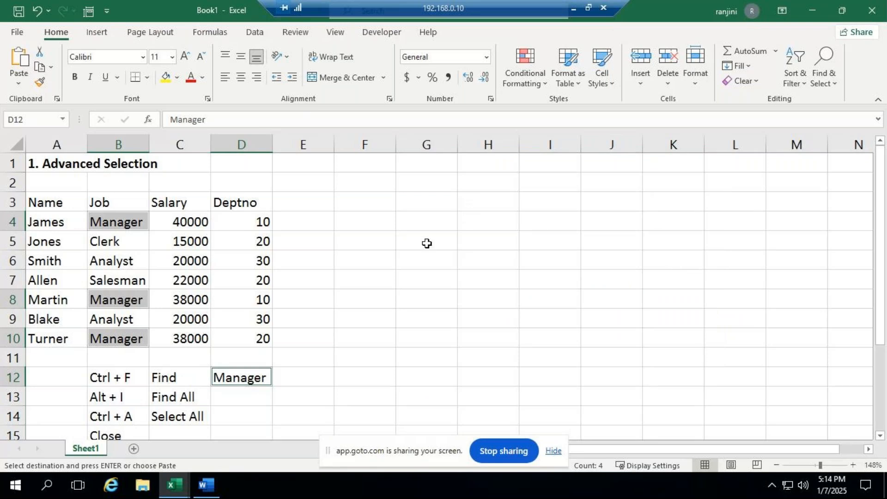
pyautogui.click(412, 247)
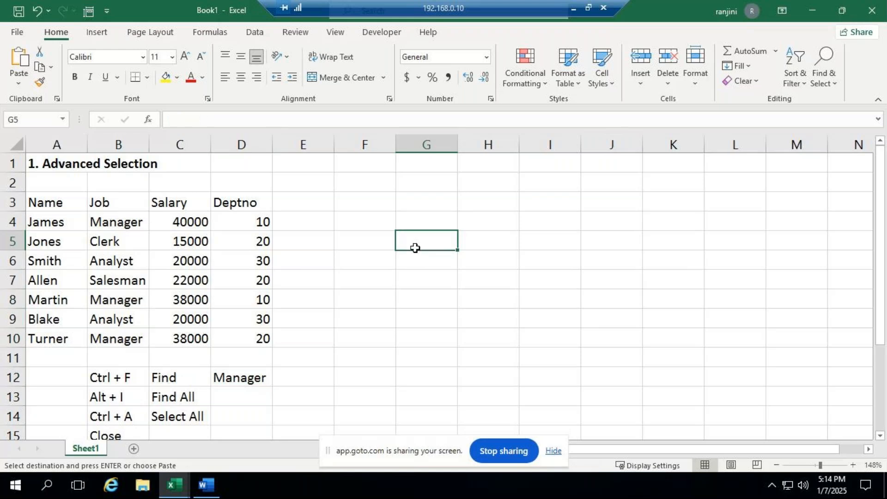
# - Repeat the Find All search for Manager from cell A3 and select every matching cell
pyautogui.click(63, 202)
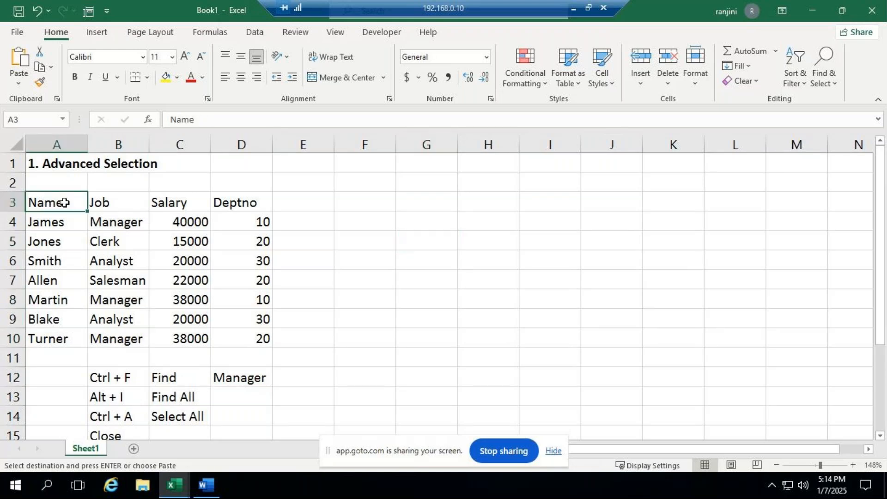
pyautogui.hotkey('ctrl', 'f')
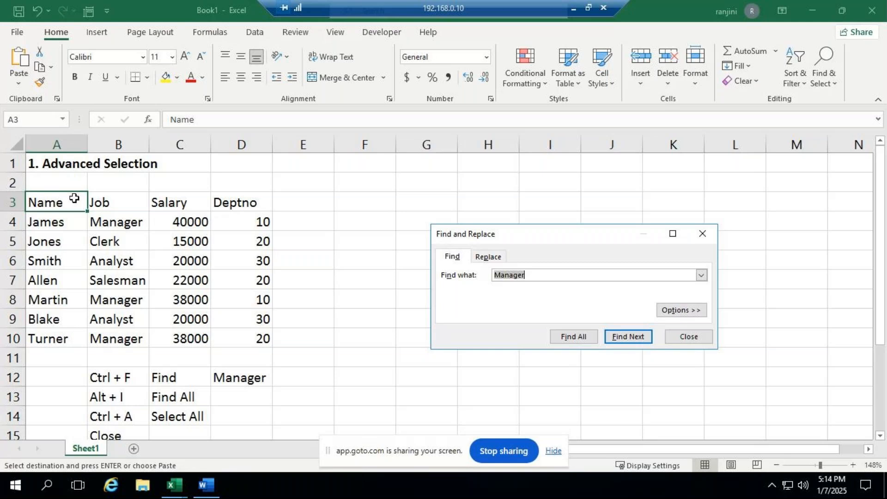
pyautogui.hotkey('alt', 'i')
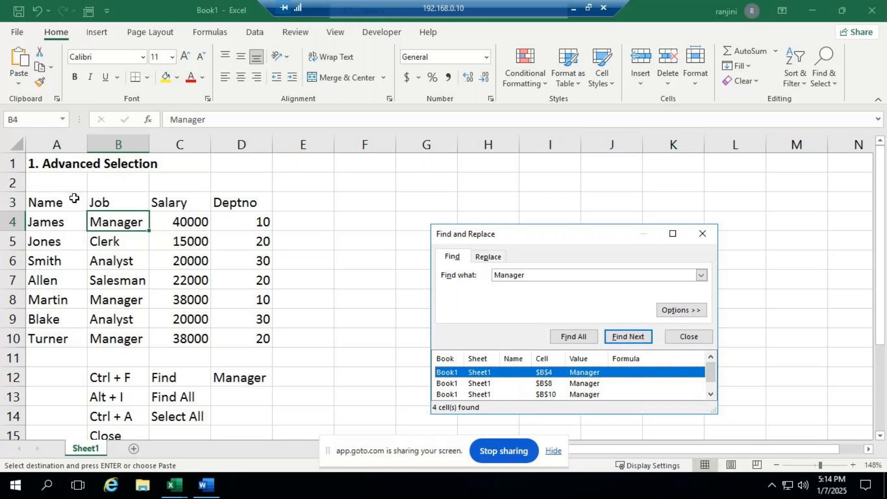
pyautogui.hotkey('ctrl', 'a')
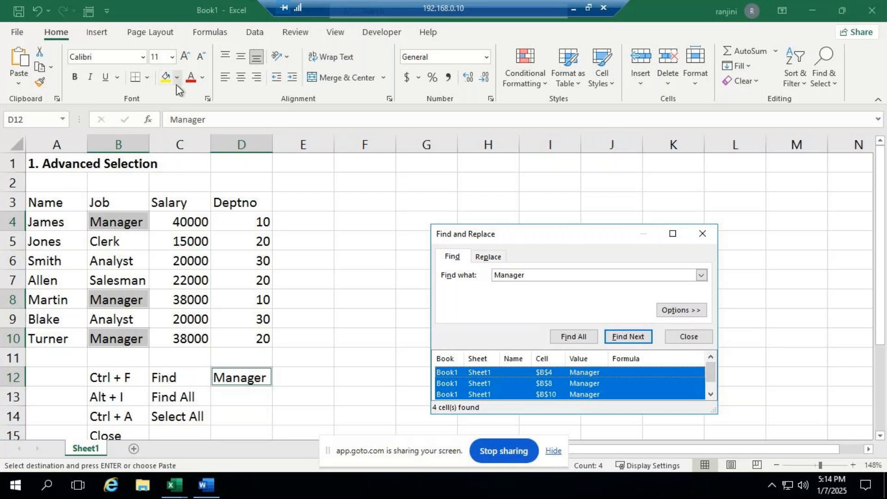
pyautogui.click(683, 336)
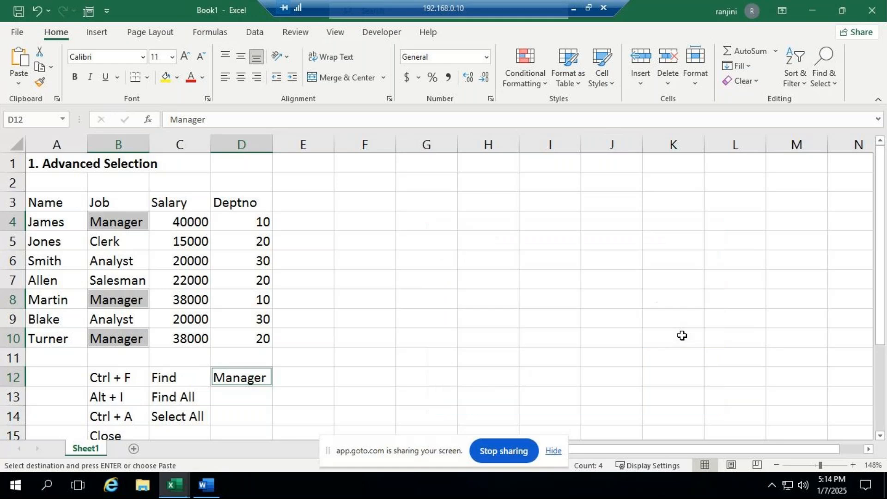
# - Try a light gold fill on the selected Manager cells and undo it
pyautogui.click(177, 77)
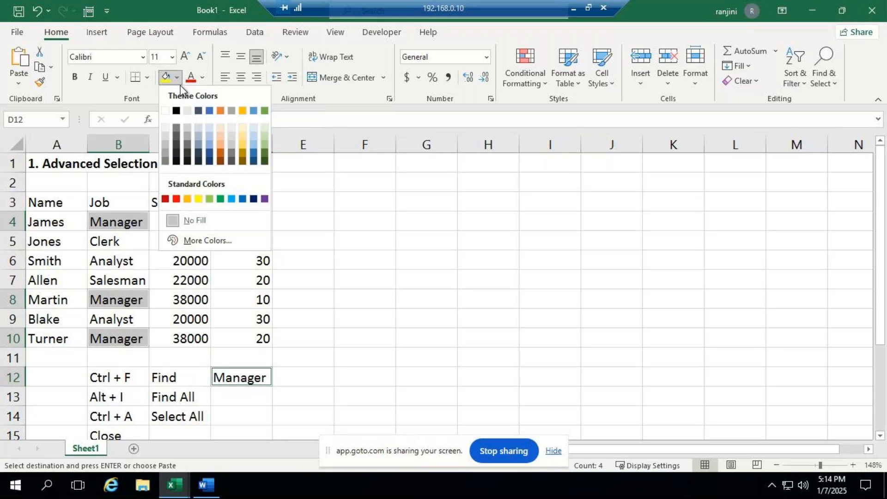
pyautogui.click(244, 128)
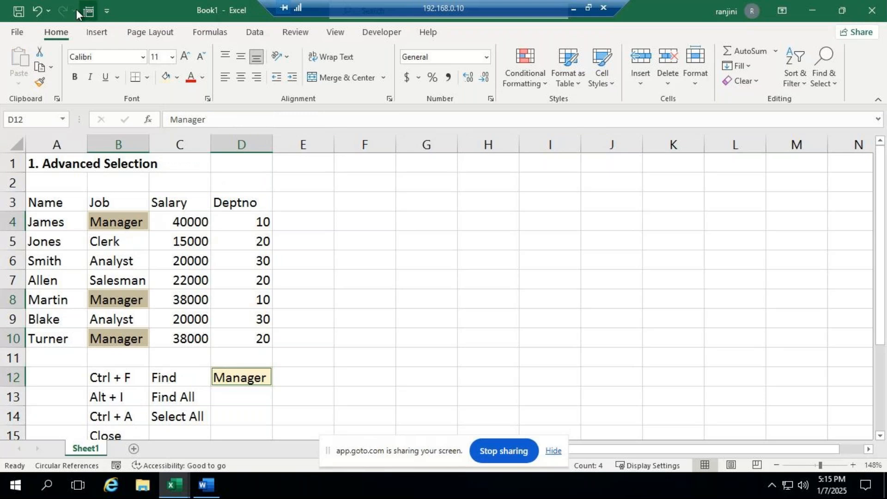
pyautogui.click(38, 11)
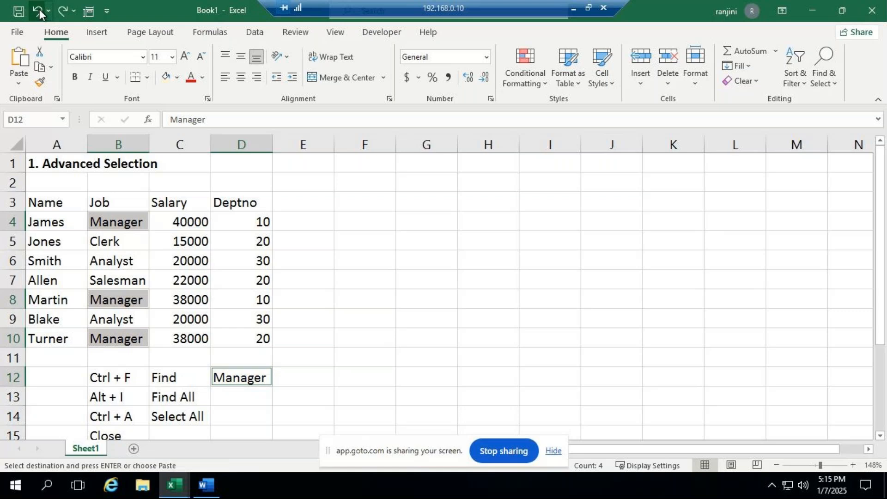
pyautogui.click(417, 243)
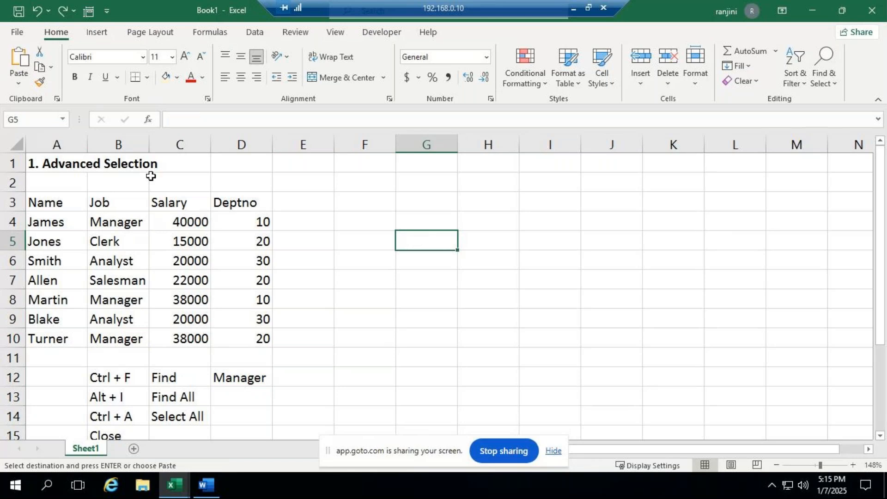
# - Switch to the GoTo meeting in the browser, close its chat panel and return to the remote desktop session
pyautogui.click(573, 9)
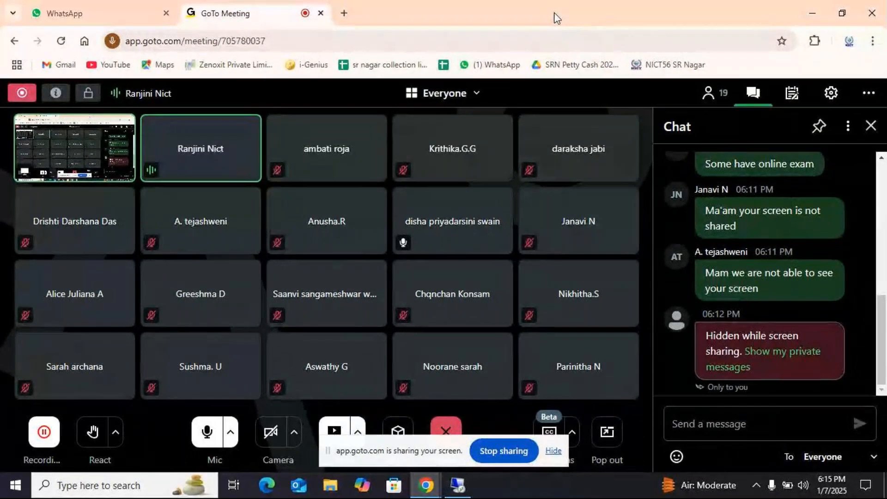
pyautogui.click(869, 126)
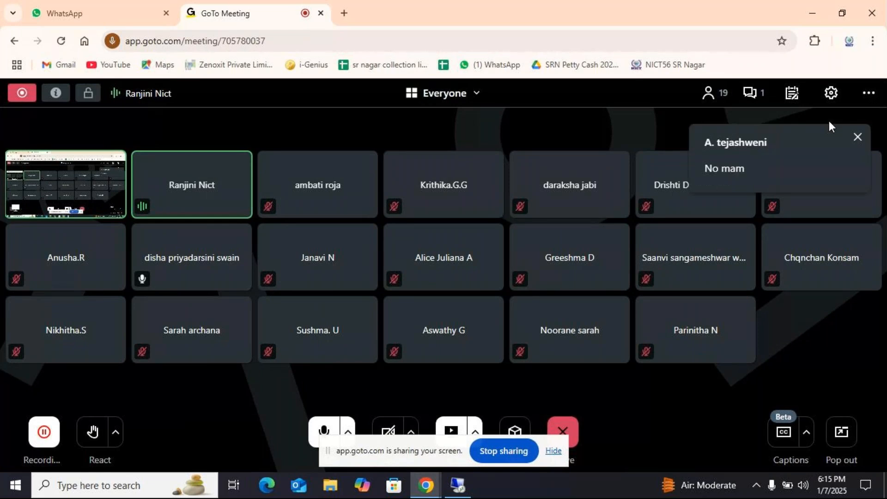
pyautogui.click(458, 486)
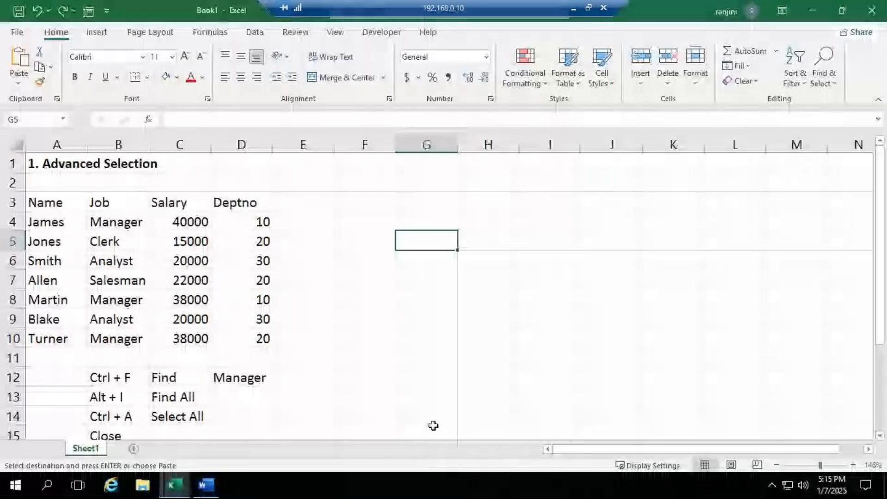
# - Find all cells containing 10, select every match in the Deptno column and close the search
pyautogui.scroll(-1, 433, 426)
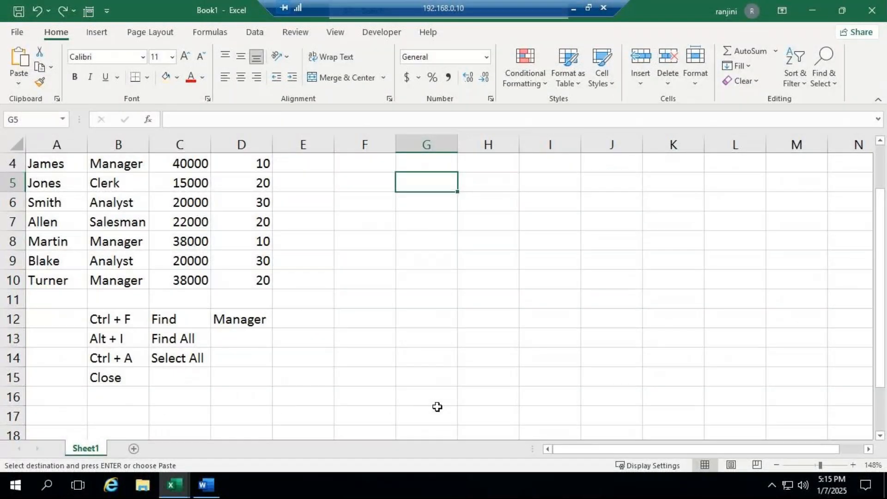
pyautogui.scroll(1, 437, 407)
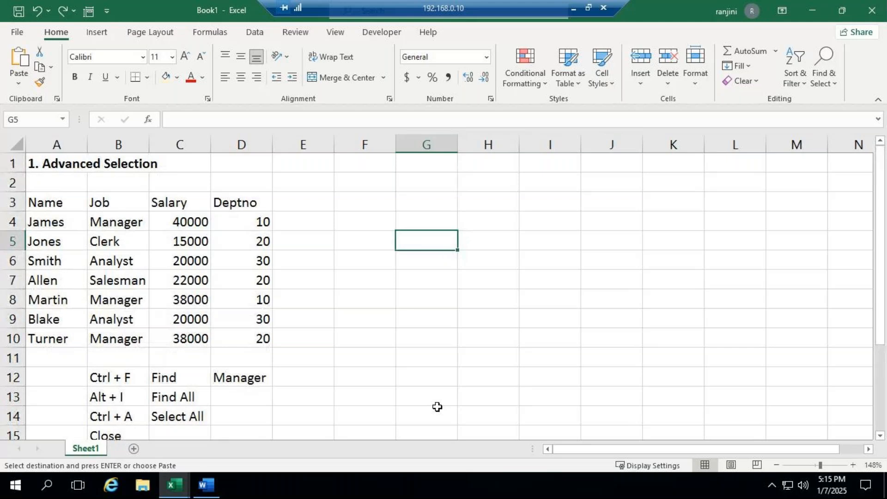
pyautogui.hotkey('ctrl', 'f')
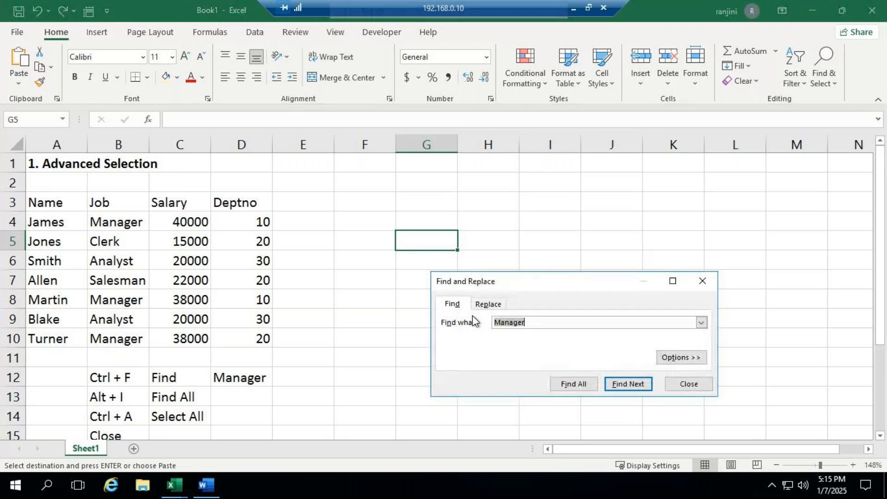
pyautogui.write('10')
pyautogui.hotkey('alt', 'i')
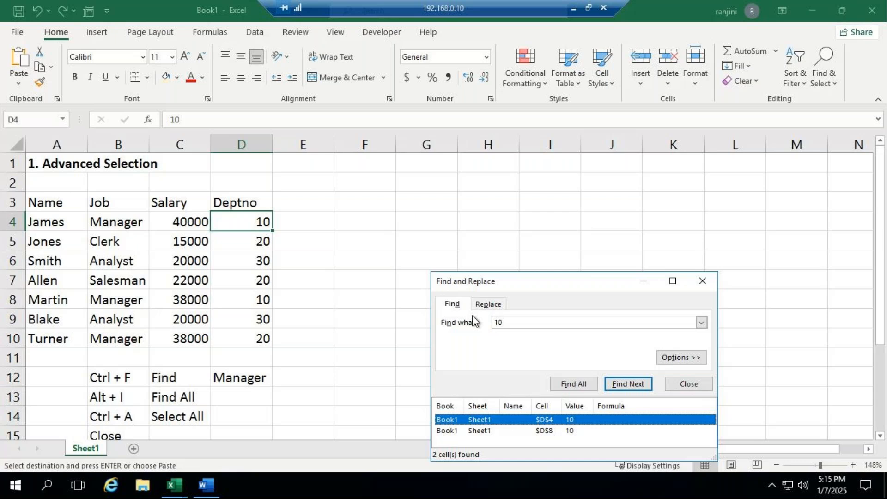
pyautogui.hotkey('ctrl', 'a')
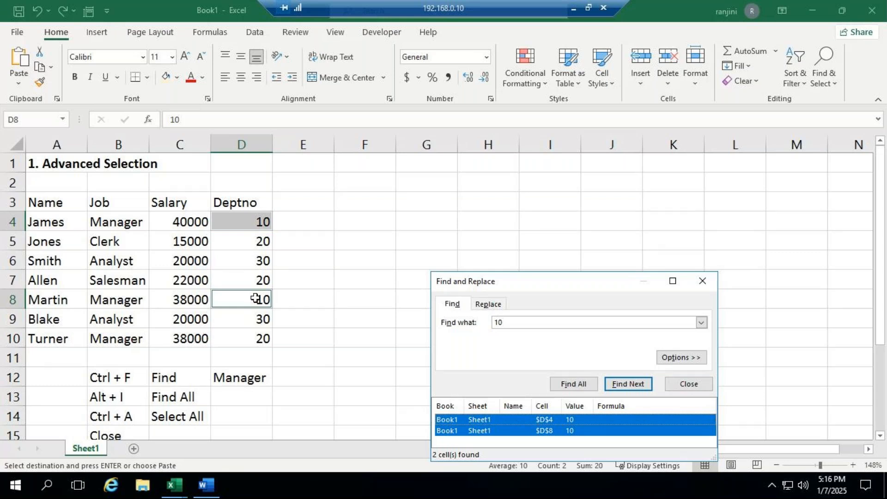
pyautogui.click(689, 385)
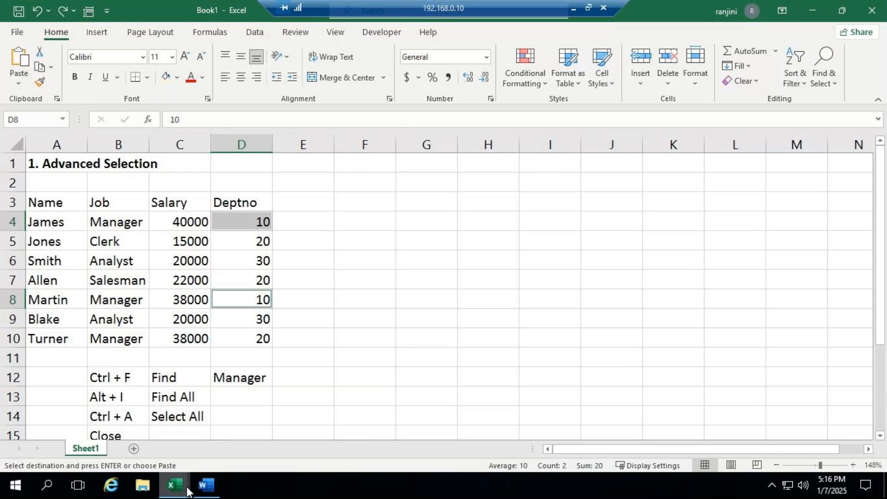
# - Copy the Advance Transpose example in A1:F11 from Sheet2 of the ADVEXL workbook
pyautogui.click(174, 485)
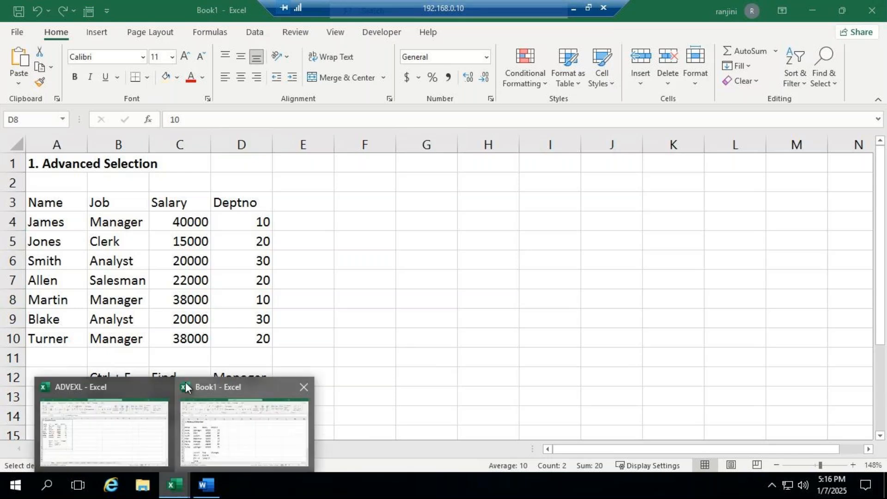
pyautogui.click(144, 386)
pyautogui.click(129, 448)
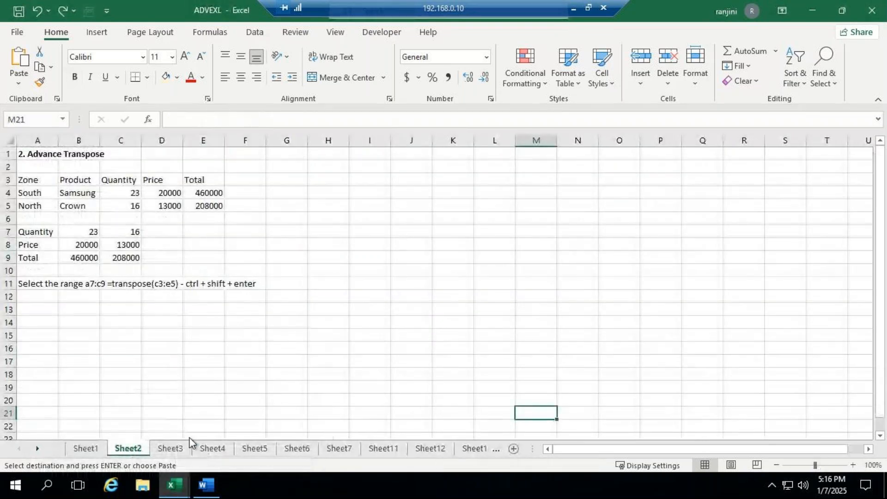
pyautogui.moveTo(28, 154); pyautogui.dragTo(261, 287)
pyautogui.hotkey('ctrl', 'c')
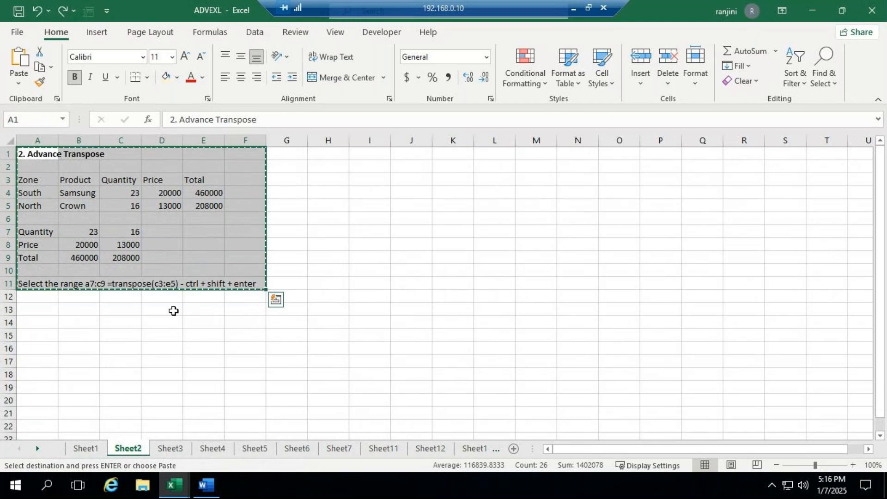
# - Paste the copied Advance Transpose example at A1 of a new sheet in the Book1 workbook
pyautogui.click(174, 484)
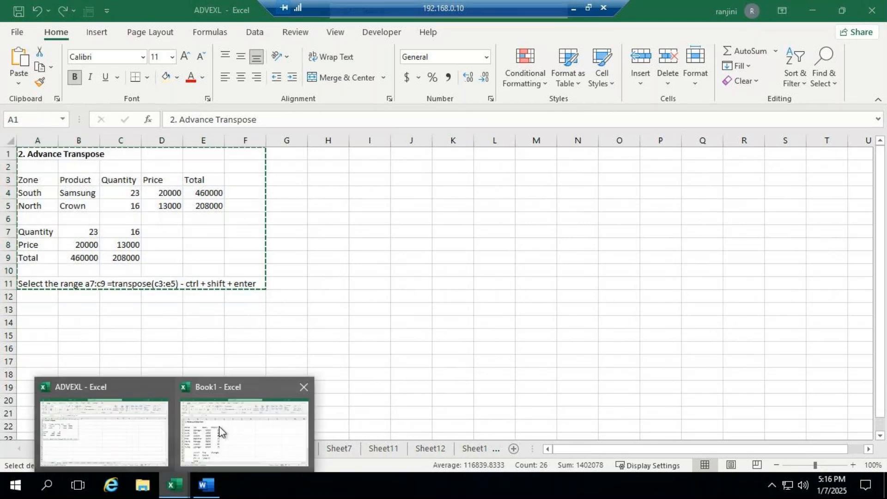
pyautogui.click(251, 387)
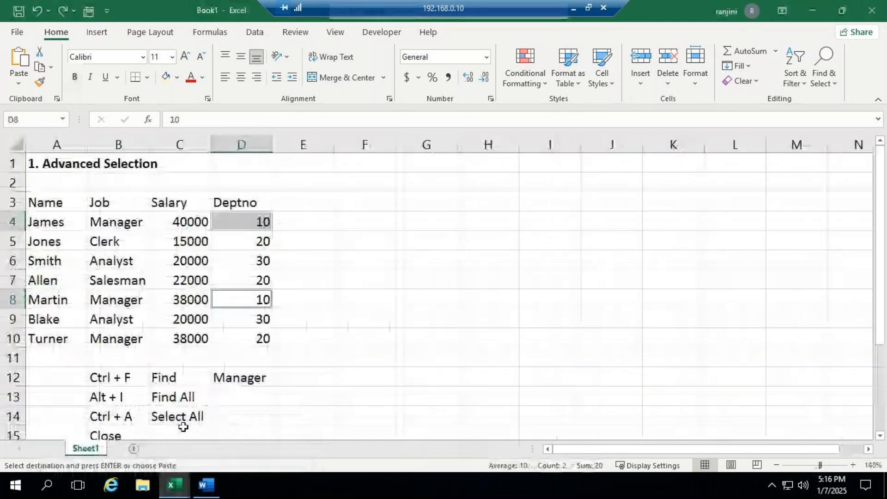
pyautogui.click(131, 449)
pyautogui.hotkey('ctrl', 'v')
pyautogui.moveTo(815, 466); pyautogui.dragTo(821, 466)
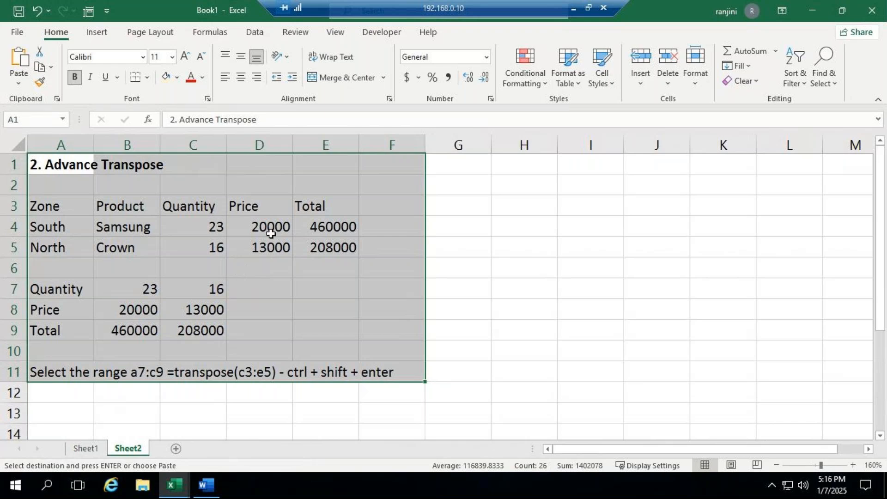
pyautogui.click(438, 241)
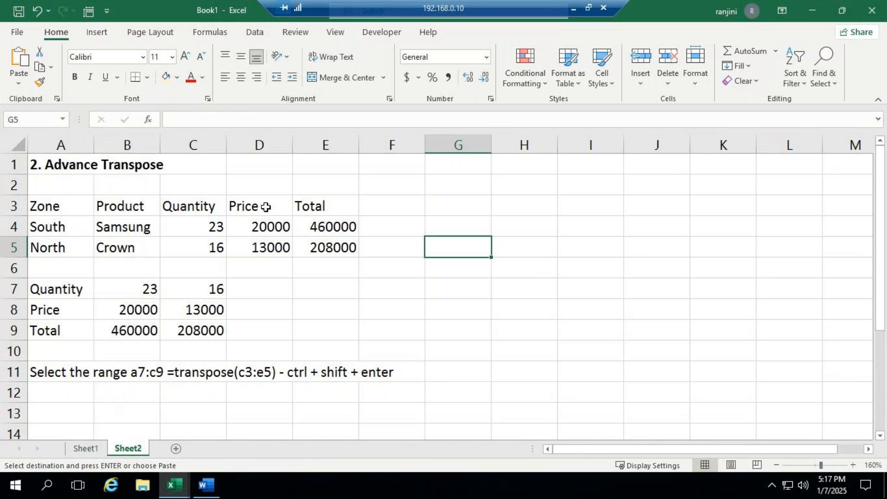
pyautogui.moveTo(46, 207); pyautogui.dragTo(319, 250)
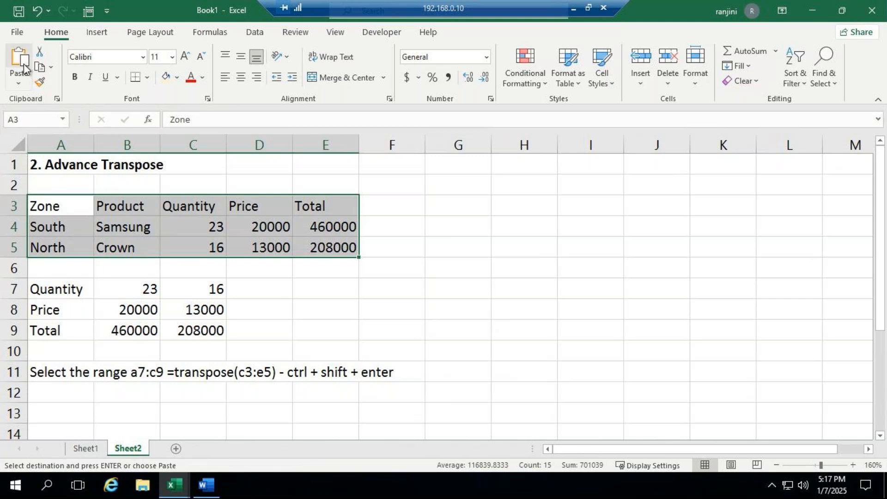
pyautogui.click(50, 67)
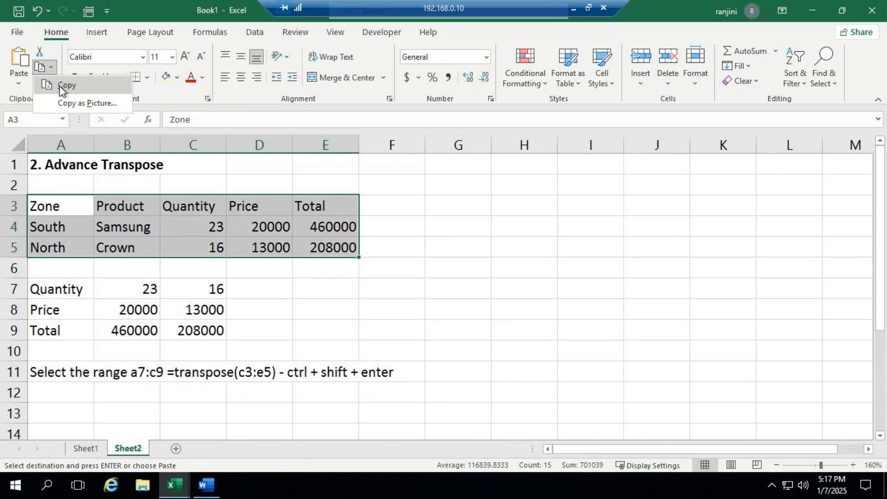
pyautogui.click(59, 86)
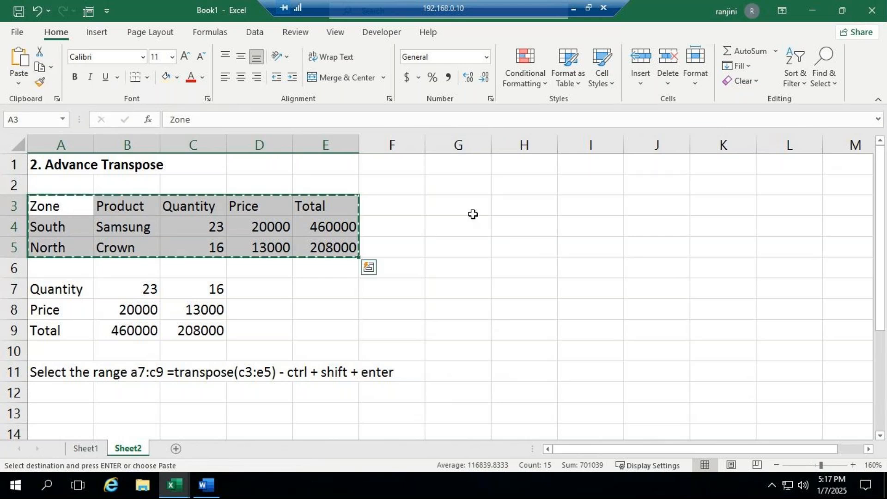
pyautogui.click(534, 202)
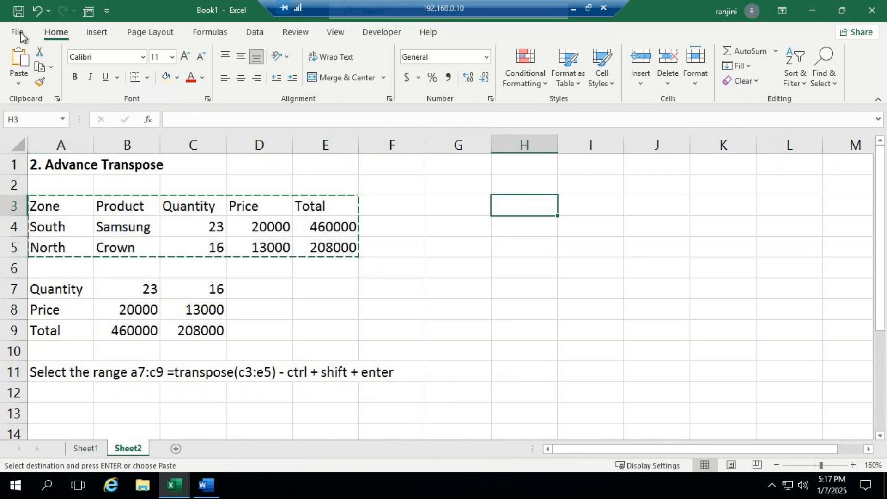
pyautogui.click(19, 83)
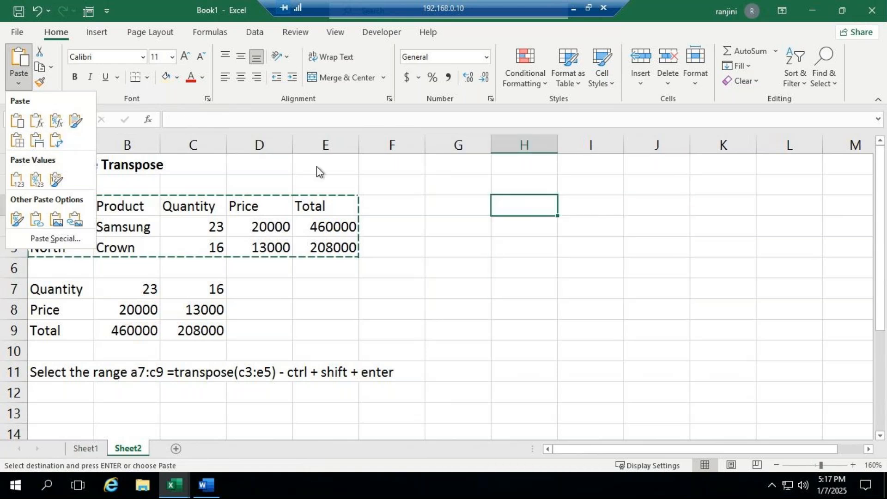
pyautogui.click(439, 211)
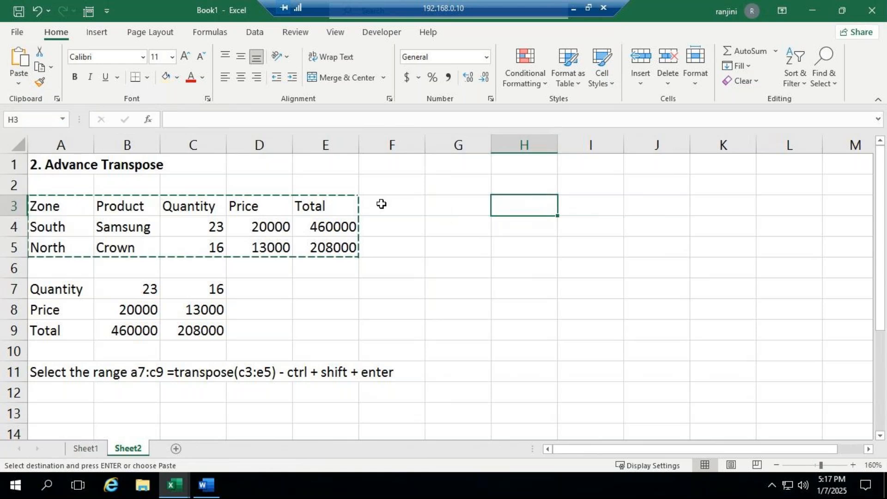
# - Copy the Quantity, Price and Total data in C3:E5 and paste it transposed at H3
pyautogui.moveTo(184, 202); pyautogui.dragTo(323, 251)
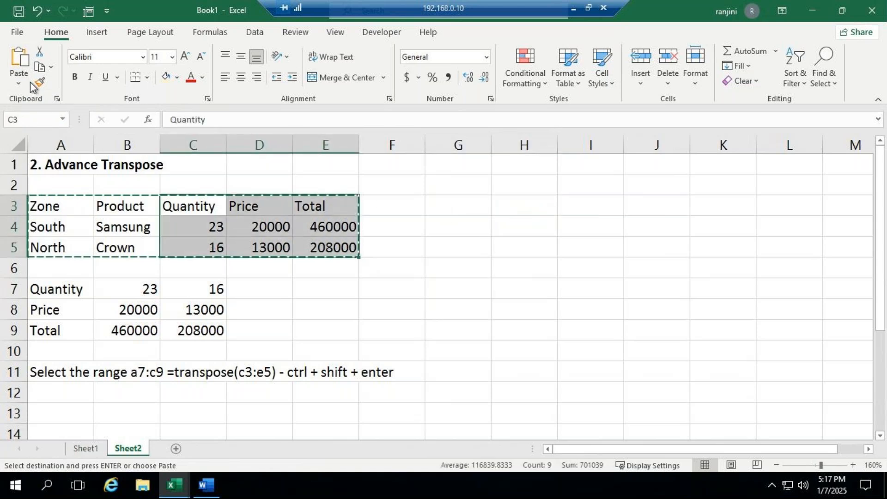
pyautogui.click(39, 67)
pyautogui.click(531, 214)
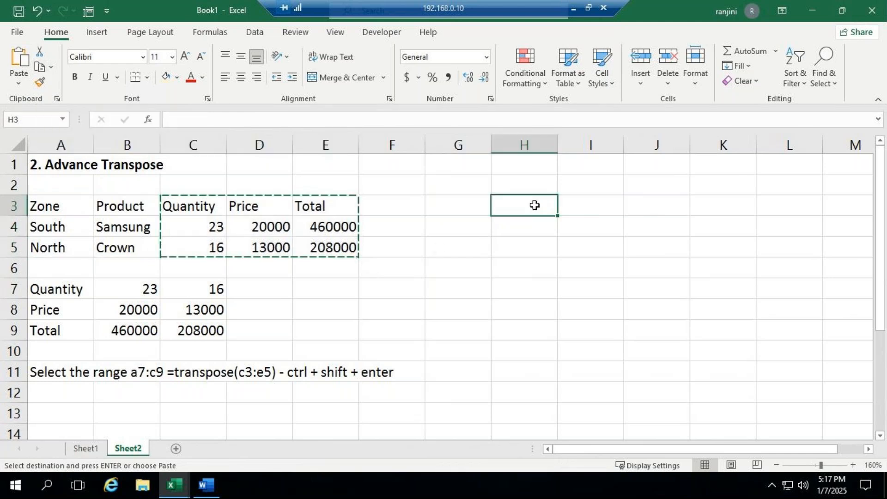
pyautogui.click(15, 86)
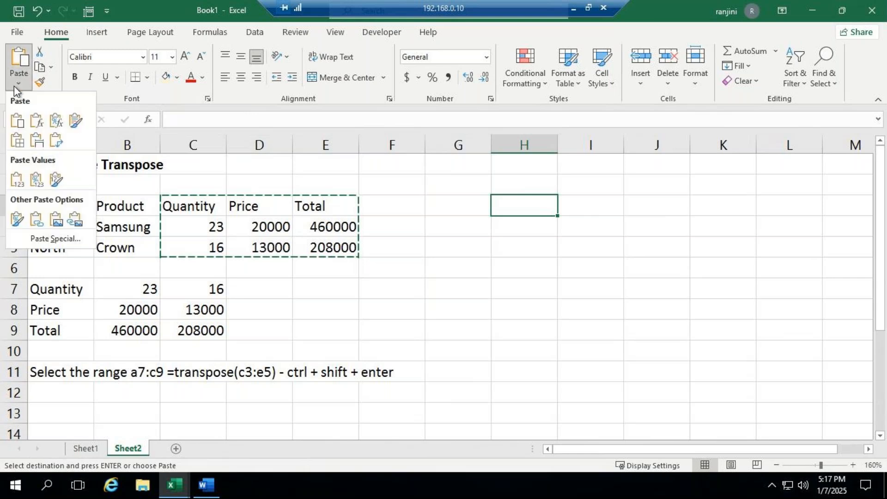
pyautogui.click(57, 142)
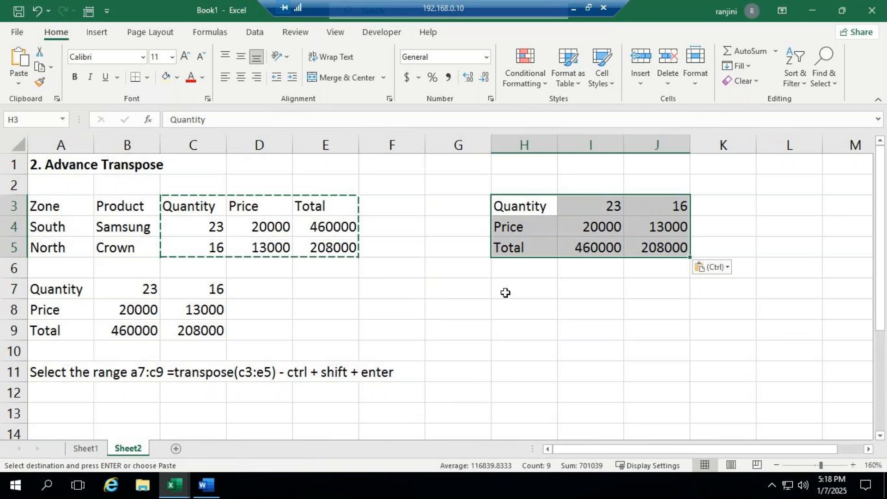
# - Fill H7:J9 with the array formula =TRANSPOSE(H3:J5)
pyautogui.click(531, 295)
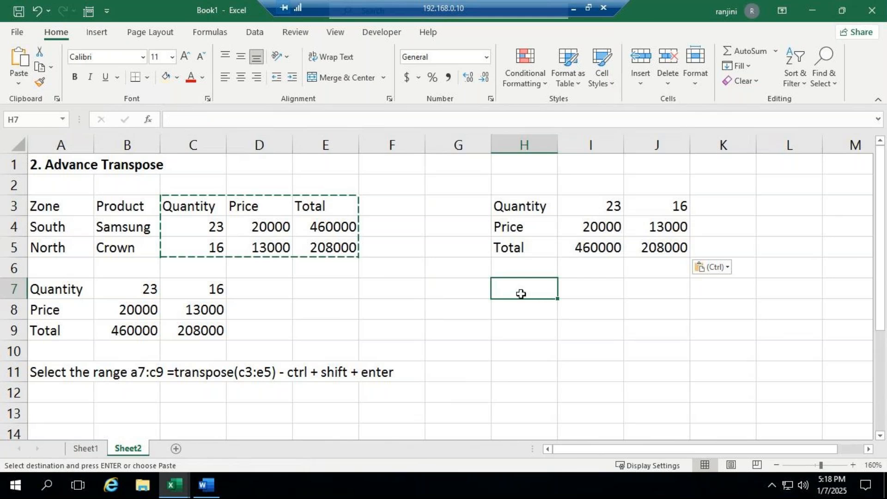
pyautogui.moveTo(521, 294); pyautogui.dragTo(633, 339)
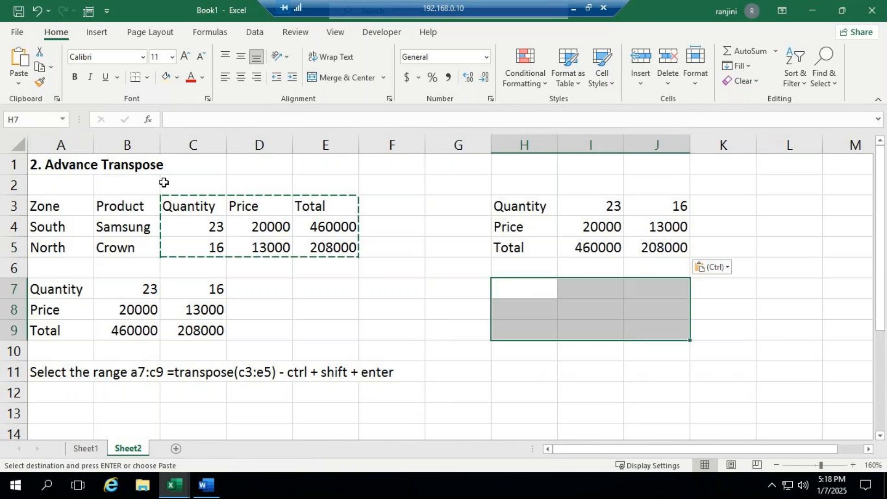
pyautogui.moveTo(207, 206); pyautogui.dragTo(337, 249)
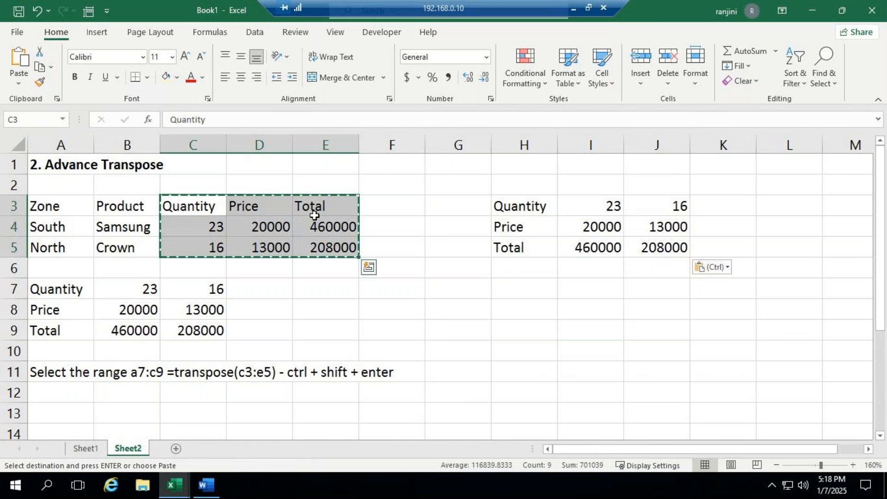
pyautogui.moveTo(526, 292); pyautogui.dragTo(668, 324)
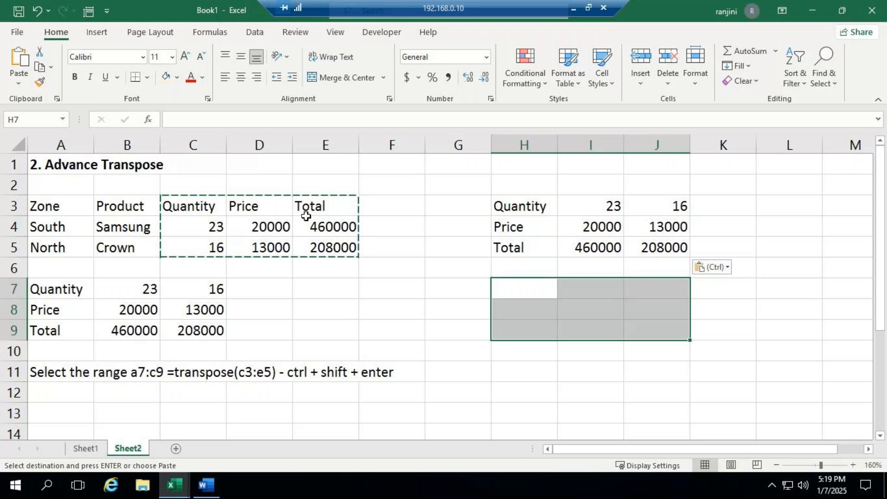
pyautogui.write('=')
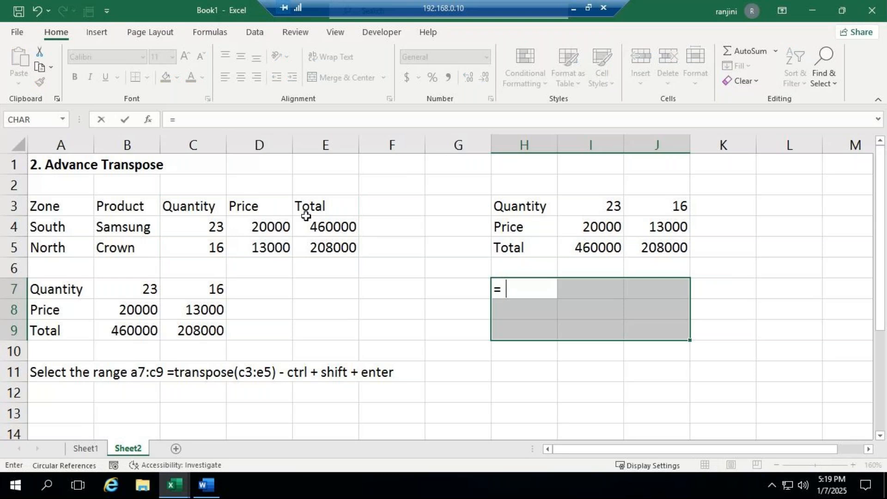
pyautogui.write('tra')
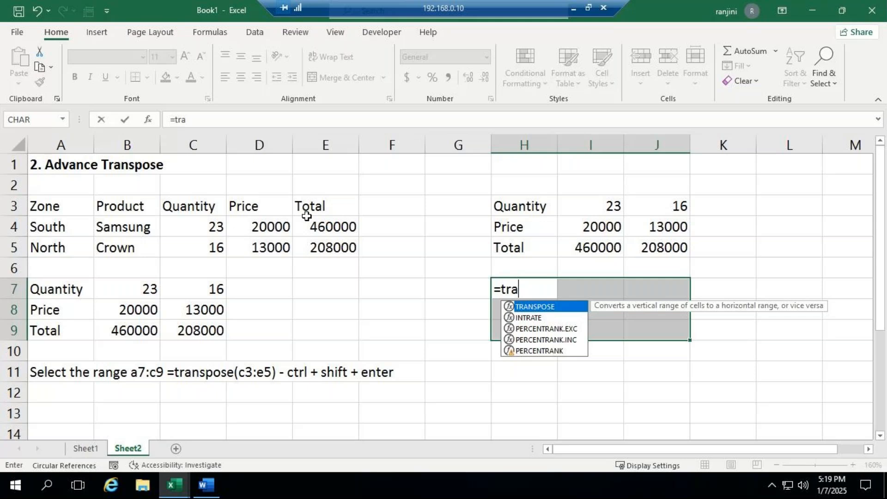
pyautogui.press('Tab')
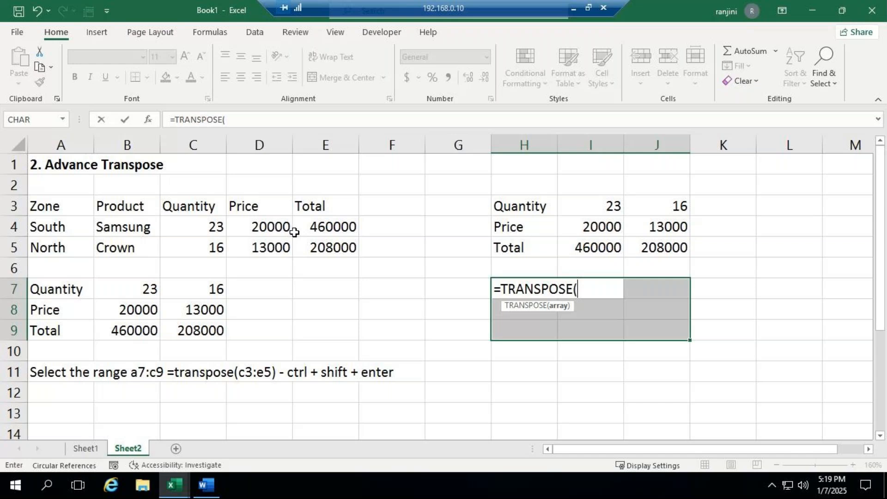
pyautogui.write('h')
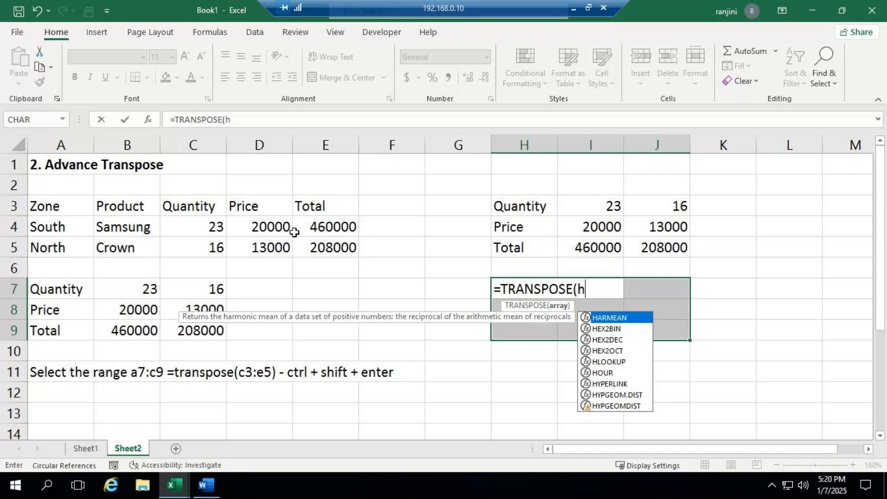
pyautogui.write('3')
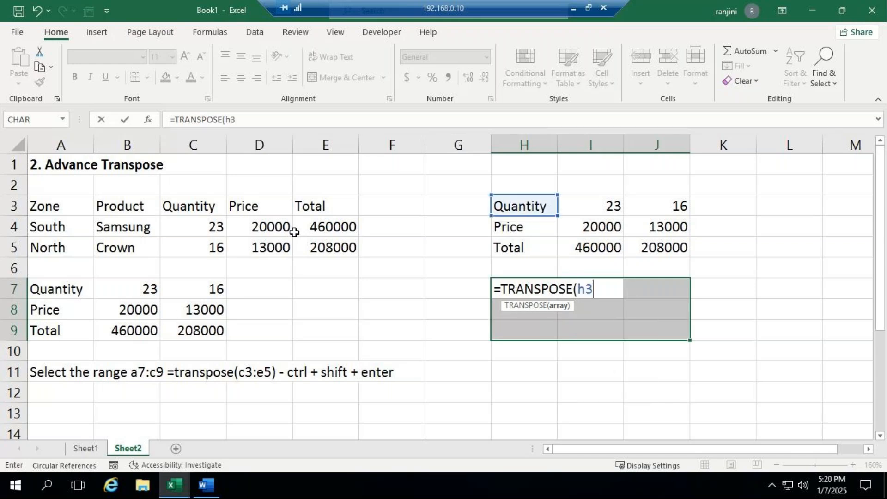
pyautogui.write(':j5')
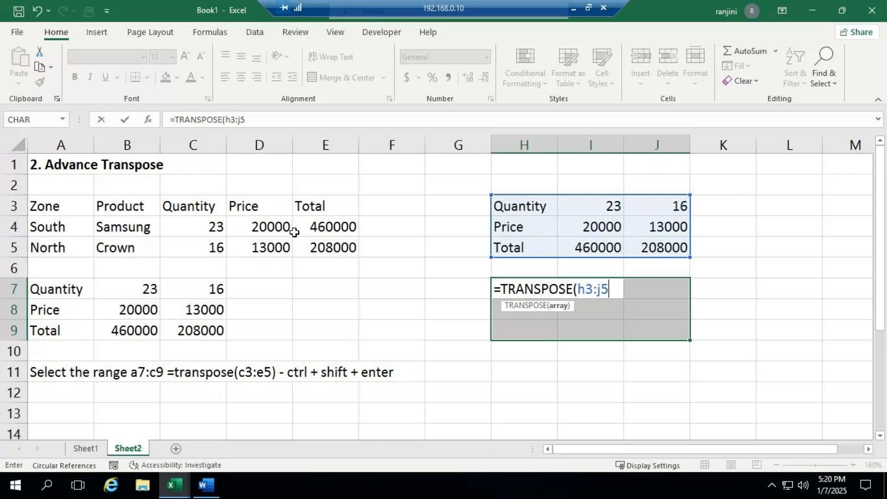
pyautogui.hotkey('ctrl', 'shift', 'Return')
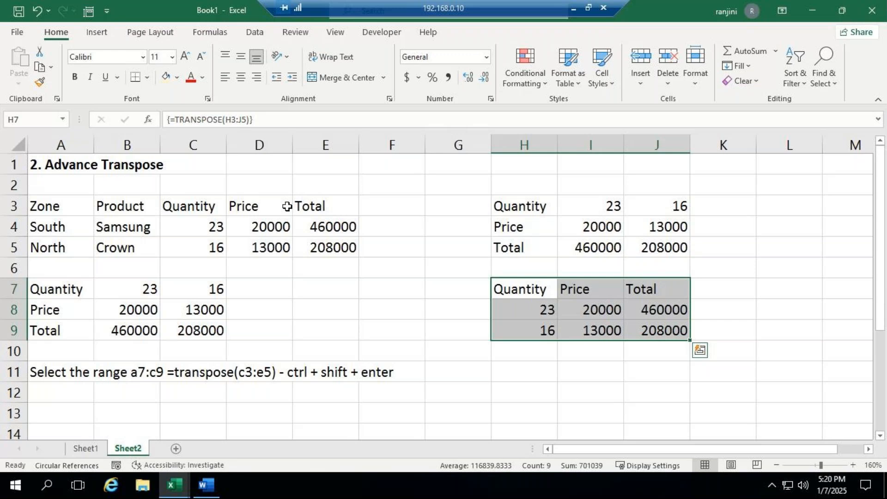
# - Change the first quantity in cell I3 of the transposed table to 10
pyautogui.doubleClick(594, 206)
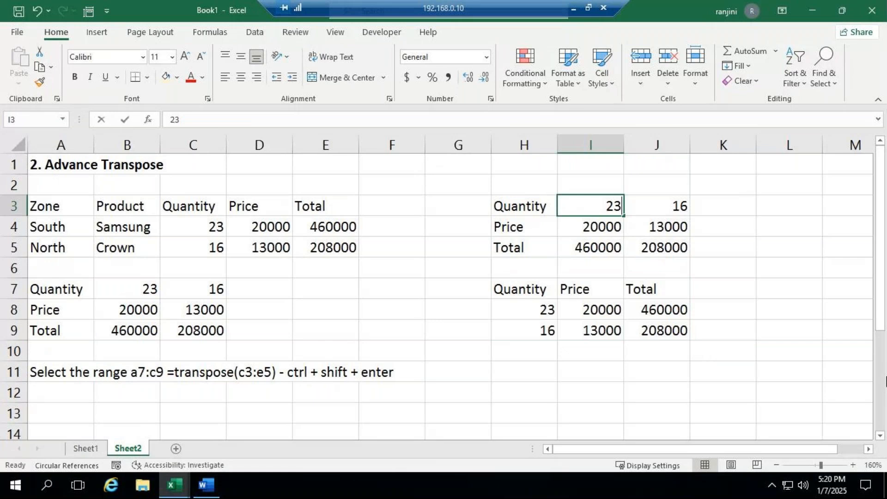
pyautogui.press('BackSpace')
pyautogui.press('BackSpace')
pyautogui.write('10')
pyautogui.press('Return')
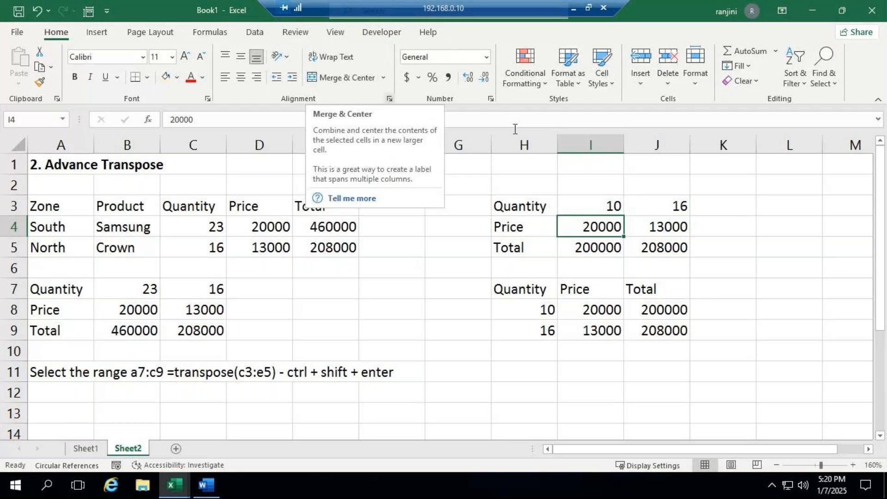
# - Change the first price in cell I4 of the transposed table to 5000
pyautogui.doubleClick(601, 231)
pyautogui.press('BackSpace')
pyautogui.press('BackSpace')
pyautogui.press('BackSpace')
pyautogui.press('BackSpace')
pyautogui.press('BackSpace')
pyautogui.write('5000')
pyautogui.press('Return')
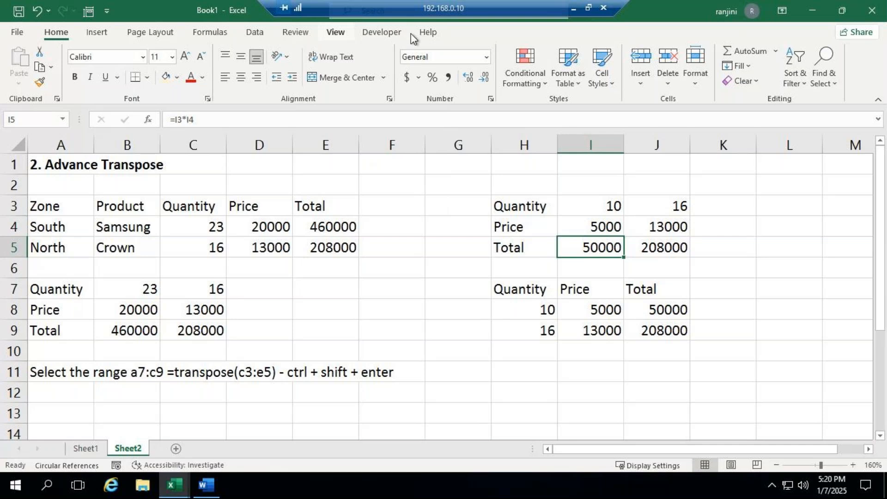
# - Switch to the GoTo meeting, read the participants' chat messages, close the chat and return to the remote desktop session
pyautogui.click(572, 8)
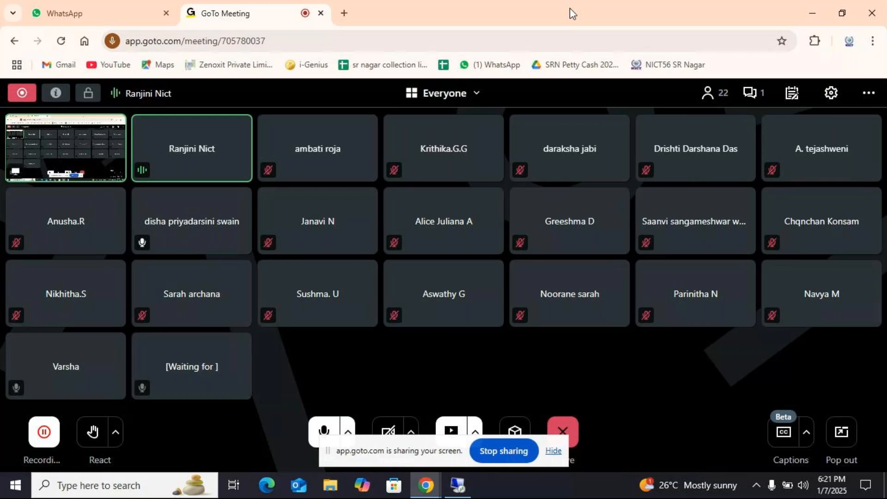
pyautogui.click(755, 94)
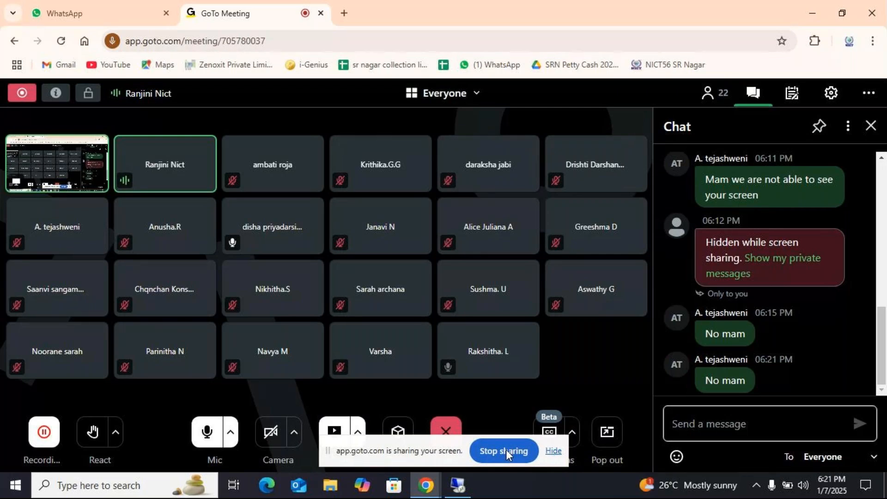
pyautogui.click(877, 127)
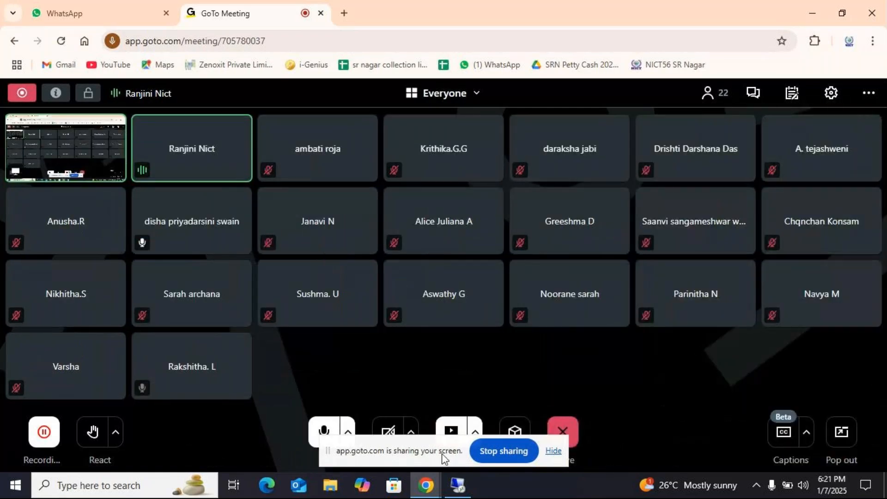
pyautogui.click(462, 493)
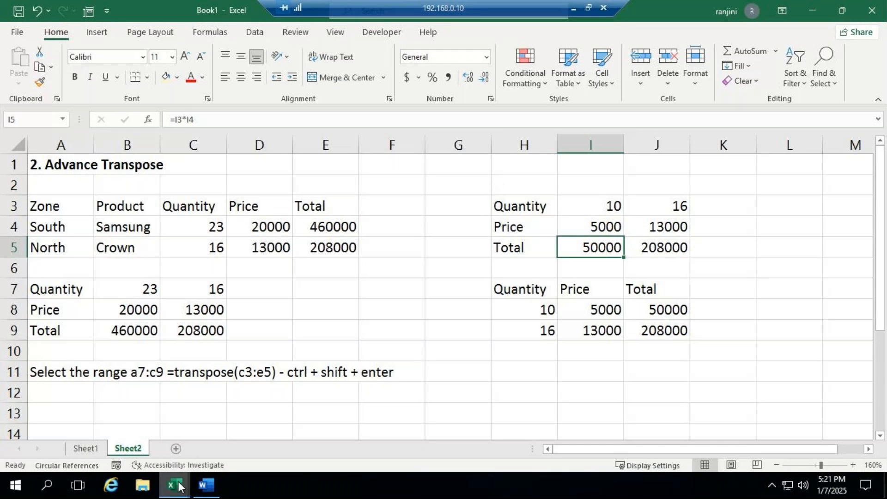
# - Bring up the ADVEXL workbook and check the GoTo meeting before returning to the remote desktop session
pyautogui.moveTo(178, 487)
pyautogui.click(140, 383)
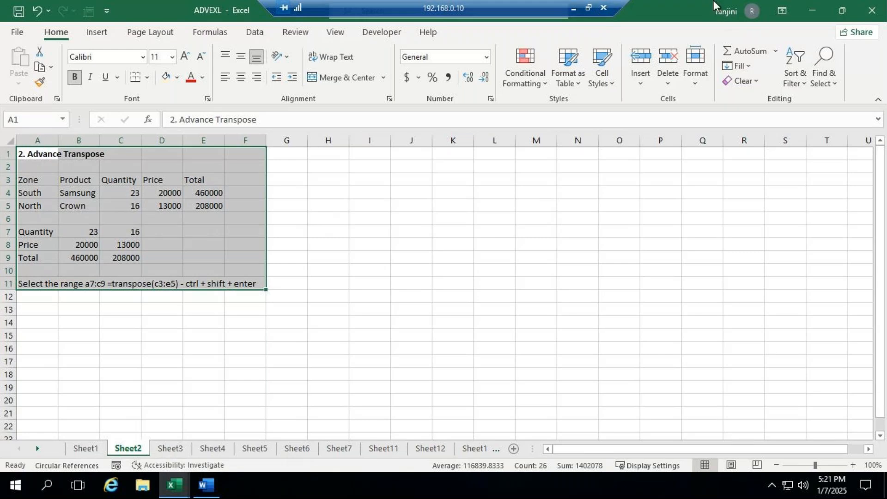
pyautogui.click(573, 8)
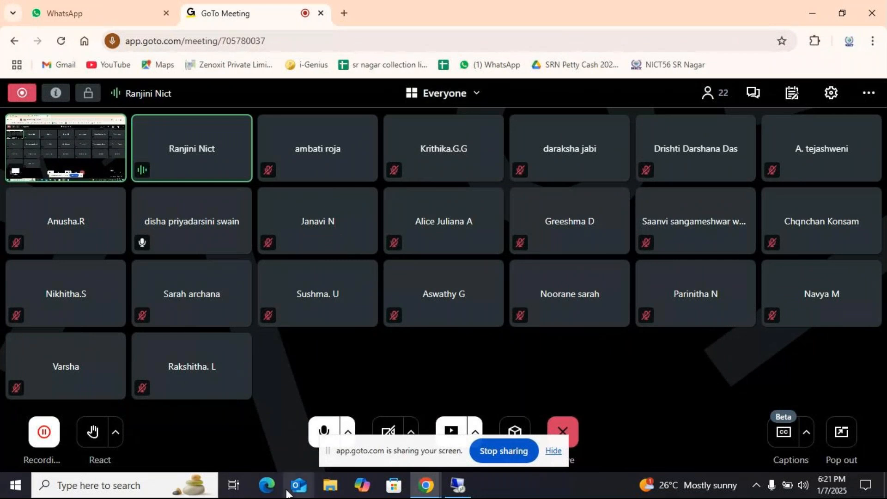
pyautogui.click(455, 485)
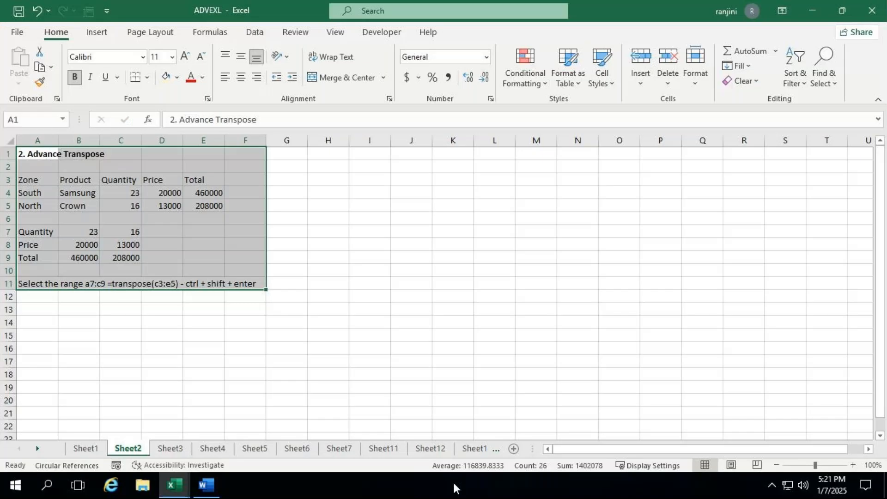
# - Copy the Hide the Cells example in A1:G14 from Sheet3 of the ADVEXL workbook
pyautogui.click(170, 449)
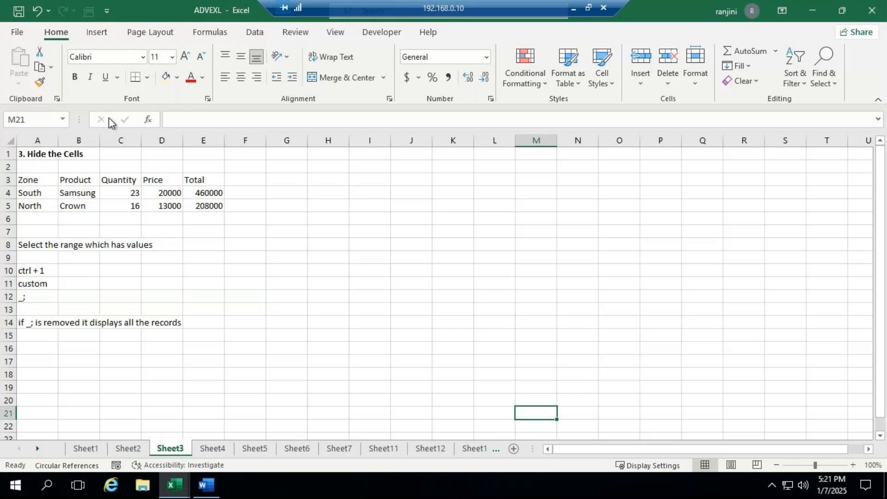
pyautogui.moveTo(27, 154); pyautogui.dragTo(278, 320)
pyautogui.hotkey('ctrl', 'c')
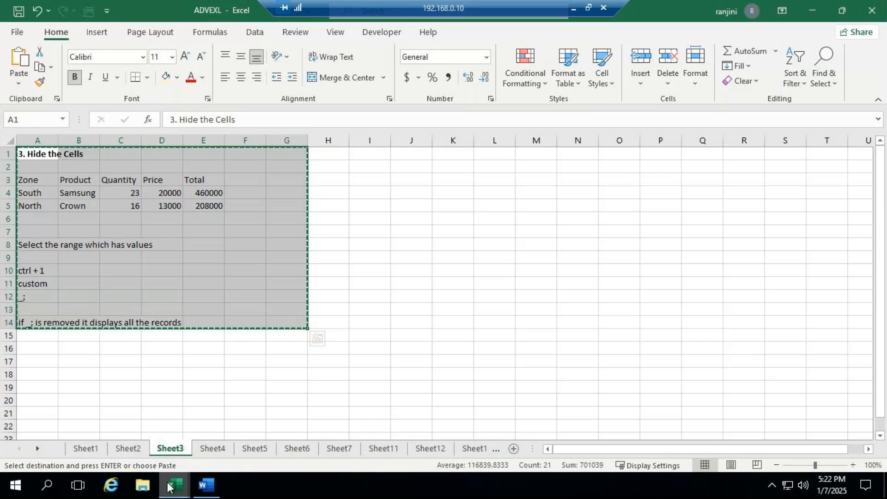
# - Paste the copied Hide the Cells example at A1 of a new sheet in Book1 and enlarge the view
pyautogui.moveTo(174, 485)
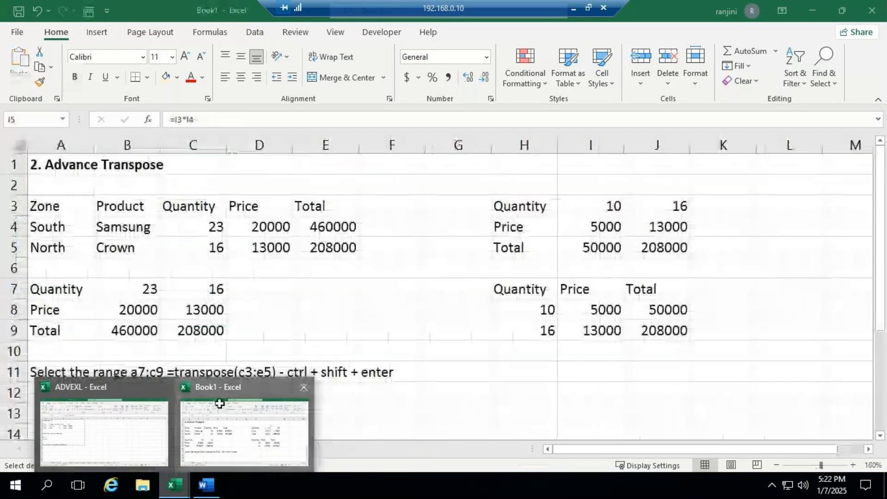
pyautogui.click(178, 450)
pyautogui.click(176, 449)
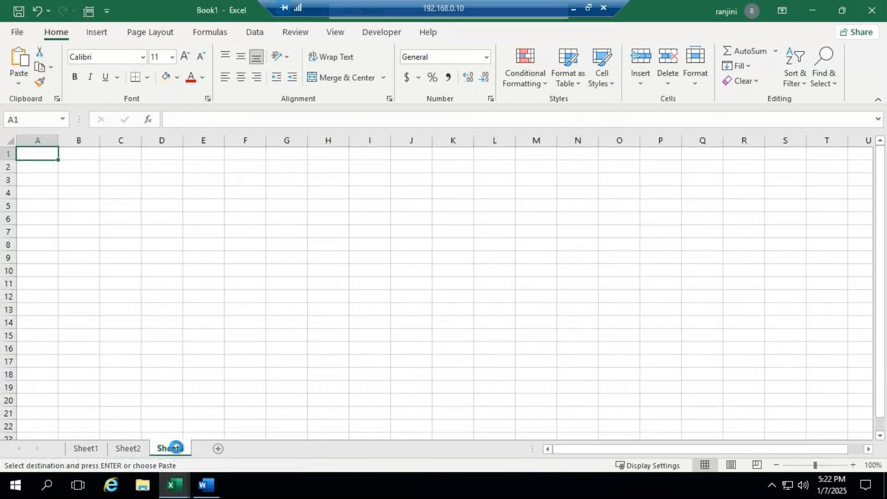
pyautogui.hotkey('ctrl', 'v')
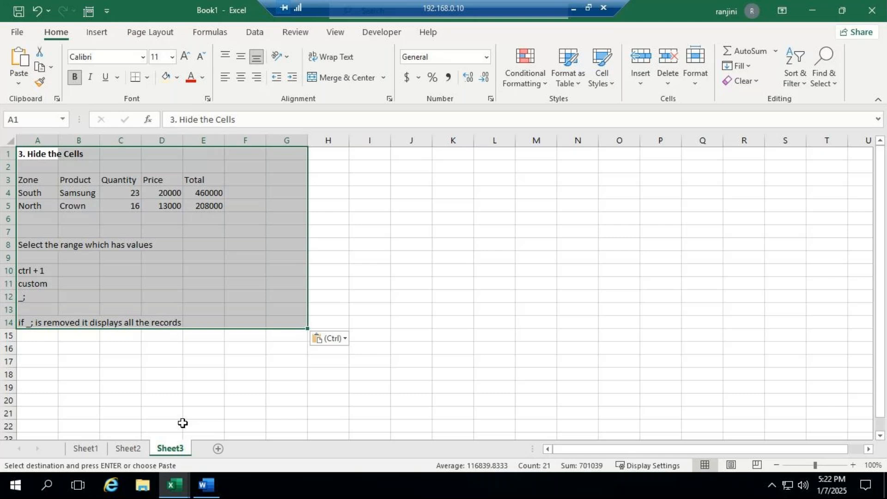
pyautogui.click(822, 464)
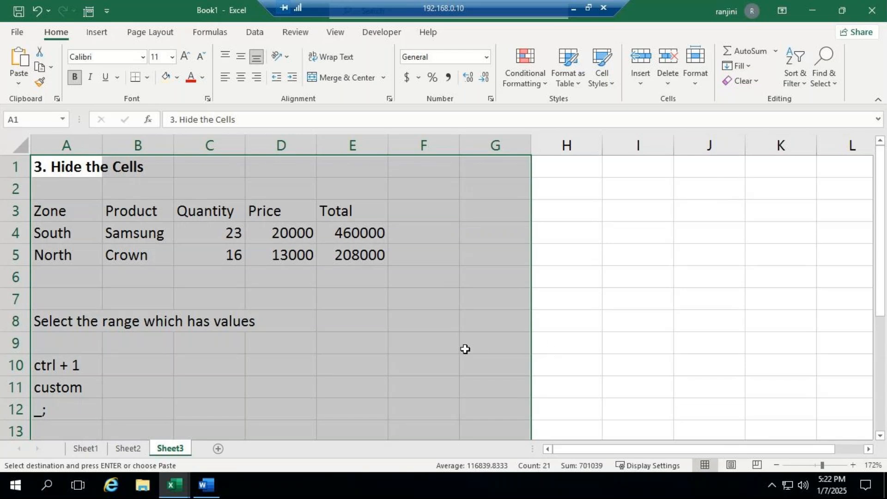
pyautogui.click(580, 289)
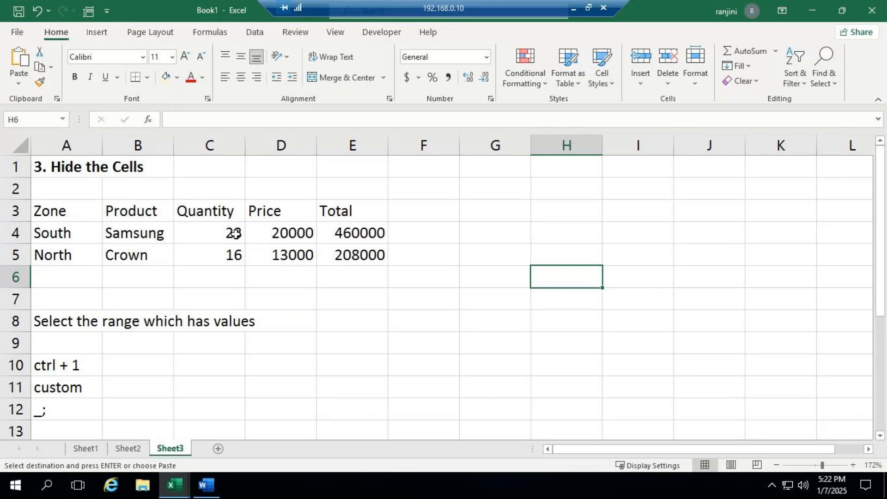
pyautogui.click(361, 232)
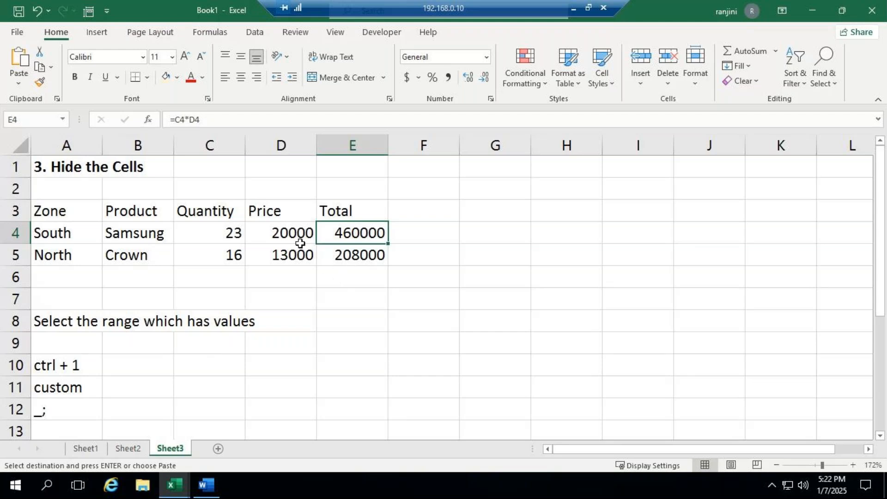
pyautogui.moveTo(69, 213); pyautogui.dragTo(287, 258)
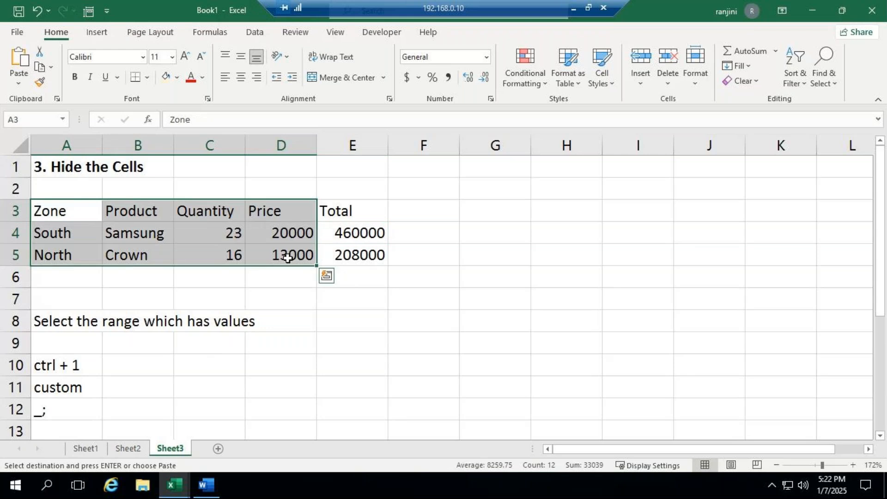
pyautogui.click(490, 234)
# - Hide the quantity, price and total values in C4:E5 by applying the custom number format _;
pyautogui.moveTo(223, 231); pyautogui.dragTo(361, 255)
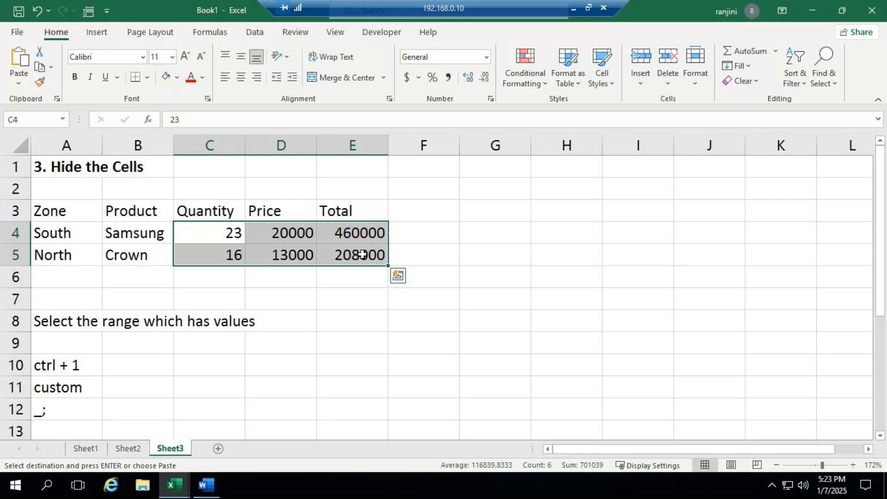
pyautogui.press('Escape')
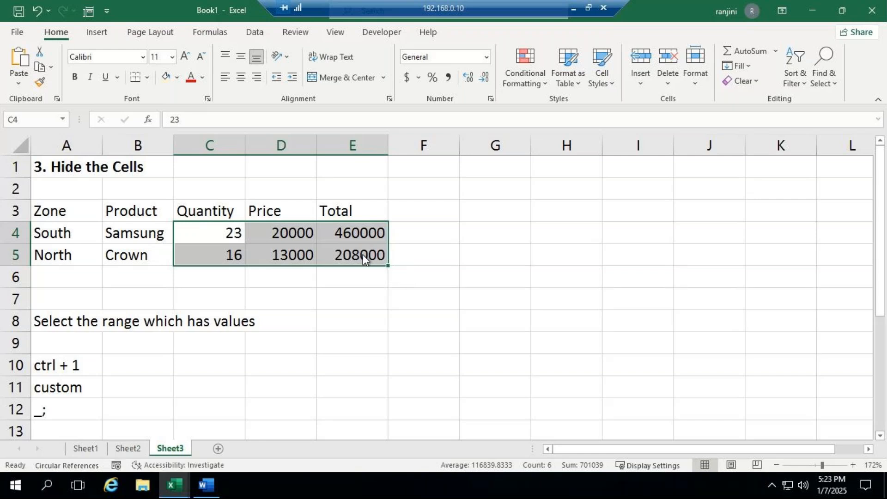
pyautogui.hotkey('ctrl', '1')
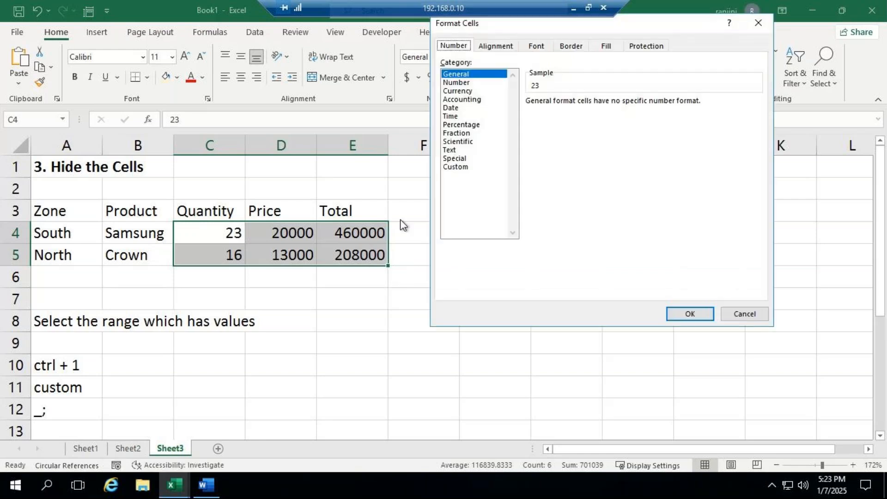
pyautogui.moveTo(616, 35); pyautogui.dragTo(620, 74)
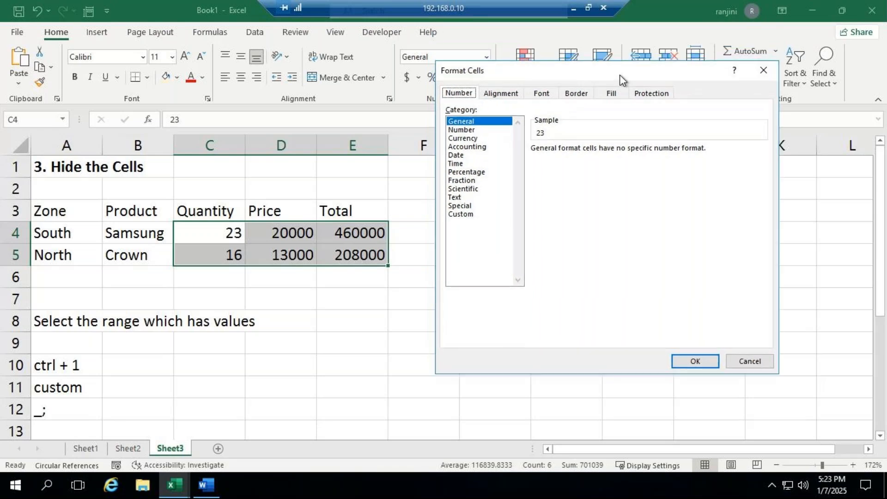
pyautogui.click(462, 215)
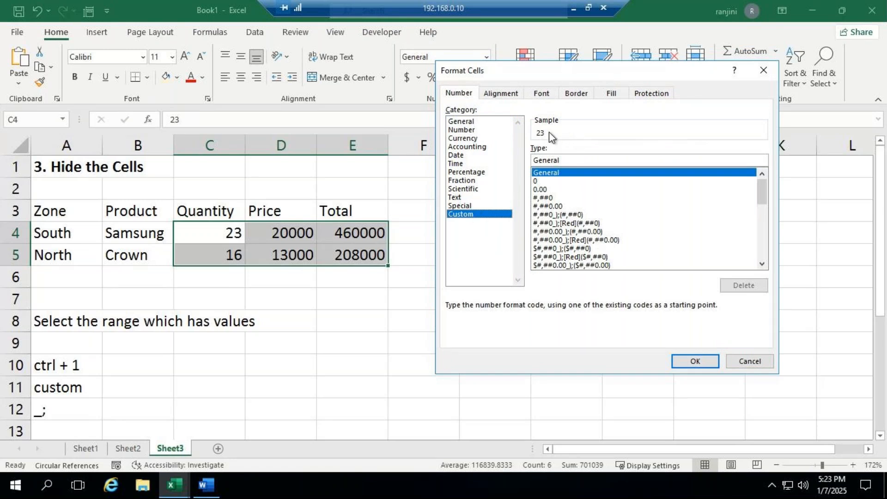
pyautogui.doubleClick(564, 159)
pyautogui.write('_')
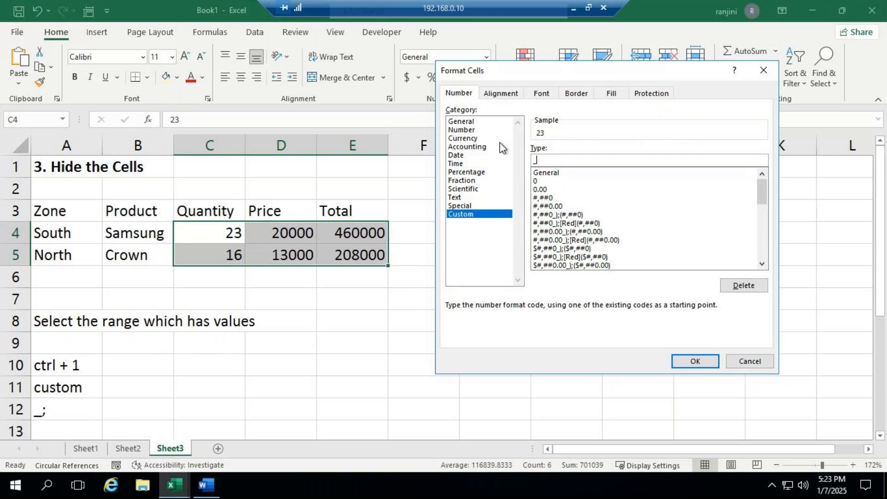
pyautogui.write(';')
pyautogui.click(710, 363)
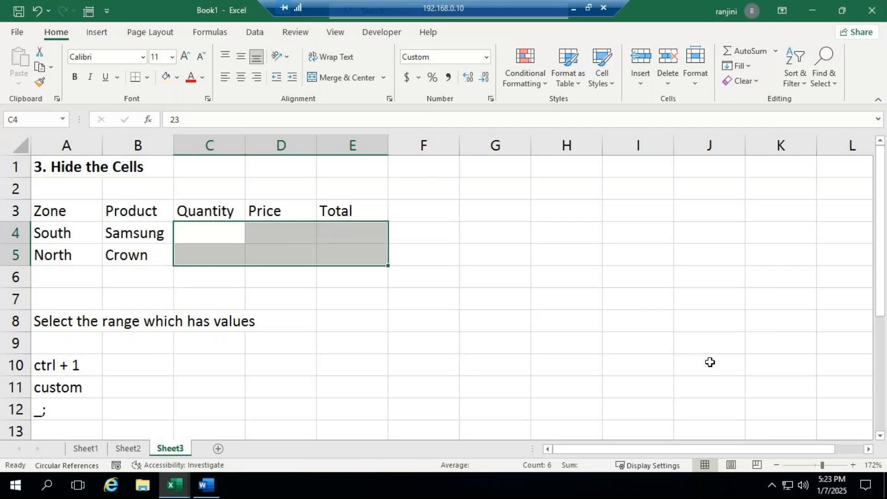
# - Bring back the values in C4:E5 by removing the custom format code _; from the cells
pyautogui.hotkey('ctrl', '1')
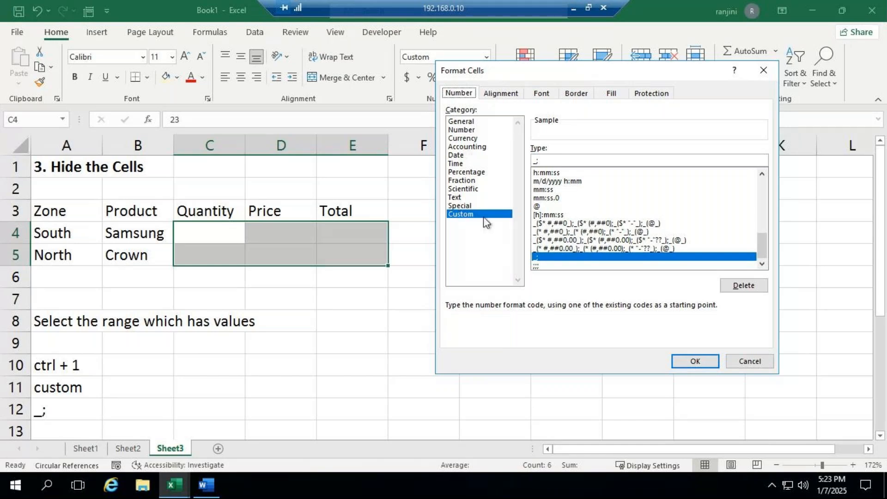
pyautogui.click(552, 161)
pyautogui.press('BackSpace')
pyautogui.press('BackSpace')
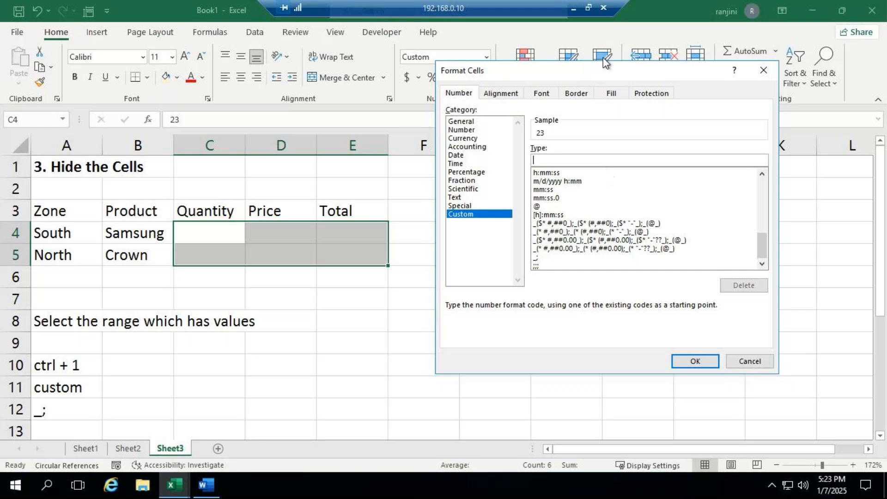
pyautogui.click(699, 362)
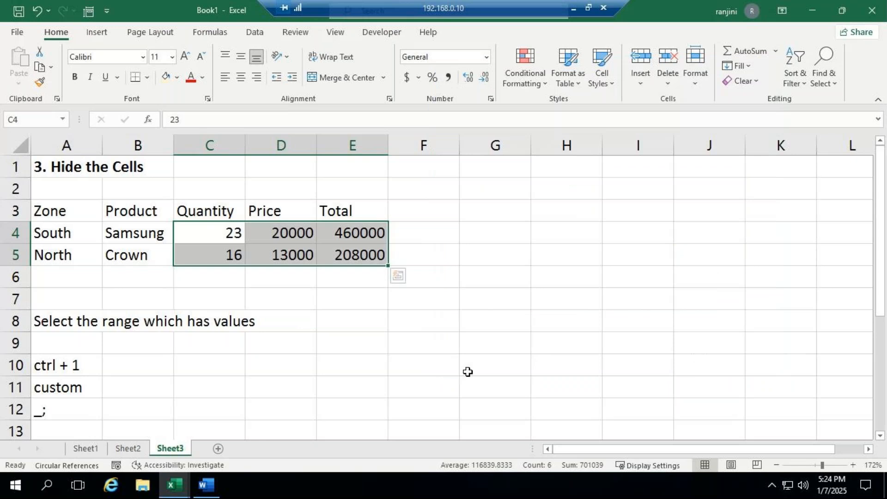
# - Reselect C4:E5 and hide its values again with the custom number format _;
pyautogui.click(338, 303)
pyautogui.moveTo(217, 233); pyautogui.dragTo(341, 254)
pyautogui.hotkey('ctrl', '1')
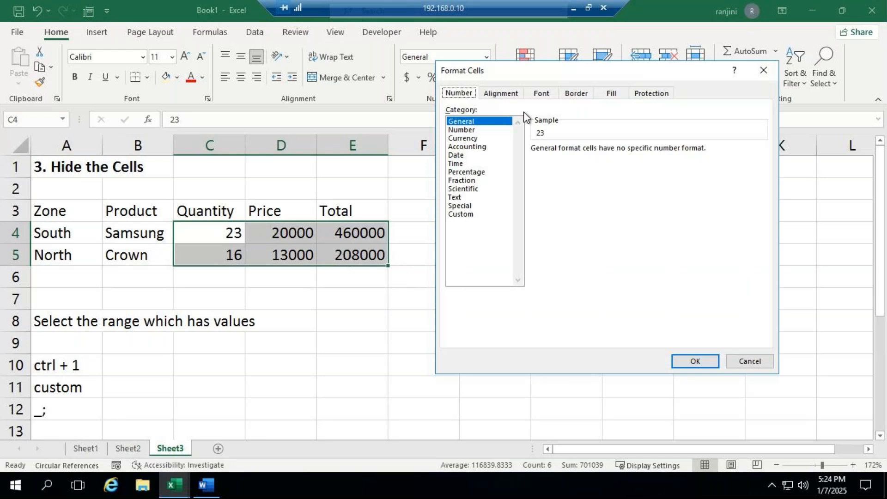
pyautogui.click(461, 214)
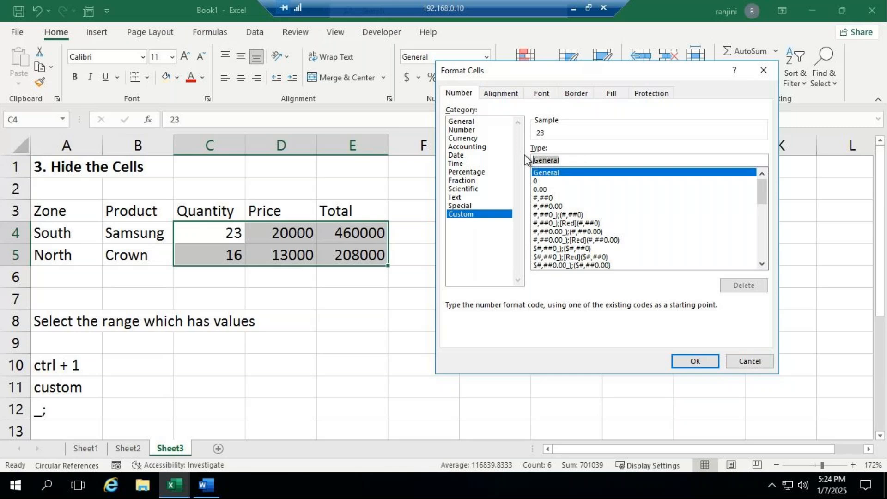
pyautogui.write('_')
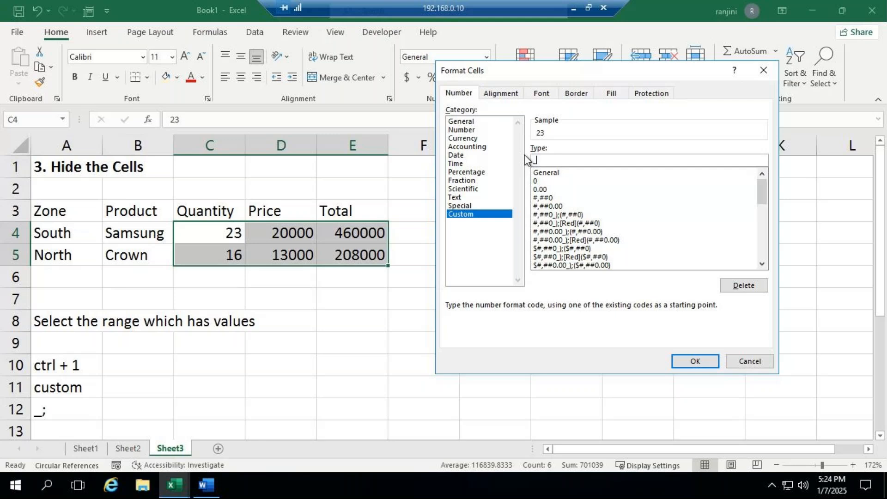
pyautogui.click(695, 361)
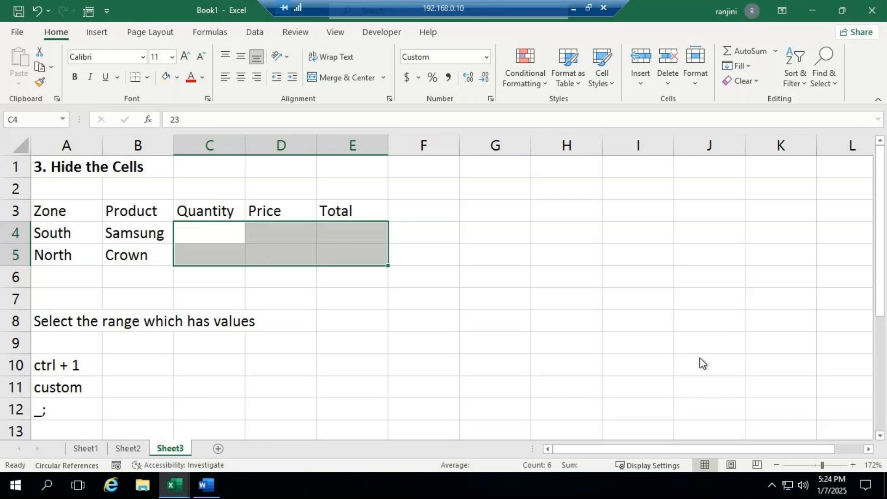
# - Clear the custom format code of C4:E5 again to show the quantity, price and total values
pyautogui.hotkey('ctrl', '1')
pyautogui.moveTo(567, 158); pyautogui.dragTo(512, 170)
pyautogui.press('BackSpace')
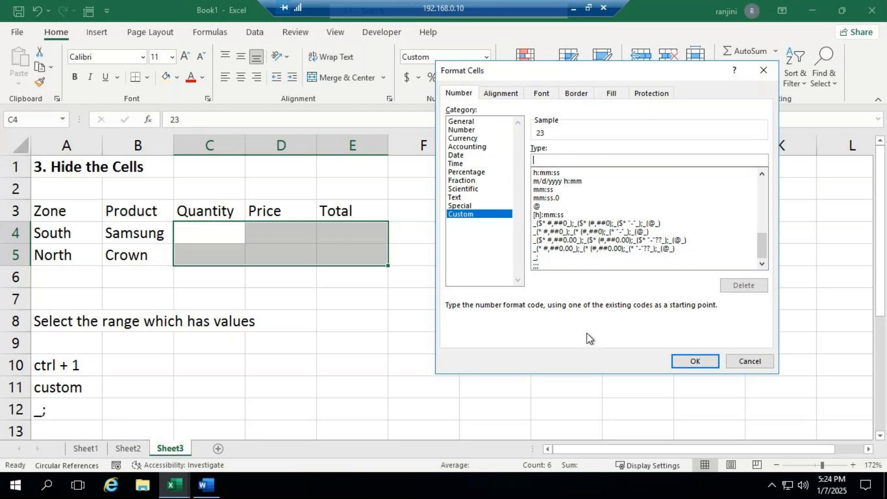
pyautogui.press('Return')
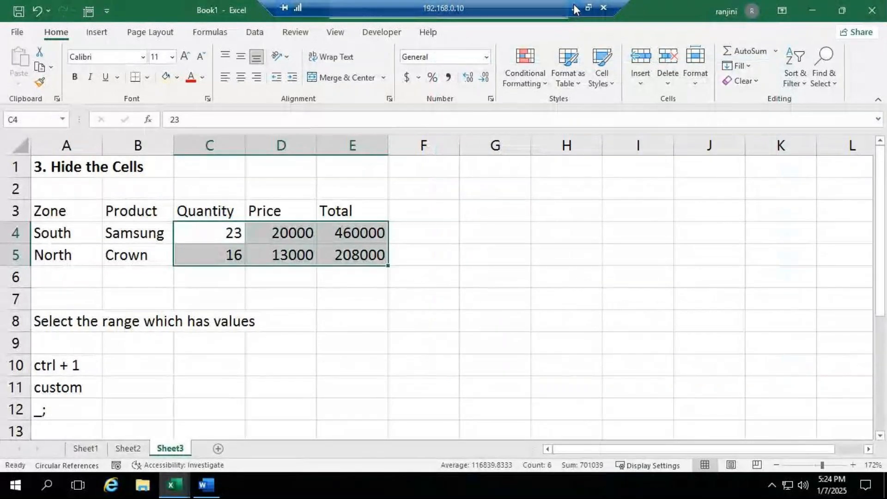
# - Check the GoTo meeting for participant messages, return to the remote desktop session and deselect the table values
pyautogui.click(574, 7)
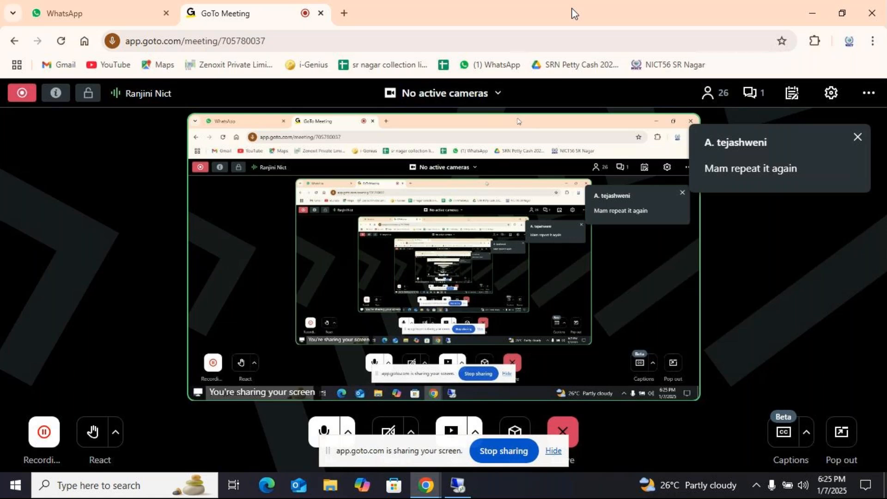
pyautogui.click(464, 488)
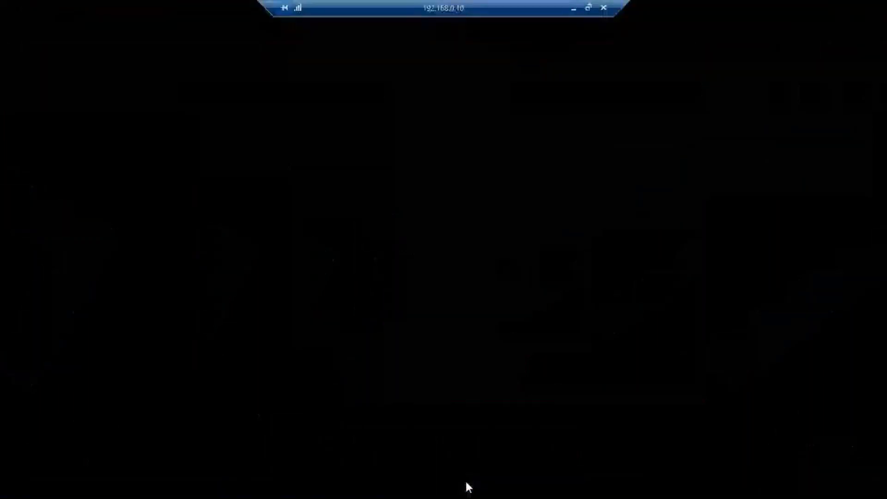
pyautogui.click(323, 278)
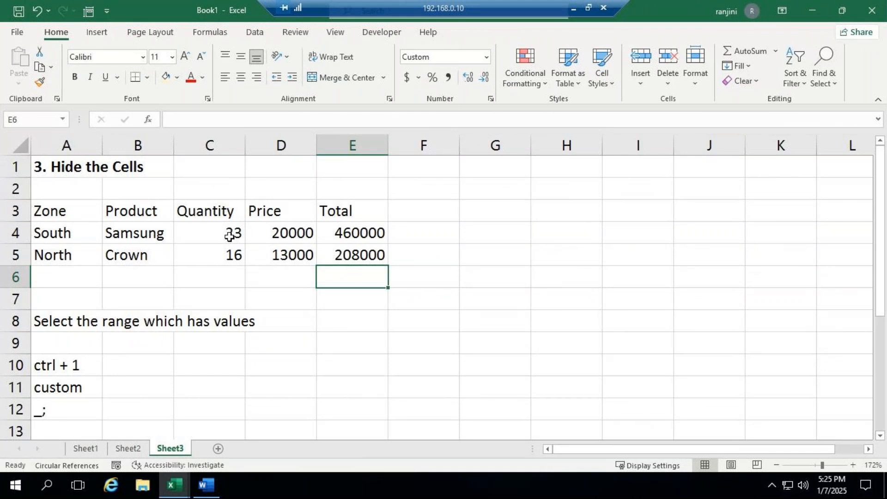
# - Repeat hiding the values in C4:E5 by replacing their General format with the custom code _;
pyautogui.moveTo(230, 236); pyautogui.dragTo(358, 255)
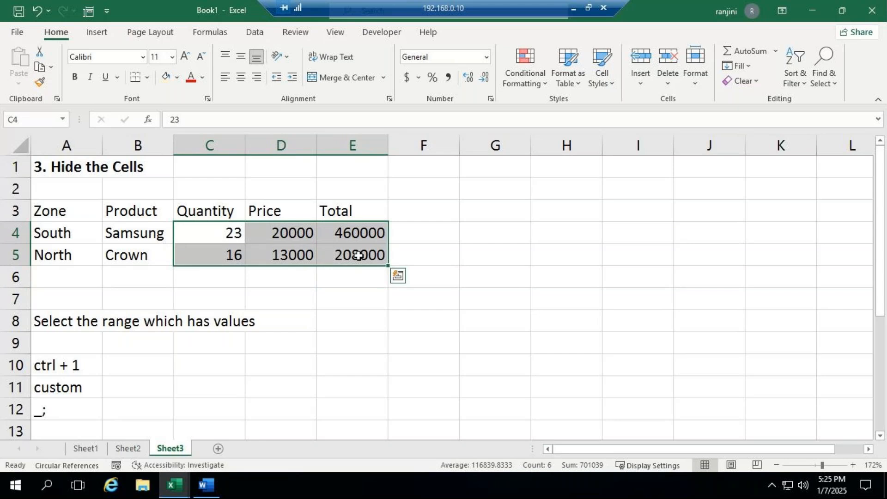
pyautogui.hotkey('ctrl', '1')
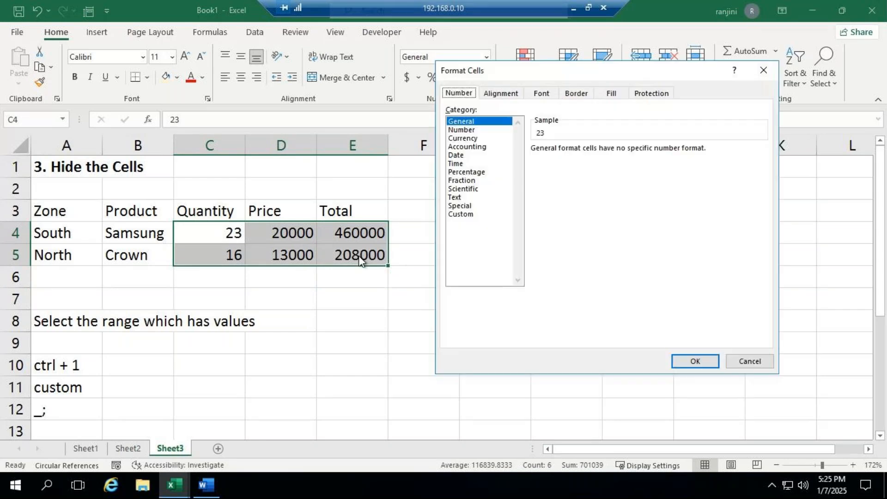
pyautogui.click(461, 215)
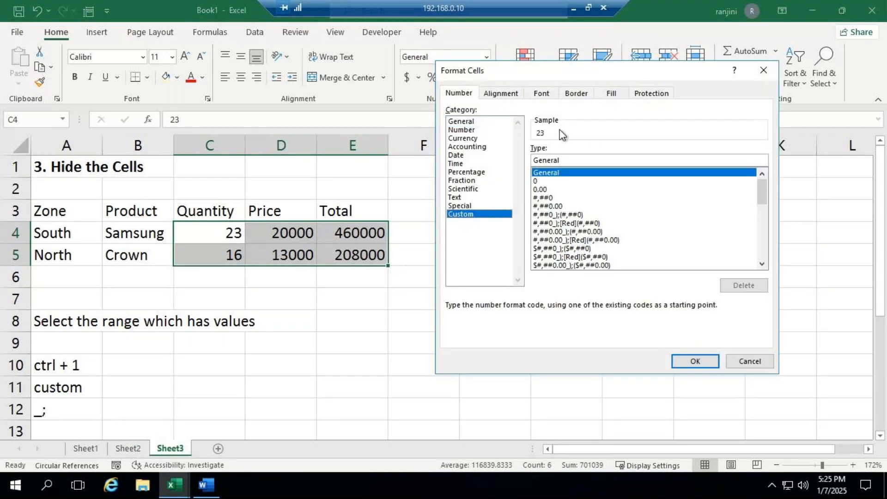
pyautogui.moveTo(559, 160); pyautogui.dragTo(489, 187)
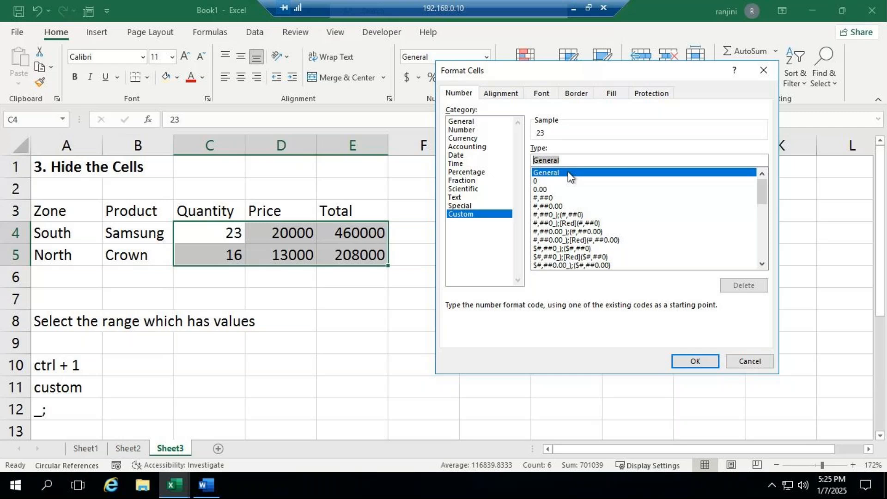
pyautogui.write('_')
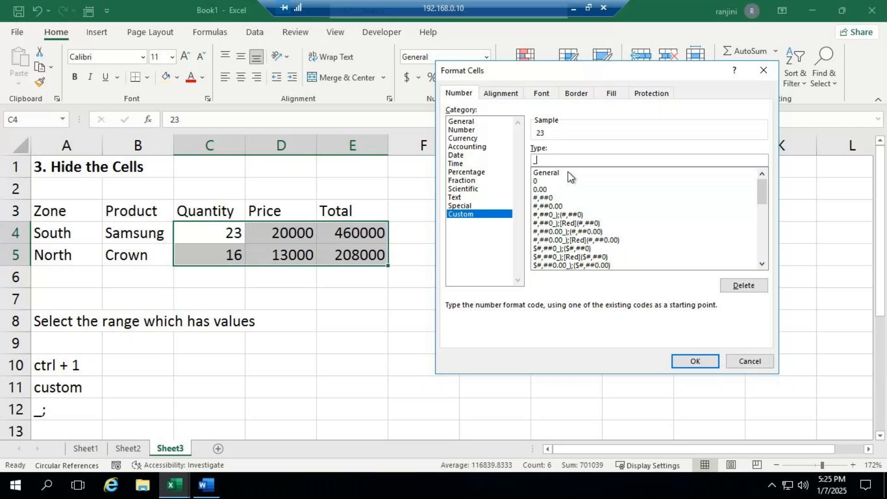
pyautogui.write(';')
pyautogui.press('Return')
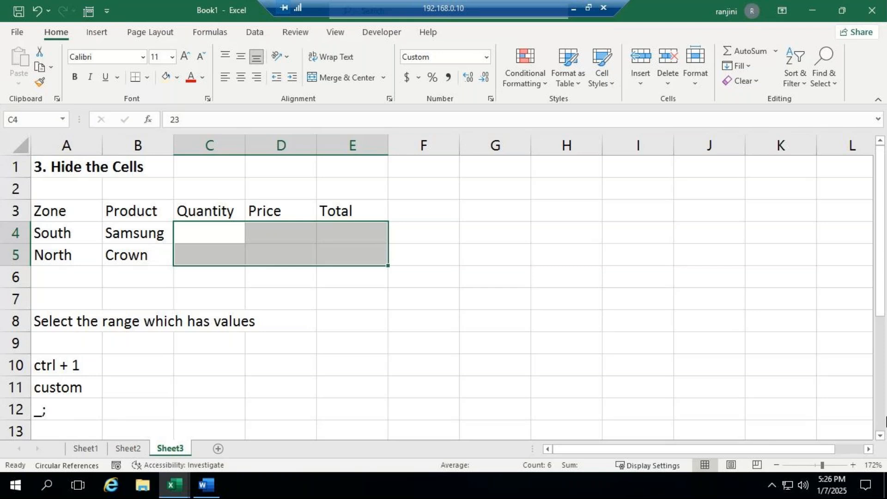
# - Remove the custom number format _; from C4:E5 on Sheet3 to reveal the hidden values
pyautogui.hotkey('ctrl', '1')
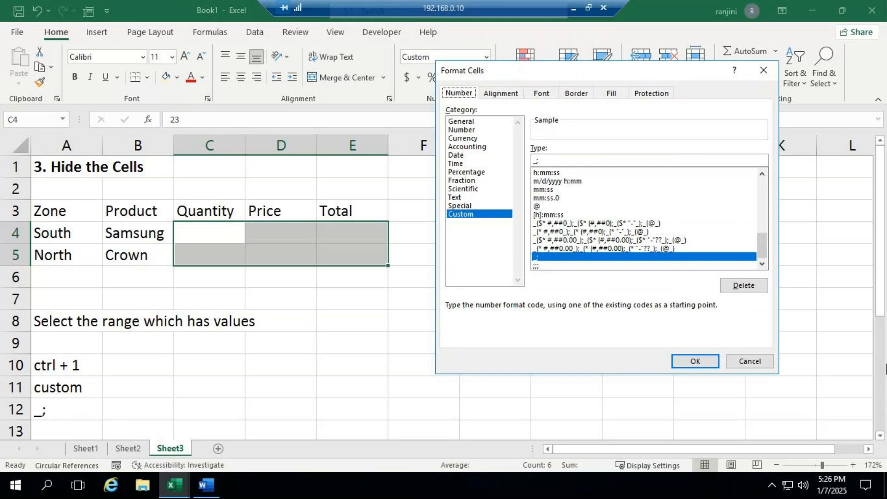
pyautogui.moveTo(560, 160); pyautogui.dragTo(494, 162)
pyautogui.press('BackSpace')
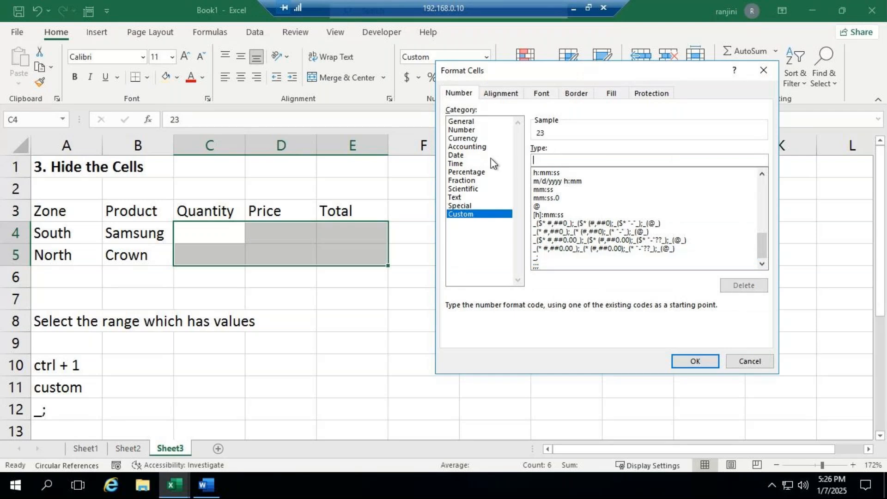
pyautogui.click(710, 365)
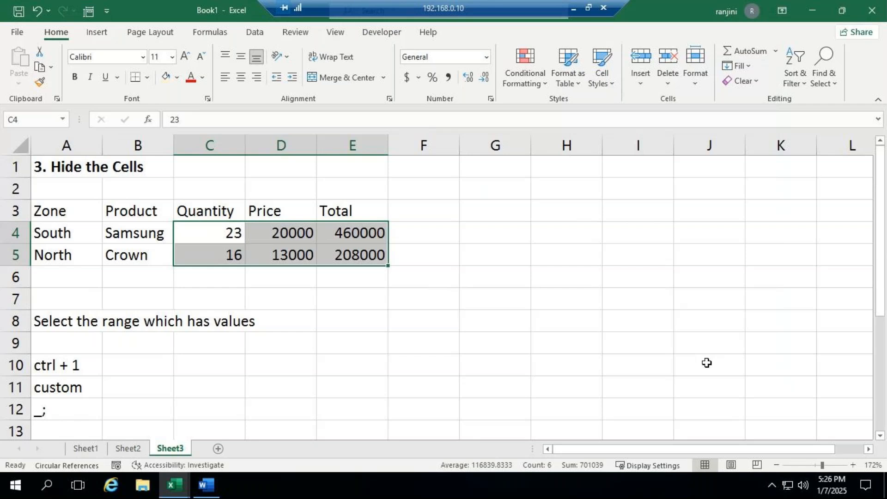
# - Read the participants' chat messages in the GoTo meeting, close the chat and return to the remote desktop session
pyautogui.click(573, 9)
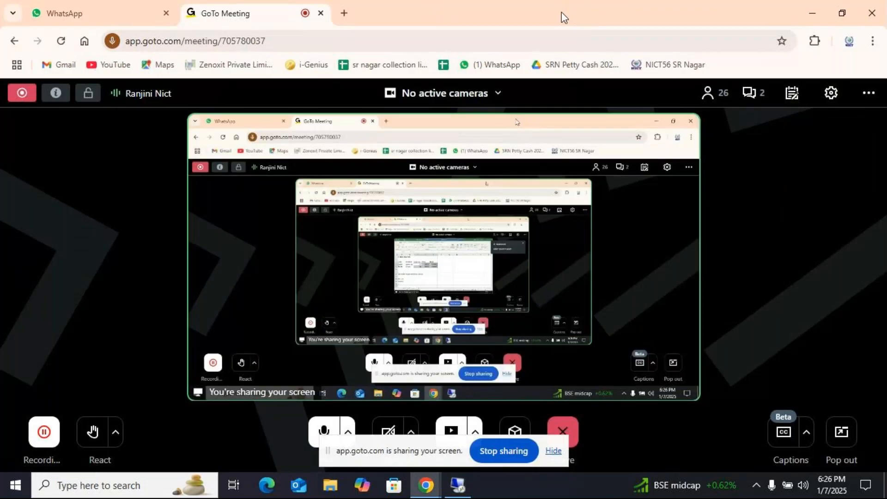
pyautogui.click(769, 94)
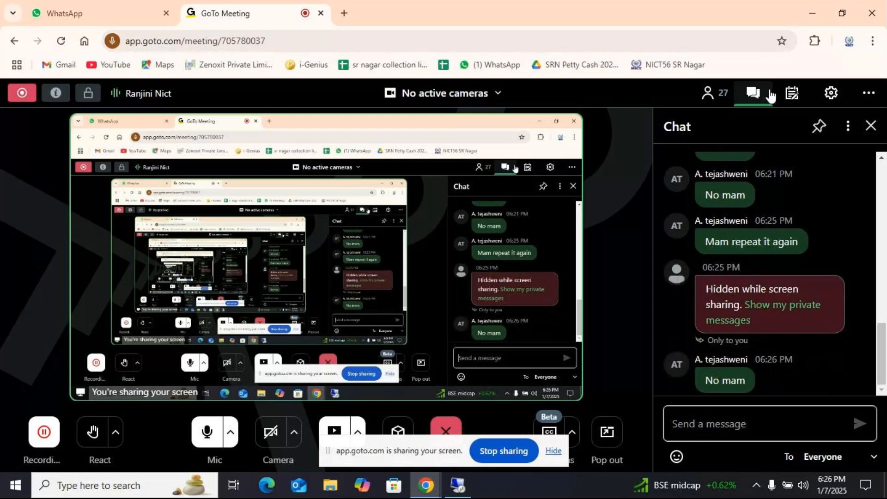
pyautogui.click(871, 126)
pyautogui.click(459, 485)
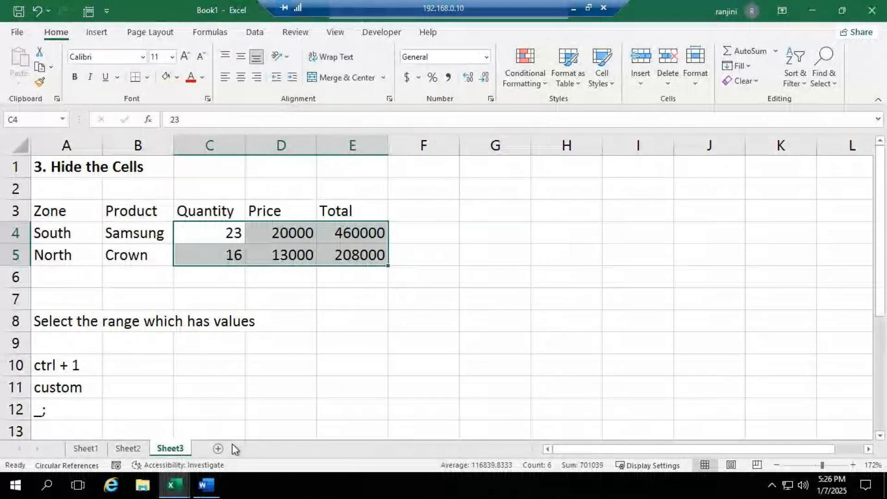
# - Add a new sheet to Book1 and copy the Remove Blank Rows example A1:G17 from Sheet4 of ADVEXL
pyautogui.click(219, 449)
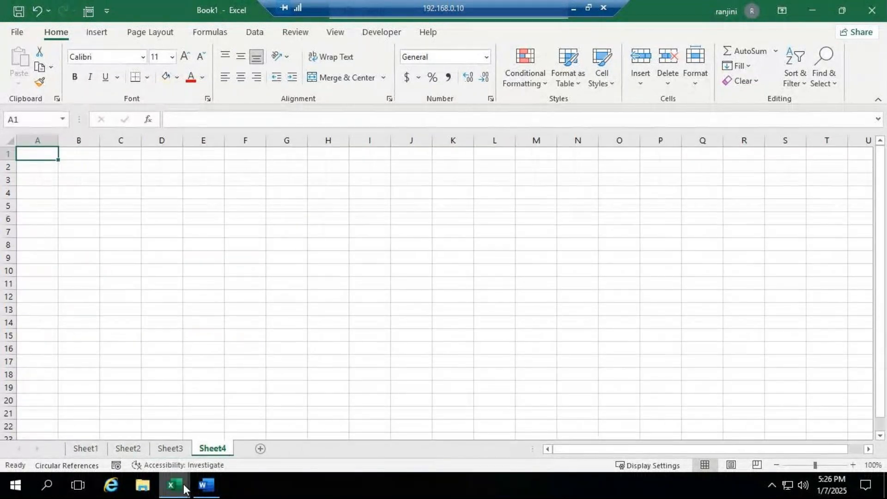
pyautogui.moveTo(184, 484)
pyautogui.click(144, 383)
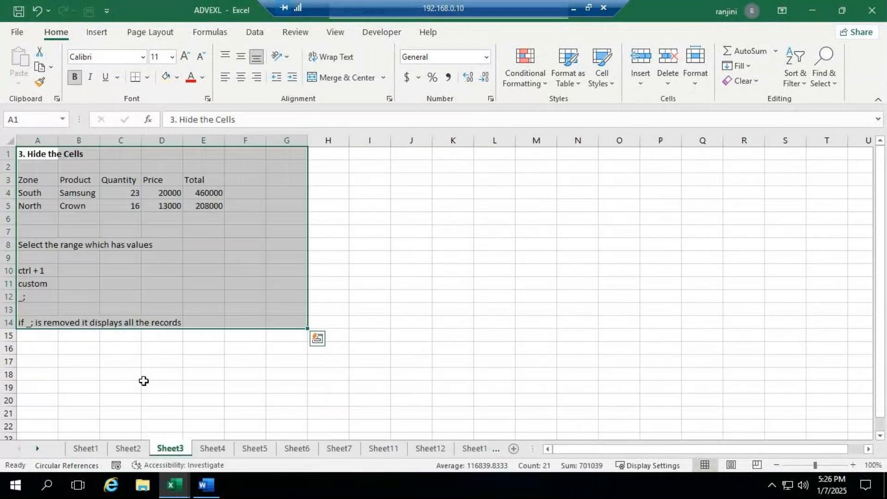
pyautogui.click(216, 452)
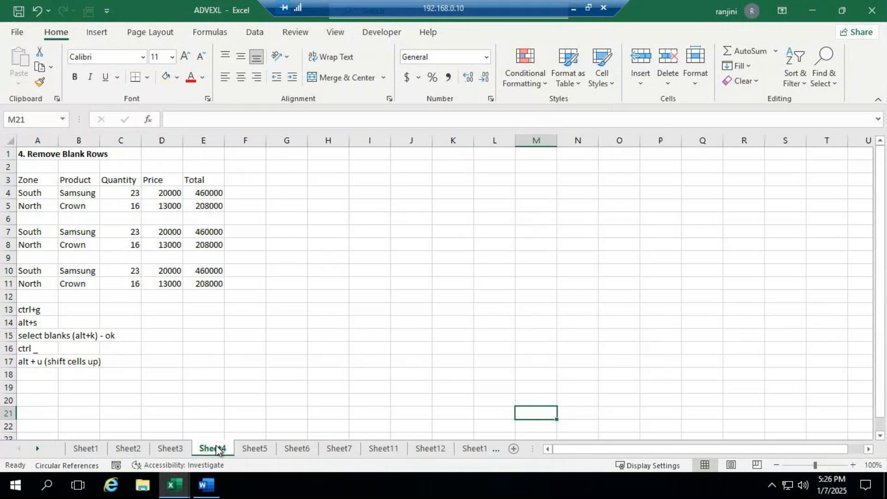
pyautogui.moveTo(37, 154); pyautogui.dragTo(285, 363)
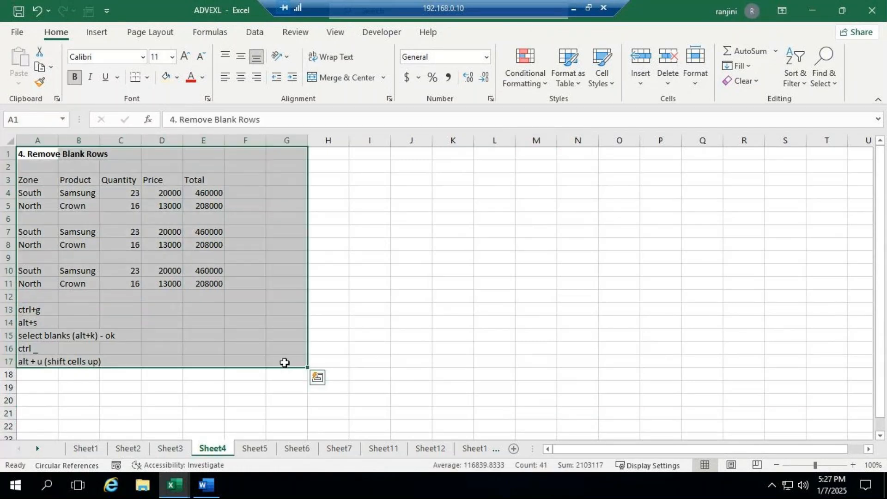
pyautogui.hotkey('ctrl', 'c')
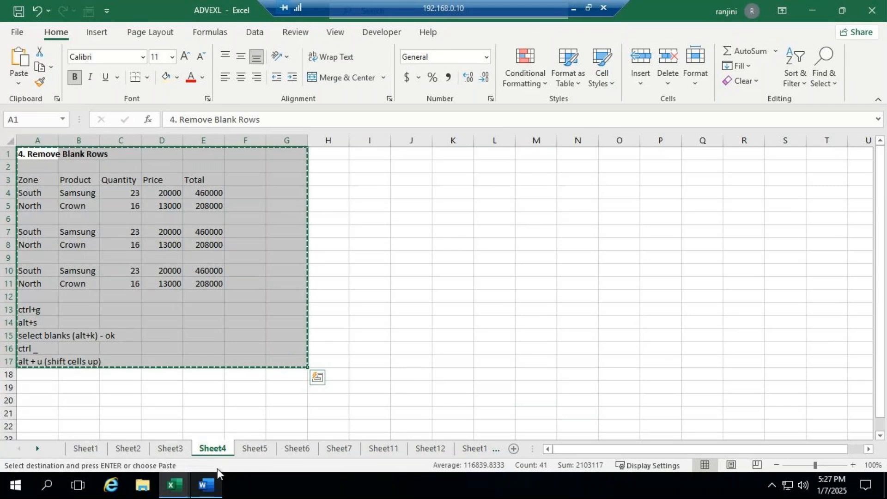
# - Paste the copied Remove Blank Rows example into the new Sheet4 of Book1, starting at A1
pyautogui.moveTo(174, 485)
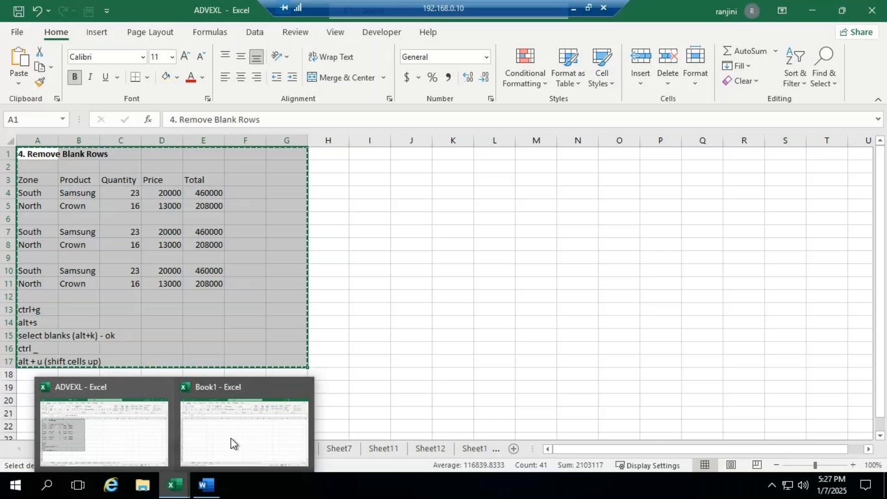
pyautogui.click(247, 385)
pyautogui.hotkey('ctrl', 'v')
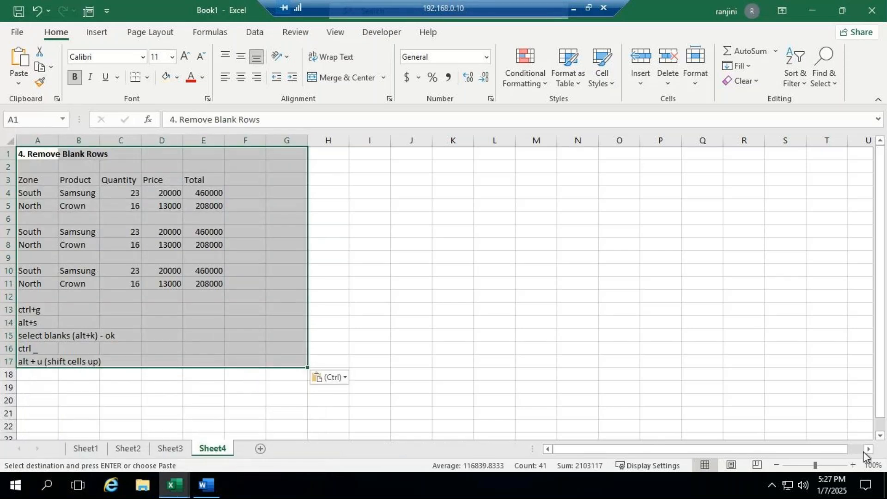
pyautogui.click(389, 231)
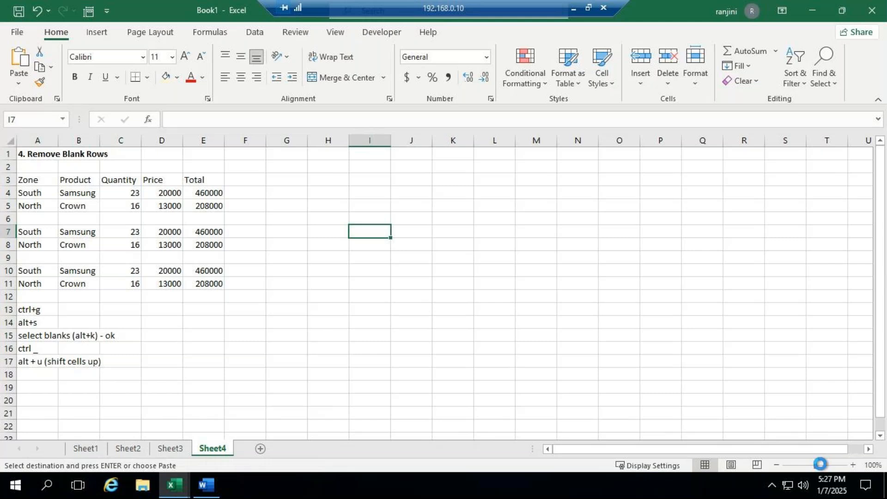
pyautogui.moveTo(816, 464); pyautogui.dragTo(821, 465)
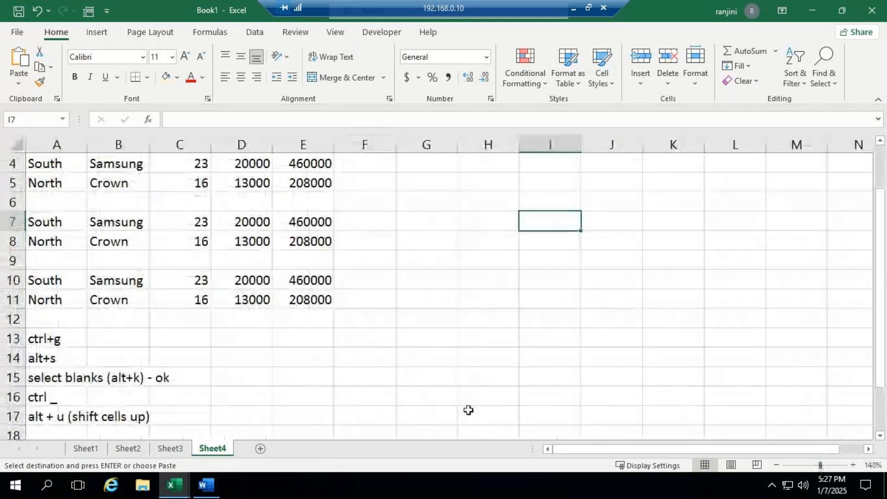
pyautogui.scroll(1, 469, 410)
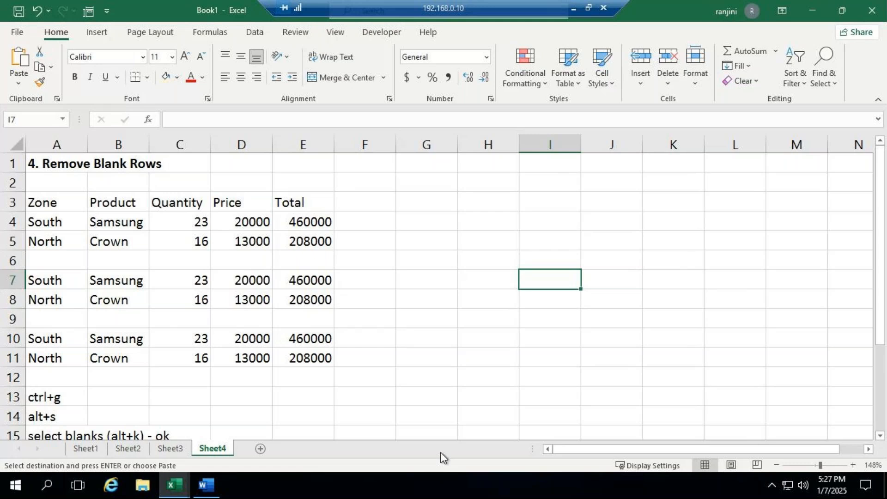
# - Review the example's instructions and point out the blank table rows A6:E6 and A9:E9
pyautogui.scroll(-1, 472, 402)
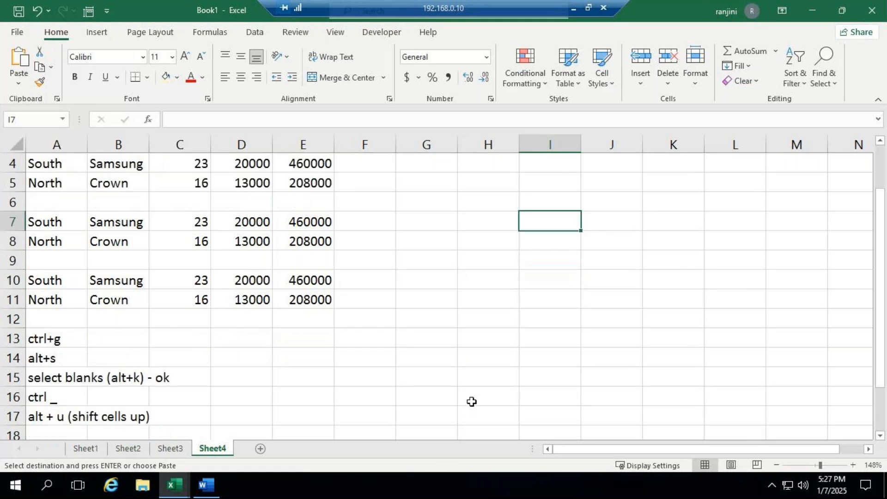
pyautogui.scroll(-1, 471, 401)
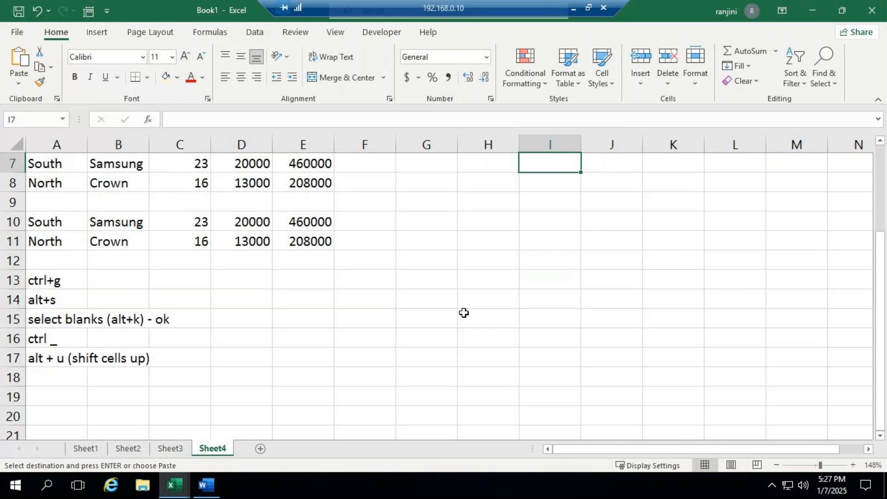
pyautogui.scroll(1, 464, 313)
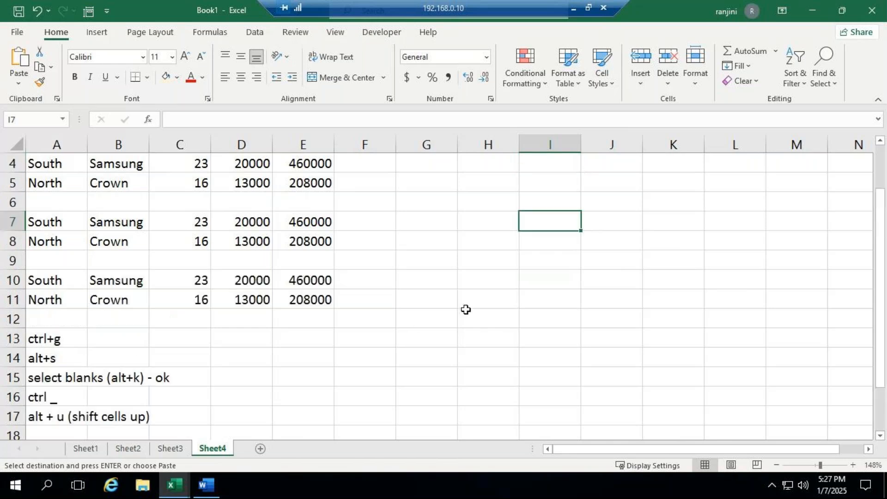
pyautogui.scroll(1, 466, 310)
pyautogui.moveTo(49, 258); pyautogui.dragTo(287, 262)
pyautogui.moveTo(65, 319); pyautogui.dragTo(307, 323)
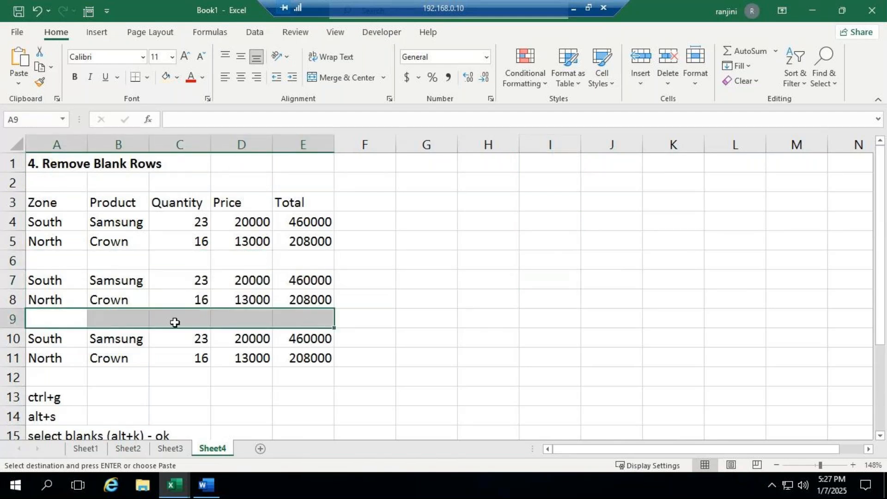
pyautogui.click(469, 302)
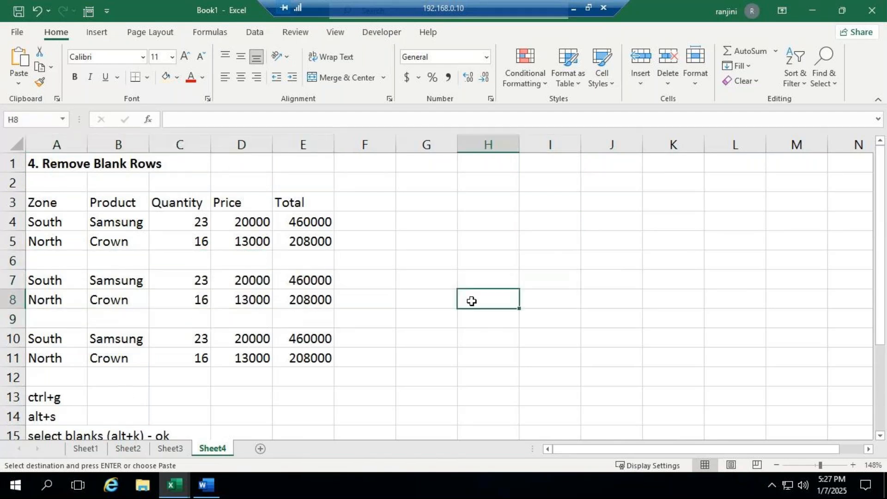
# - Try selecting blank cells with Go To Special's Blanks option from the single cell A3
pyautogui.click(40, 203)
pyautogui.click(625, 447)
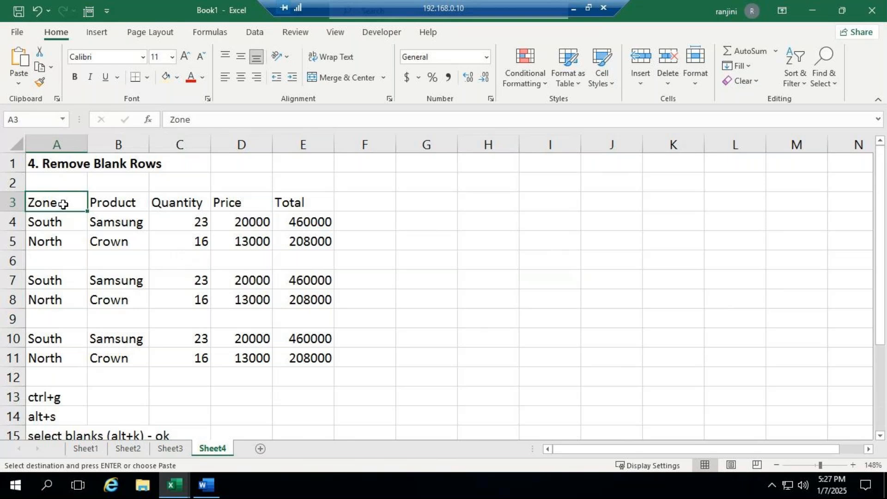
pyautogui.hotkey('ctrl', 'g')
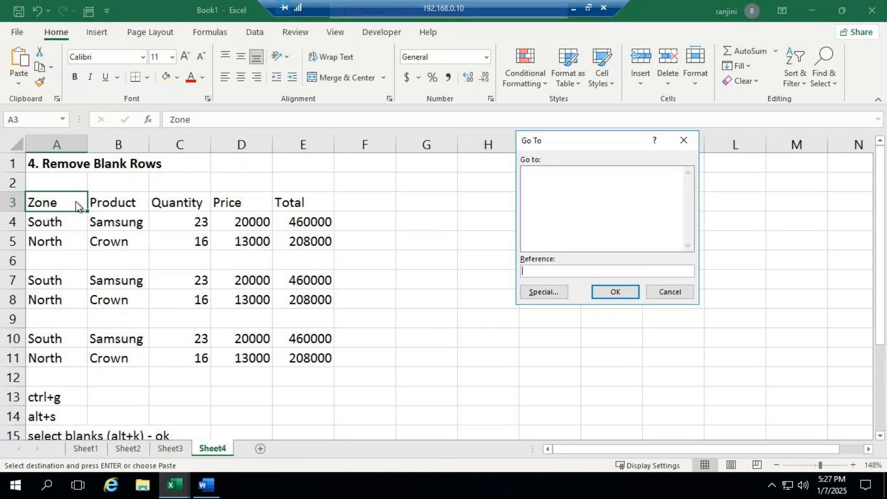
pyautogui.click(531, 298)
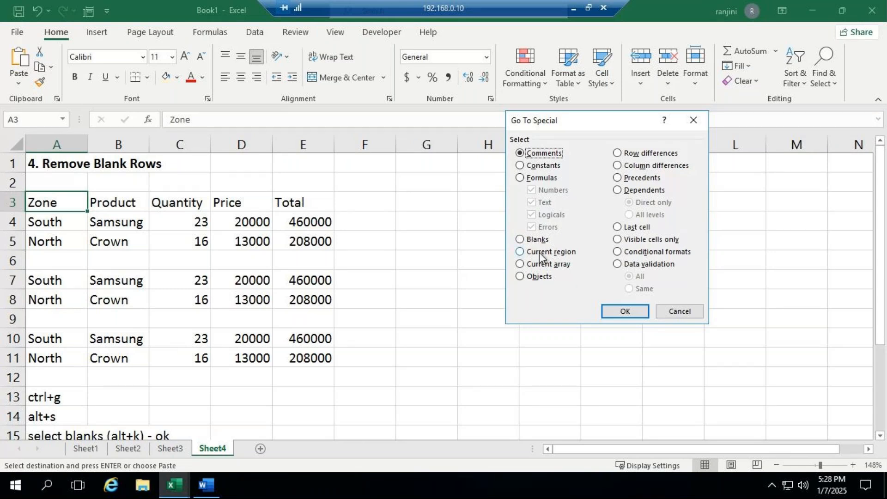
pyautogui.hotkey('alt', 'k')
pyautogui.click(625, 311)
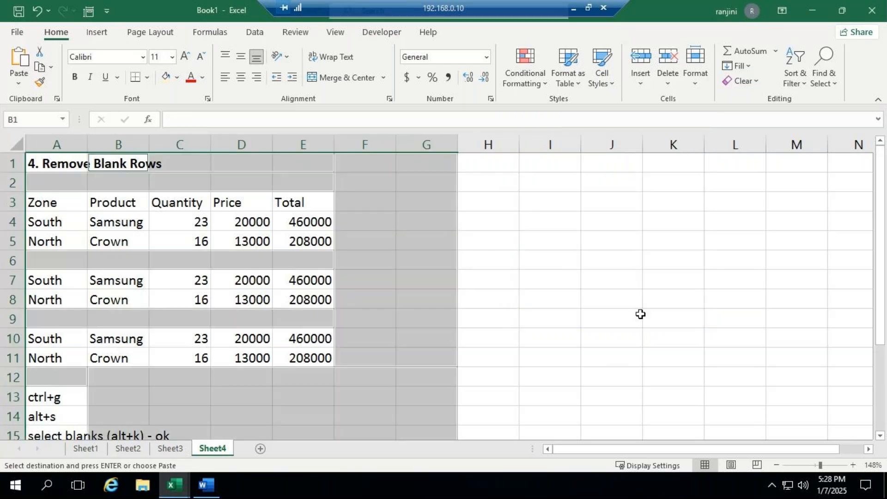
pyautogui.click(469, 296)
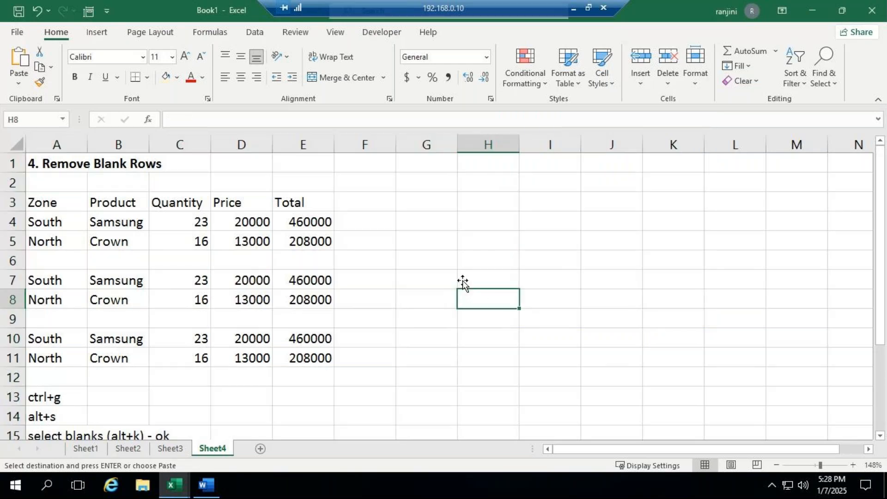
# - Select only the blank cells within the table range A3:E11 using Go To Special with the Blanks option
pyautogui.moveTo(71, 202); pyautogui.dragTo(307, 359)
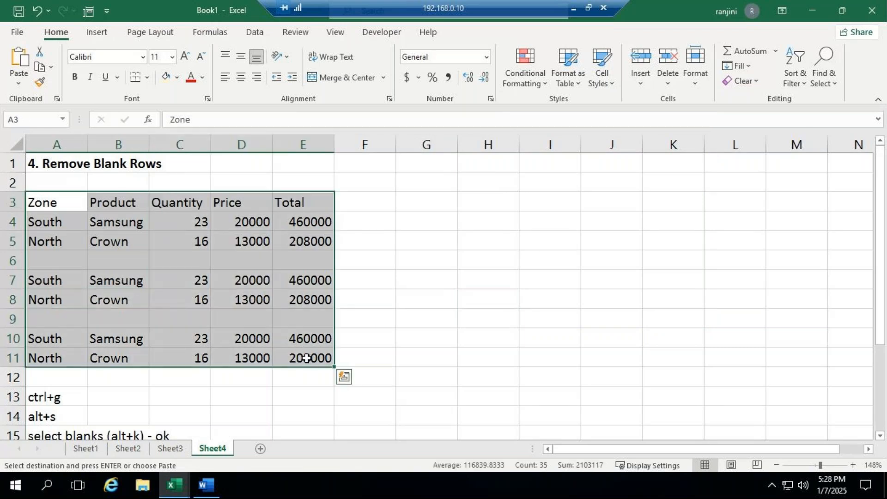
pyautogui.hotkey('ctrl', 'g')
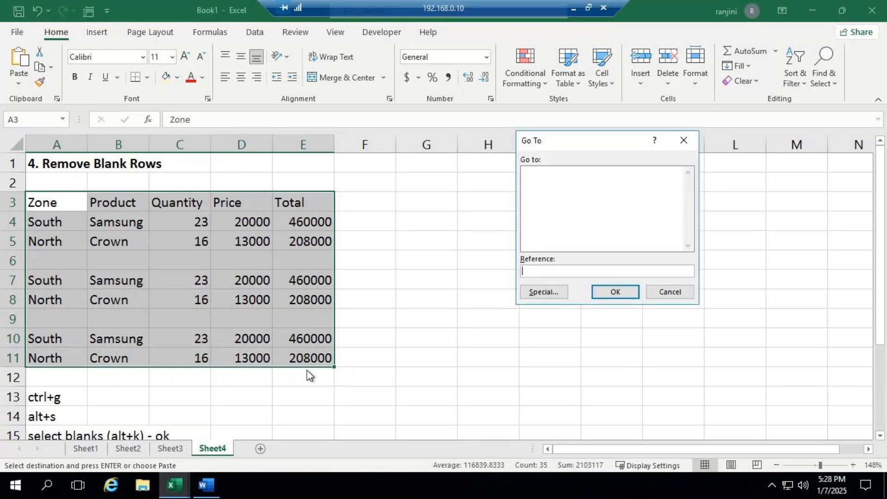
pyautogui.hotkey('alt', 's')
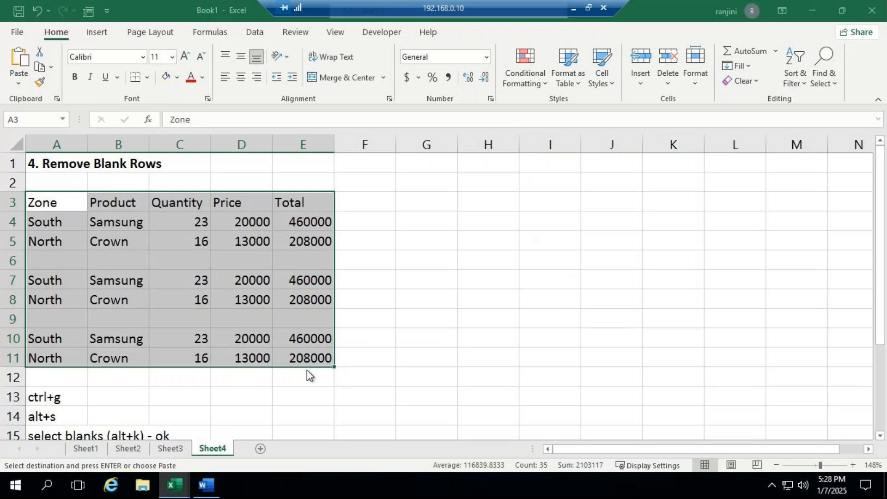
pyautogui.hotkey('alt', 'k')
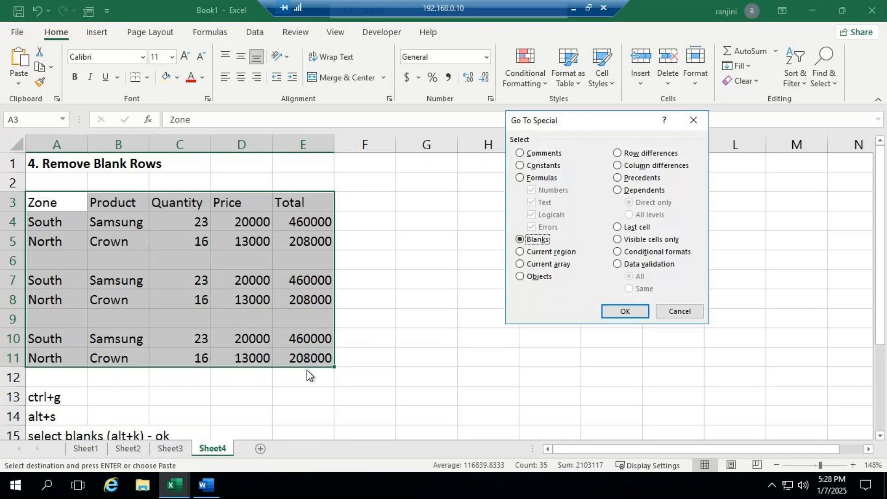
pyautogui.click(621, 310)
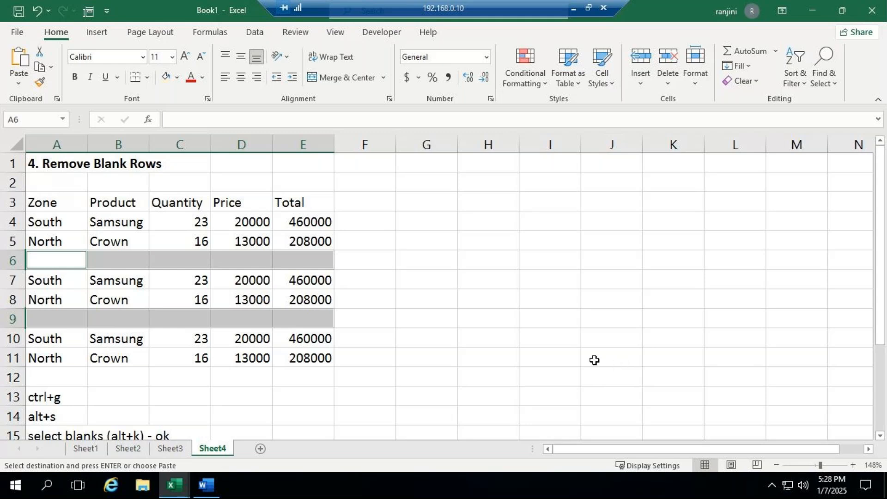
# - Reselect the table range A3:E11 and pick only its blank cells with Go To Special's Blanks option
pyautogui.scroll(-4, 449, 319)
pyautogui.scroll(1, 450, 320)
pyautogui.scroll(2, 450, 320)
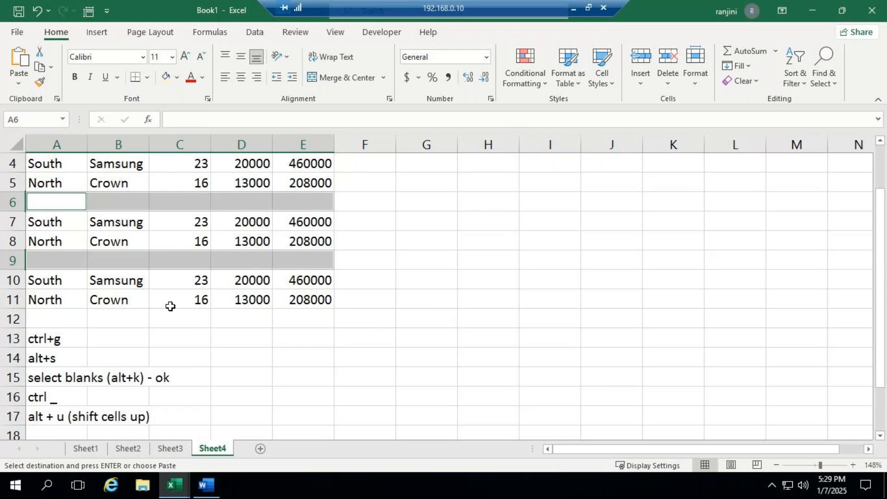
pyautogui.scroll(1, 472, 268)
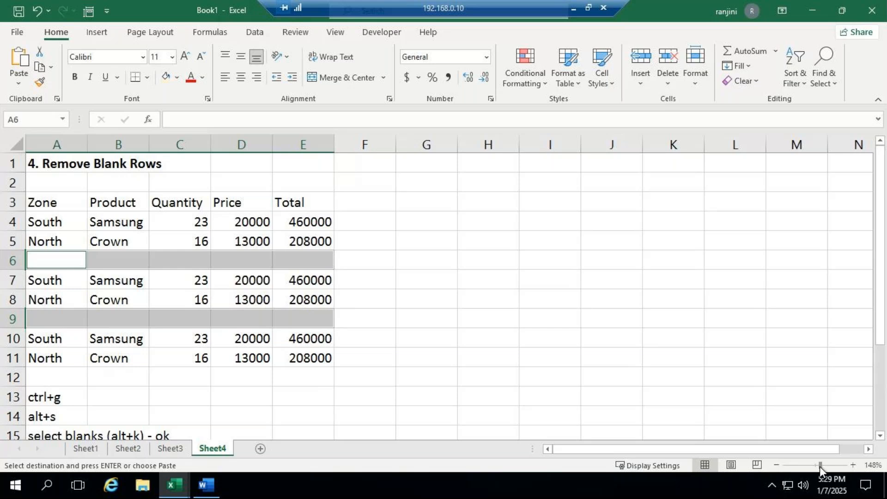
pyautogui.moveTo(820, 465); pyautogui.dragTo(818, 466)
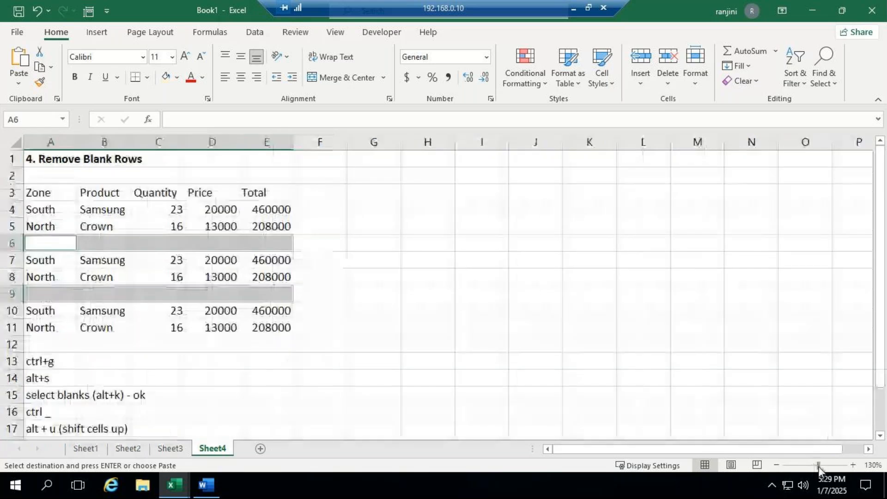
pyautogui.click(190, 242)
pyautogui.moveTo(58, 193); pyautogui.dragTo(219, 312)
pyautogui.moveTo(273, 323); pyautogui.dragTo(277, 323)
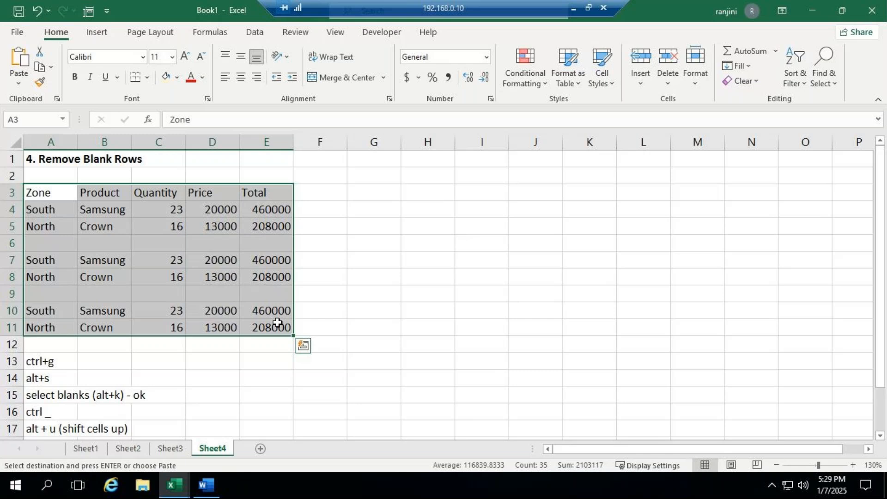
pyautogui.hotkey('ctrl', 'g')
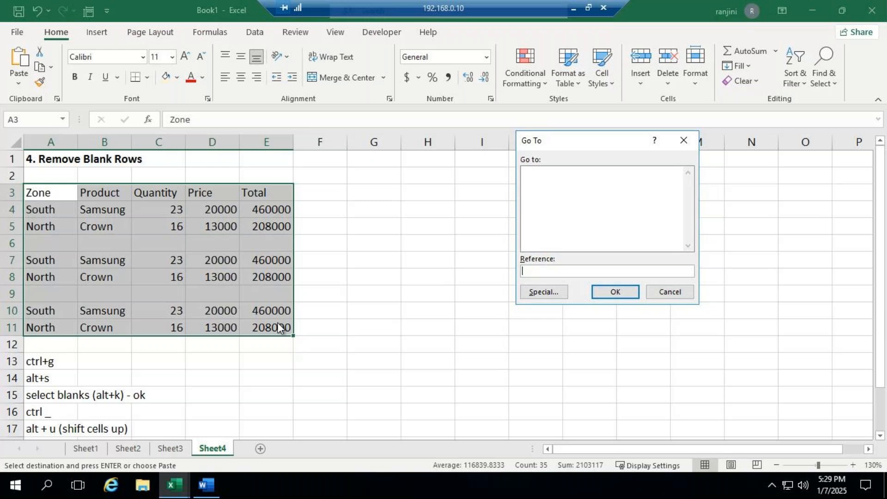
pyautogui.hotkey('alt', 's')
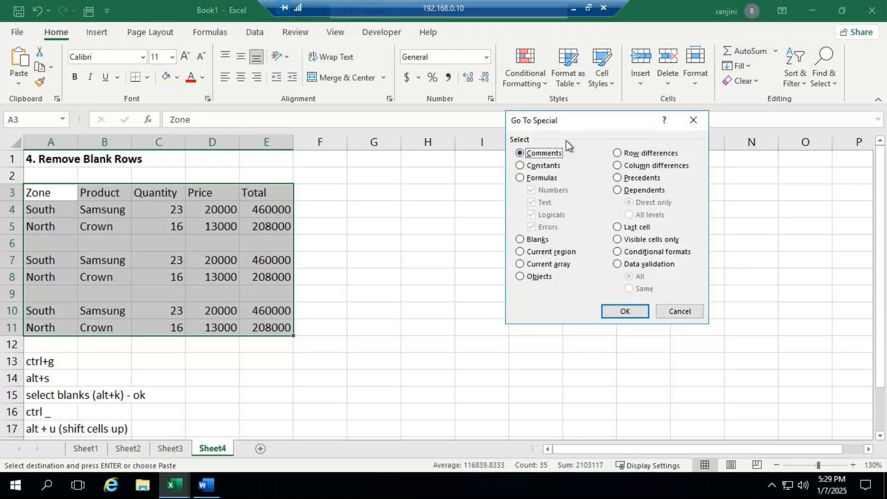
pyautogui.hotkey('alt', 'k')
pyautogui.click(634, 312)
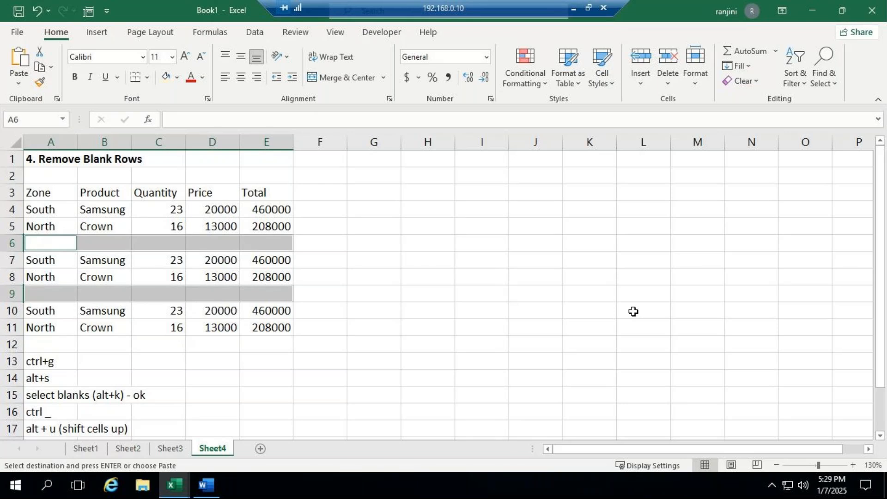
# - Clear the pending copy, delete the selected blank cells with Shift cells up, and undo the deletion
pyautogui.press('Escape')
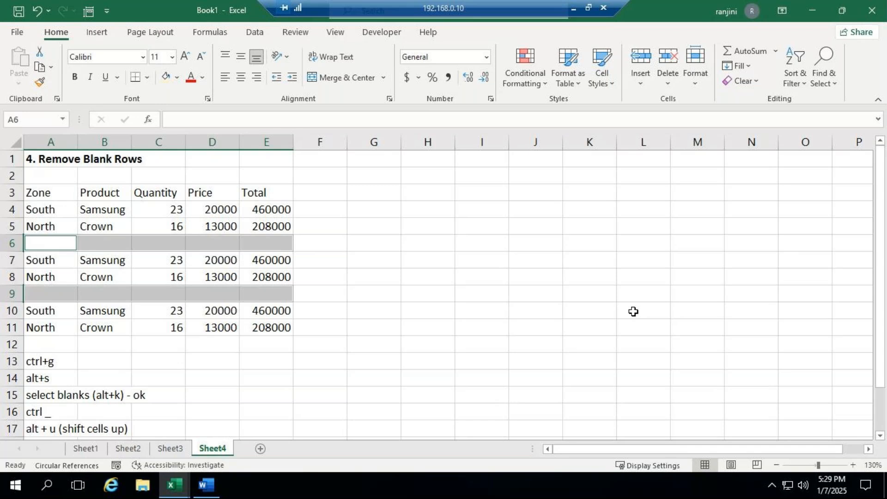
pyautogui.scroll(-2, 481, 301)
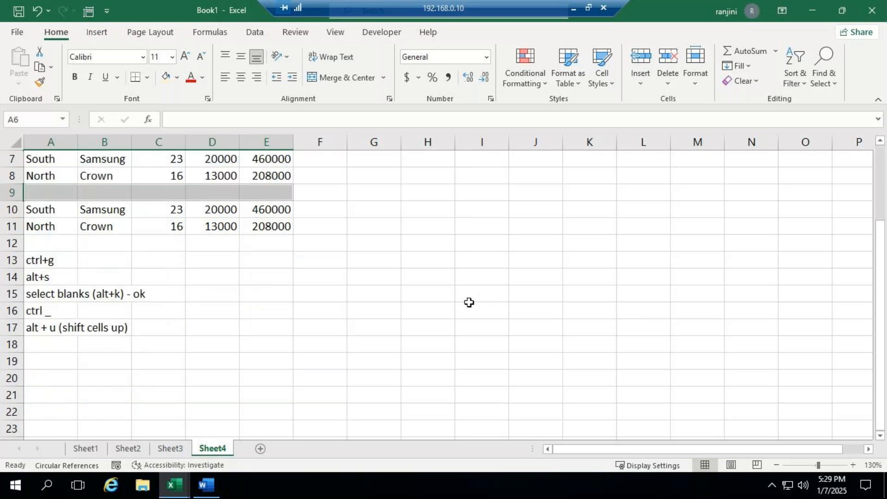
pyautogui.scroll(1, 434, 304)
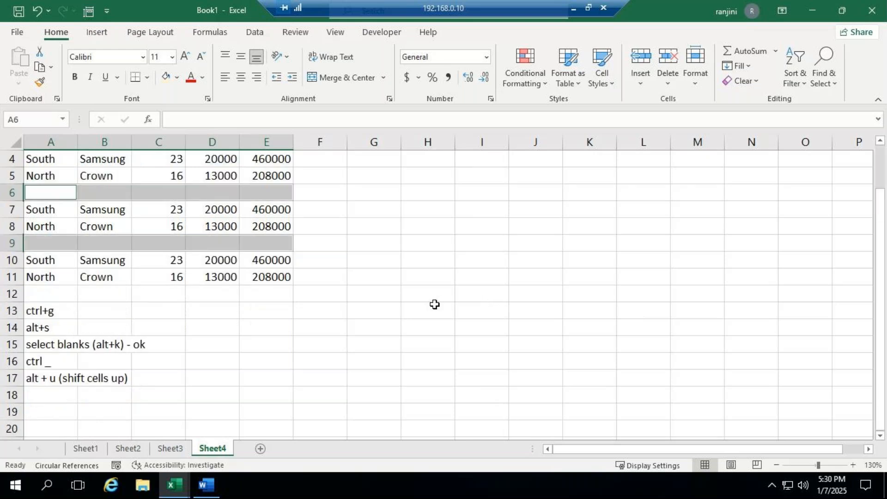
pyautogui.hotkey('ctrl', '-')
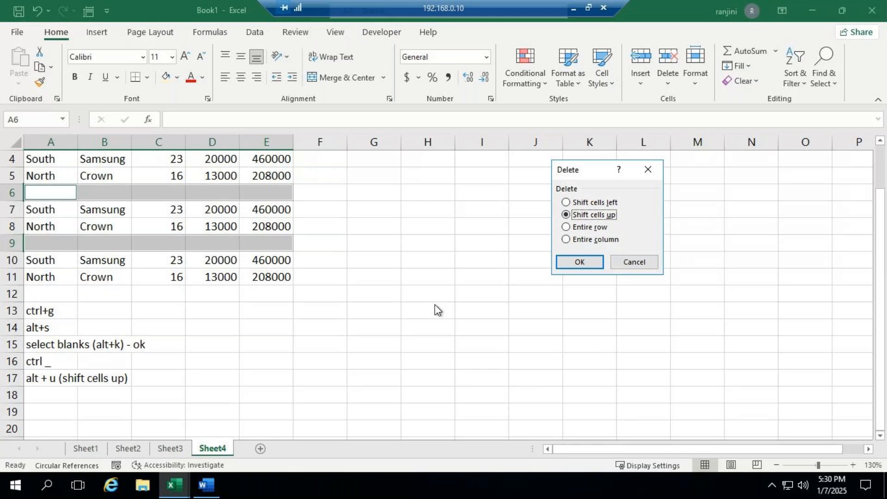
pyautogui.click(578, 263)
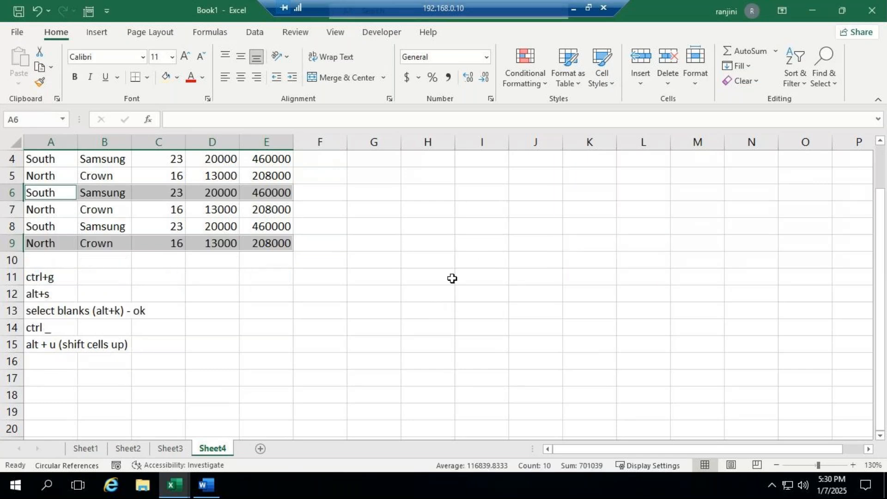
pyautogui.scroll(1, 453, 279)
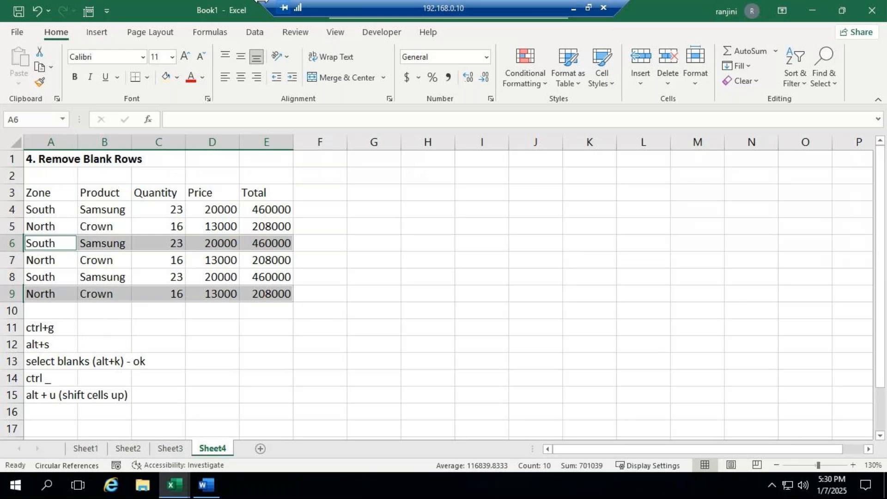
pyautogui.click(38, 10)
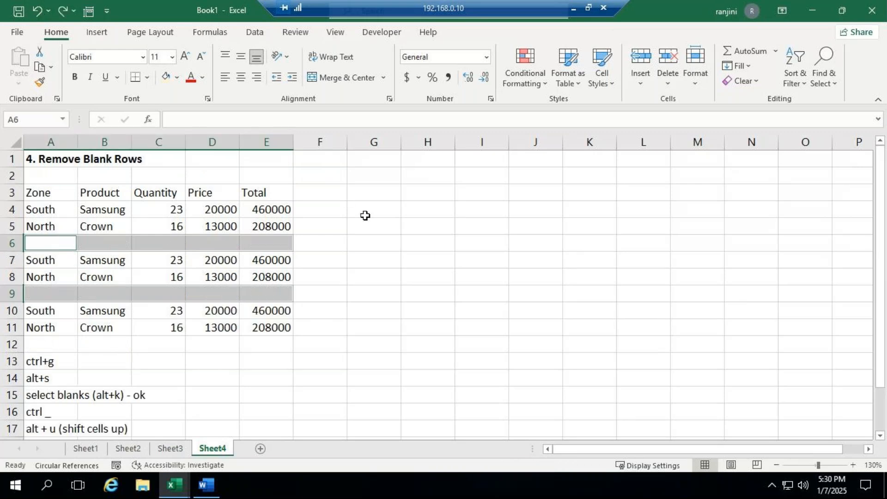
# - Select the range A3:E11 again and use Go To Special with Blanks to isolate the empty table rows
pyautogui.click(333, 211)
pyautogui.click(68, 193)
pyautogui.moveTo(68, 194); pyautogui.dragTo(287, 326)
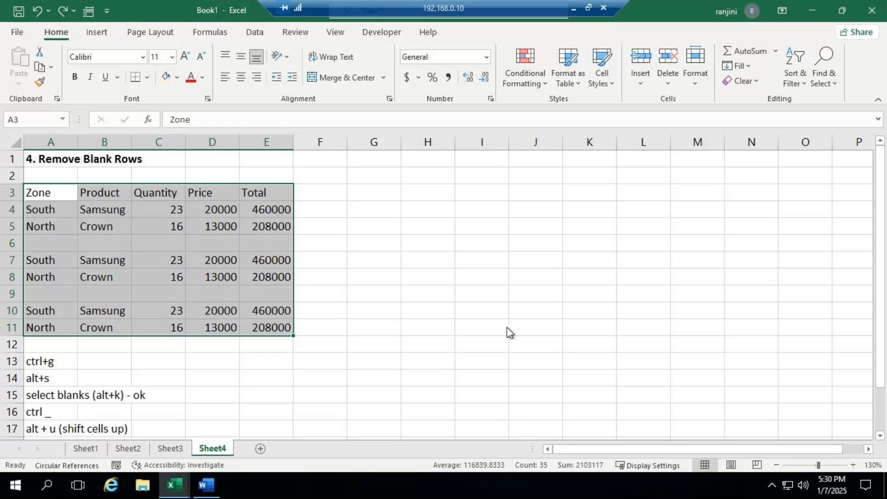
pyautogui.hotkey('ctrl', 'g')
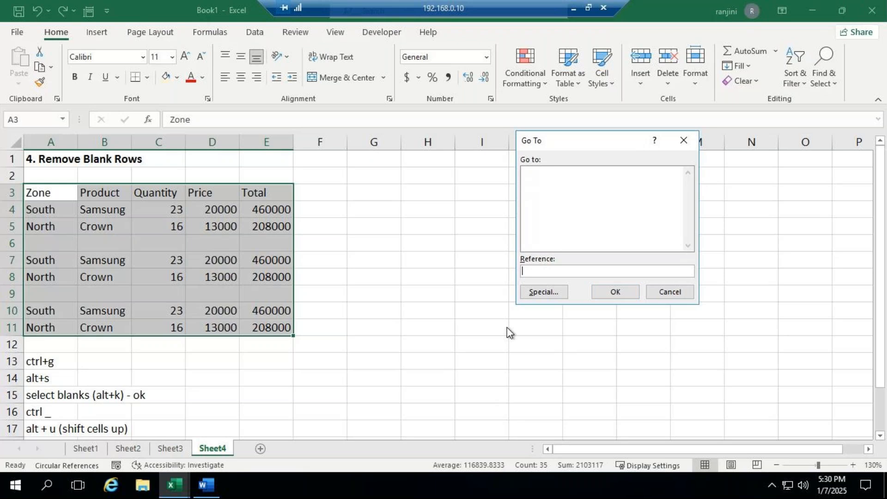
pyautogui.hotkey('alt', 's')
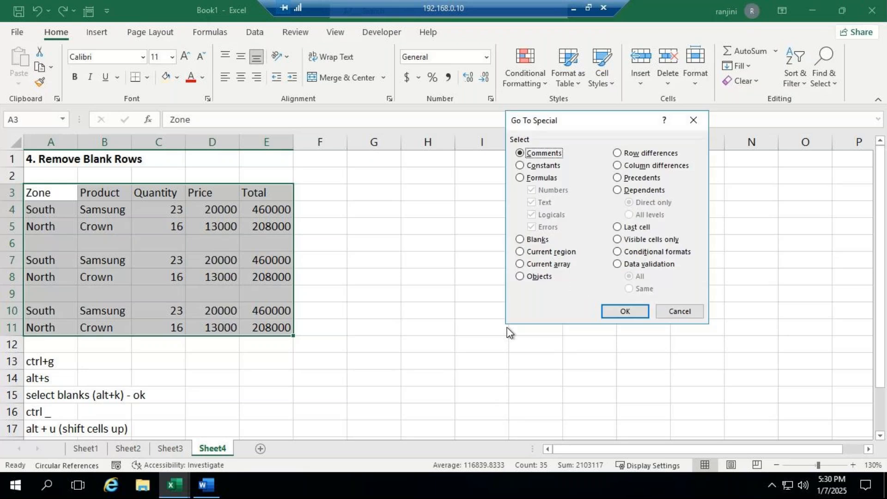
pyautogui.hotkey('alt', 'k')
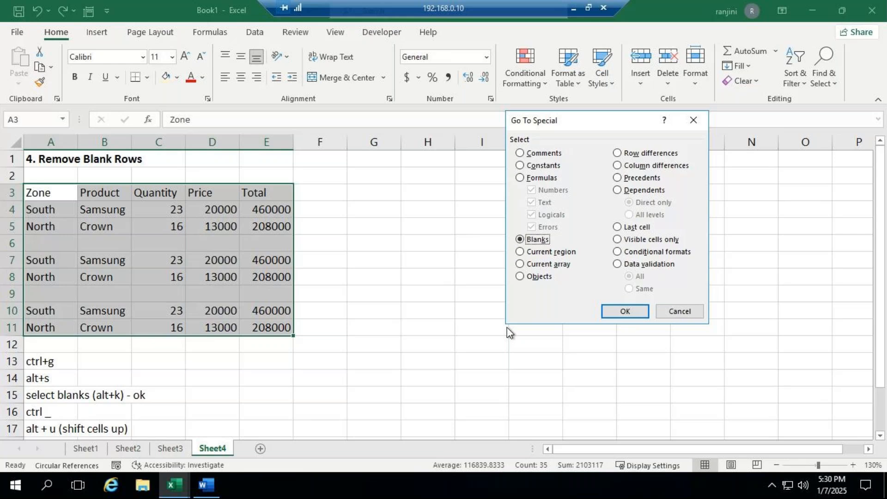
pyautogui.press('Return')
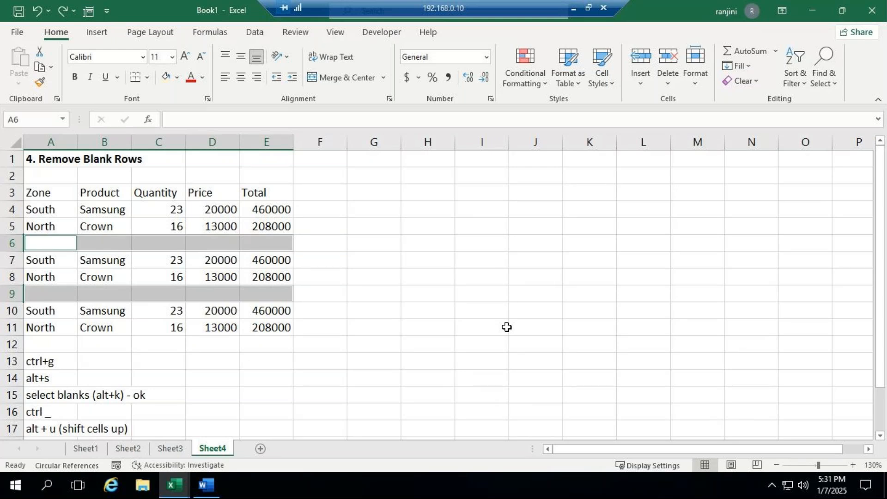
# - Delete the selected blank table cells in rows 6 and 9 with the Shift cells up option
pyautogui.hotkey('ctrl', '-')
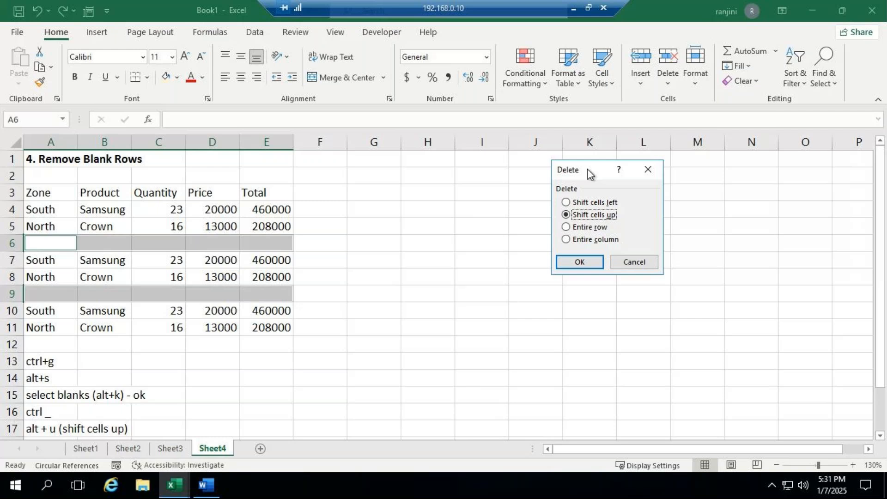
pyautogui.press('Return')
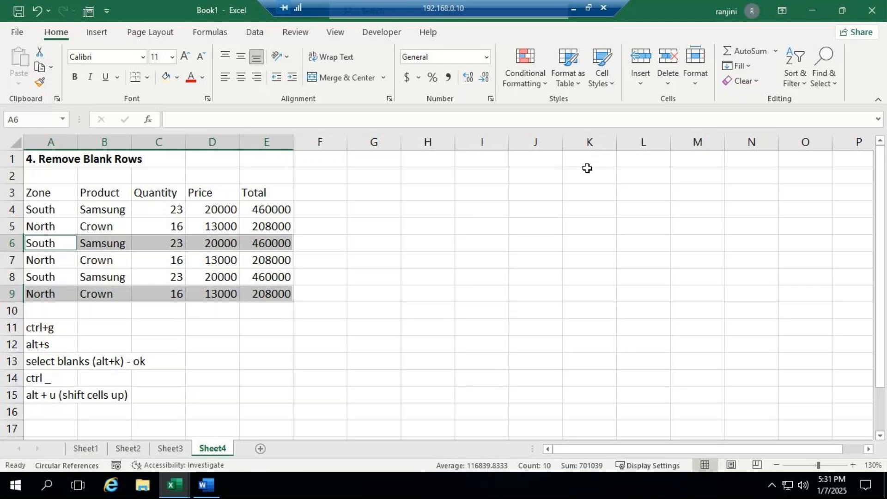
pyautogui.click(576, 8)
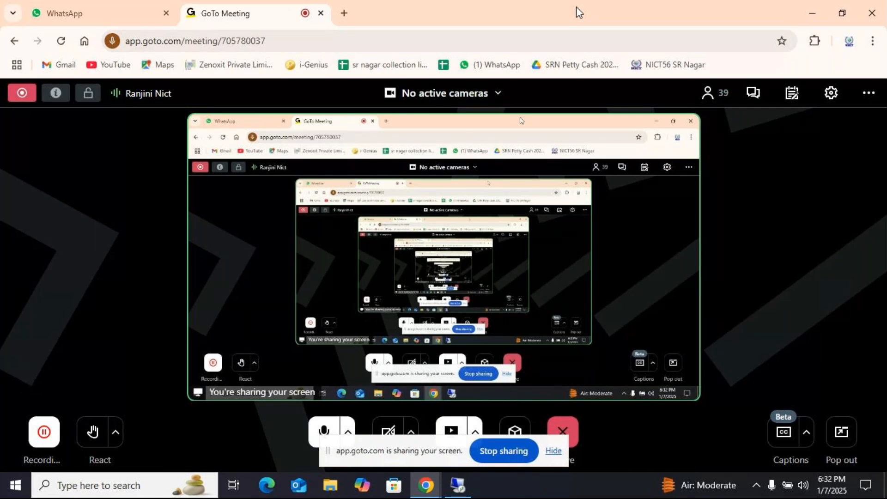
pyautogui.click(455, 489)
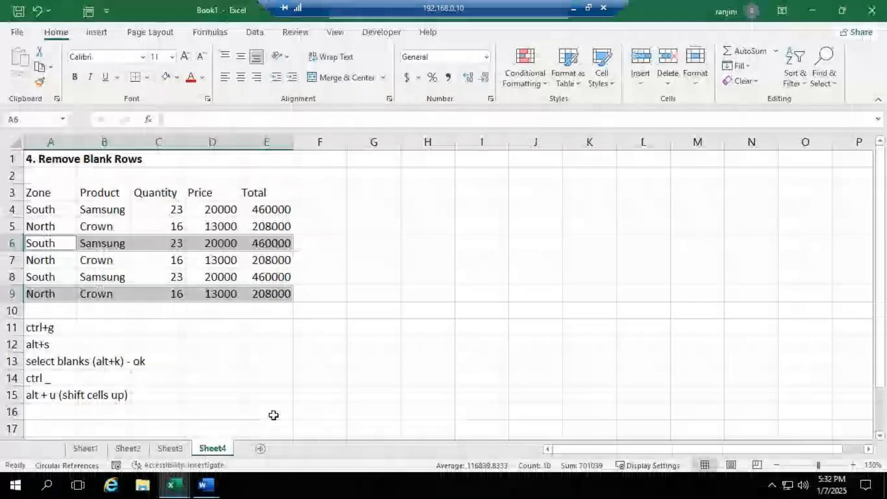
# - Switch to the ADVEXL workbook and copy the Embedding notes in A1:J16 of Sheet6
pyautogui.moveTo(180, 480)
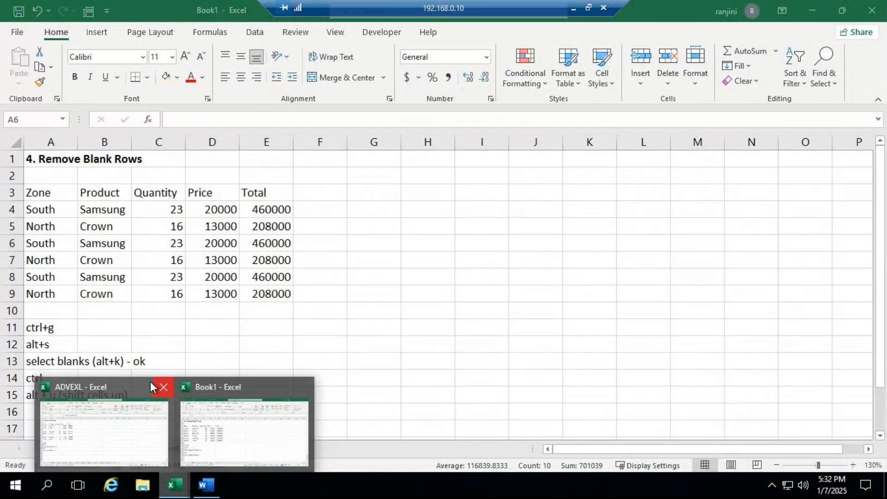
pyautogui.click(151, 382)
pyautogui.click(262, 453)
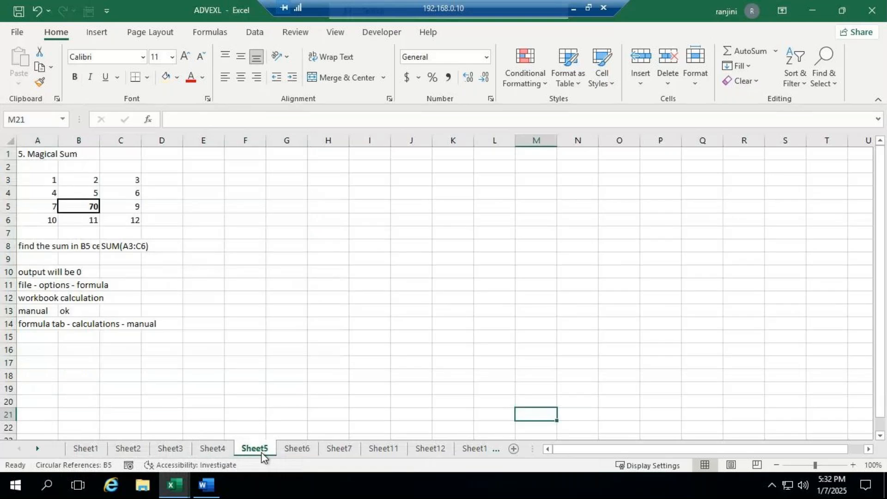
pyautogui.click(293, 450)
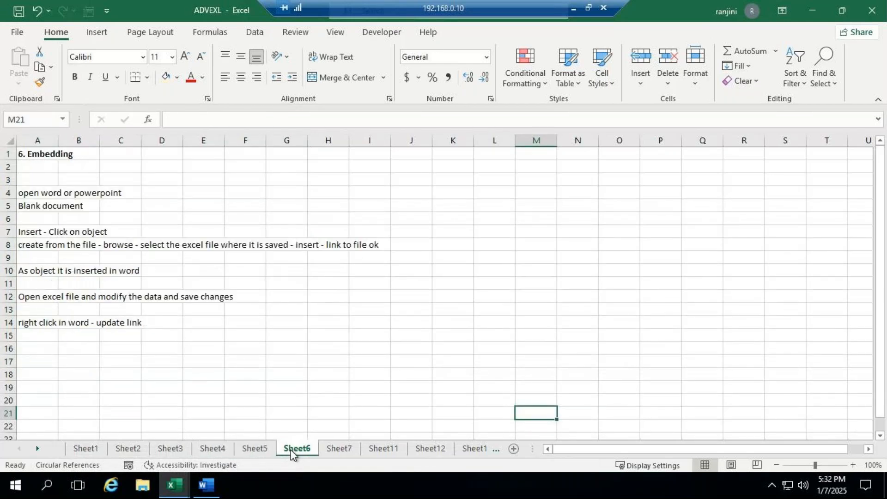
pyautogui.moveTo(34, 155); pyautogui.dragTo(393, 343)
pyautogui.hotkey('ctrl', 'c')
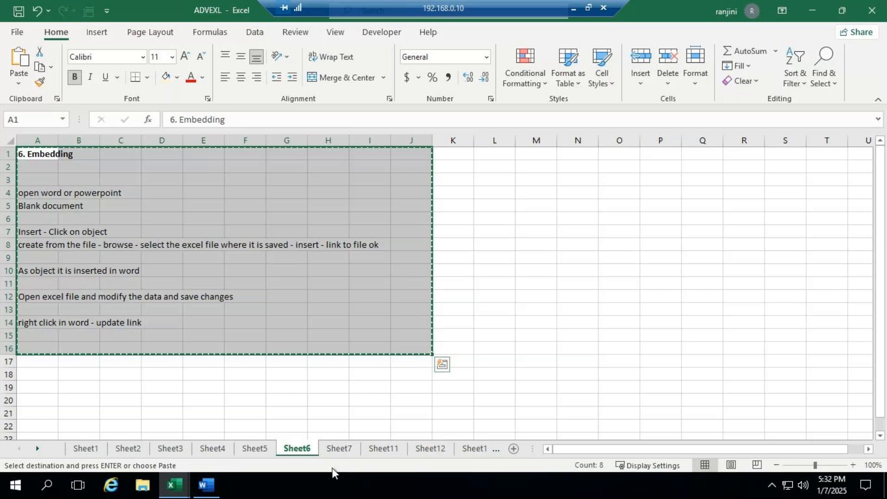
# - Switch to Book1, add a new Sheet5, and paste the copied Embedding notes starting at A1
pyautogui.click(174, 485)
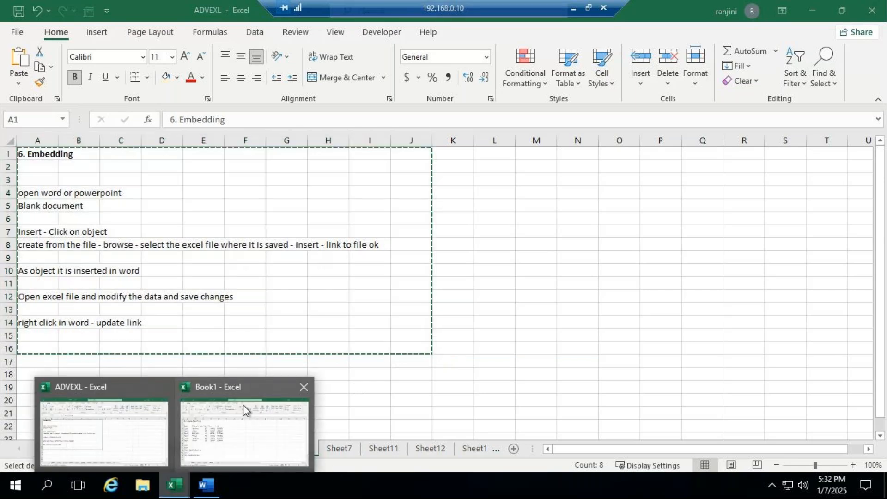
pyautogui.click(238, 389)
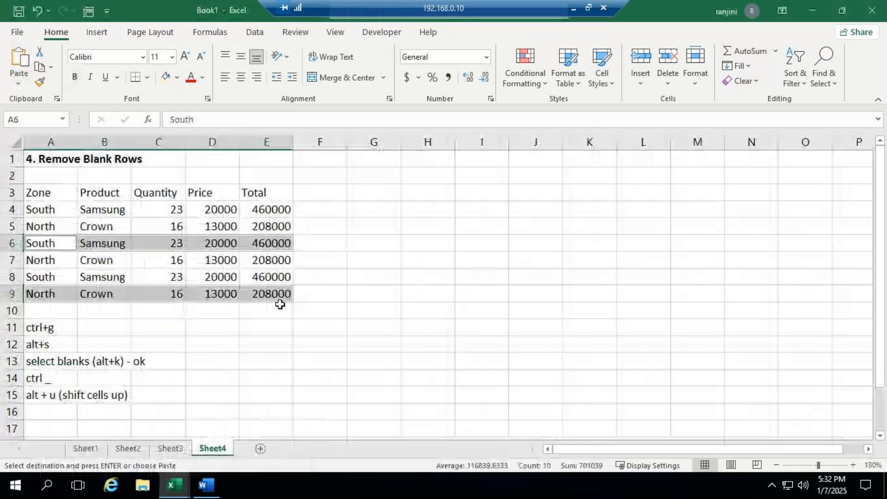
pyautogui.click(260, 449)
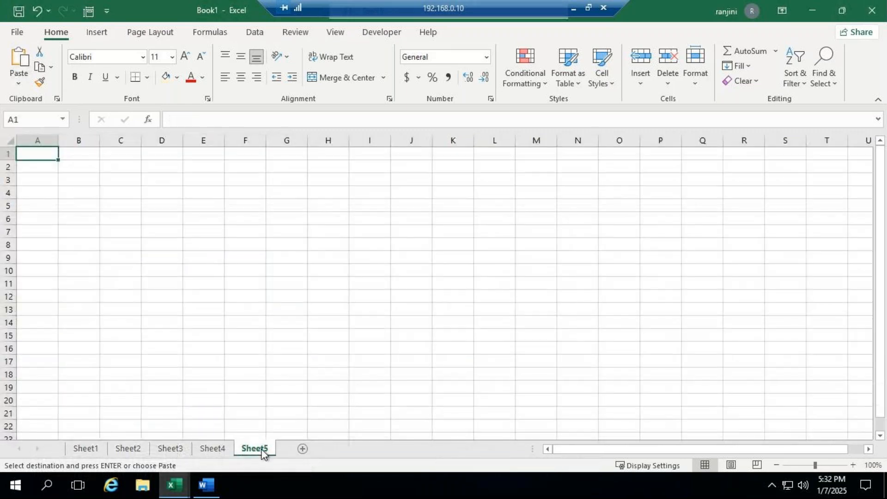
pyautogui.hotkey('ctrl', 'v')
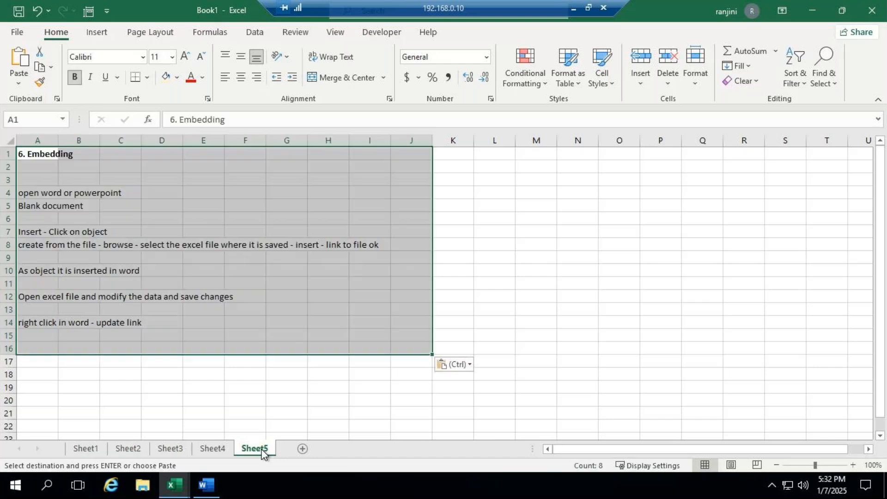
pyautogui.click(148, 175)
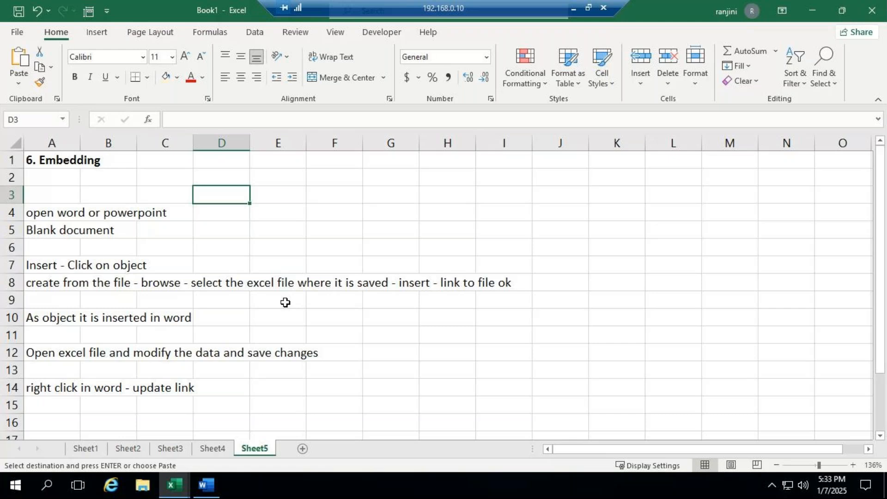
# - Create a new blank workbook, and copy the employee table A3:D10 from Sheet1 of the ADVEXL workbook
pyautogui.click(17, 32)
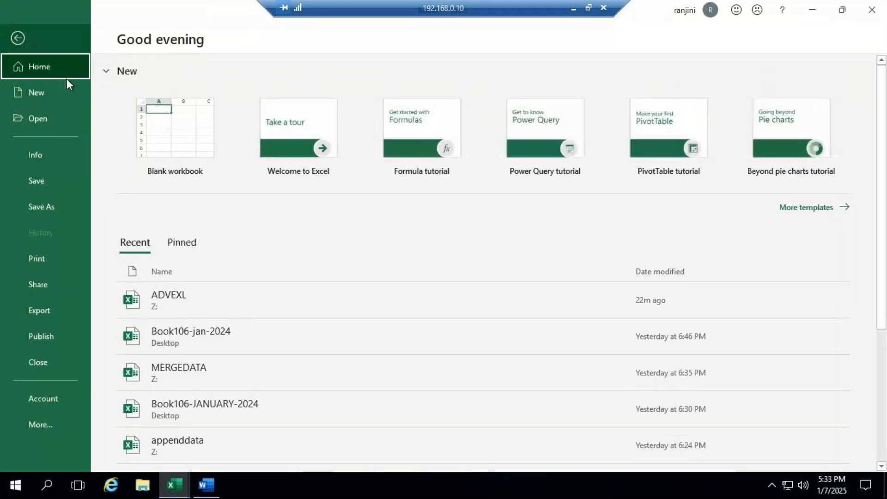
pyautogui.click(183, 131)
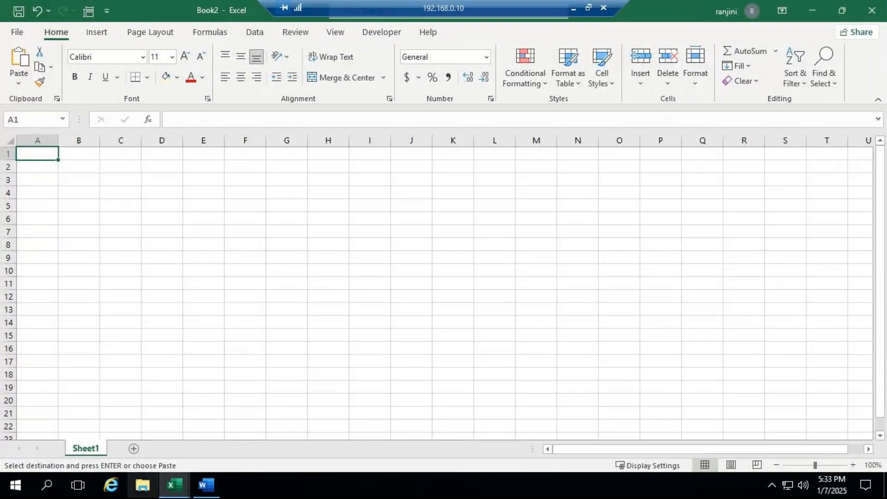
pyautogui.click(174, 486)
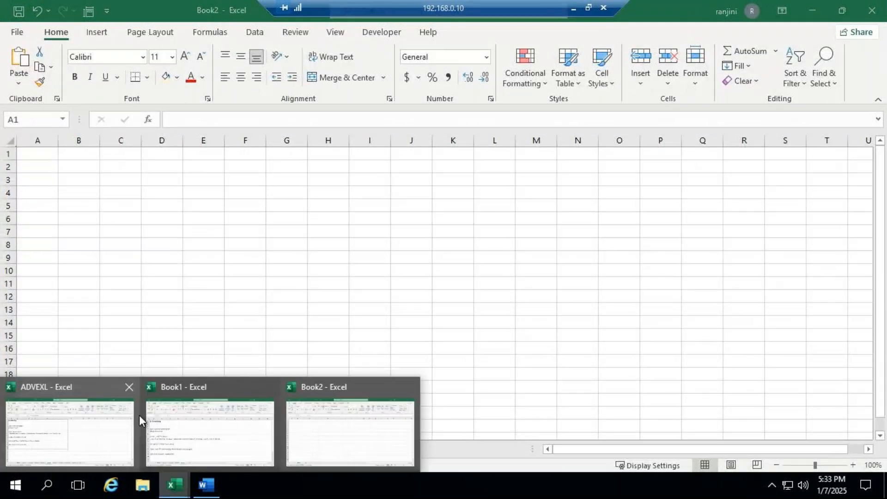
pyautogui.click(103, 442)
pyautogui.click(101, 452)
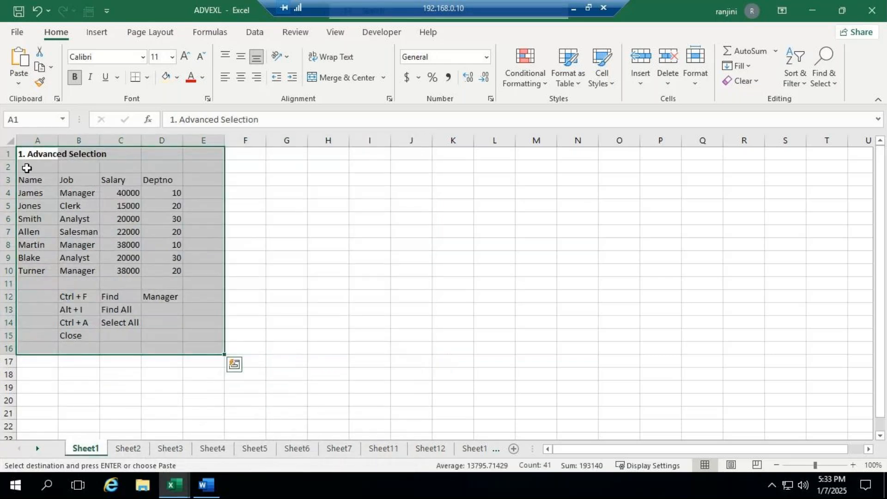
pyautogui.moveTo(30, 177); pyautogui.dragTo(158, 271)
pyautogui.hotkey('ctrl', 'c')
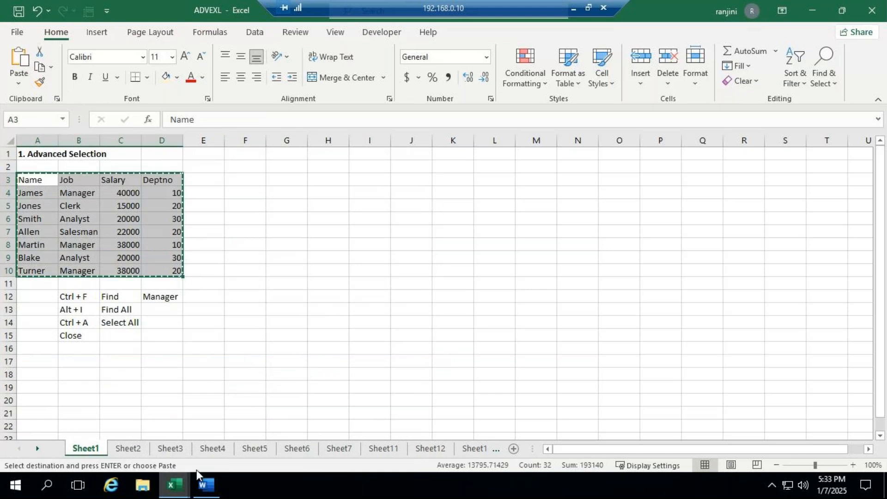
# - Switch to Book2 and paste the copied employee table into Sheet1 starting at A1
pyautogui.moveTo(181, 487)
pyautogui.click(308, 385)
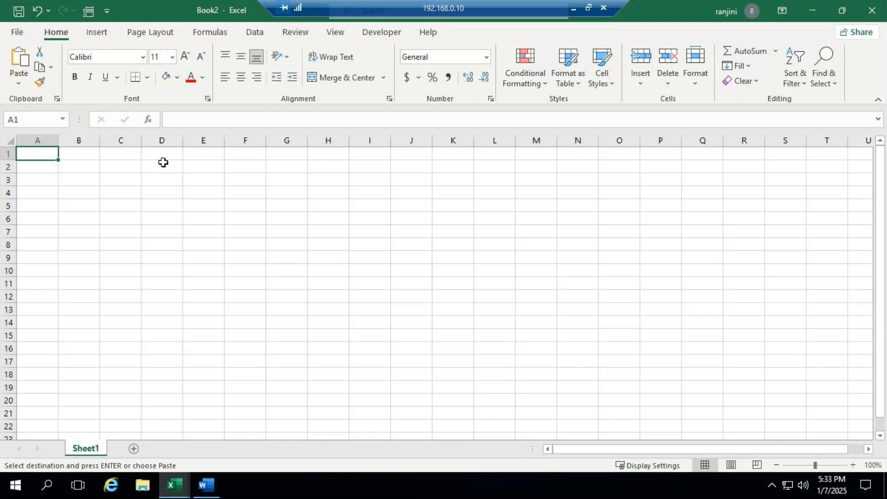
pyautogui.hotkey('ctrl', 'v')
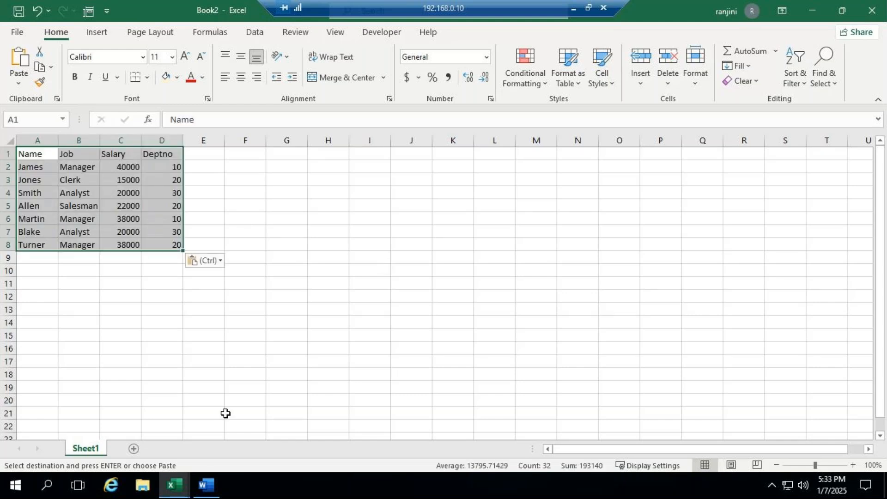
pyautogui.moveTo(814, 466); pyautogui.dragTo(819, 466)
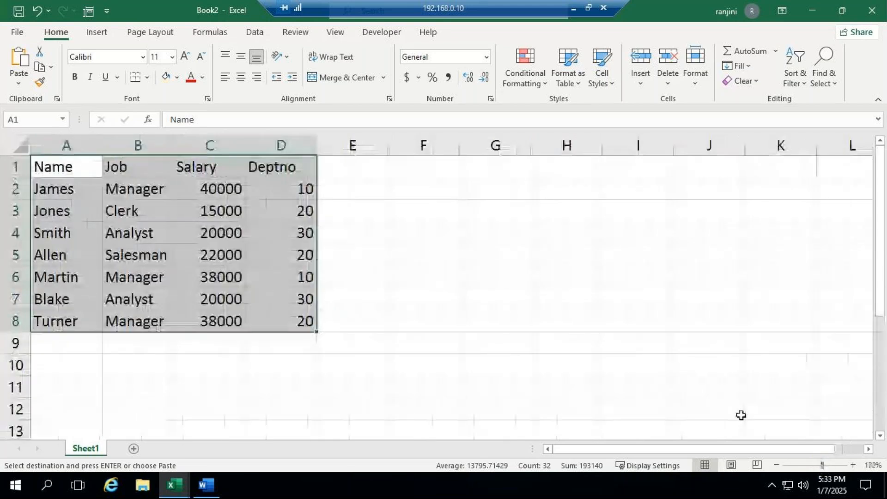
# - Save the new workbook on the Desktop as an Excel Workbook named embeding, and close it
pyautogui.click(19, 31)
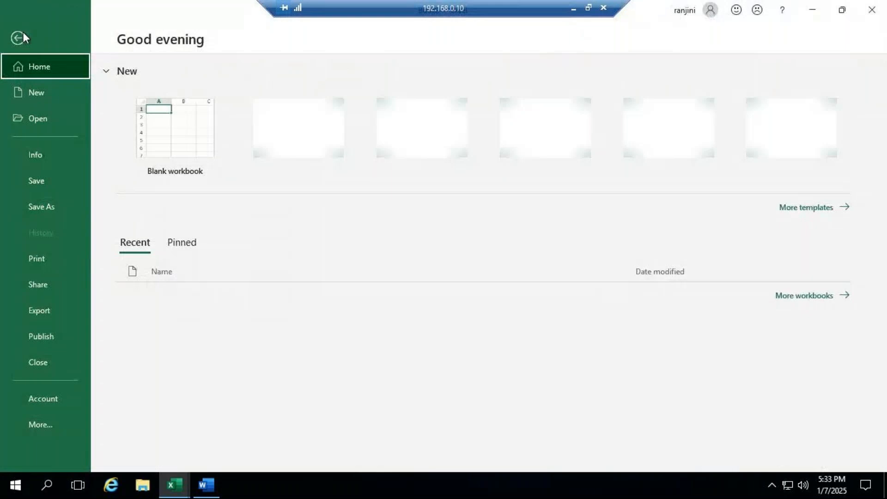
pyautogui.click(50, 185)
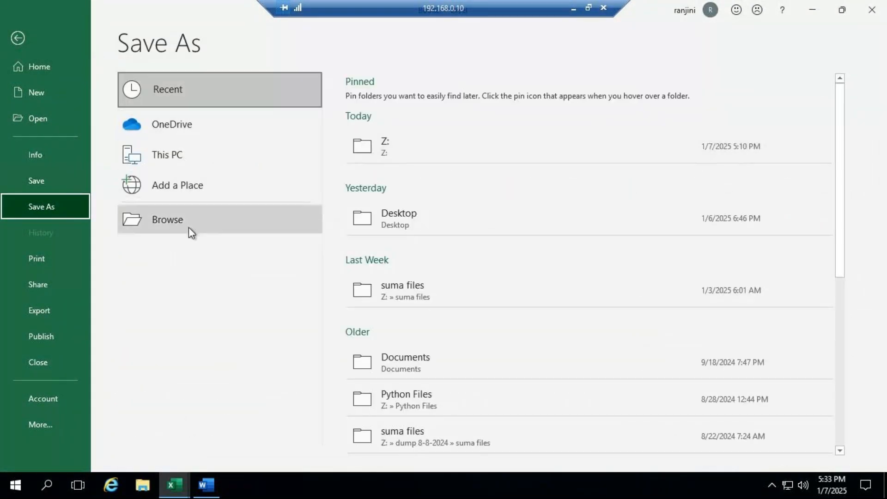
pyautogui.click(190, 228)
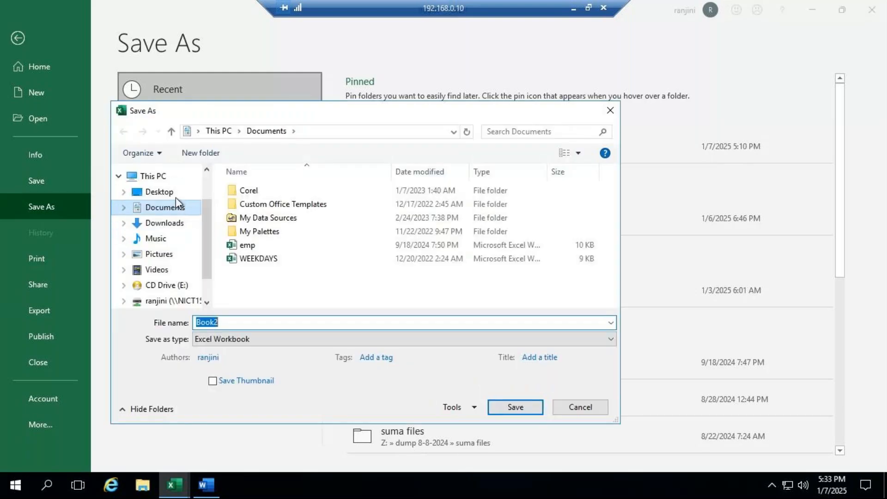
pyautogui.click(176, 191)
pyautogui.doubleClick(242, 320)
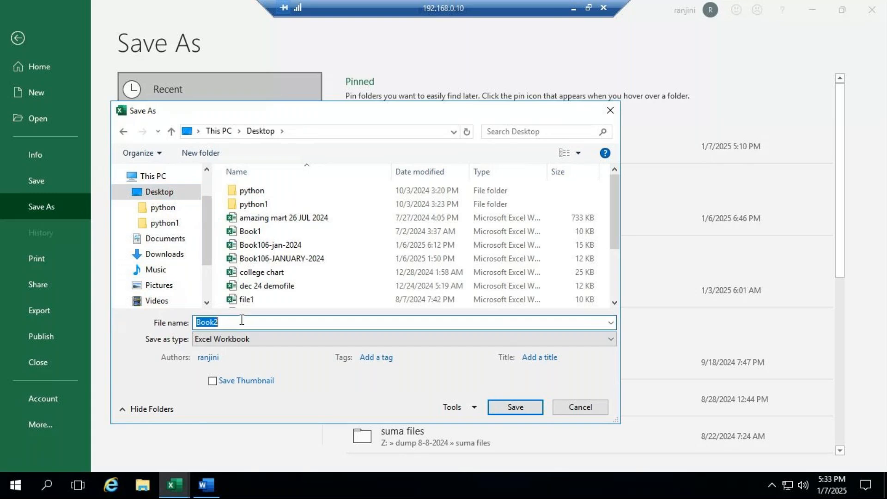
pyautogui.write('embe')
pyautogui.press('BackSpace')
pyautogui.press('BackSpace')
pyautogui.write('beding')
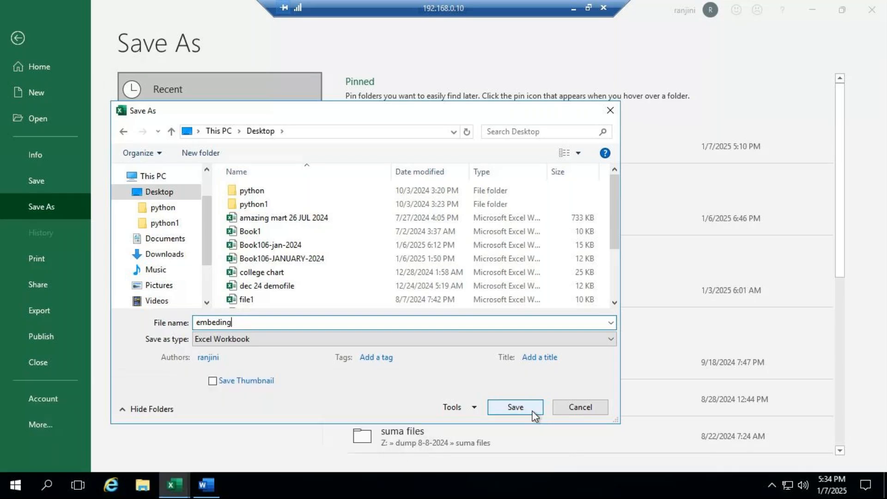
pyautogui.click(515, 407)
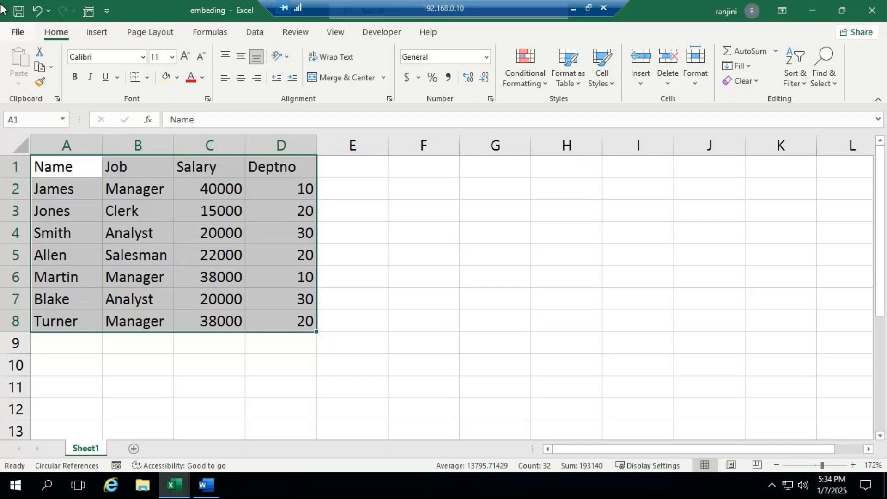
pyautogui.click(21, 37)
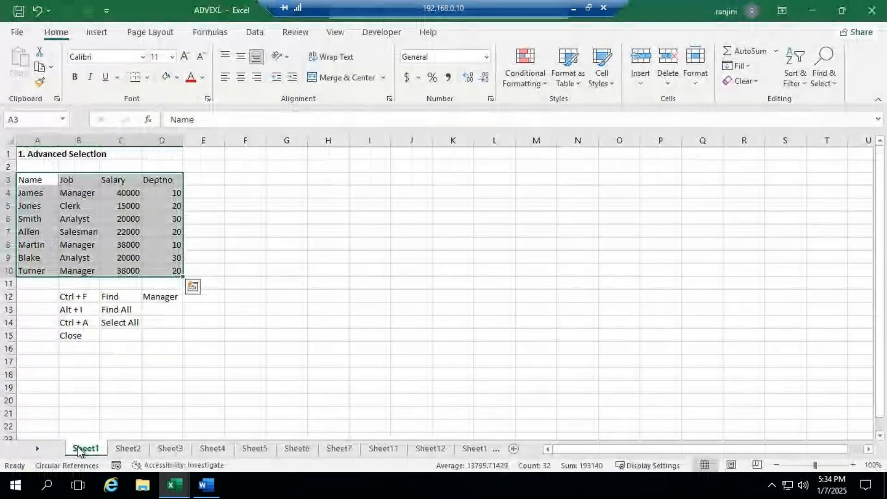
# - Launch Word, create a blank document in a maximized window, and keep the ribbon expanded
pyautogui.click(47, 485)
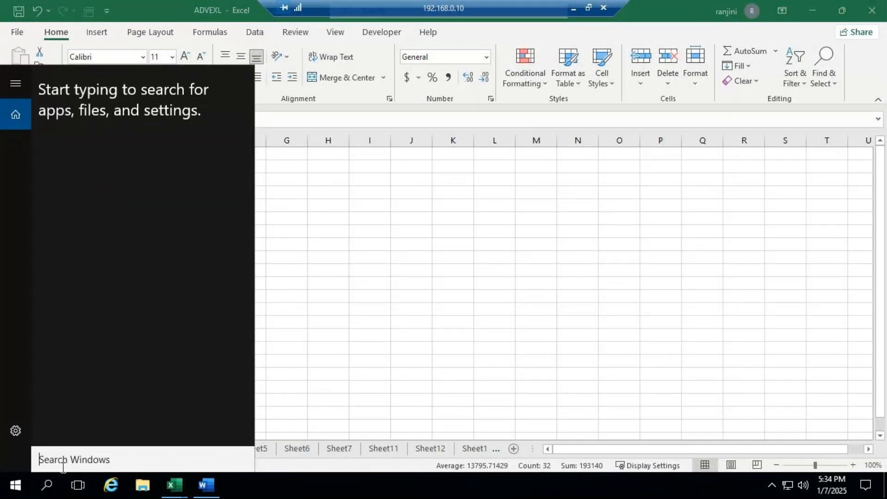
pyautogui.write('word')
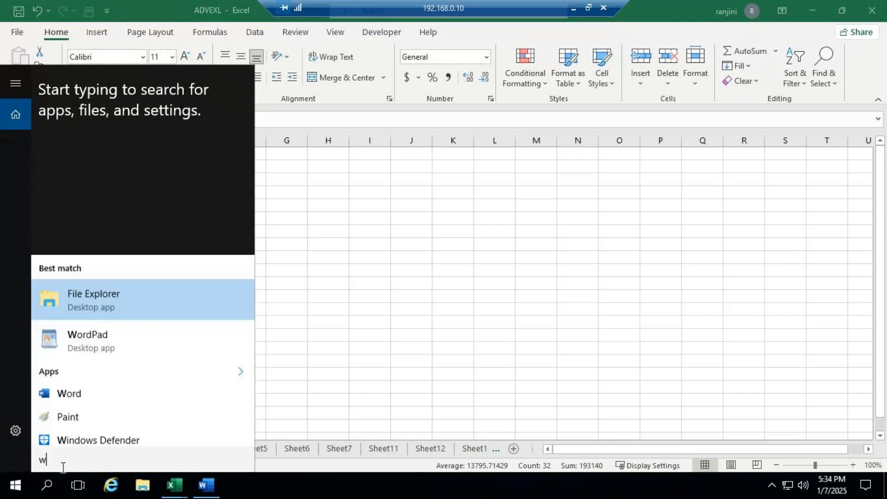
pyautogui.click(101, 112)
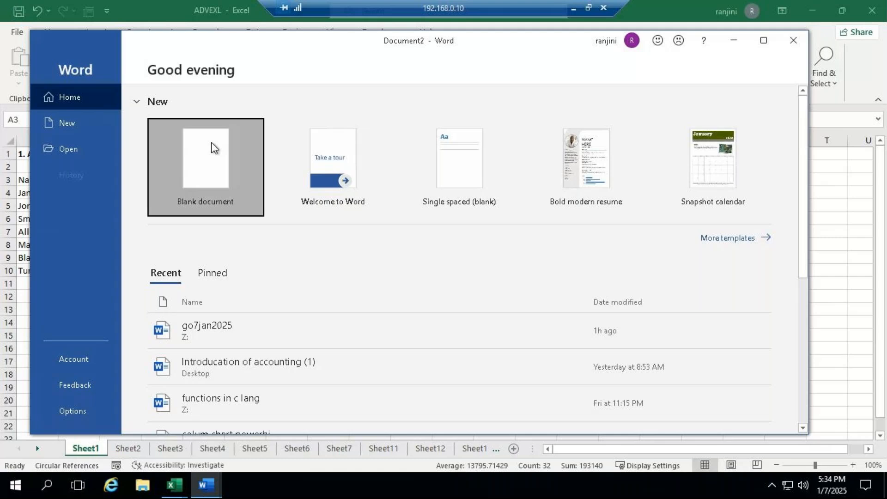
pyautogui.click(212, 143)
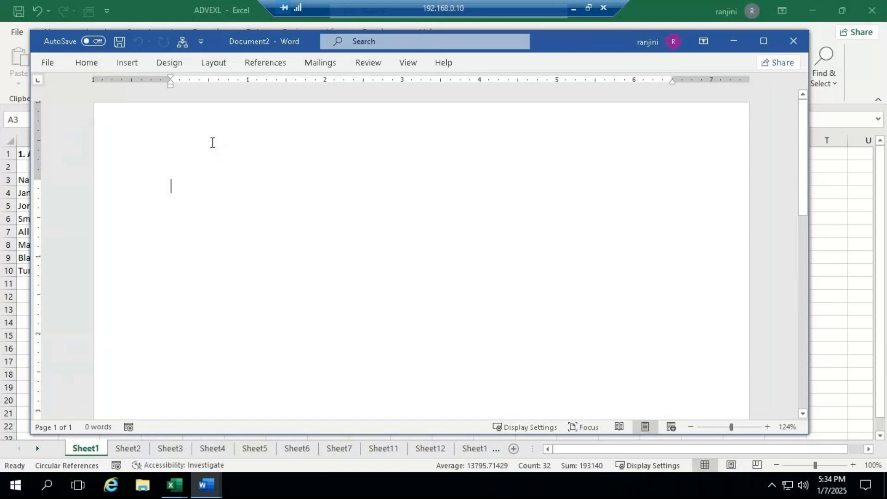
pyautogui.click(764, 41)
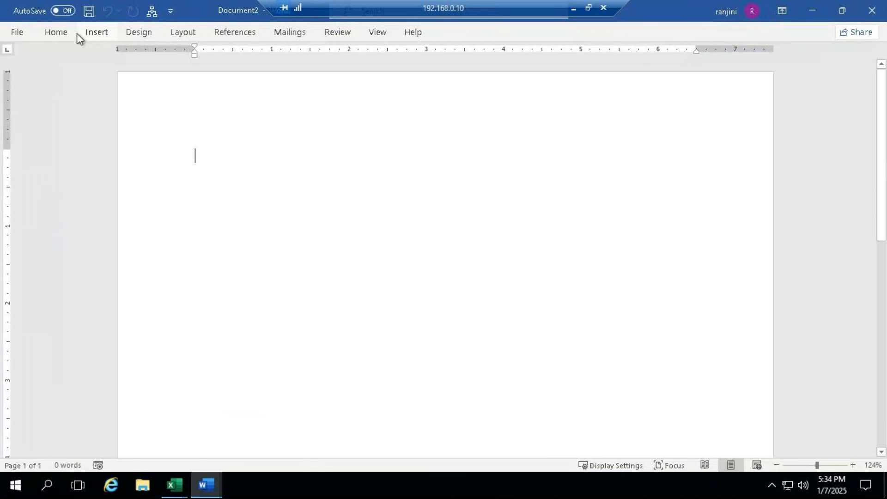
pyautogui.doubleClick(49, 36)
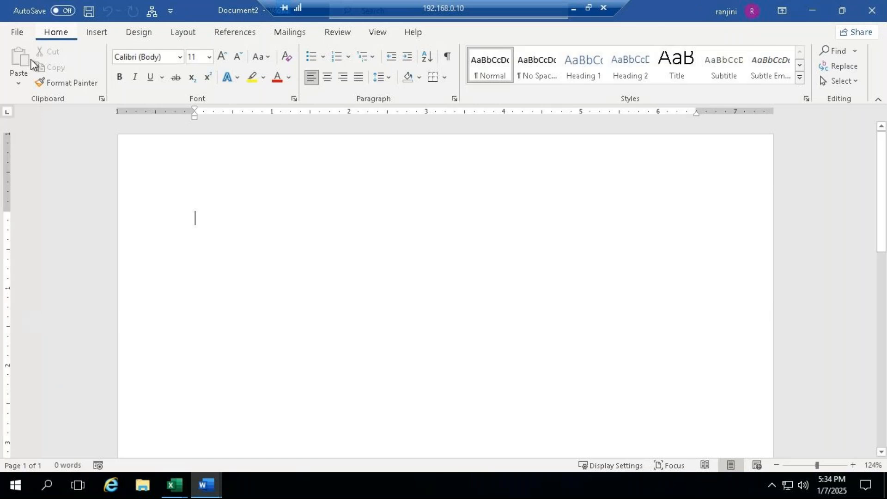
pyautogui.click(20, 78)
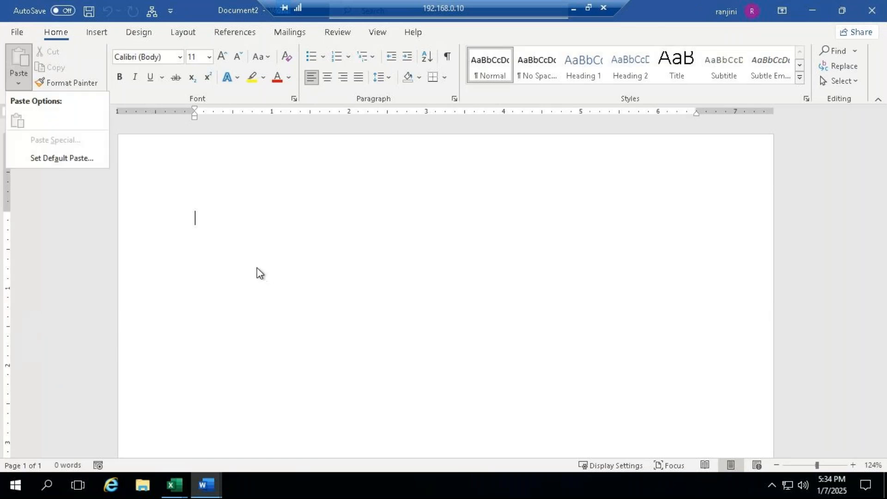
pyautogui.click(286, 259)
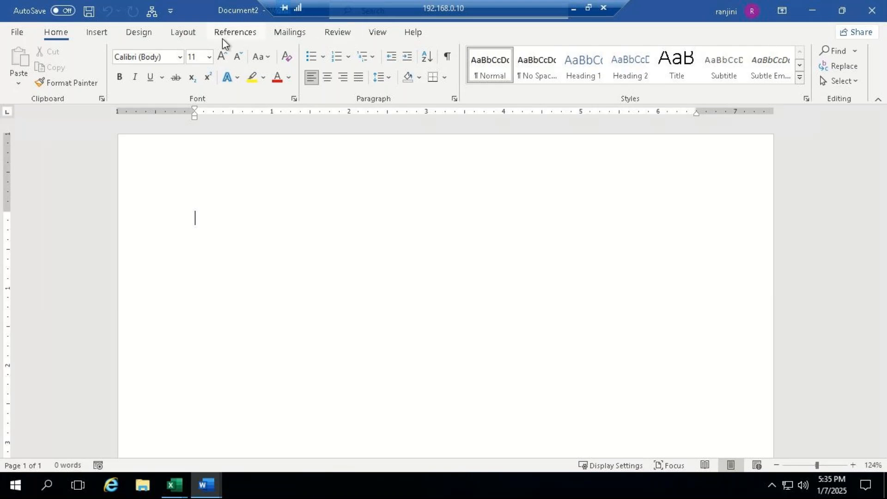
pyautogui.click(97, 33)
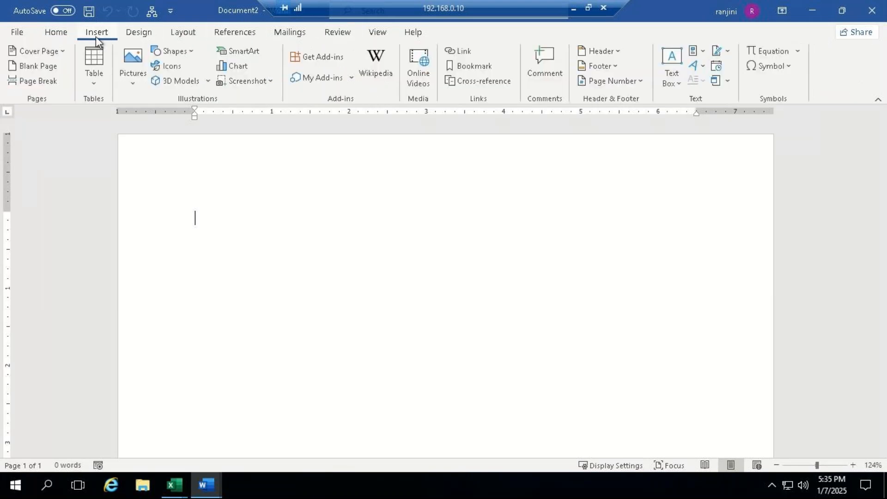
pyautogui.click(726, 82)
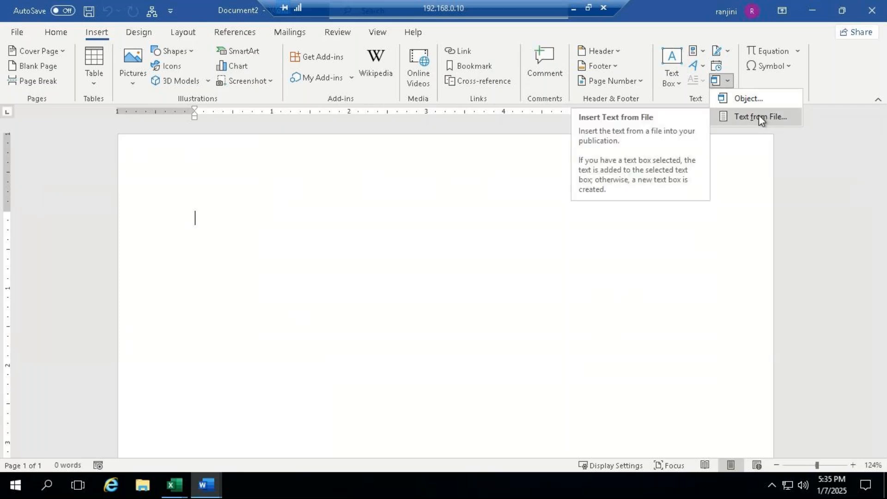
pyautogui.click(728, 84)
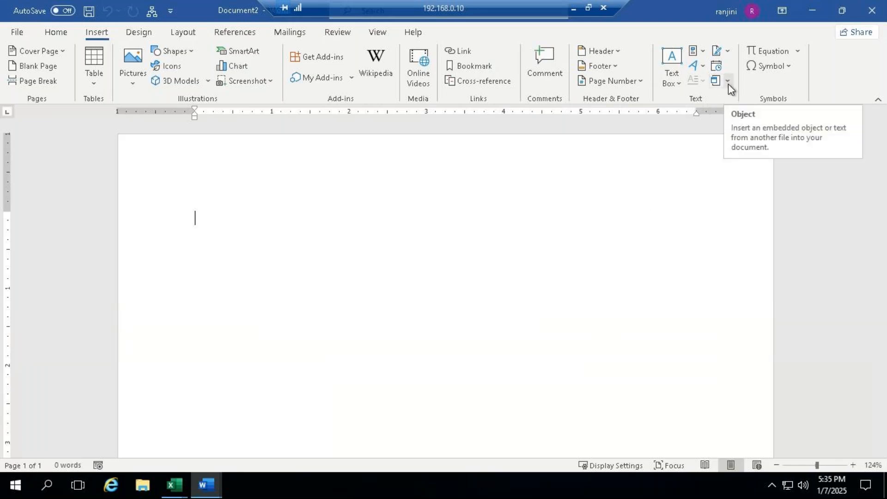
pyautogui.click(728, 84)
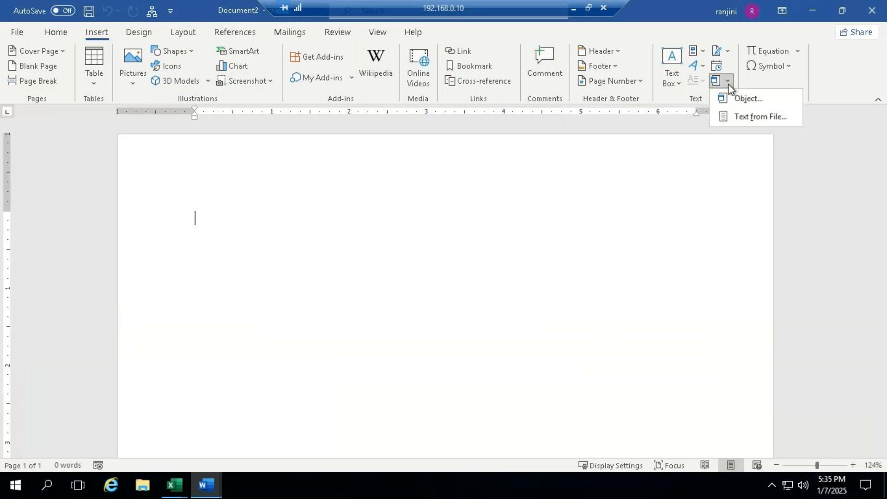
pyautogui.click(752, 116)
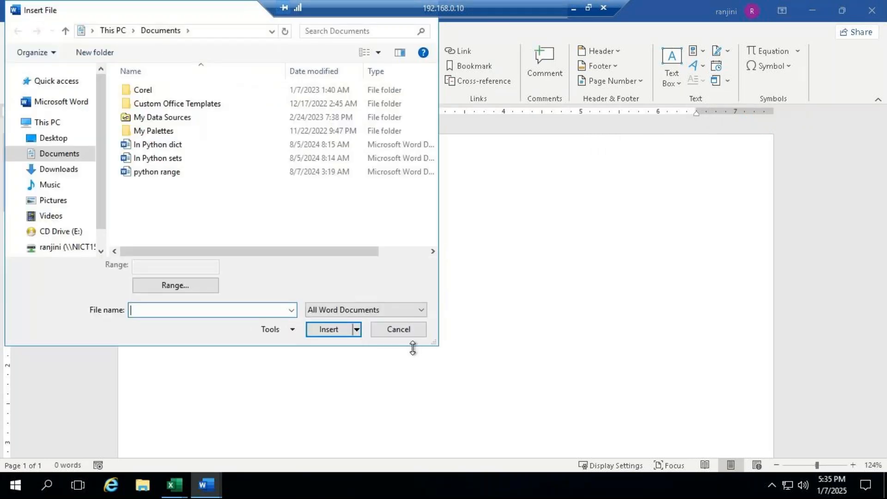
pyautogui.moveTo(202, 13); pyautogui.dragTo(460, 70)
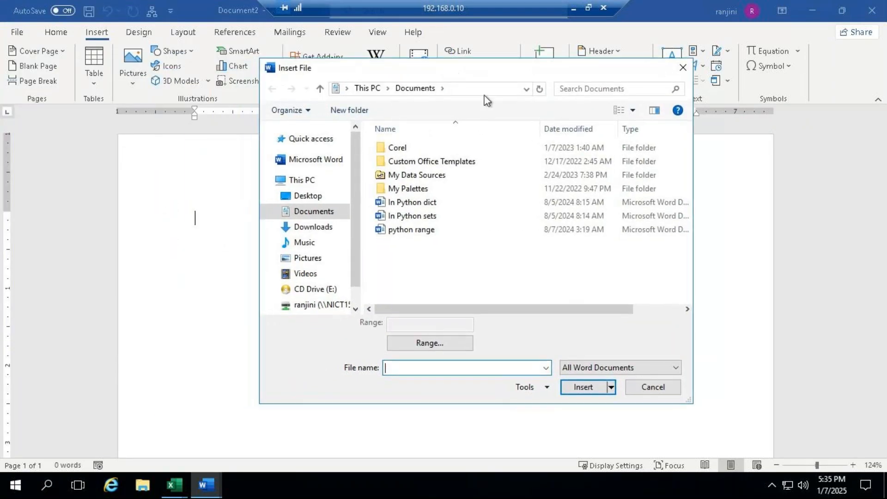
pyautogui.click(346, 110)
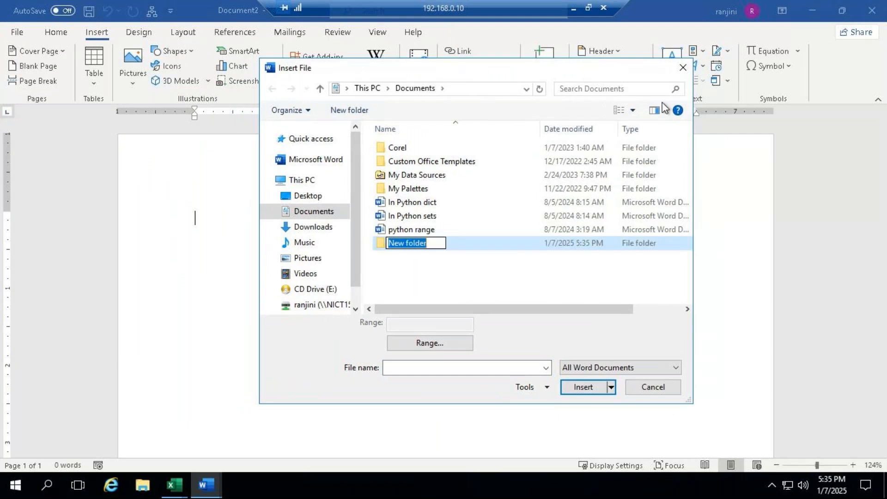
pyautogui.click(658, 390)
pyautogui.click(658, 392)
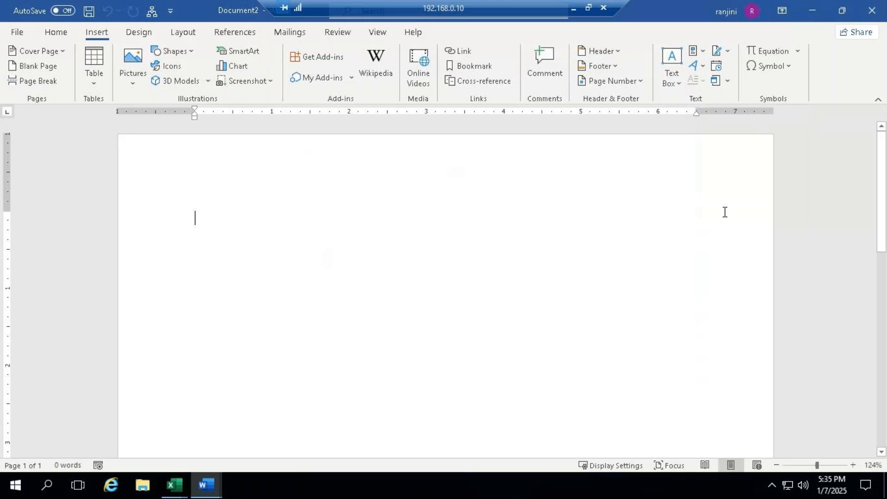
# - Insert an object from the existing embeding.xlsx workbook on the Desktop into the blank document, with Link to file enabled
pyautogui.click(728, 81)
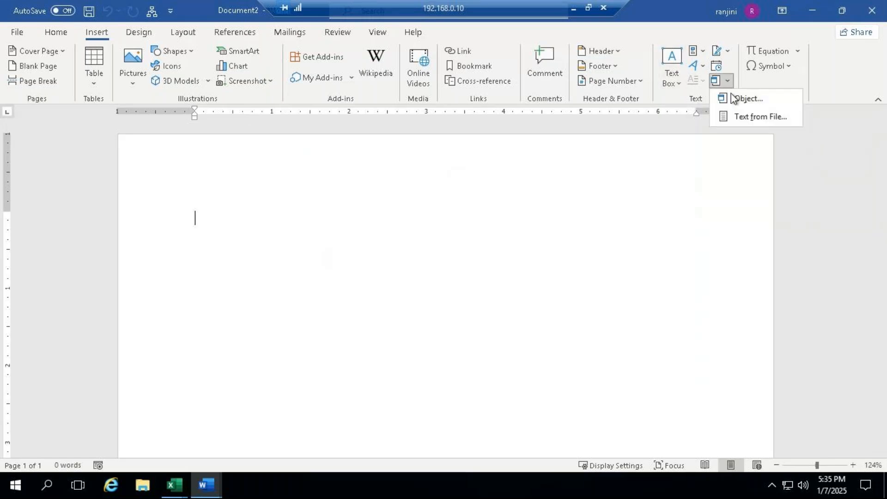
pyautogui.click(745, 98)
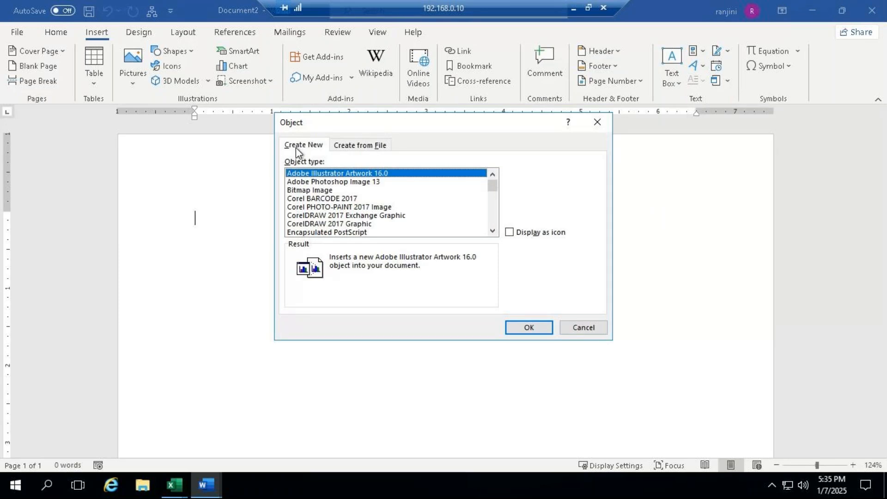
pyautogui.click(353, 147)
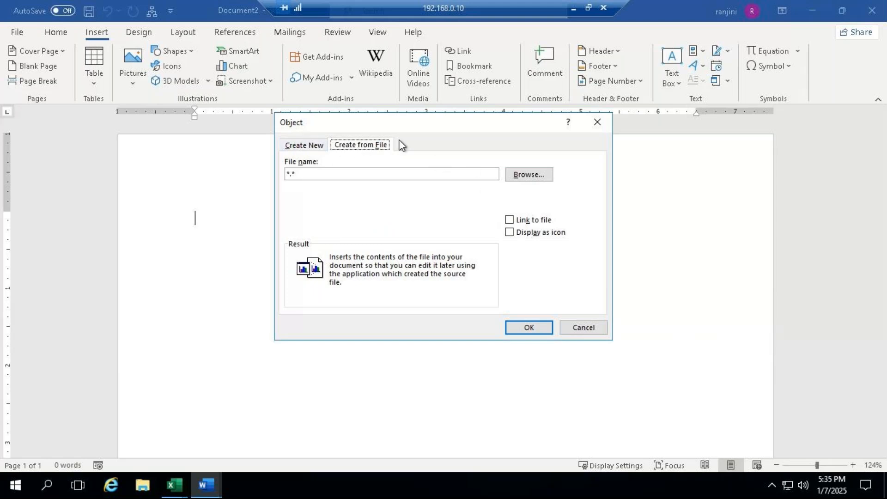
pyautogui.click(526, 175)
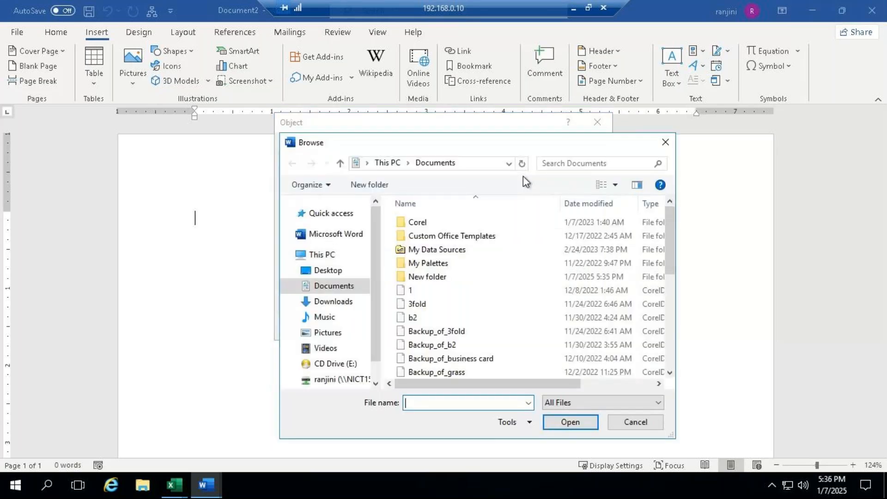
pyautogui.click(346, 271)
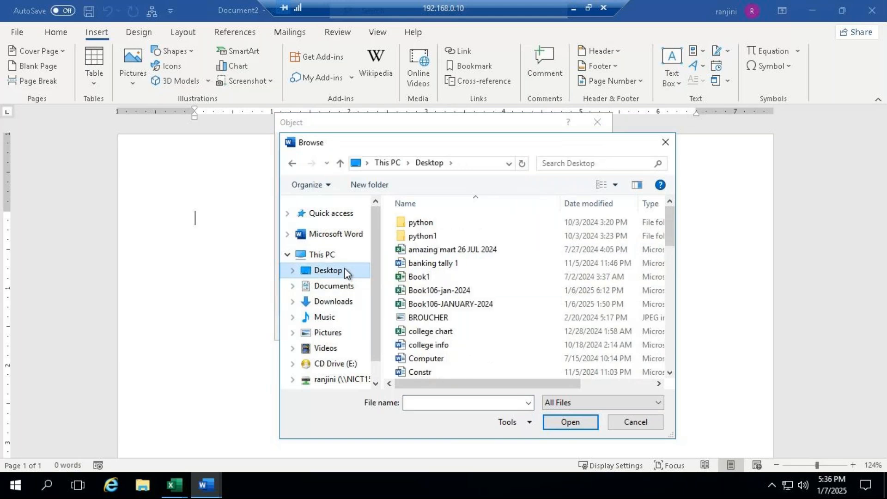
pyautogui.moveTo(670, 236); pyautogui.dragTo(673, 276)
pyautogui.click(459, 275)
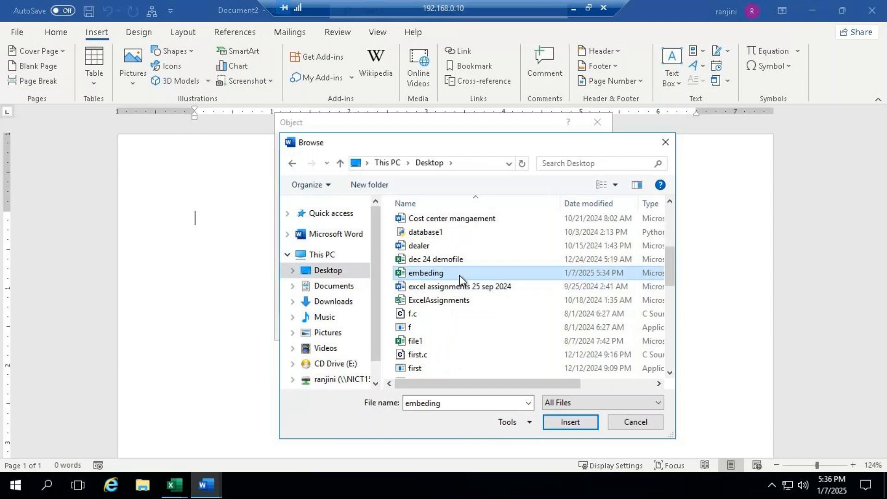
pyautogui.click(575, 425)
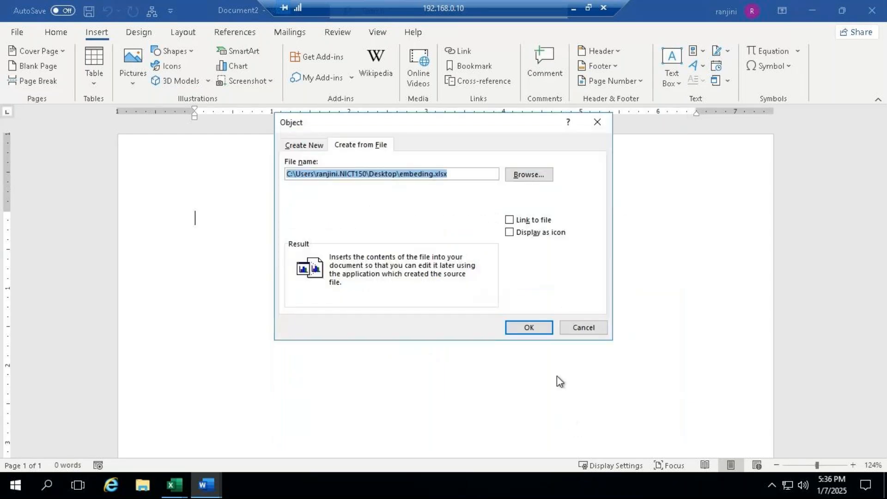
pyautogui.click(532, 221)
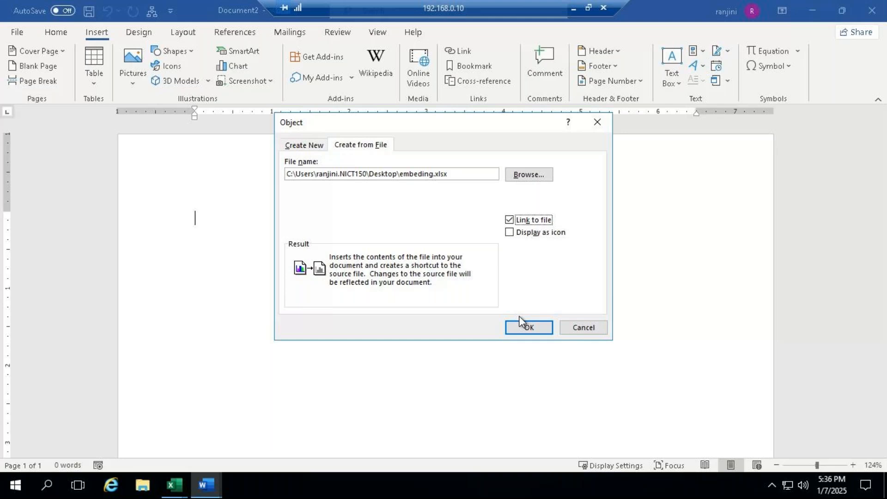
pyautogui.click(531, 328)
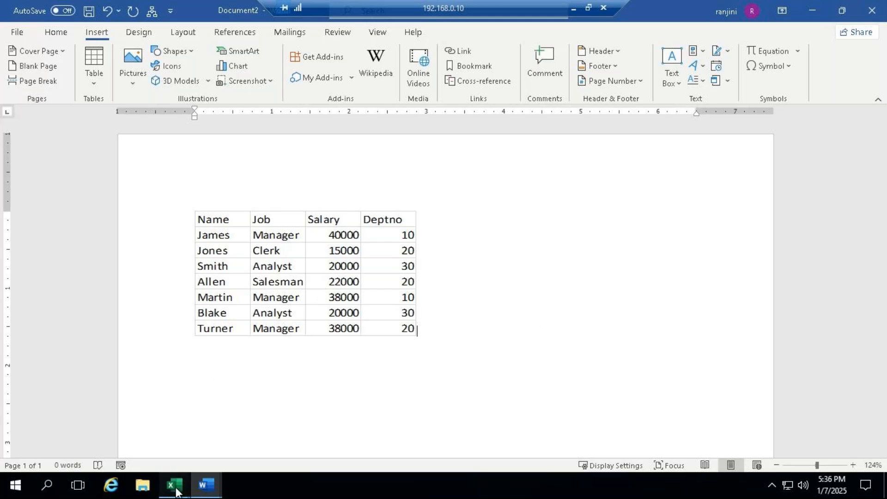
# - Switch to the ADVEXL workbook in Excel and open the recently used embeding workbook from the Desktop
pyautogui.moveTo(174, 486)
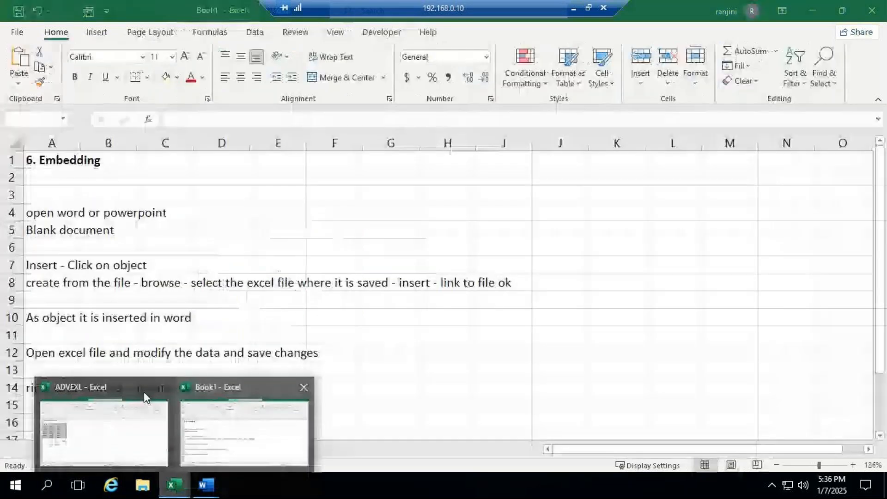
pyautogui.moveTo(143, 392)
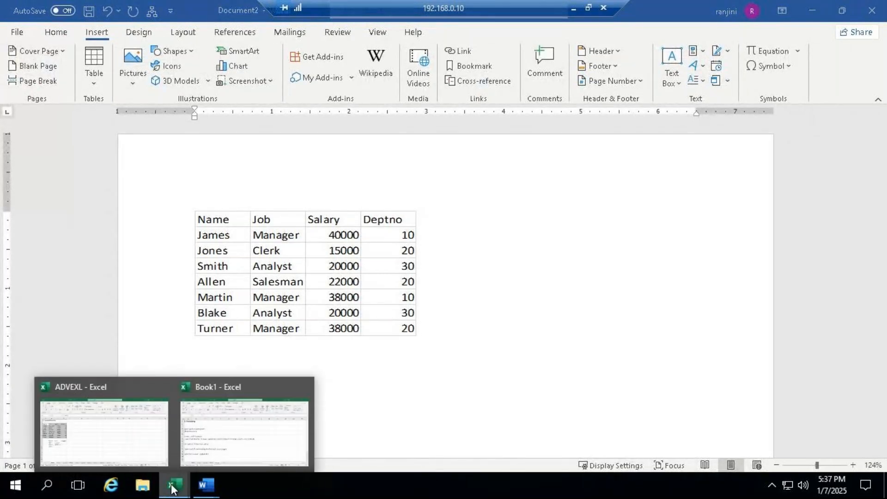
pyautogui.click(140, 388)
pyautogui.click(17, 32)
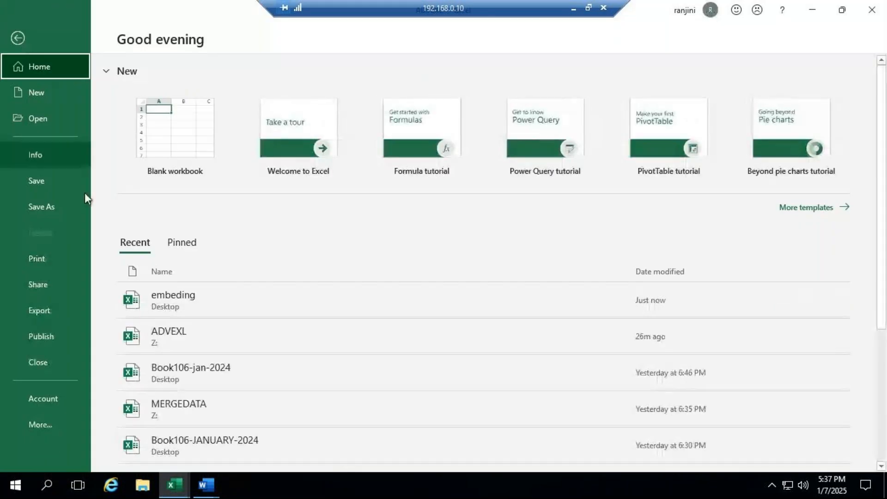
pyautogui.click(181, 305)
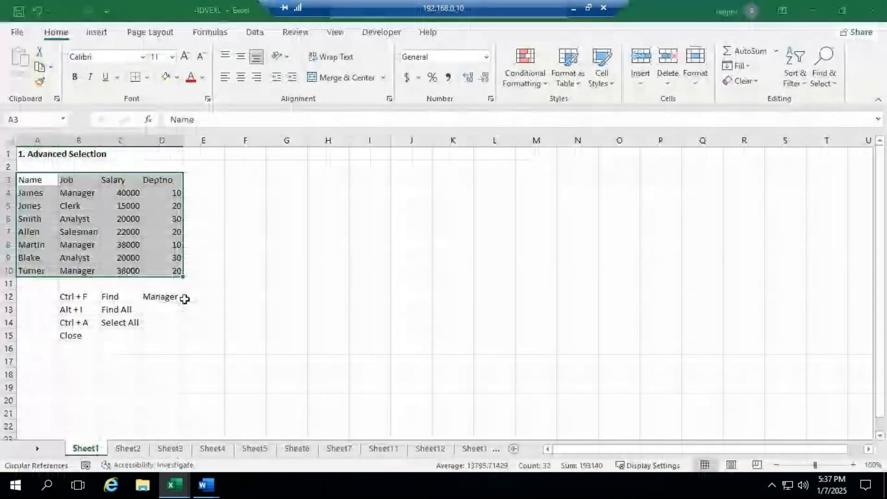
pyautogui.scroll(5, 185, 299)
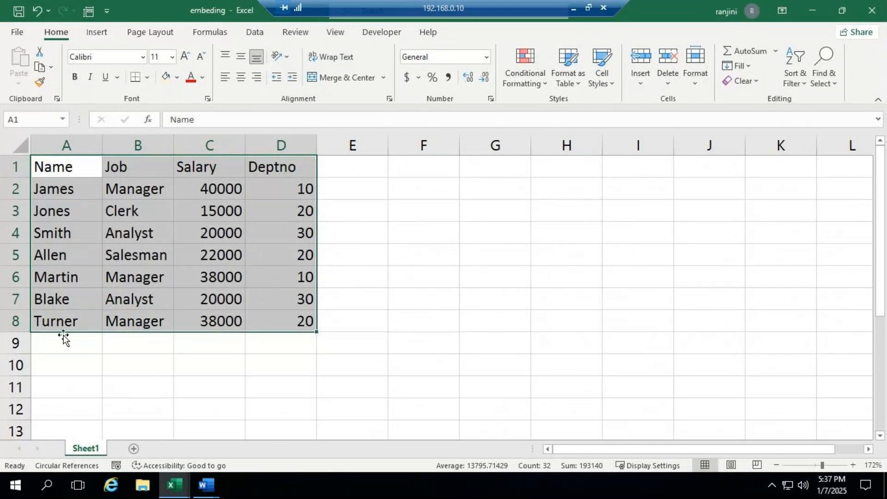
# - Add an employee record in A9:D9 with the employee's name, job Director, salary 50000 and Deptno 10, and save the workbook
pyautogui.click(66, 352)
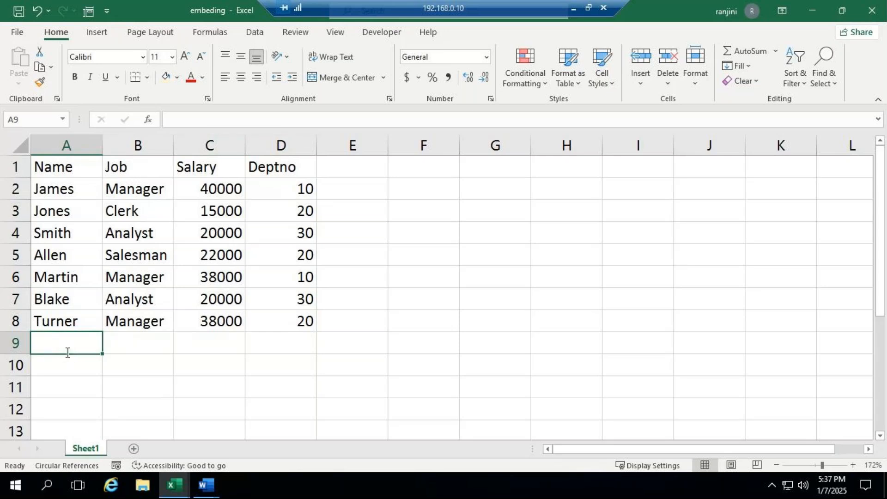
pyautogui.write('John')
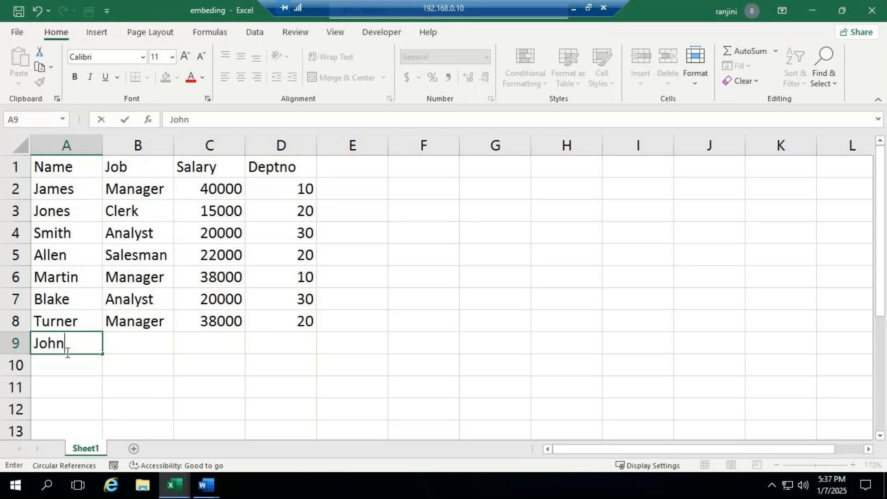
pyautogui.press('Tab')
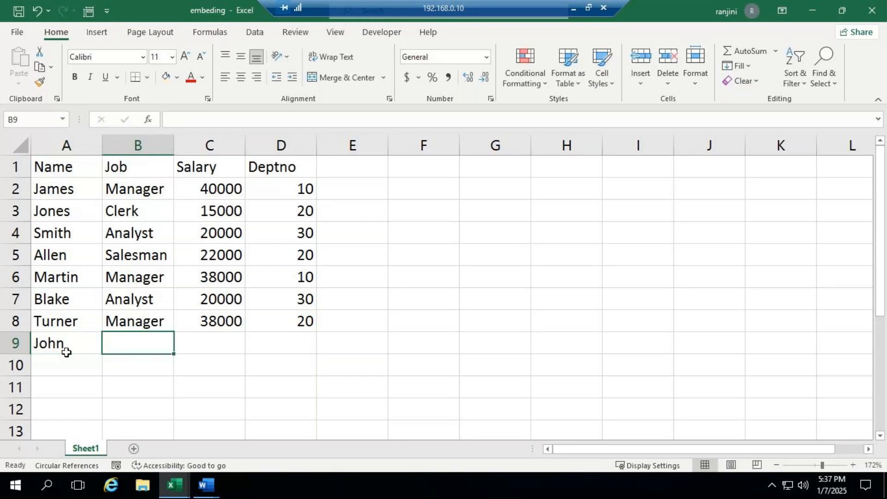
pyautogui.write('Director')
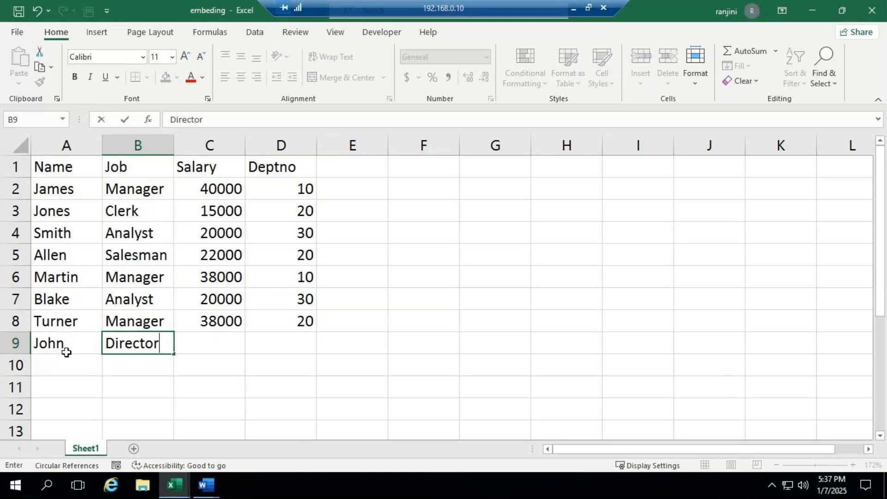
pyautogui.press('Tab')
pyautogui.write('50000')
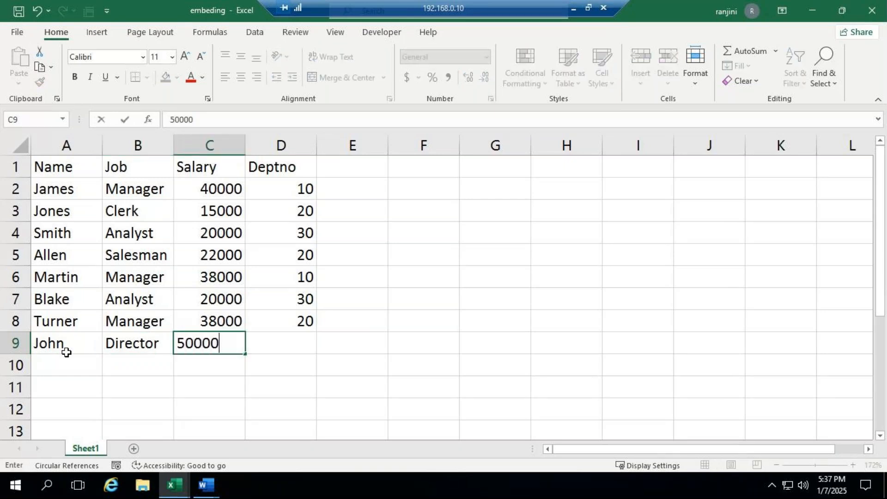
pyautogui.hotkey('ctrl', 'Return')
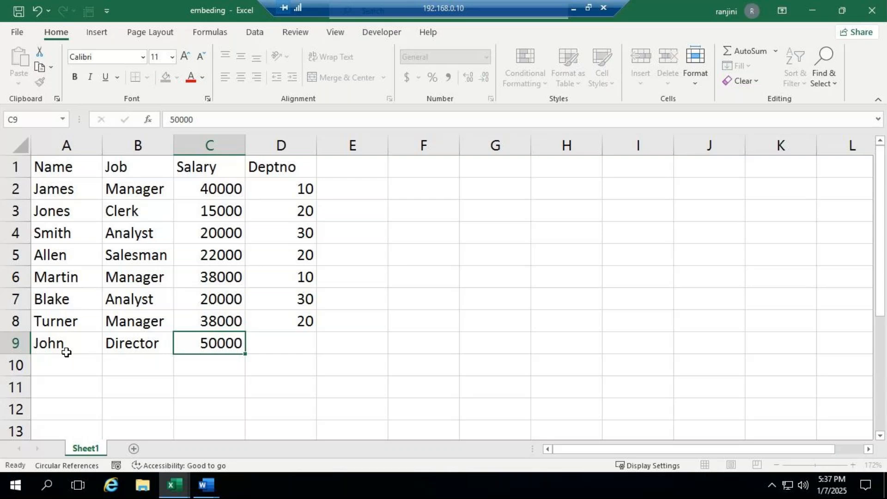
pyautogui.press('Tab')
pyautogui.write('10')
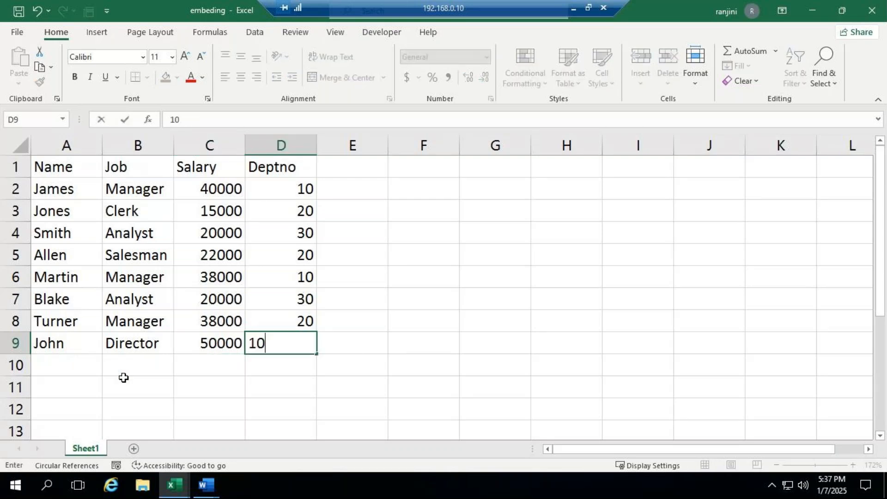
pyautogui.click(356, 349)
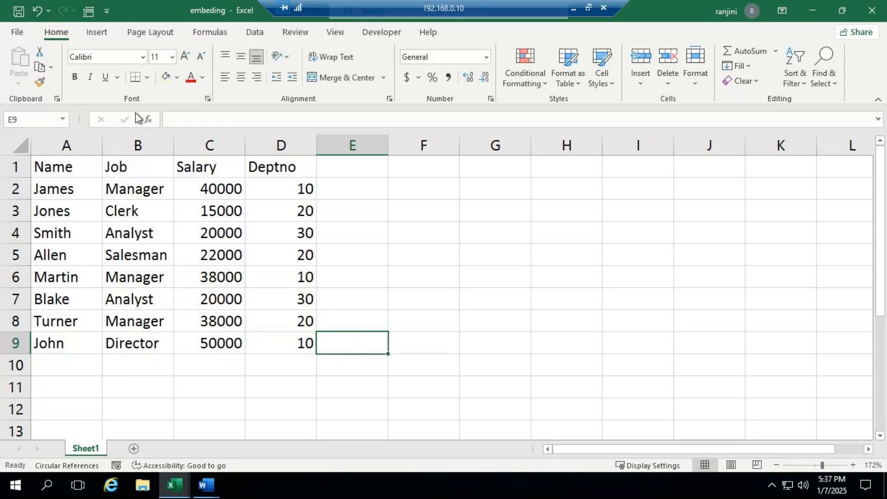
pyautogui.click(19, 12)
# - Switch to the Word document and update the link of the inserted worksheet object
pyautogui.click(205, 485)
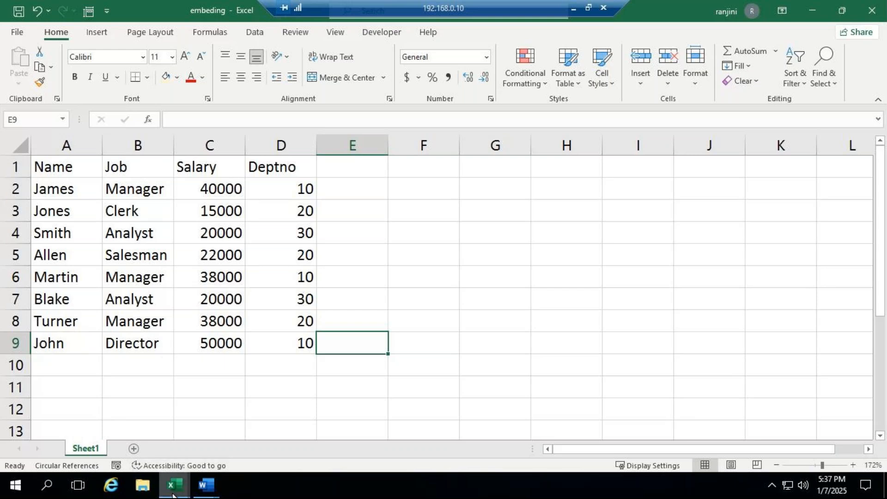
pyautogui.moveTo(207, 485)
pyautogui.click(293, 434)
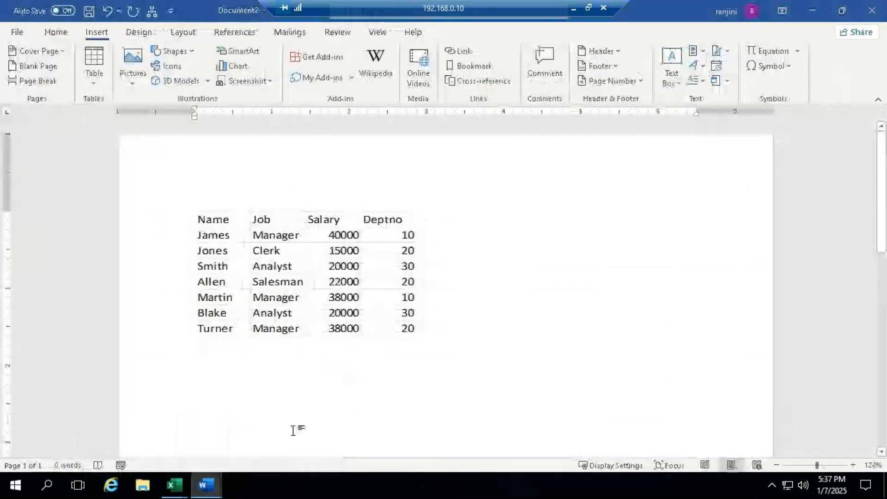
pyautogui.rightClick(379, 239)
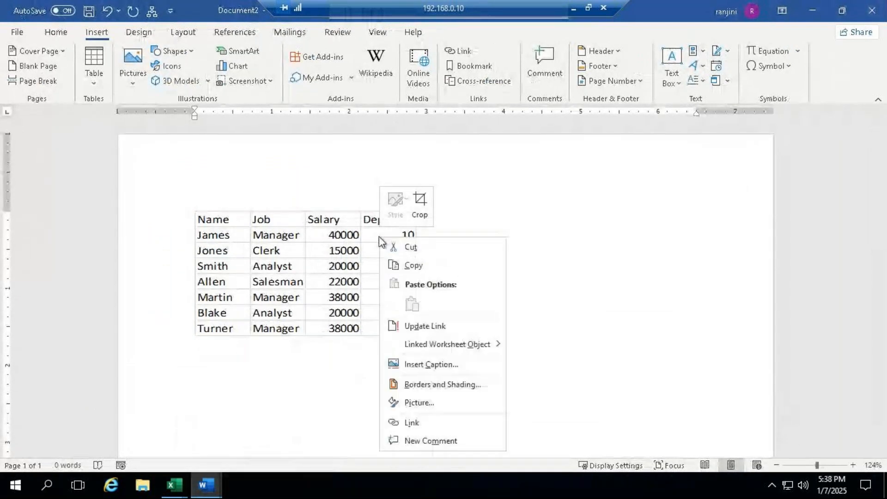
pyautogui.click(433, 331)
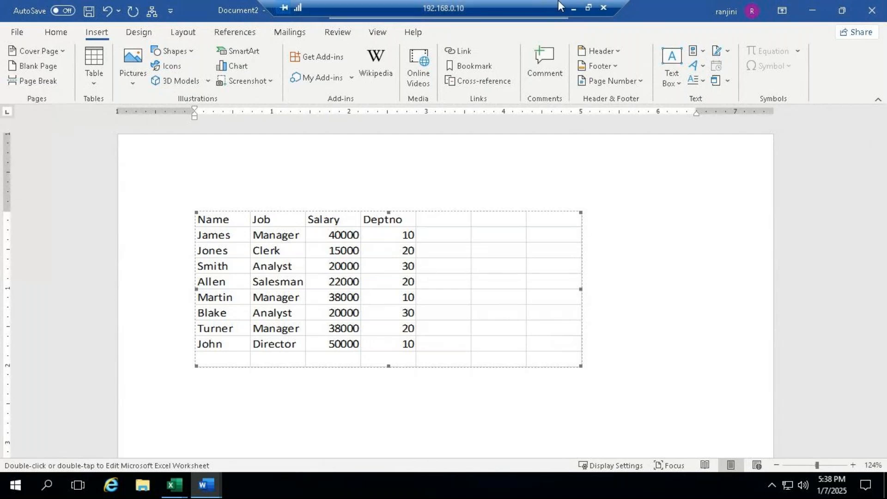
# - Switch to GoTo Meeting on the local computer, check the chat messages, and return to the remote desktop session
pyautogui.click(571, 7)
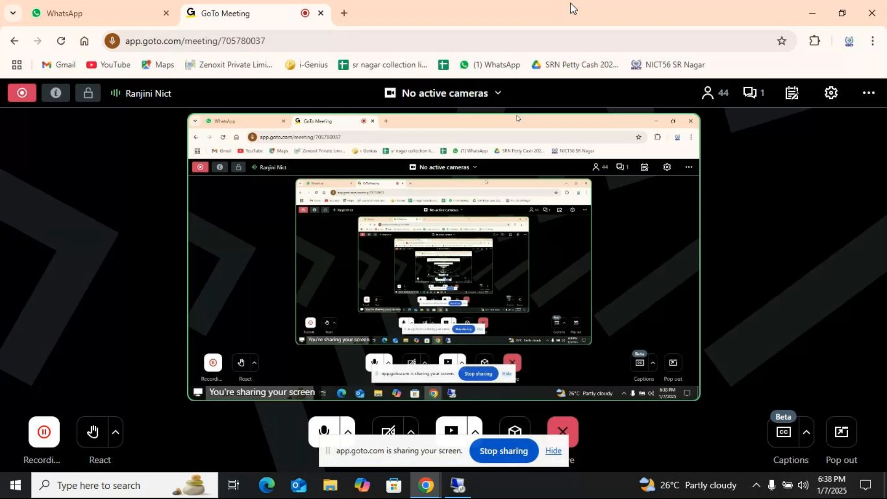
pyautogui.click(762, 94)
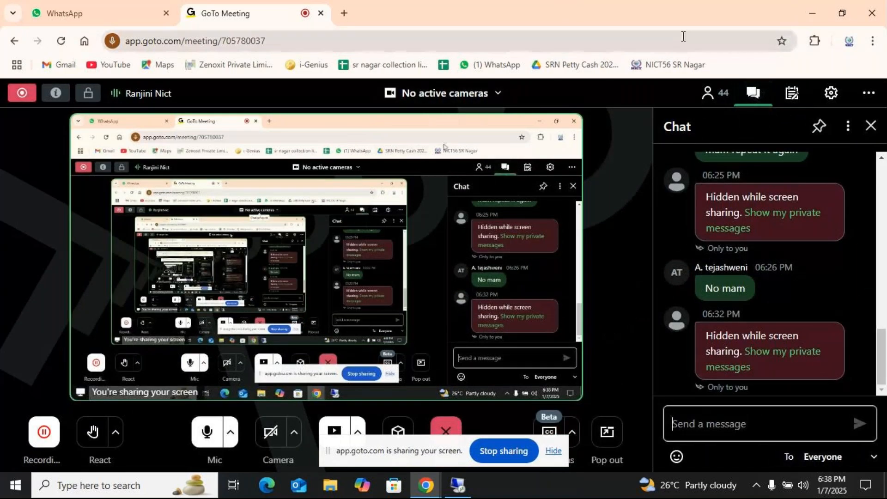
pyautogui.click(864, 124)
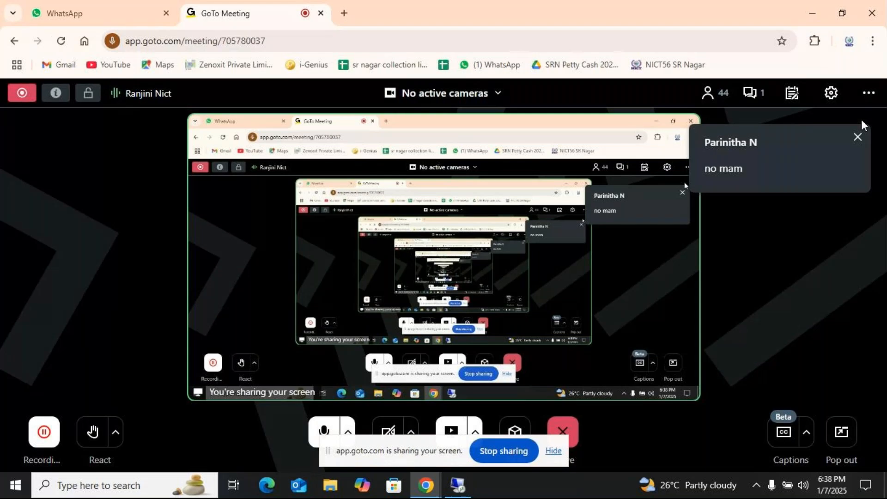
pyautogui.click(472, 484)
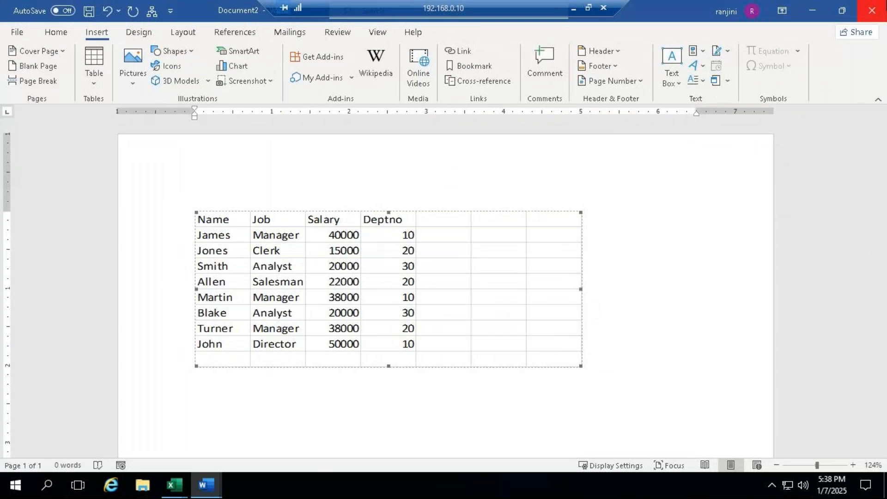
# - Close the Word document without saving it, and close the embeding workbook
pyautogui.click(878, 16)
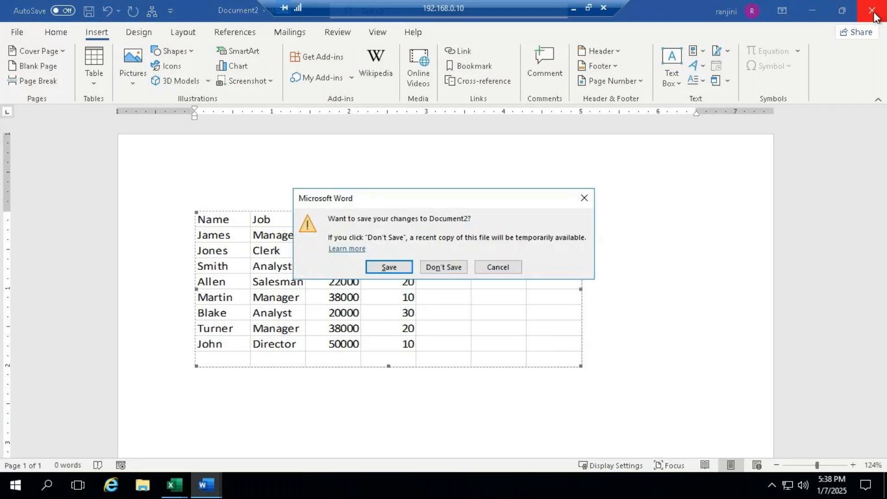
pyautogui.click(460, 268)
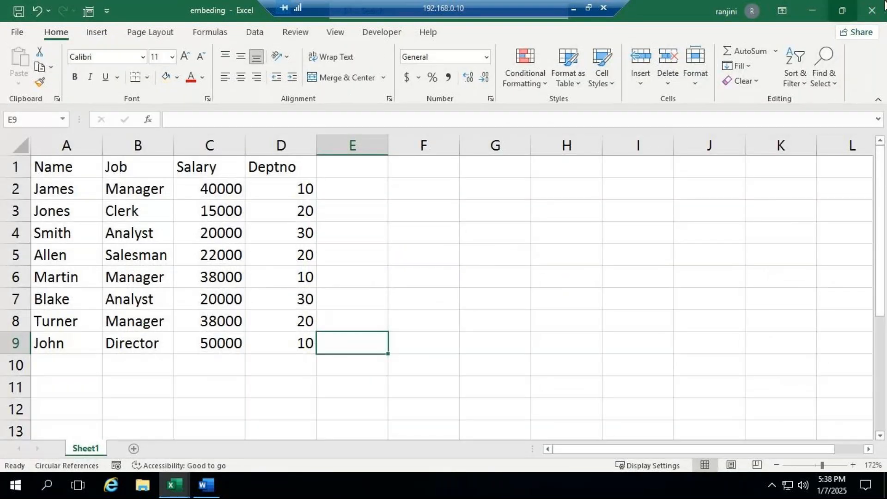
pyautogui.click(872, 14)
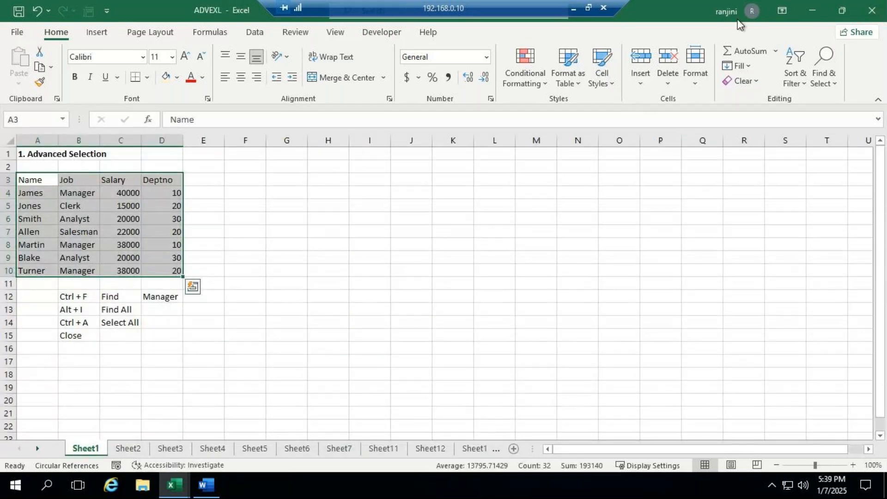
# - Minimize the open workbooks and permanently delete the embeding workbook from the desktop
pyautogui.click(814, 8)
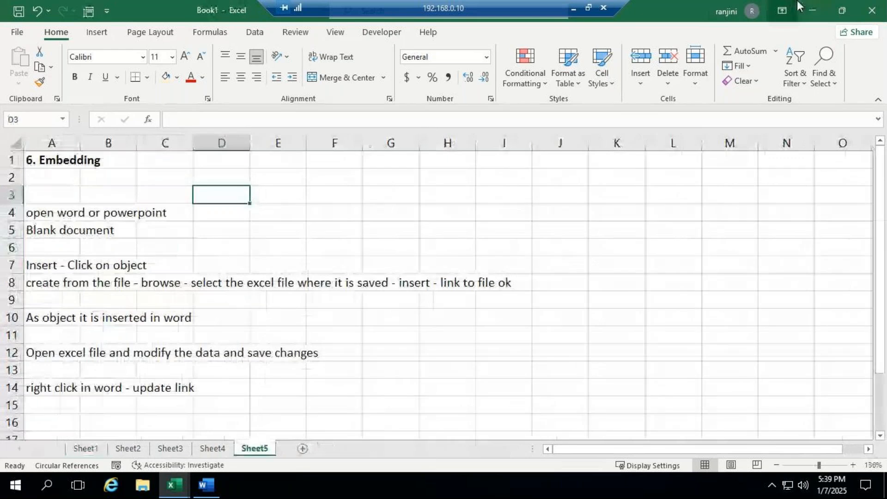
pyautogui.click(814, 8)
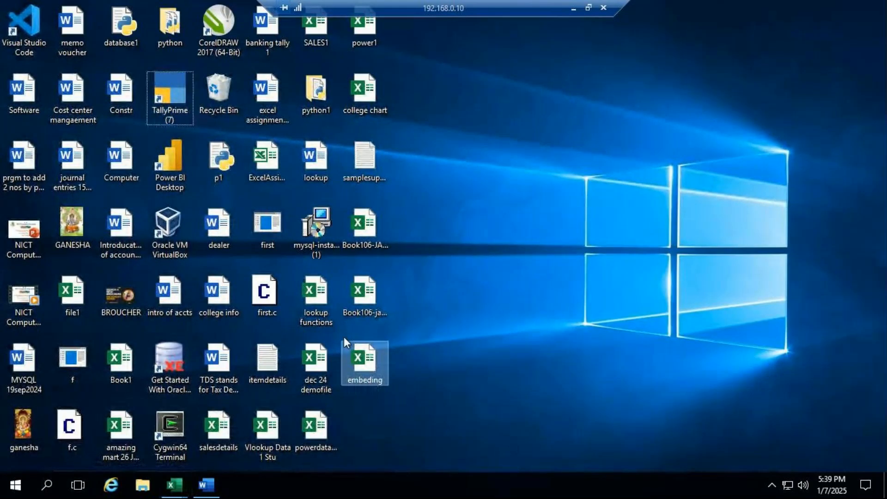
pyautogui.hotkey('shift', 'Delete')
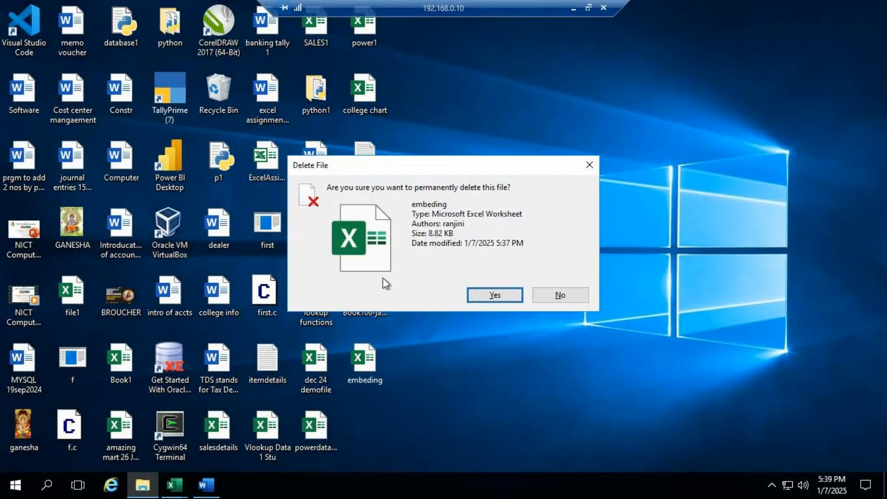
pyautogui.click(489, 296)
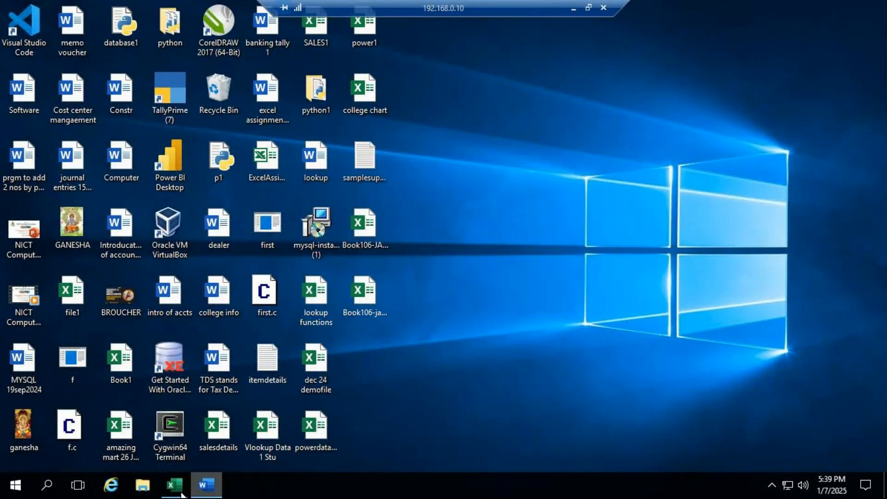
# - Switch back to the ADVEXL workbook and open Sheet7 with the topic on inserting blank rows into records
pyautogui.moveTo(181, 494)
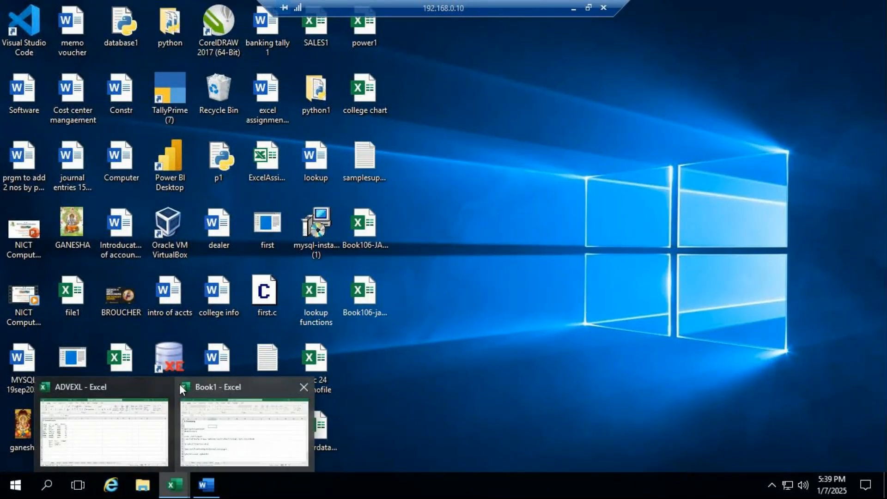
pyautogui.click(146, 385)
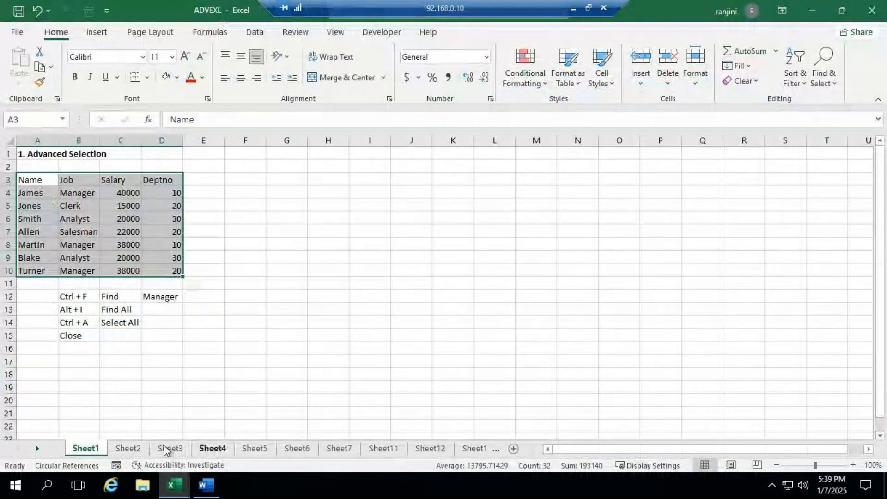
pyautogui.click(215, 451)
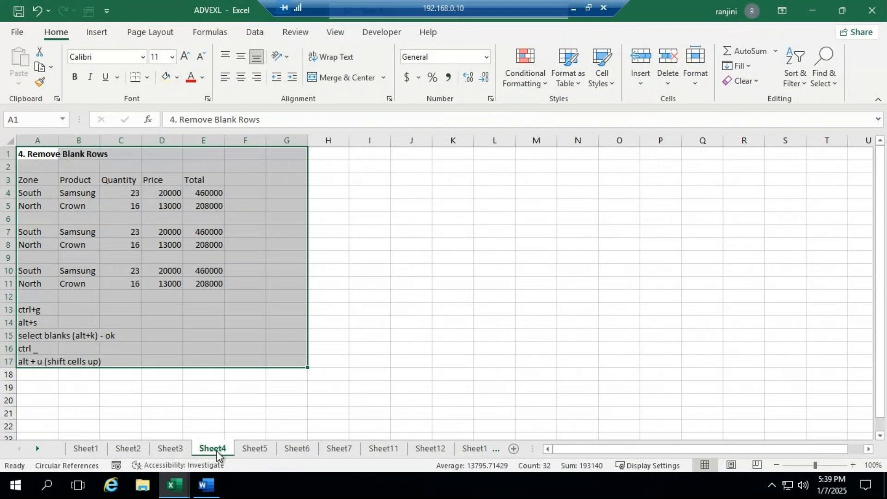
pyautogui.click(255, 449)
pyautogui.click(301, 449)
pyautogui.click(338, 450)
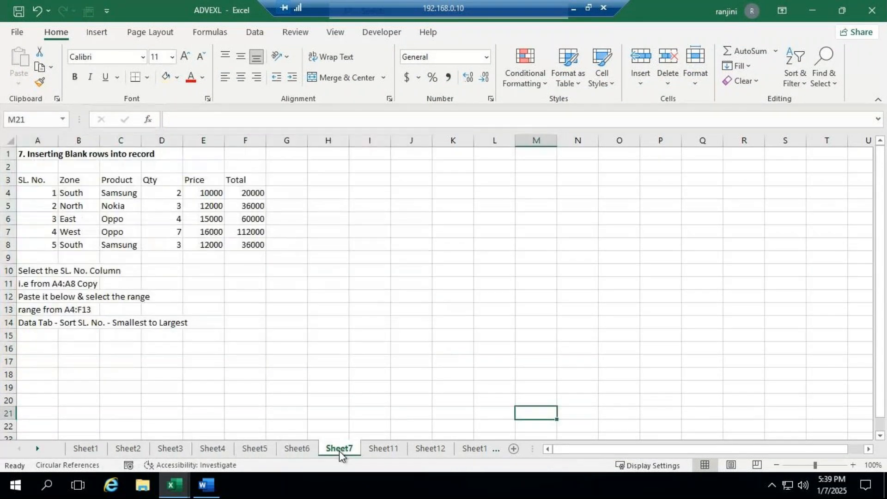
# - Copy the heading, sample table and instructions in A1:G15 of Sheet7
pyautogui.click(329, 309)
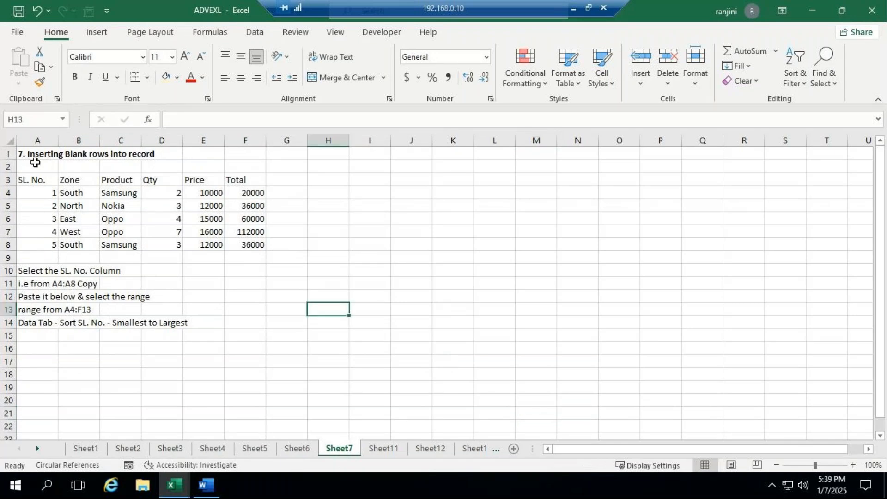
pyautogui.moveTo(32, 150); pyautogui.dragTo(285, 329)
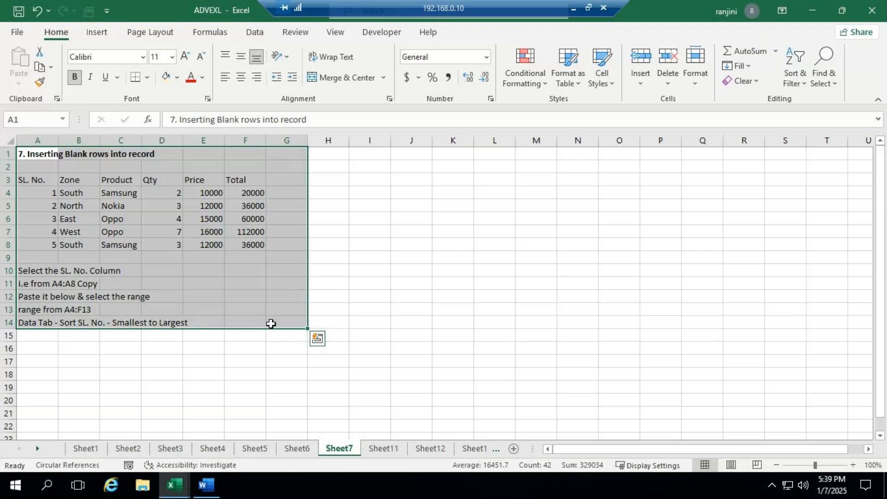
pyautogui.hotkey('ctrl', 'q')
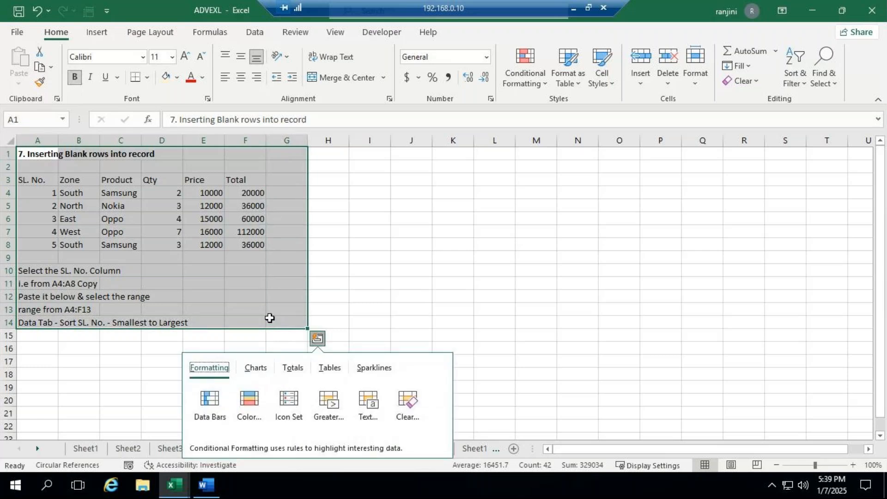
pyautogui.click(374, 251)
pyautogui.moveTo(28, 154); pyautogui.dragTo(299, 333)
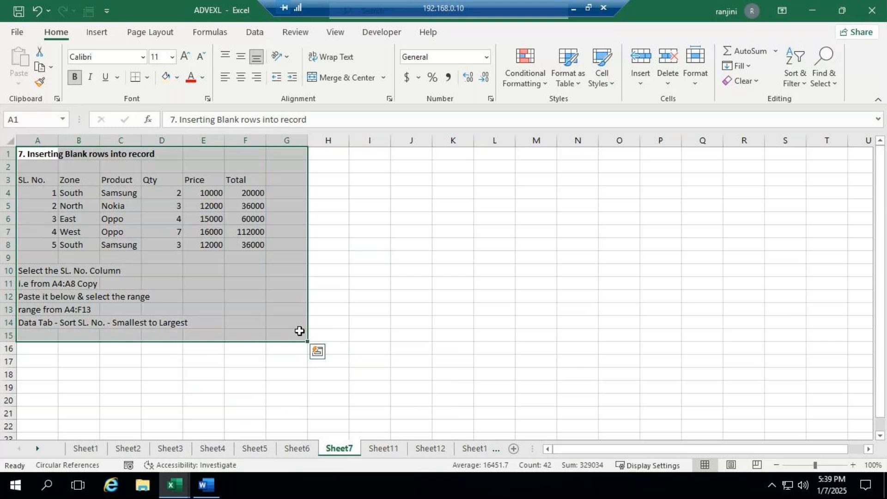
pyautogui.hotkey('ctrl', 'c')
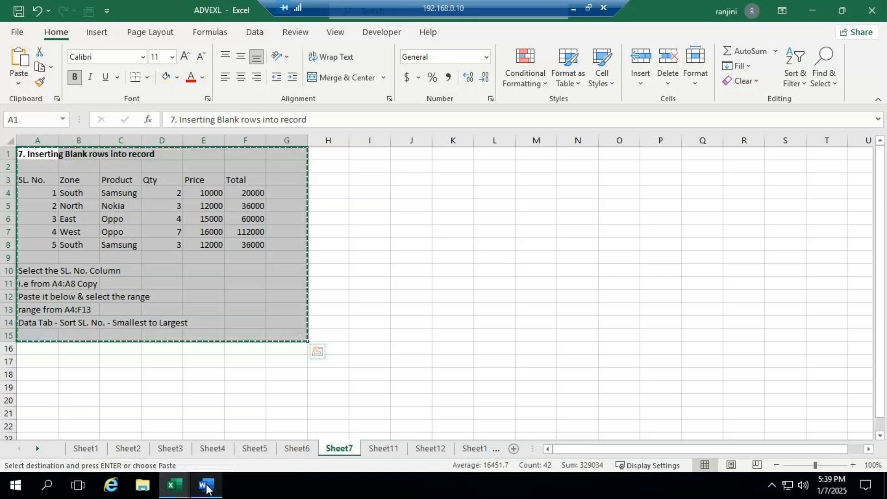
# - Add a new sheet to the Book1 workbook and paste the copied topic at A1
pyautogui.moveTo(207, 487)
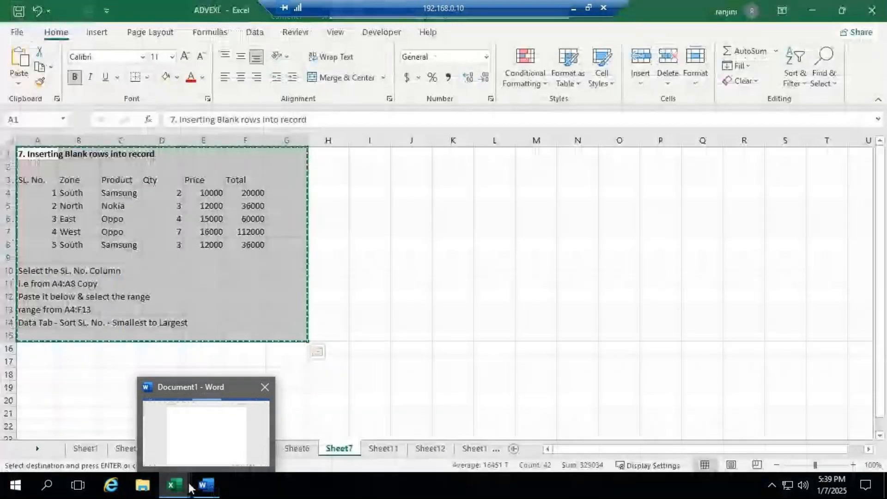
pyautogui.moveTo(176, 489)
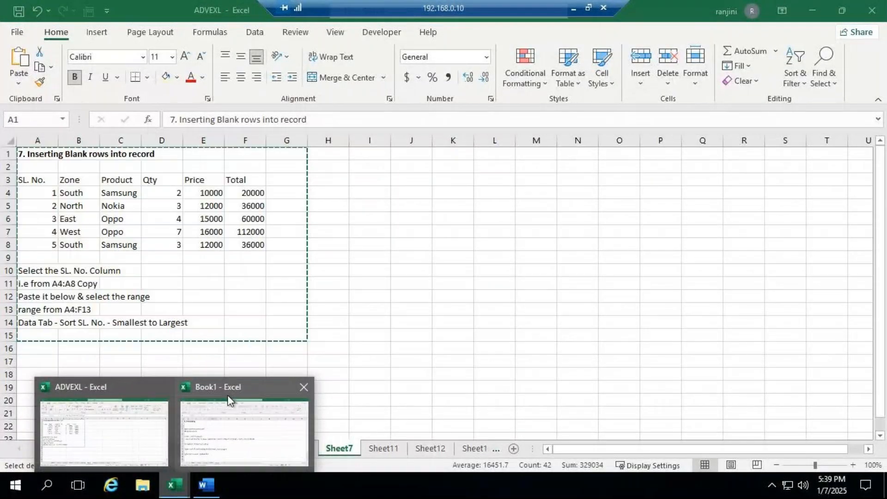
pyautogui.click(228, 395)
pyautogui.click(302, 448)
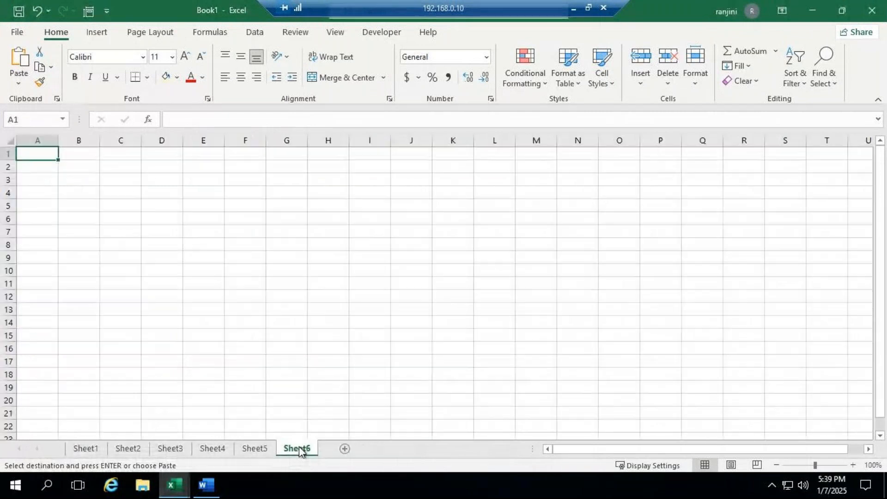
pyautogui.hotkey('ctrl', 'v')
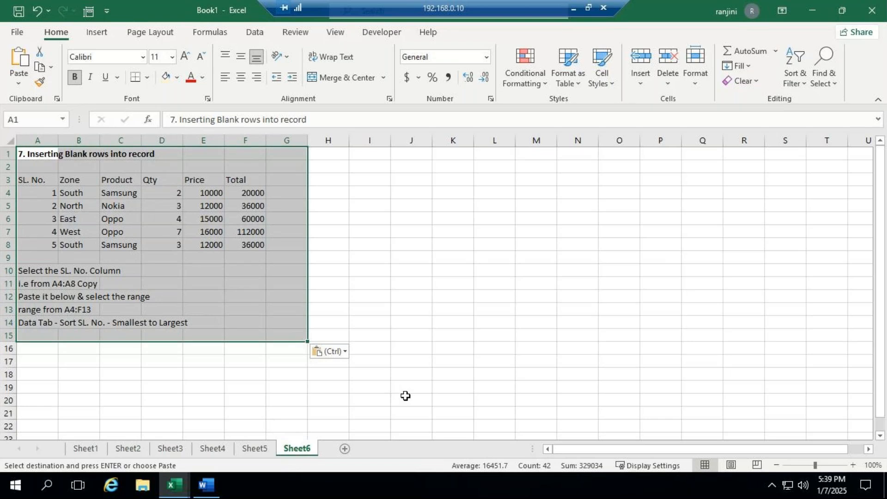
pyautogui.click(869, 452)
pyautogui.moveTo(808, 456); pyautogui.dragTo(651, 450)
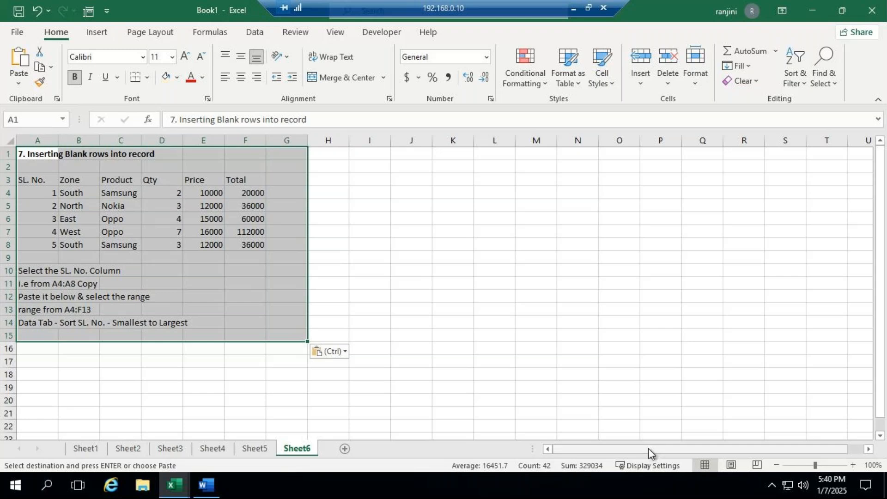
pyautogui.click(280, 219)
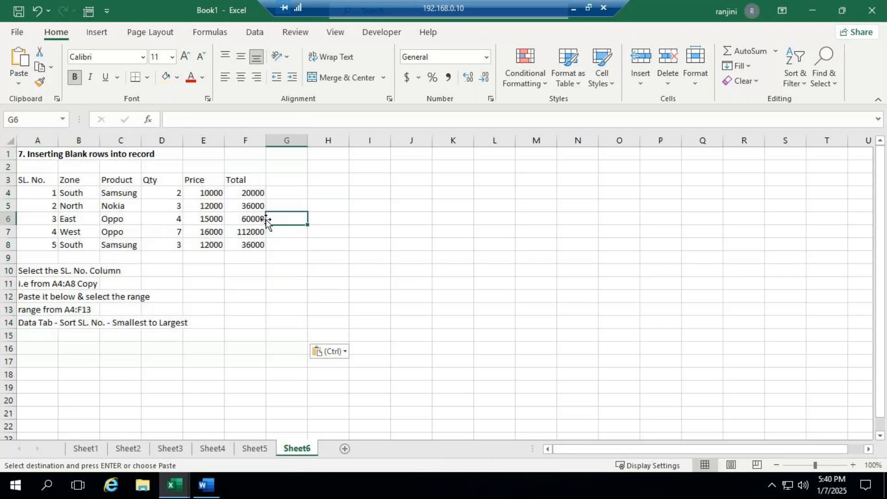
pyautogui.moveTo(37, 185); pyautogui.dragTo(41, 244)
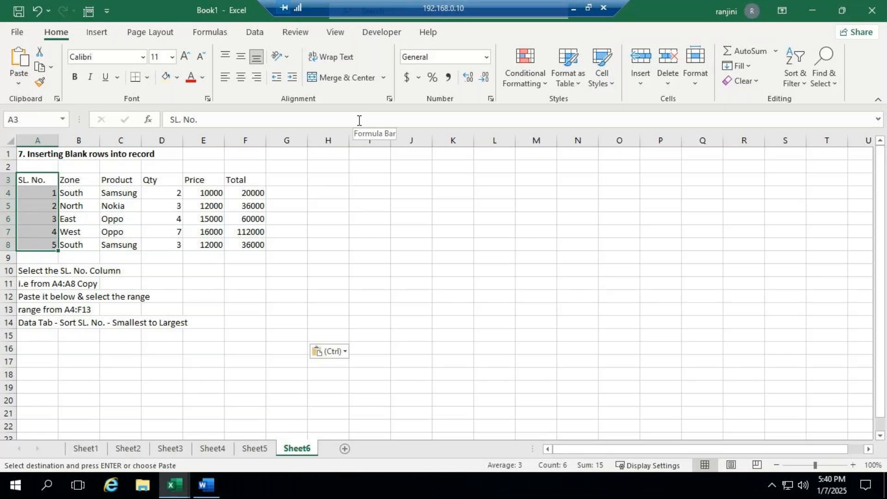
pyautogui.click(191, 193)
# - Copy the table in A3:F8 and paste the duplicate at M3 on the same sheet
pyautogui.moveTo(40, 180); pyautogui.dragTo(230, 244)
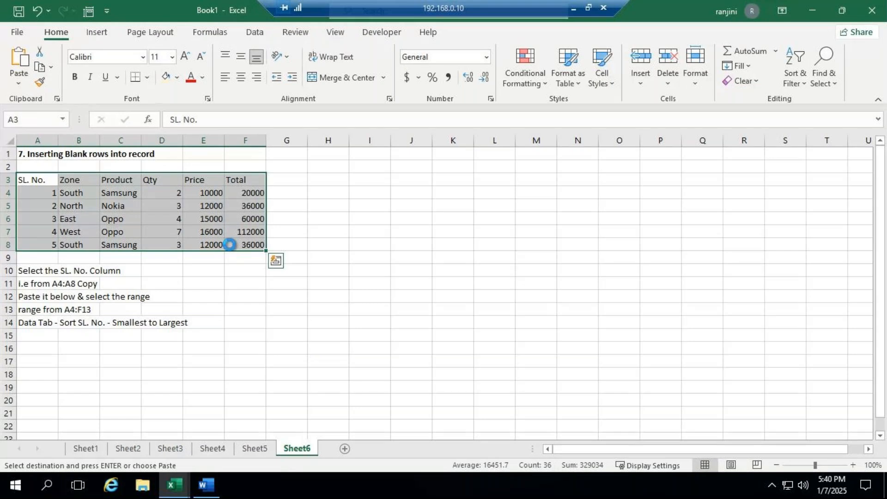
pyautogui.hotkey('ctrl', 'c')
pyautogui.click(533, 181)
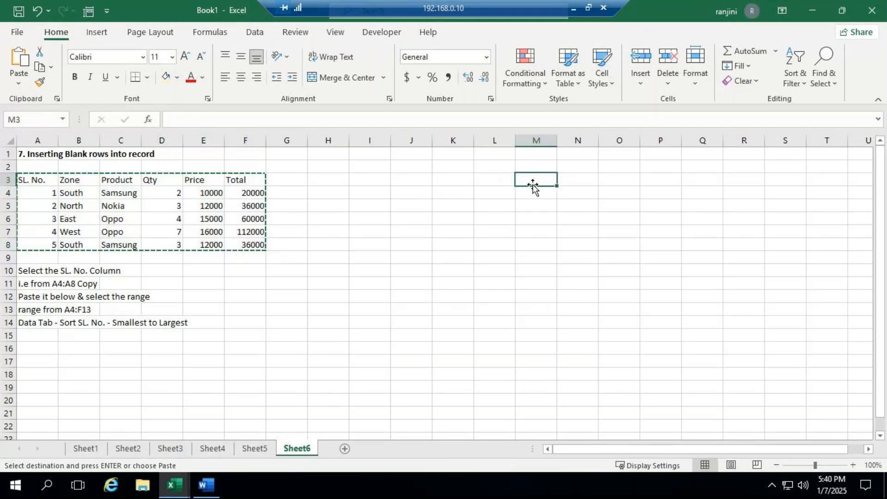
pyautogui.hotkey('ctrl', 'v')
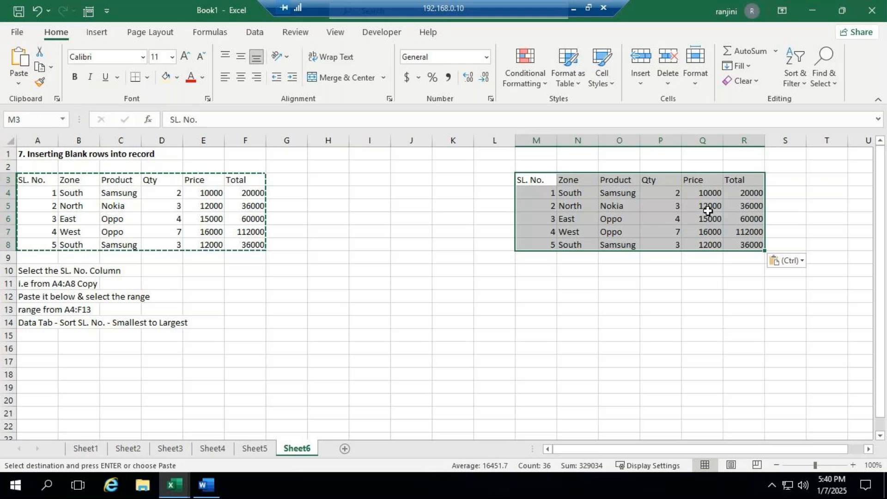
# - Select the duplicate table's serial numbers together with the empty cells below them, range M4:M13
pyautogui.click(572, 257)
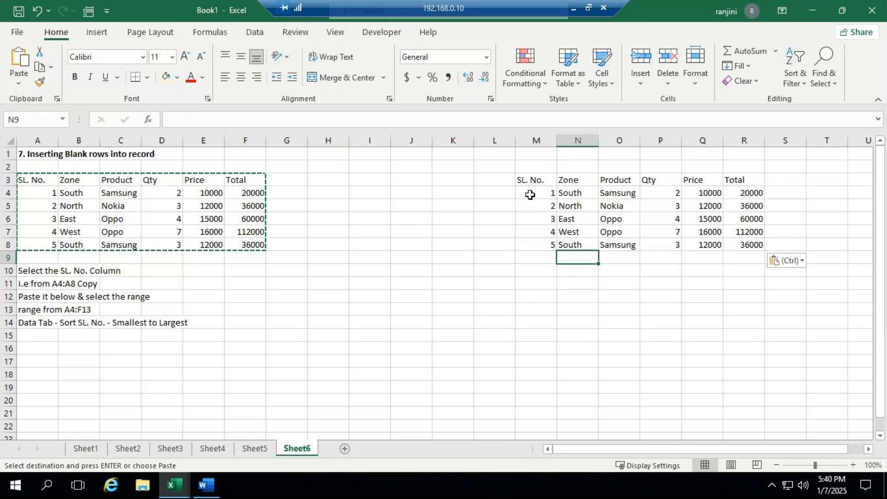
pyautogui.moveTo(530, 194); pyautogui.dragTo(534, 297)
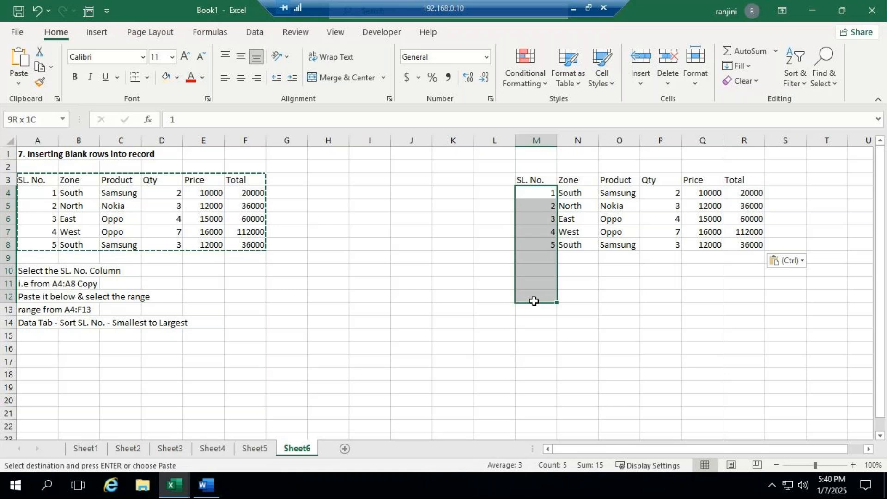
pyautogui.moveTo(534, 301); pyautogui.dragTo(535, 310)
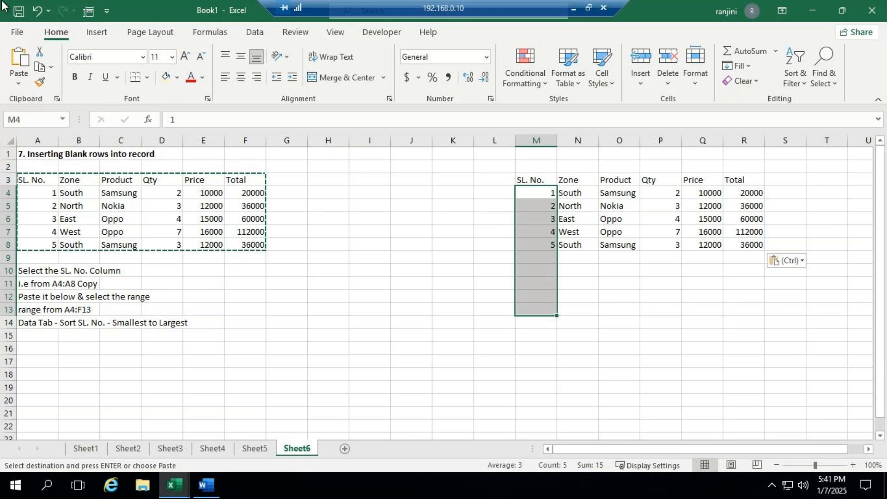
# - Copy the duplicate table's serial numbers in M4:M8 and paste them directly below, starting at M9
pyautogui.hotkey('ctrl', 'c')
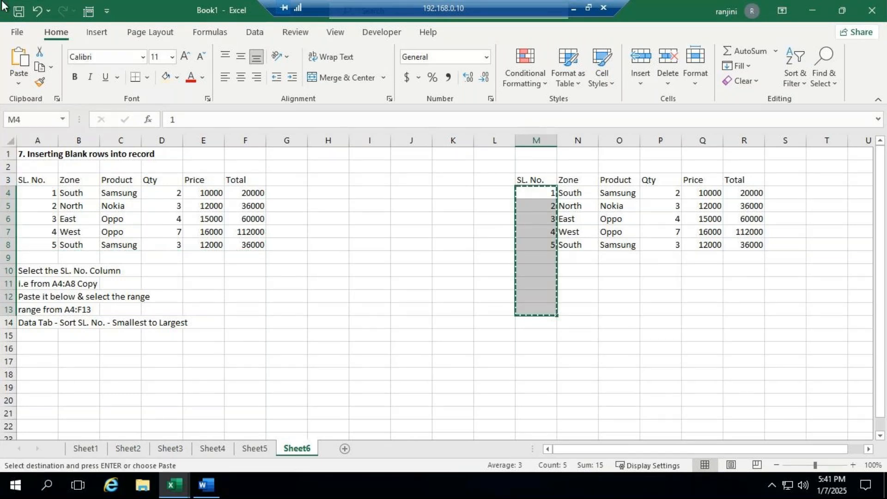
pyautogui.hotkey('ctrl', 'v')
pyautogui.click(564, 273)
pyautogui.moveTo(534, 192); pyautogui.dragTo(547, 247)
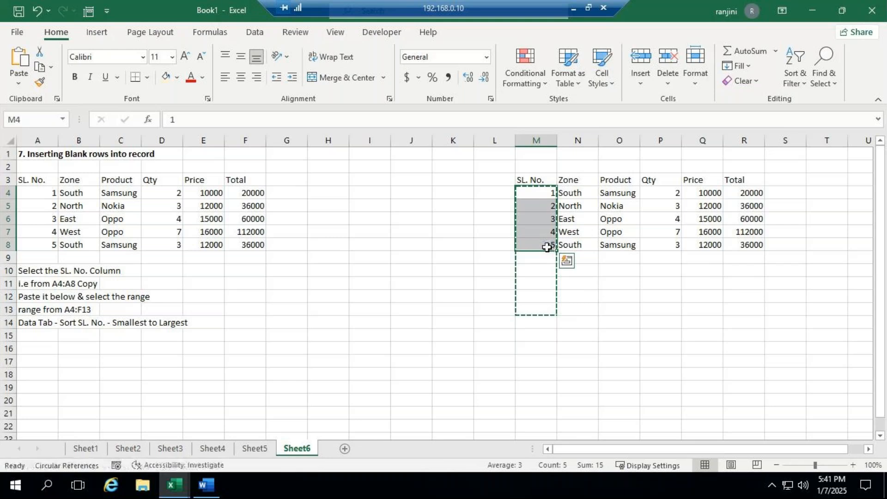
pyautogui.hotkey('ctrl', 'c')
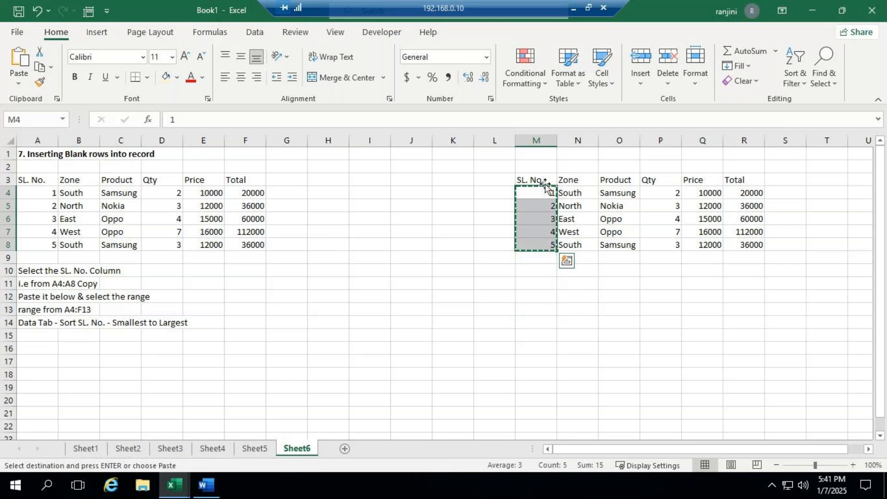
pyautogui.click(546, 258)
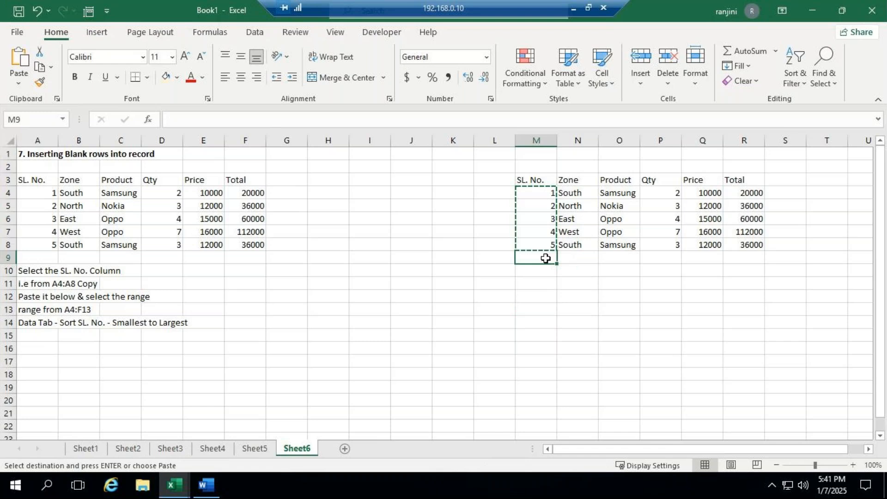
pyautogui.hotkey('ctrl', 'v')
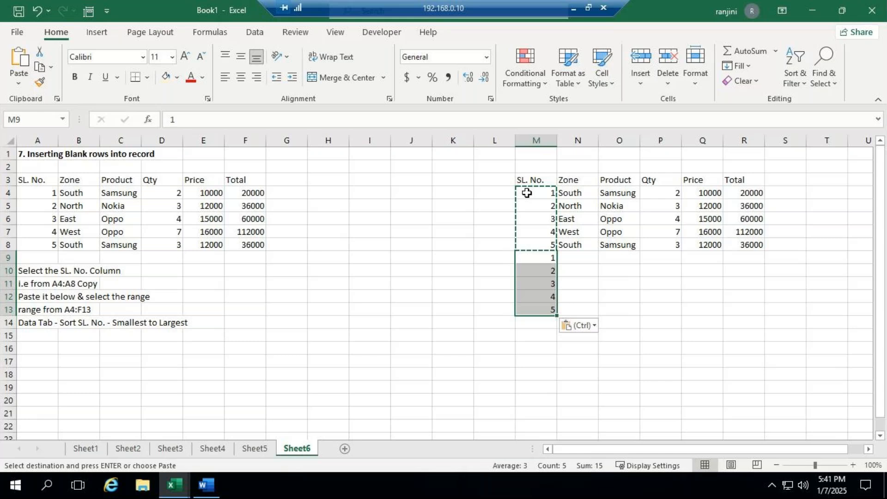
# - Sort the range M4:R13 by serial number from smallest to largest
pyautogui.moveTo(527, 193); pyautogui.dragTo(747, 311)
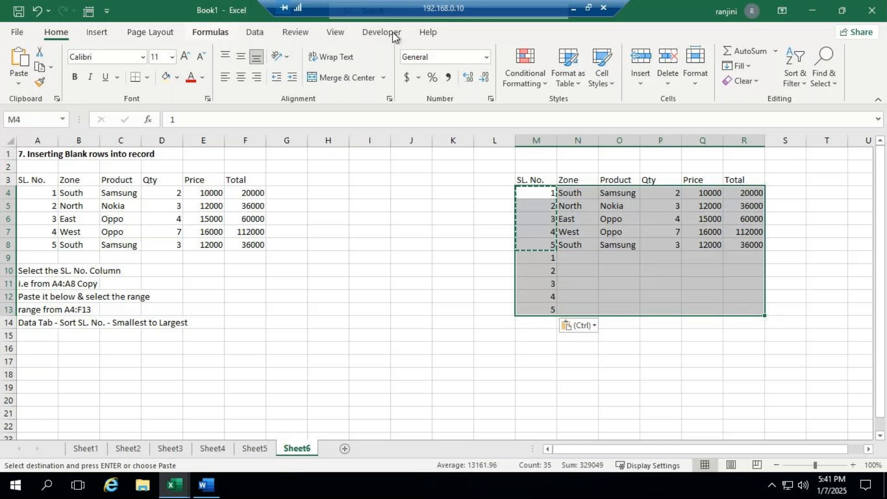
pyautogui.click(262, 32)
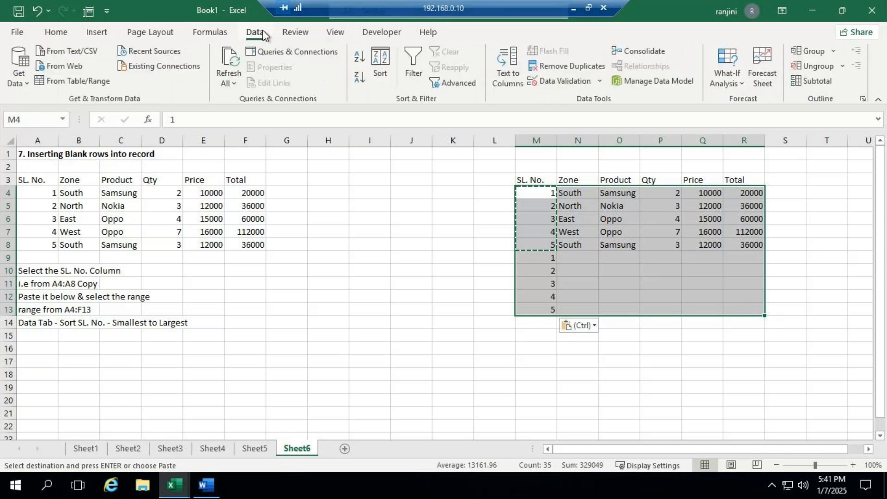
pyautogui.click(360, 57)
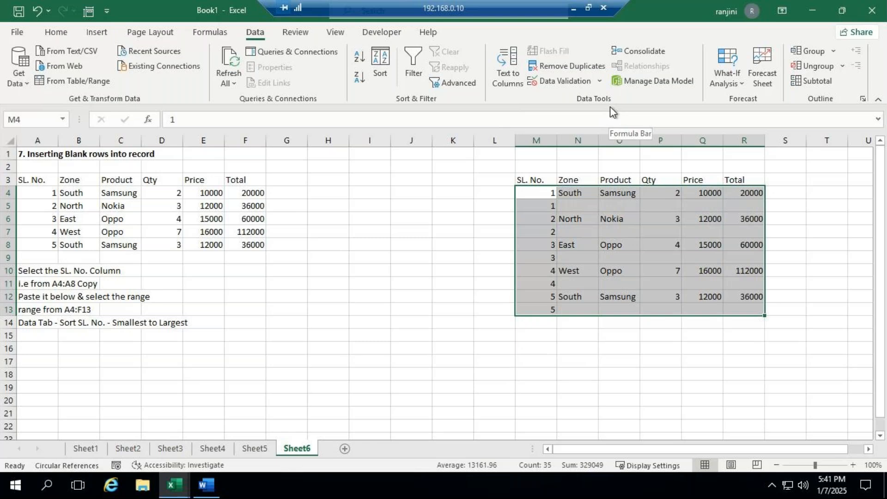
# - Clear the repeated serial numbers in M5, M7, M9, M11 and M13 to leave blank rows between the records
pyautogui.click(544, 205)
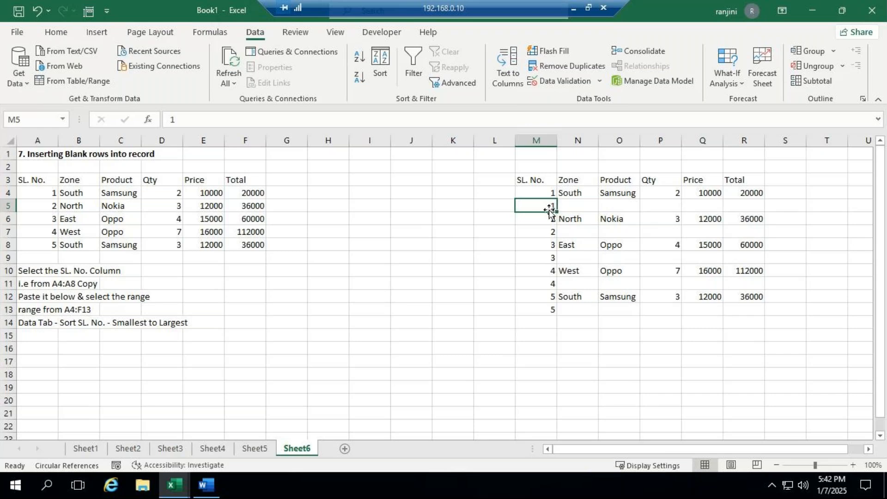
pyautogui.press('Delete')
pyautogui.click(546, 231)
pyautogui.press('Delete')
pyautogui.click(544, 255)
pyautogui.press('Delete')
pyautogui.click(546, 282)
pyautogui.press('Delete')
pyautogui.click(542, 311)
pyautogui.press('Delete')
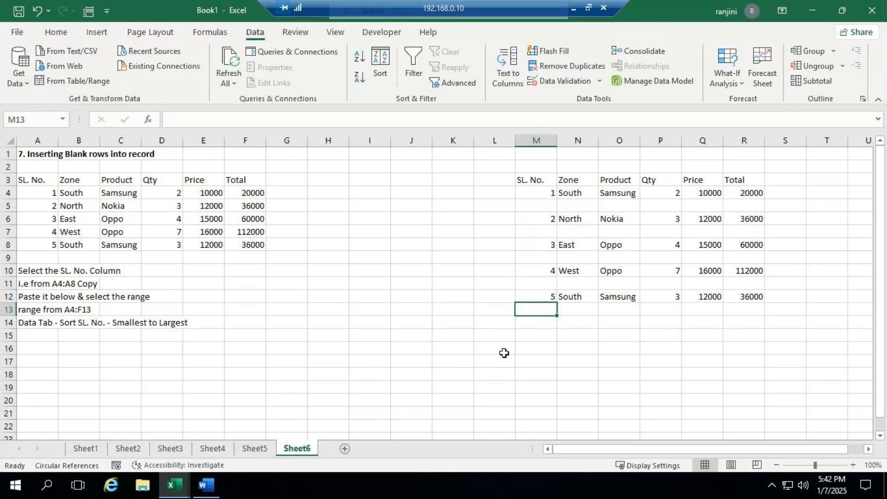
pyautogui.click(504, 349)
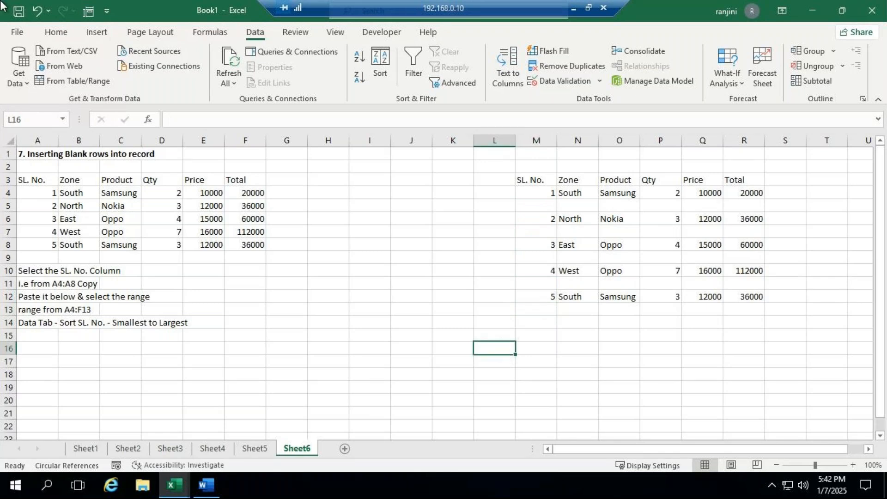
# - Undo the cleared serial numbers, the sort, the pasted serial numbers and the duplicate table pasted at M3
pyautogui.click(38, 10)
pyautogui.click(38, 9)
pyautogui.click(38, 10)
pyautogui.click(37, 10)
pyautogui.click(38, 10)
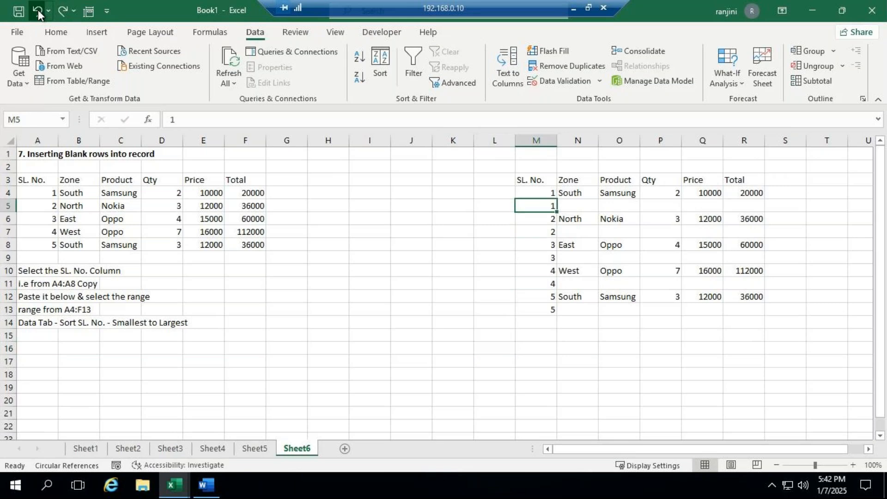
pyautogui.click(38, 10)
pyautogui.click(38, 9)
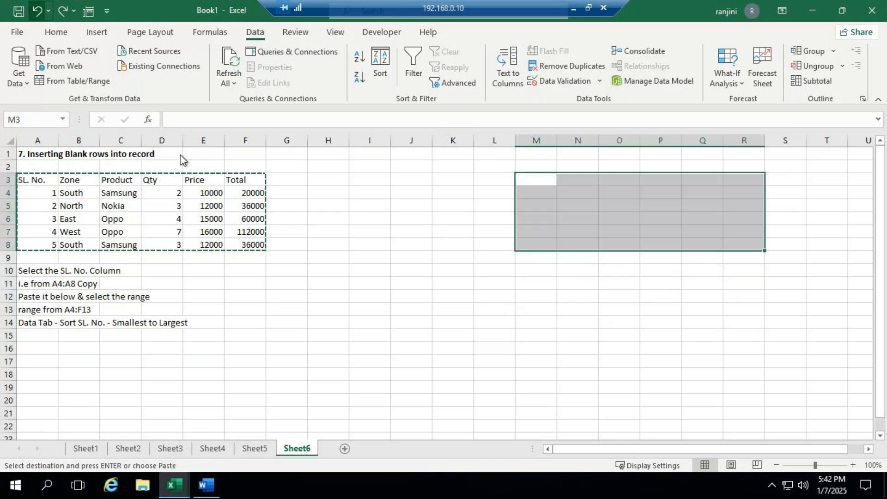
# - Paste the copied table from A3:F8 as a duplicate at M3 on the same sheet
pyautogui.moveTo(51, 182); pyautogui.dragTo(230, 249)
pyautogui.hotkey('ctrl', 'c')
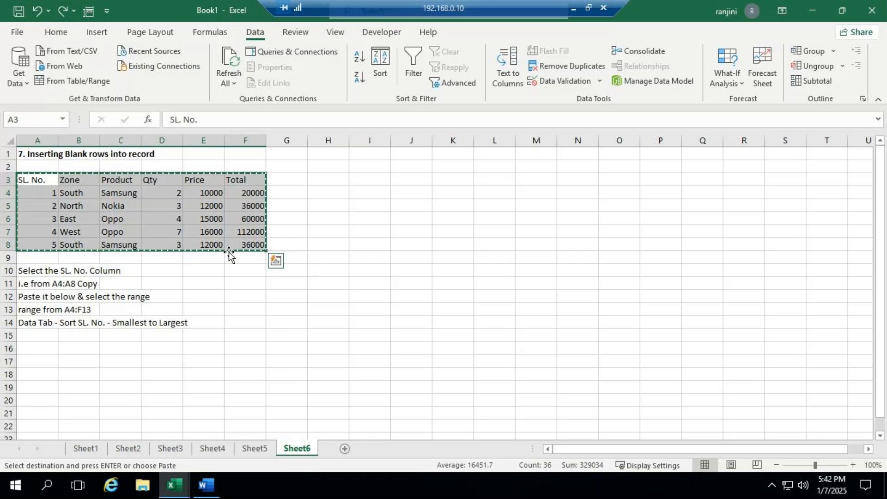
pyautogui.click(528, 184)
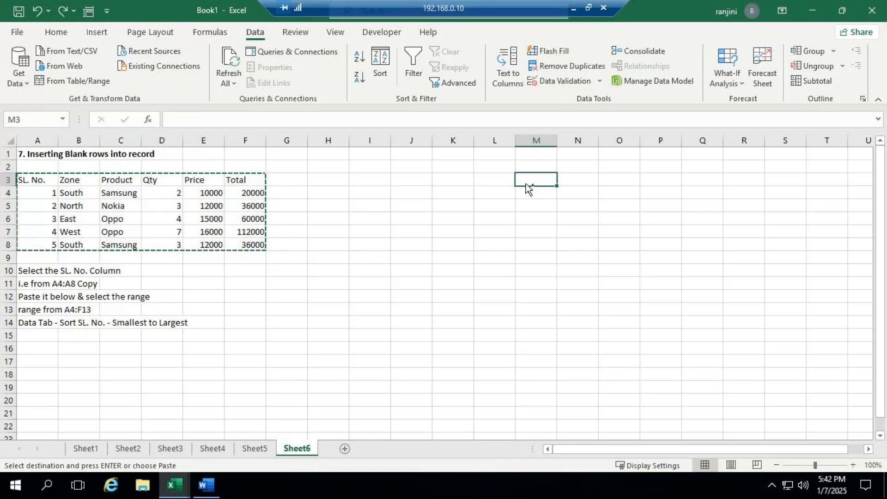
pyautogui.hotkey('ctrl', 'v')
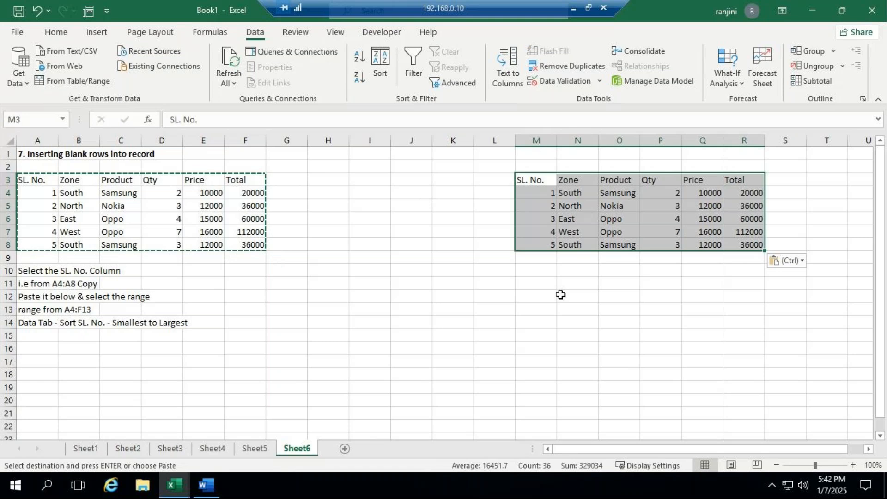
pyautogui.click(560, 294)
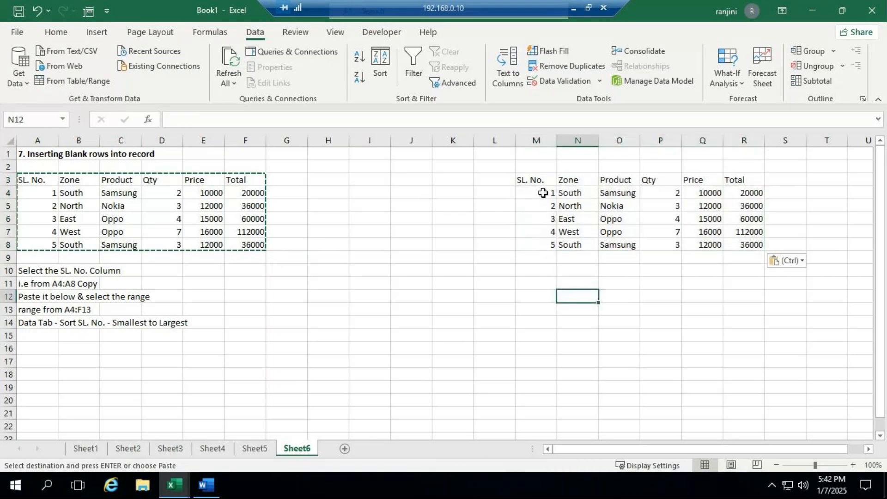
# - Paste a copy of the serial numbers M4:M8 at M9 and sort M4:R13 from smallest to largest serial number
pyautogui.moveTo(543, 193); pyautogui.dragTo(543, 242)
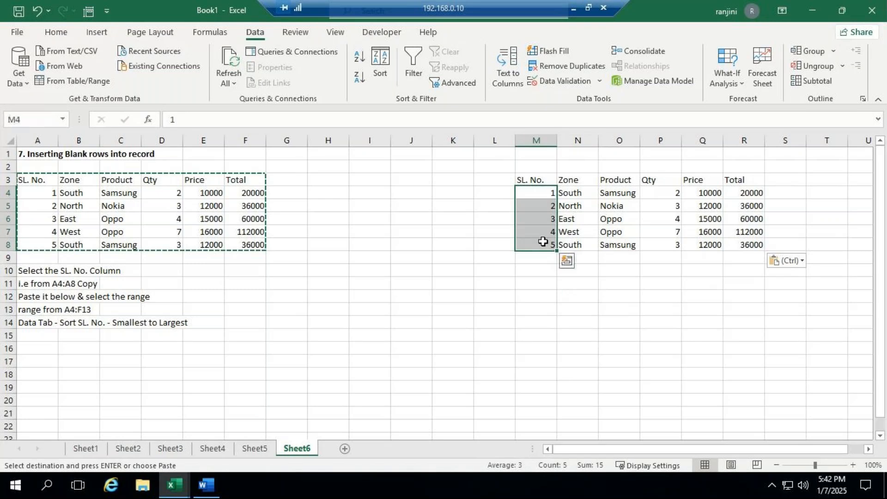
pyautogui.hotkey('ctrl', 'c')
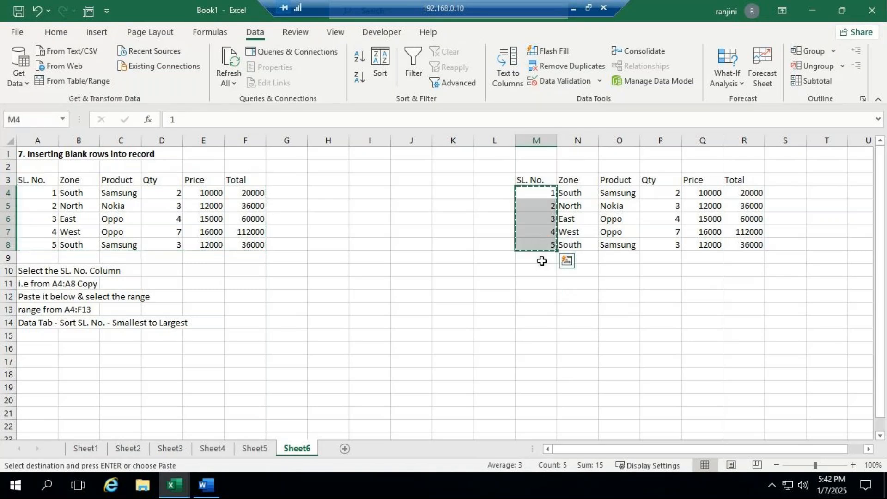
pyautogui.click(542, 261)
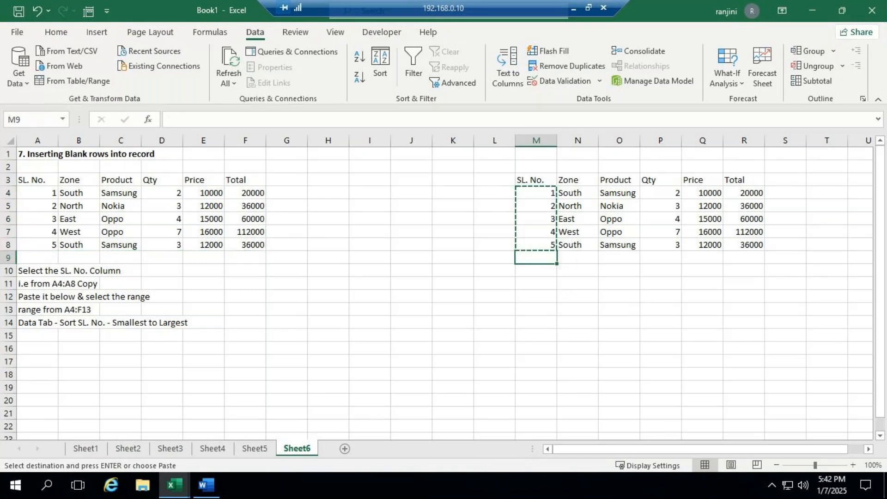
pyautogui.hotkey('ctrl', 'v')
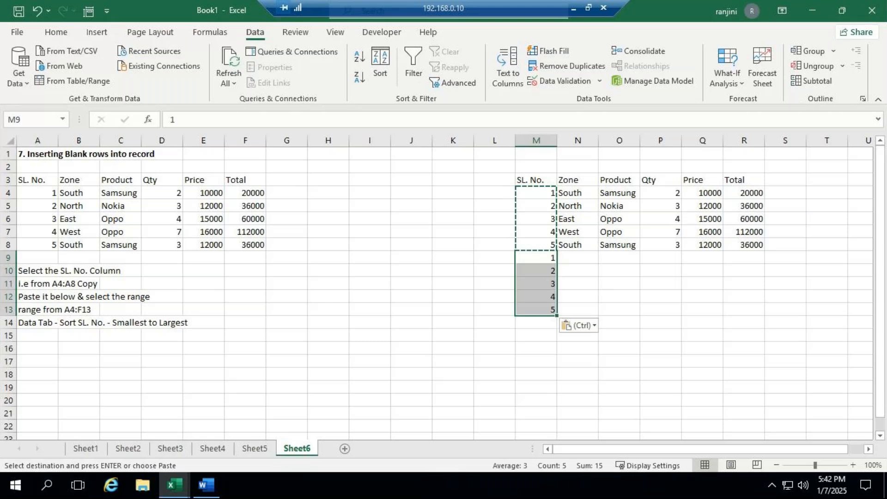
pyautogui.moveTo(540, 198); pyautogui.dragTo(743, 313)
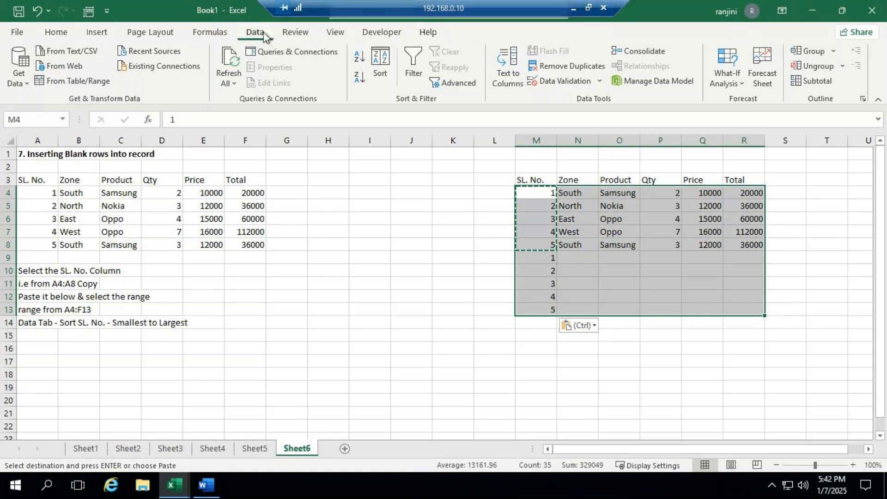
pyautogui.click(360, 59)
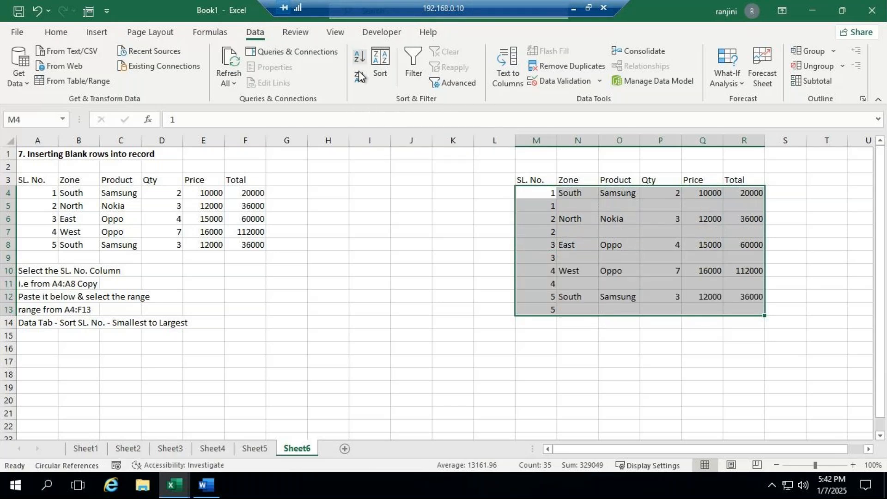
# - Delete the second occurrence of each serial number in M5, M7, M9, M11 and M13, leaving alternate rows blank
pyautogui.click(539, 206)
pyautogui.press('Delete')
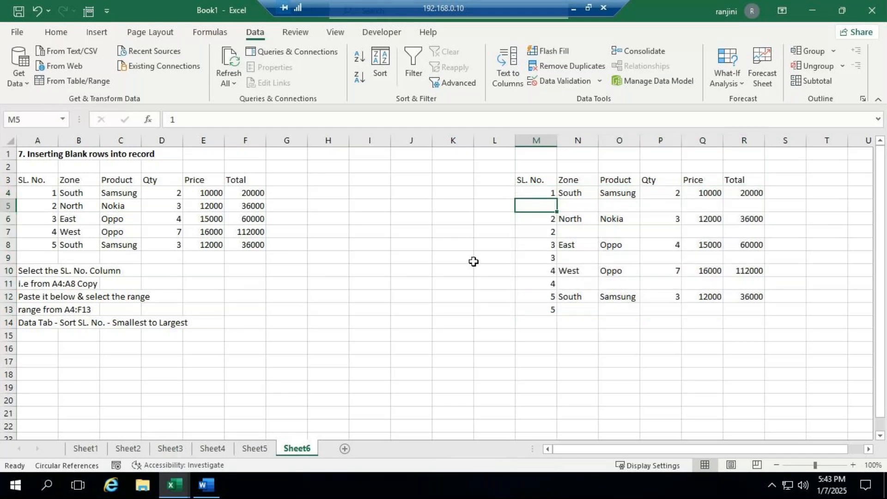
pyautogui.click(534, 227)
pyautogui.press('Delete')
pyautogui.click(545, 262)
pyautogui.press('Delete')
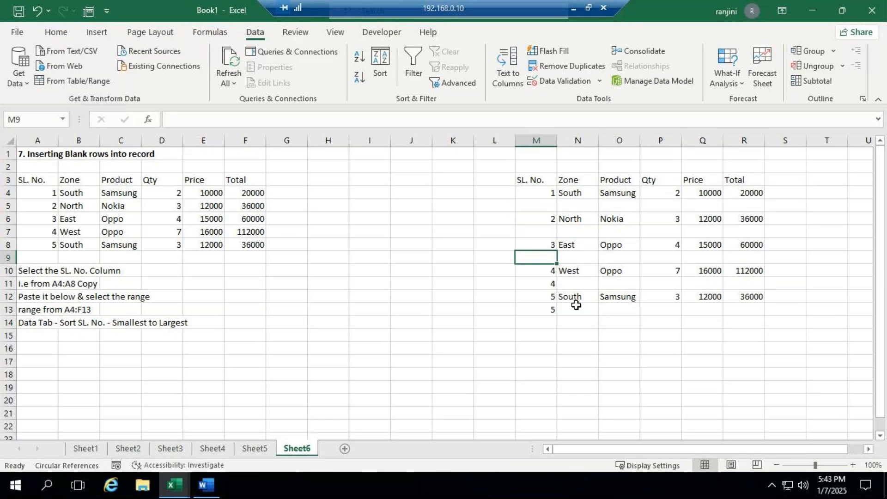
pyautogui.click(553, 283)
pyautogui.press('Delete')
pyautogui.click(549, 314)
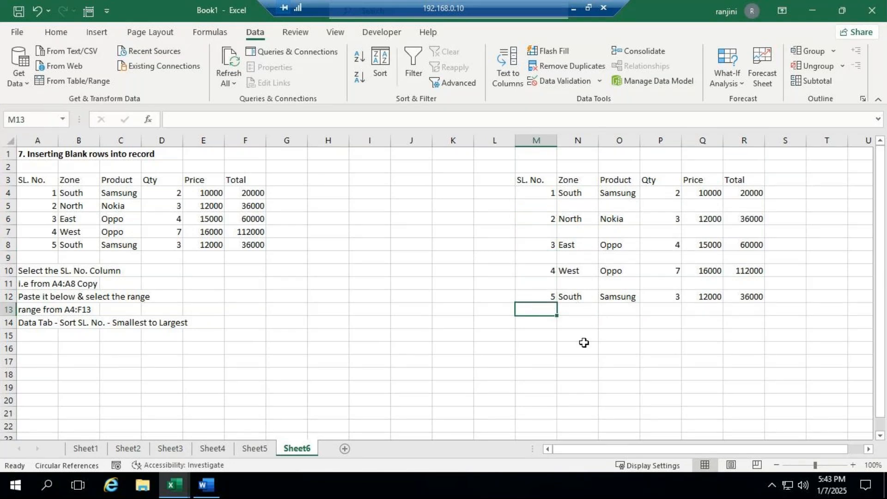
pyautogui.press('Delete')
pyautogui.click(578, 348)
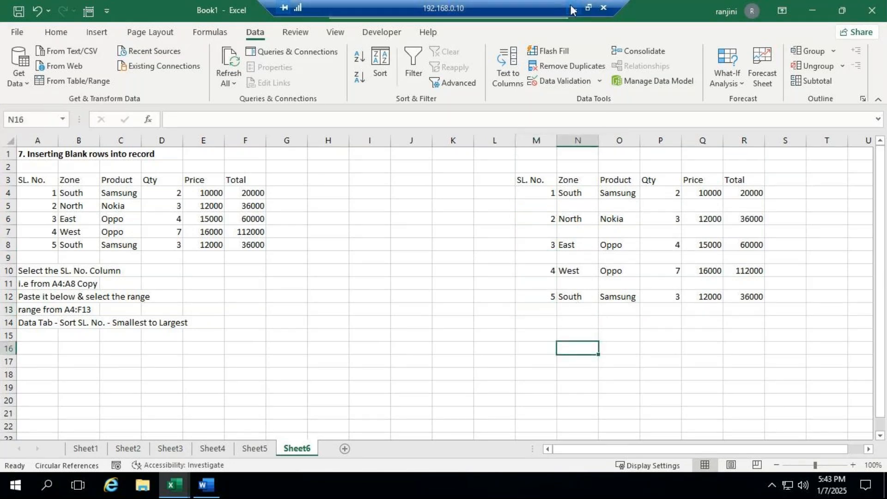
# - Check the GoTo Meeting window and return to the Book1 workbook in the remote session
pyautogui.click(572, 7)
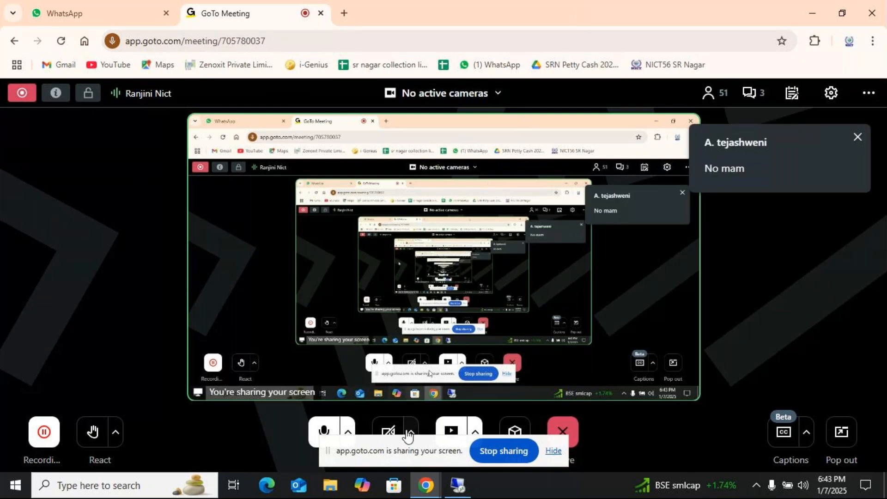
pyautogui.click(457, 485)
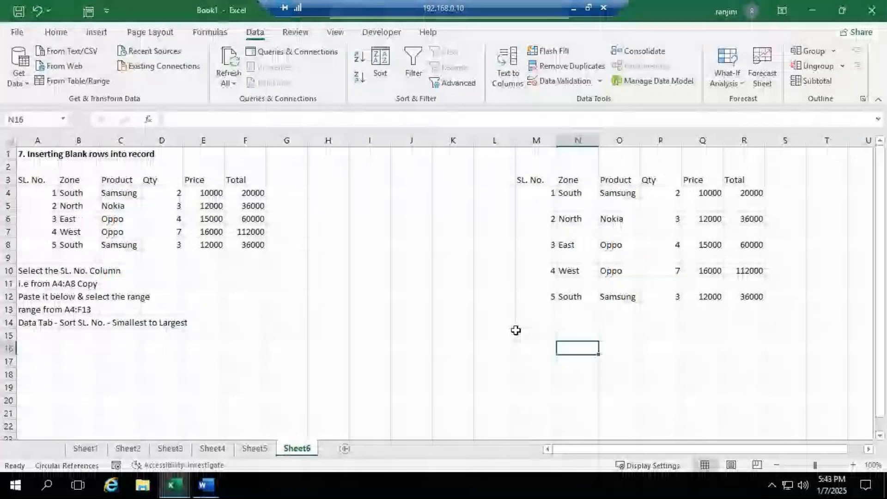
pyautogui.click(176, 484)
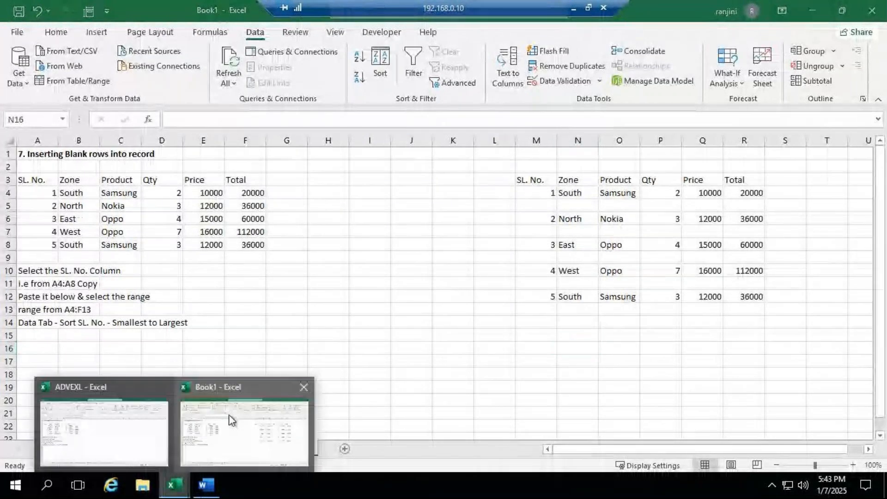
pyautogui.click(233, 389)
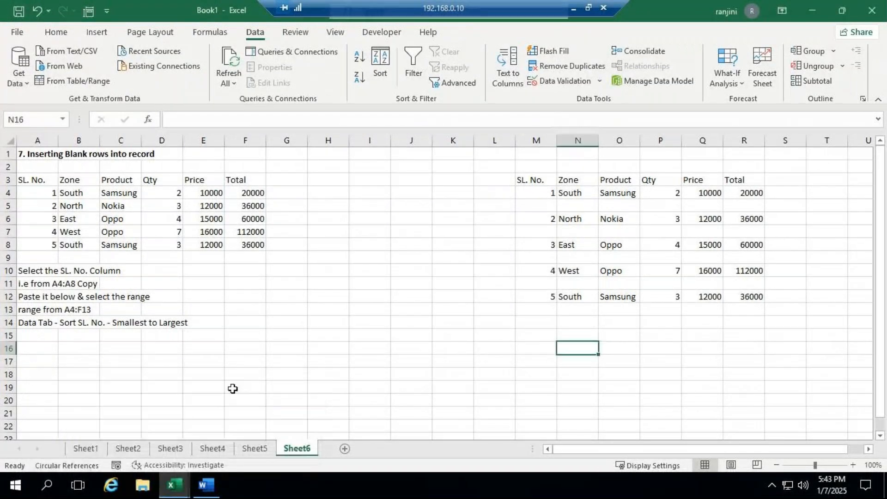
# - Switch to the ADVEXL workbook and view the contents of Sheet11 and Sheet12
pyautogui.click(178, 489)
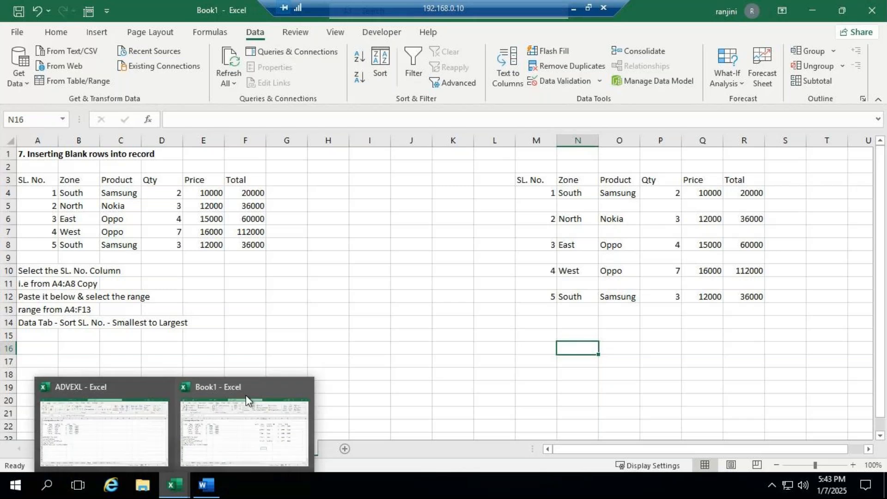
pyautogui.click(108, 384)
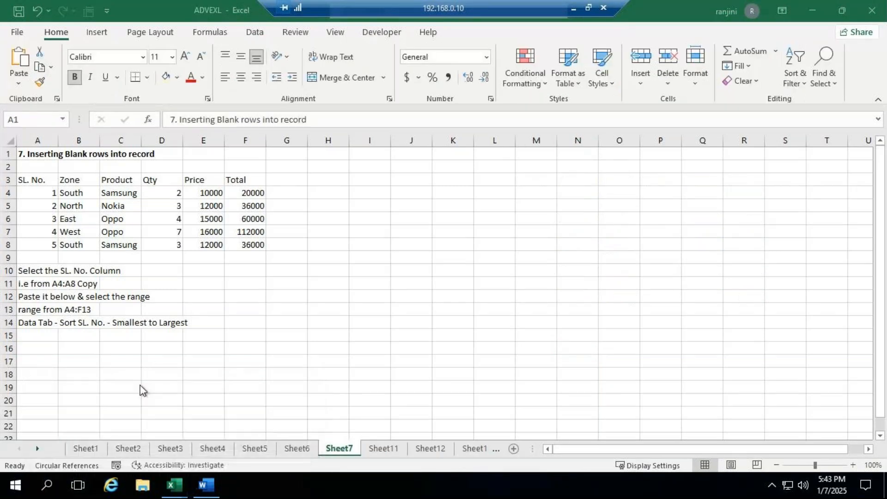
pyautogui.hotkey('ctrl', 'a')
pyautogui.click(382, 453)
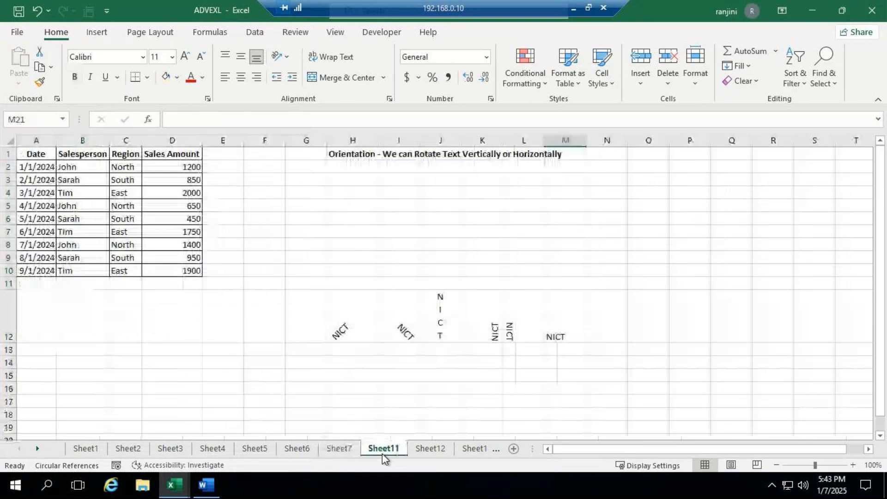
pyautogui.click(421, 453)
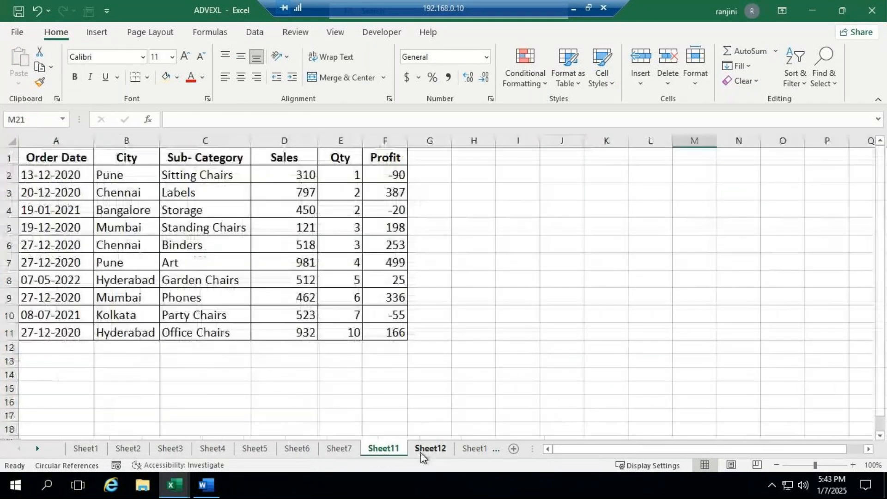
# - Look through Sheet13 and Sheet14 of ADVEXL and copy the Prefix Number and Text example from A1:C10 on Sheet8
pyautogui.click(465, 451)
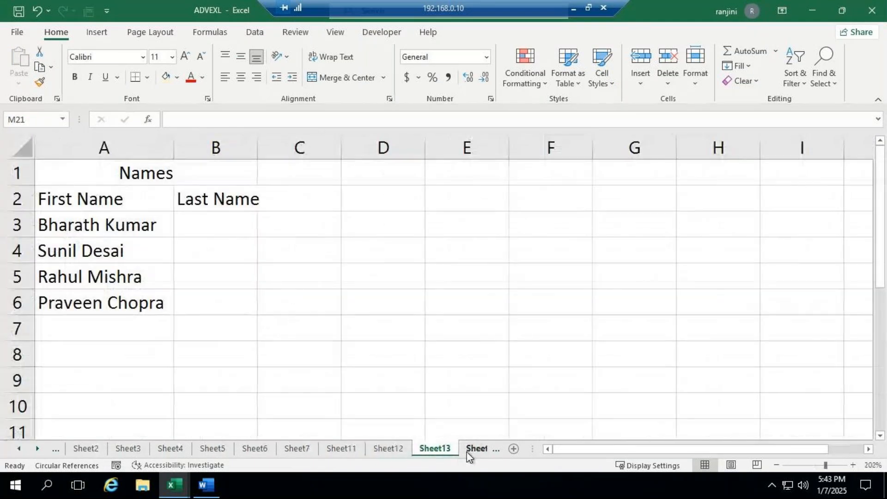
pyautogui.click(470, 453)
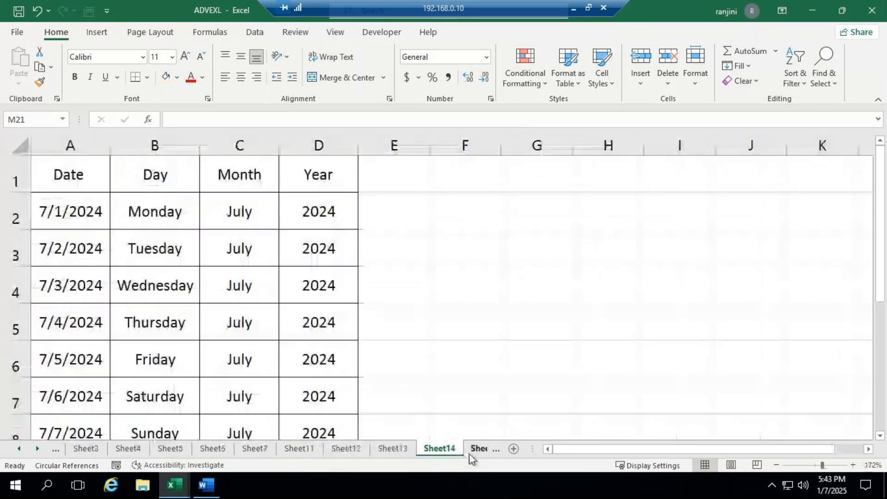
pyautogui.click(471, 450)
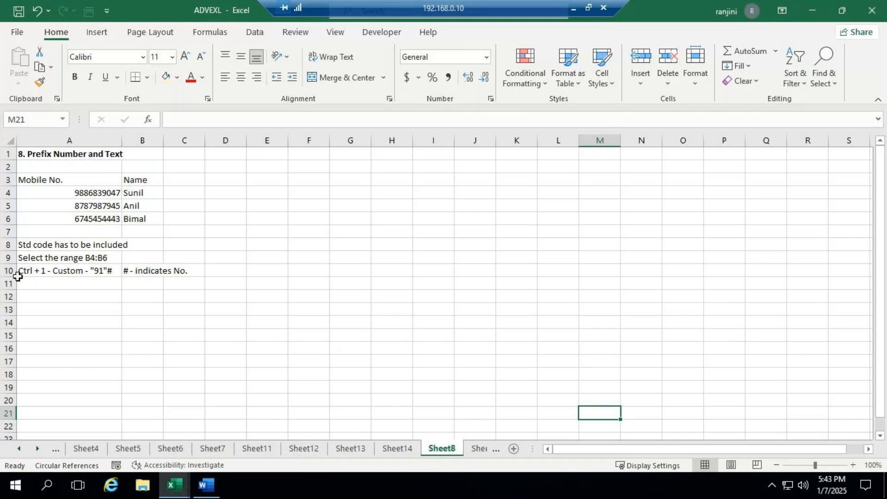
pyautogui.click(416, 448)
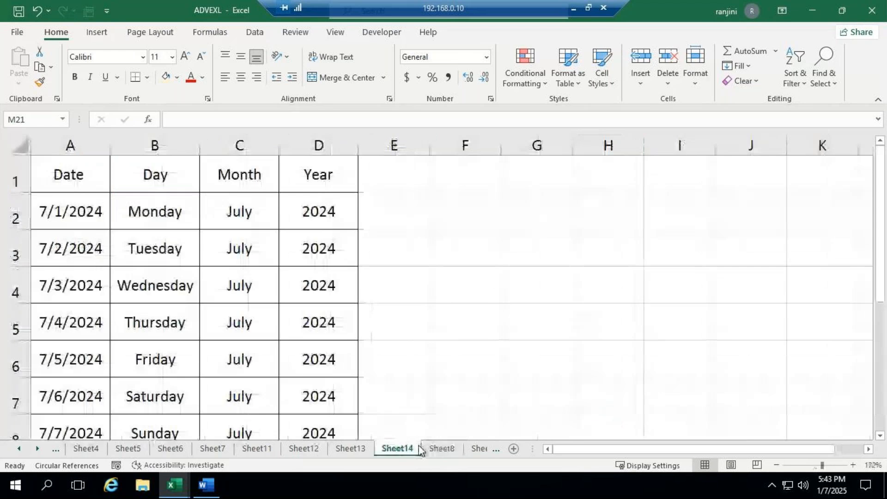
pyautogui.click(445, 448)
pyautogui.moveTo(41, 153); pyautogui.dragTo(184, 267)
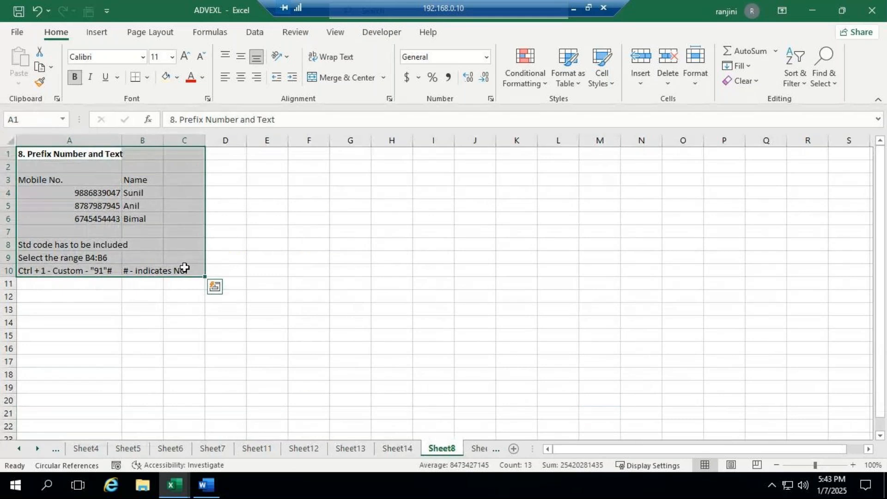
pyautogui.hotkey('ctrl', 'c')
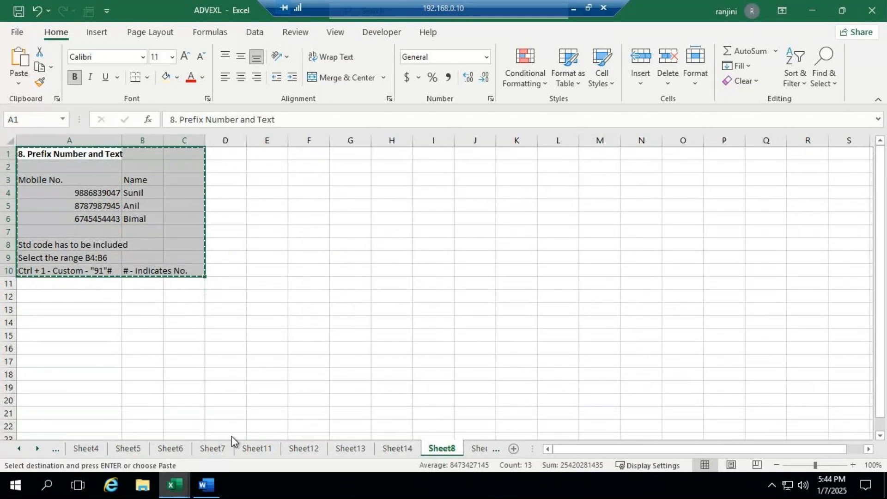
# - Paste the copied example at A1 of a new sheet in the Book1 workbook and fit columns A and B to their contents
pyautogui.click(174, 485)
pyautogui.click(252, 392)
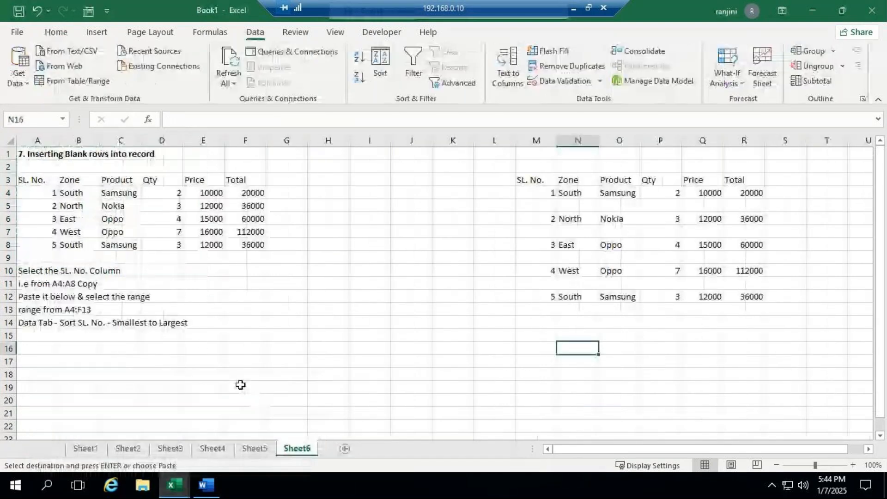
pyautogui.click(346, 448)
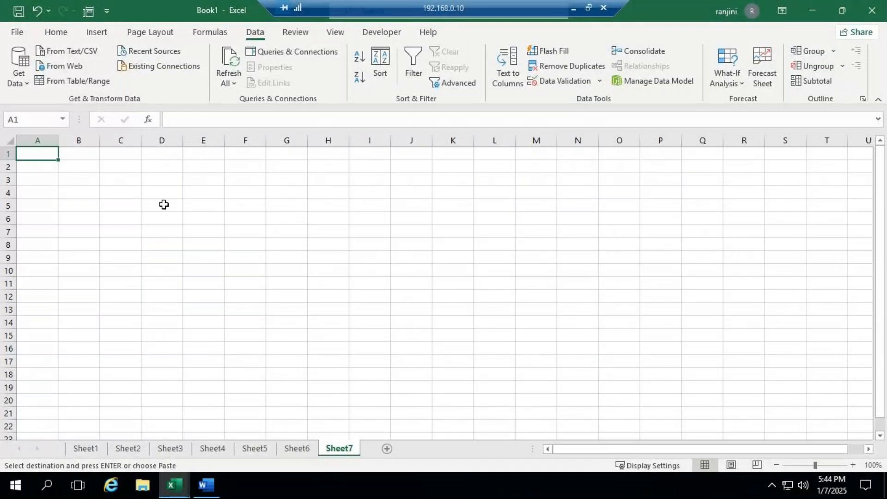
pyautogui.hotkey('ctrl', 'v')
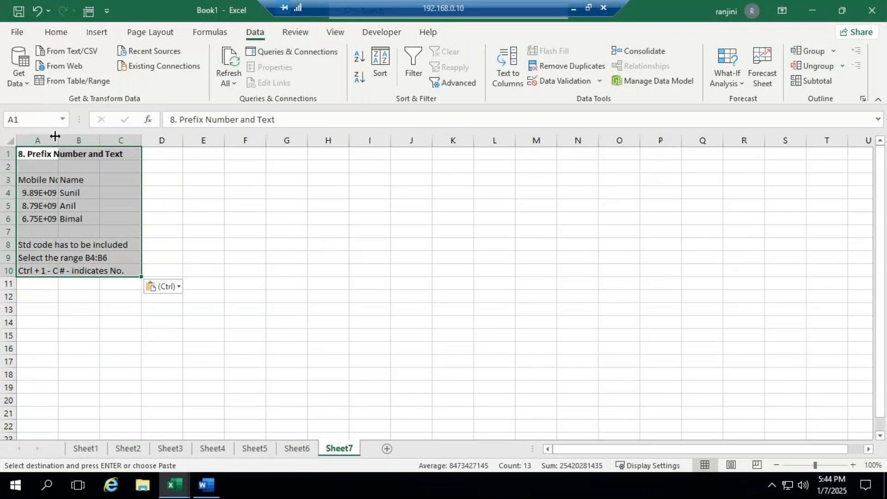
pyautogui.doubleClick(58, 140)
pyautogui.doubleClick(175, 141)
pyautogui.click(299, 284)
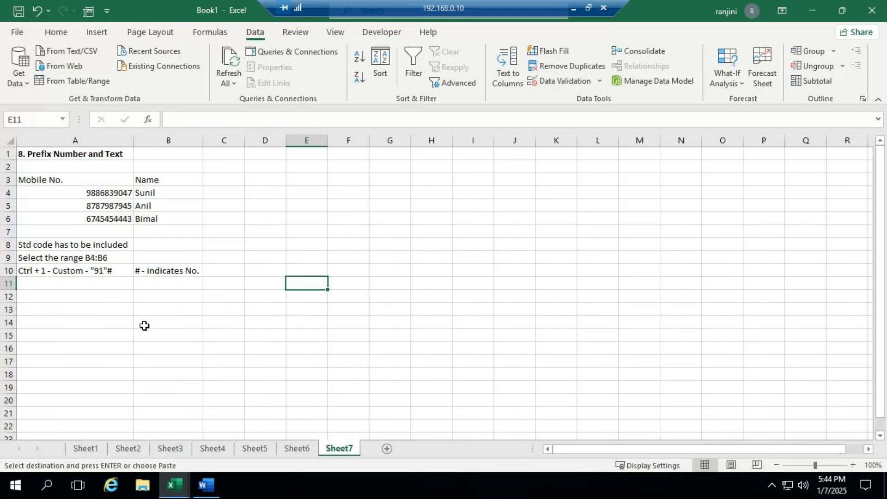
# - Switch to the GoTo Meeting window, read the chat messages, and return to Book1 in the remote desktop session
pyautogui.click(575, 12)
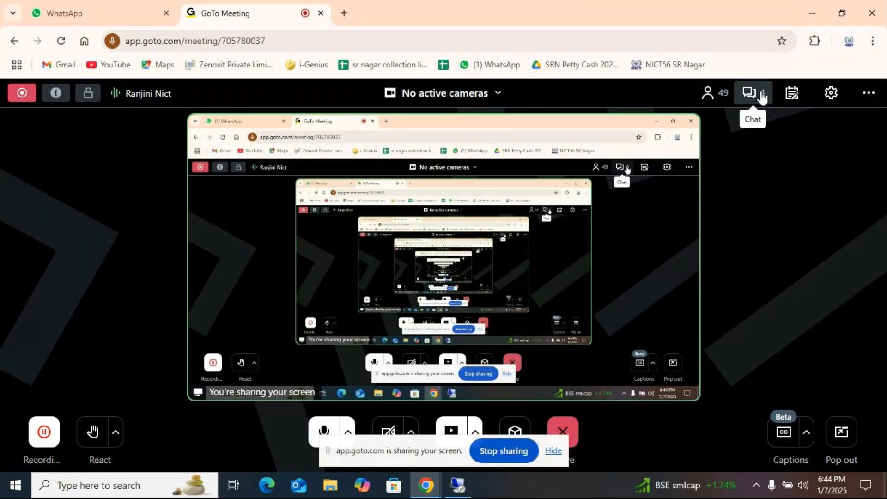
pyautogui.click(762, 97)
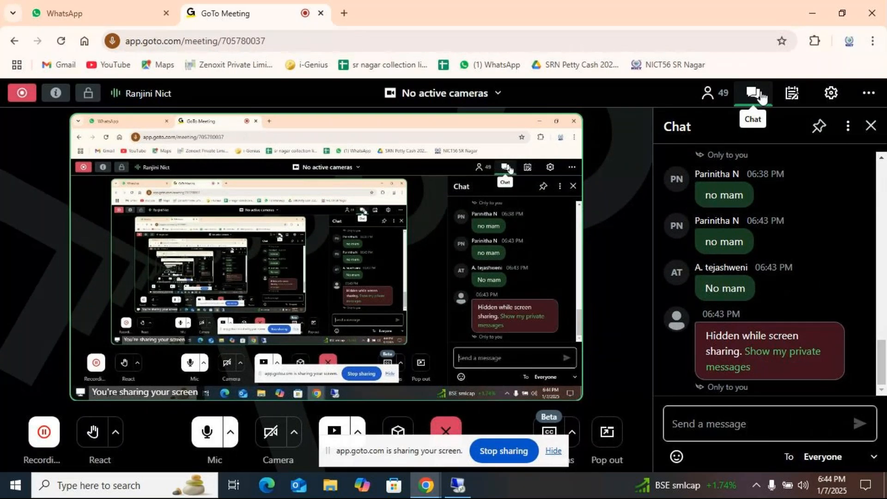
pyautogui.click(762, 97)
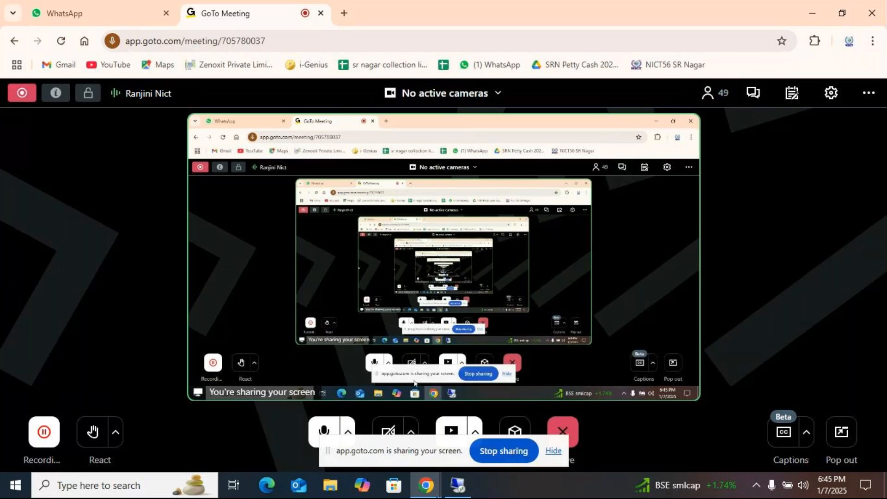
pyautogui.moveTo(458, 487)
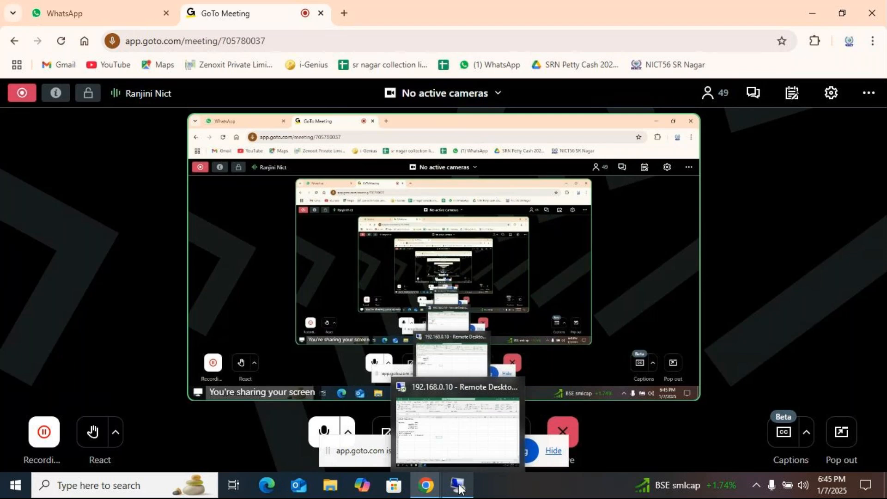
pyautogui.click(459, 486)
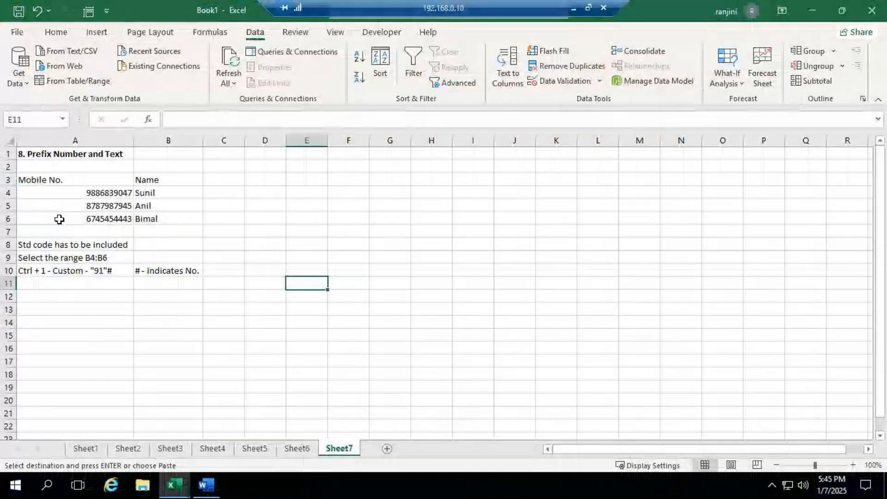
# - Copy the mobile number and name table A3:B6 to J3 on the same sheet
pyautogui.moveTo(79, 180); pyautogui.dragTo(180, 218)
pyautogui.hotkey('ctrl', 'c')
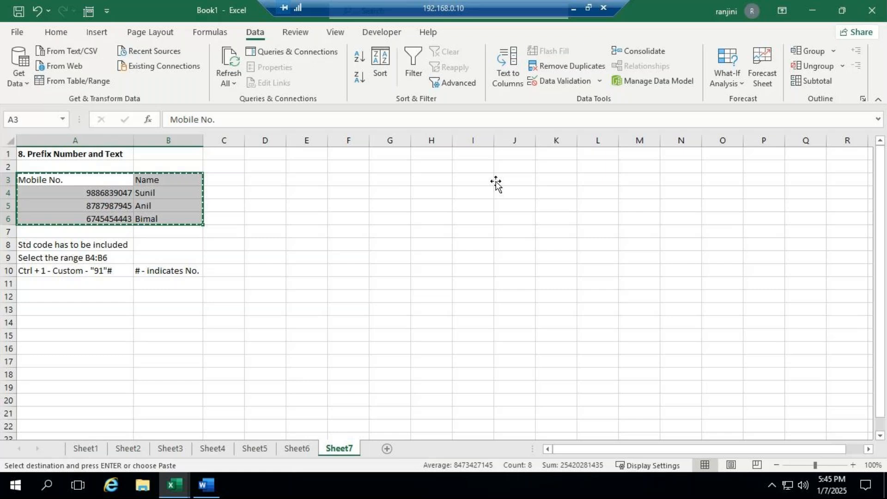
pyautogui.click(499, 180)
pyautogui.hotkey('ctrl', 'v')
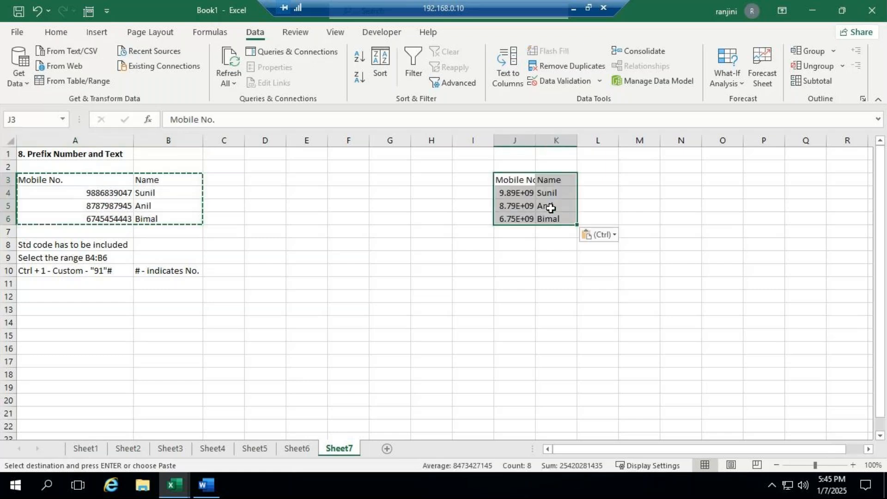
# - Widen columns J and K so the copied mobile numbers and names are shown in full
pyautogui.click(538, 141)
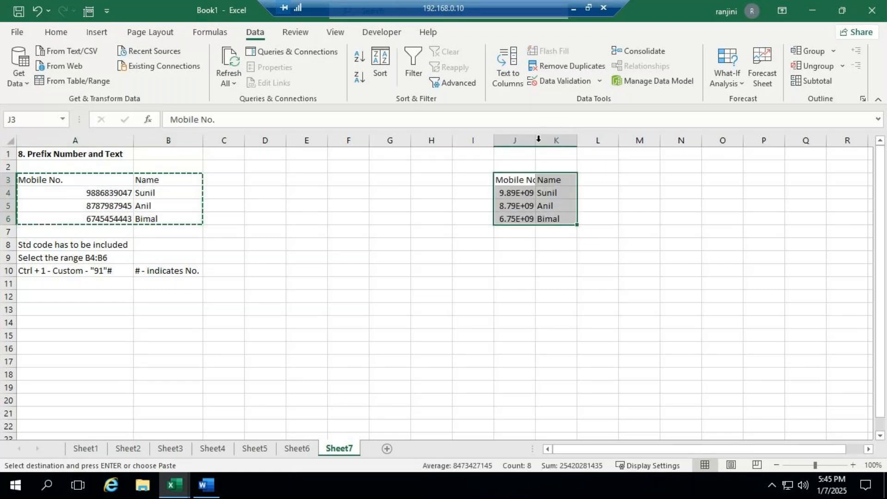
pyautogui.doubleClick(538, 141)
pyautogui.doubleClick(585, 141)
pyautogui.moveTo(573, 140); pyautogui.dragTo(673, 140)
pyautogui.moveTo(546, 139); pyautogui.dragTo(612, 137)
pyautogui.click(560, 268)
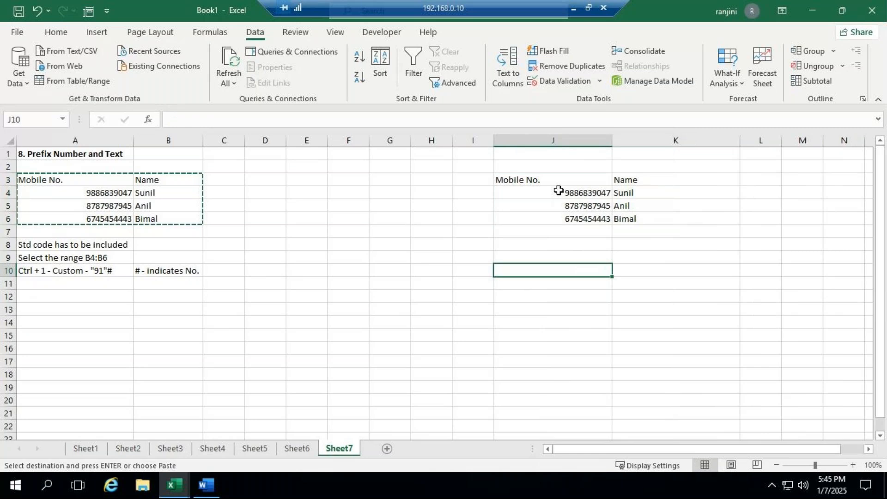
# - Apply the custom number format "91"# to the mobile numbers in J4:J6 to prefix the STD code
pyautogui.moveTo(559, 191); pyautogui.dragTo(566, 221)
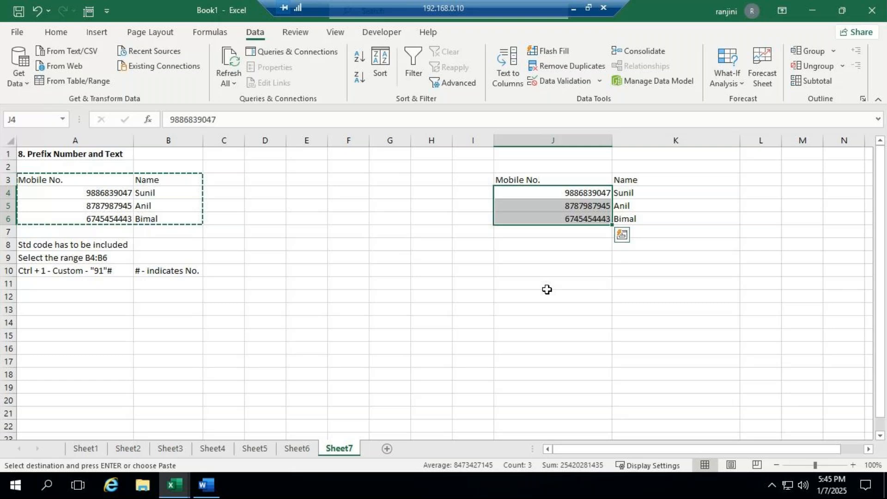
pyautogui.hotkey('ctrl', '1')
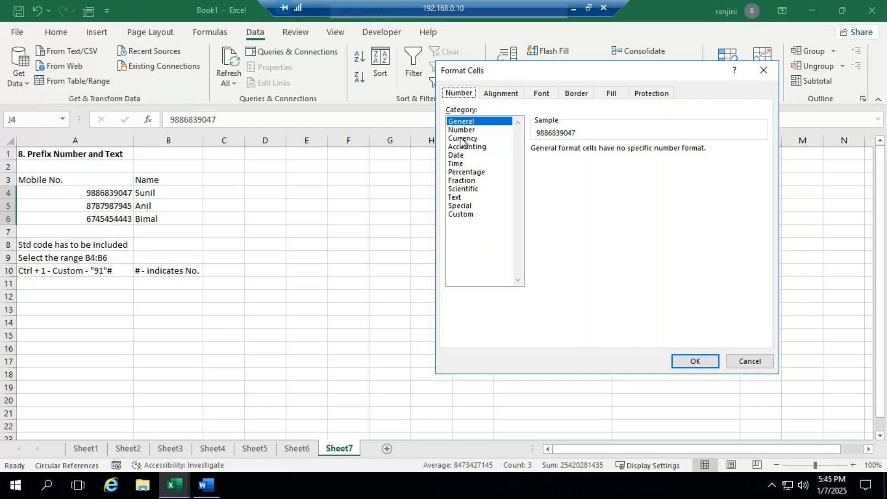
pyautogui.click(462, 215)
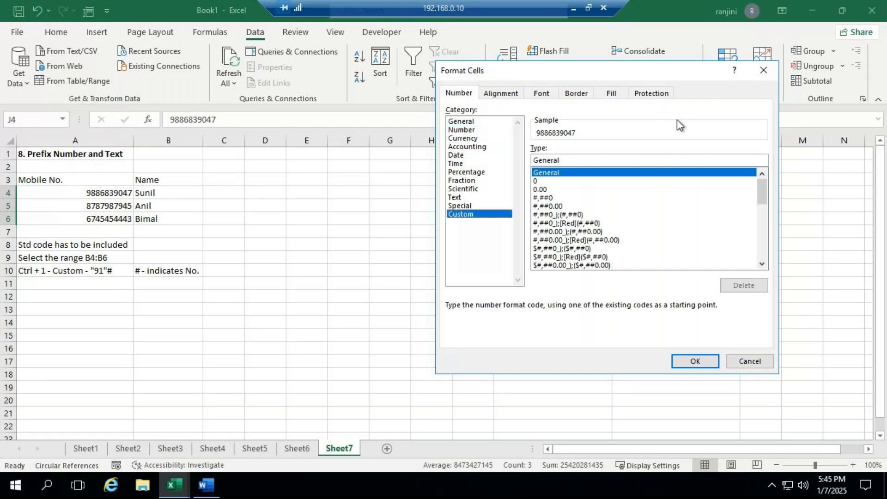
pyautogui.moveTo(575, 158); pyautogui.dragTo(506, 158)
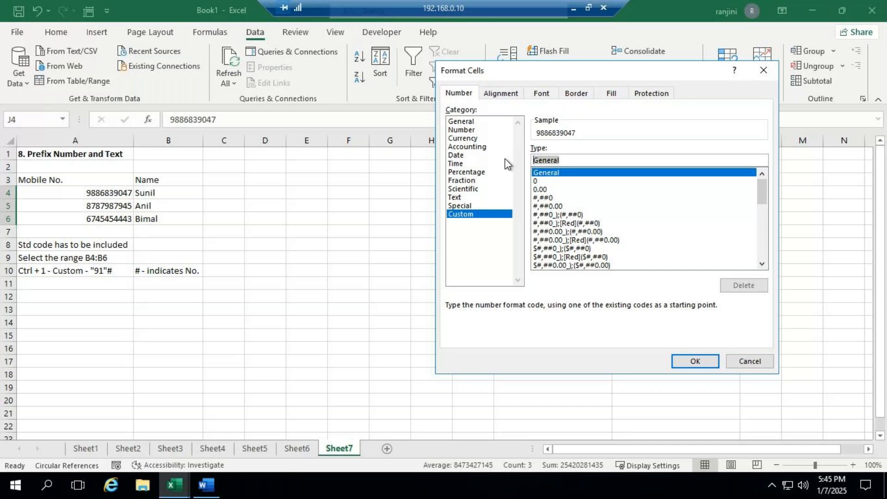
pyautogui.write('9')
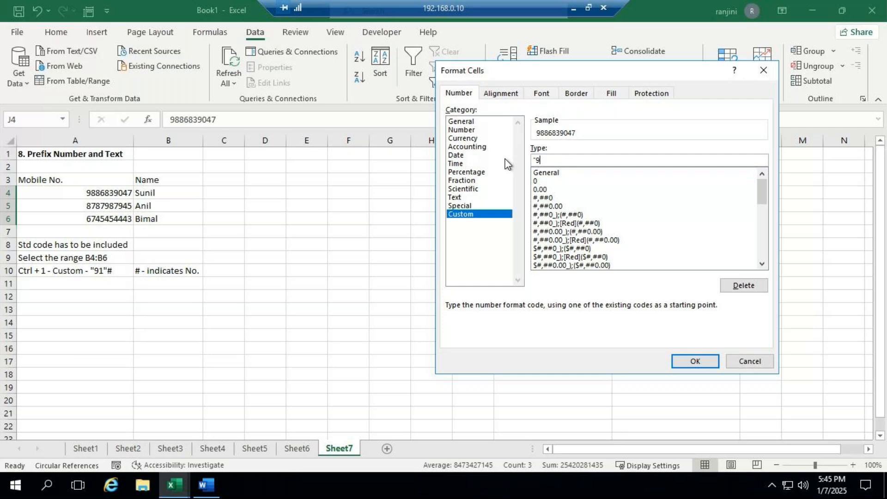
pyautogui.write('1"#')
pyautogui.click(685, 362)
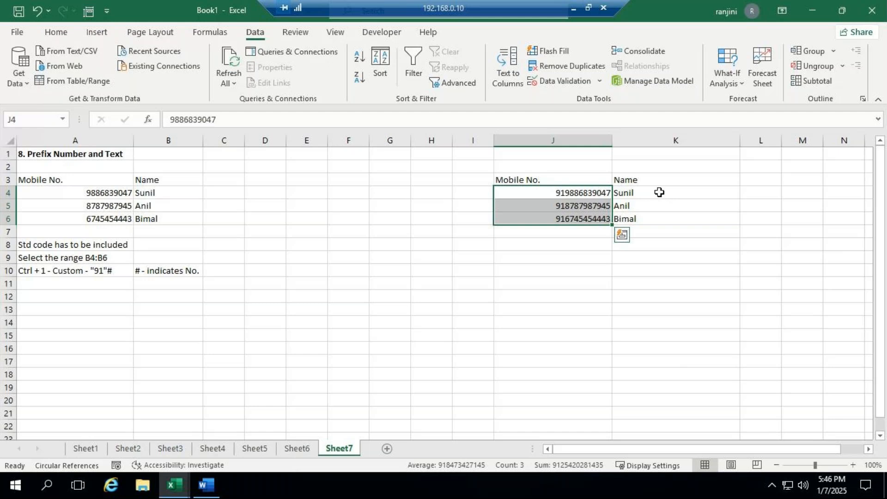
# - Apply the custom format "Mr. "@ to the names in K4:K6, with a space after the title
pyautogui.moveTo(660, 192); pyautogui.dragTo(664, 222)
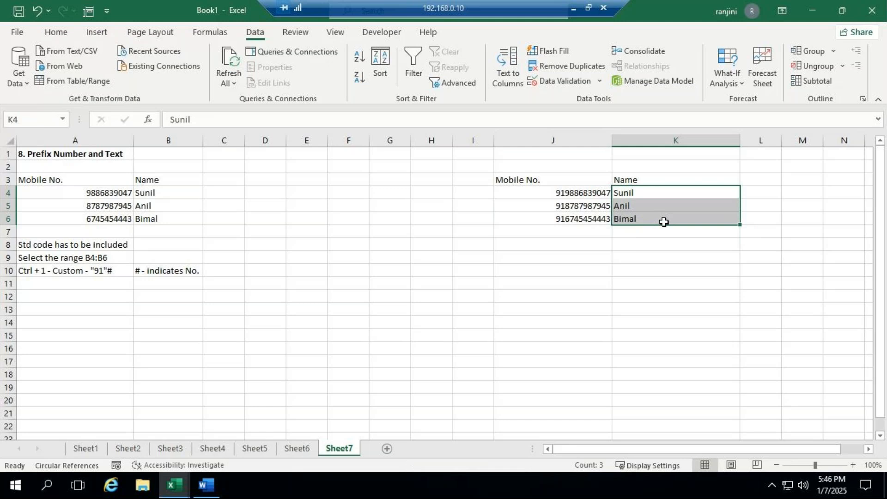
pyautogui.hotkey('ctrl', '1')
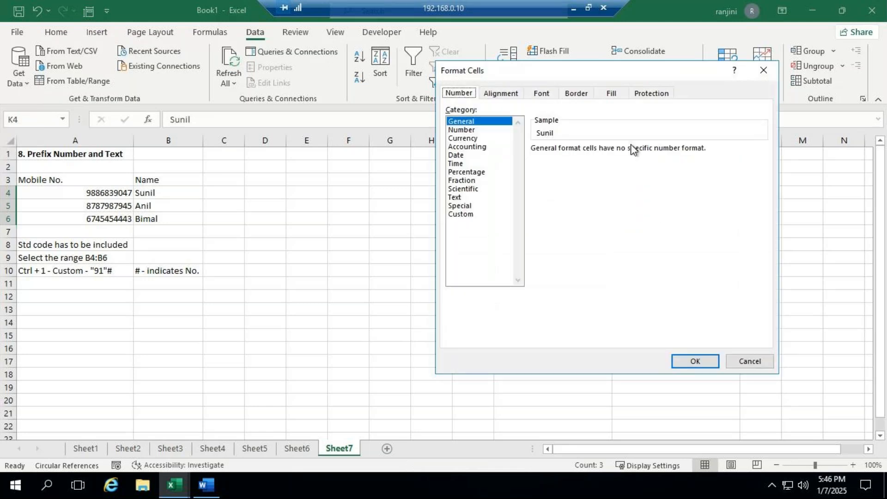
pyautogui.click(462, 215)
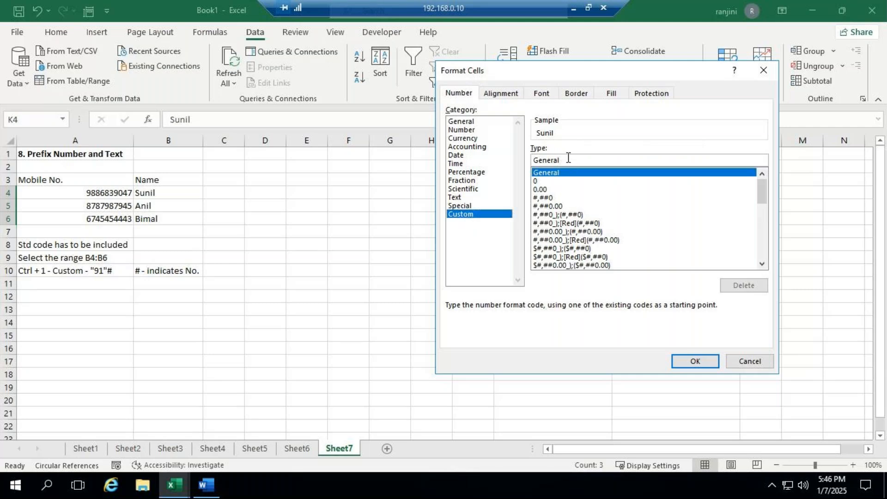
pyautogui.moveTo(569, 158); pyautogui.dragTo(475, 156)
pyautogui.write('"')
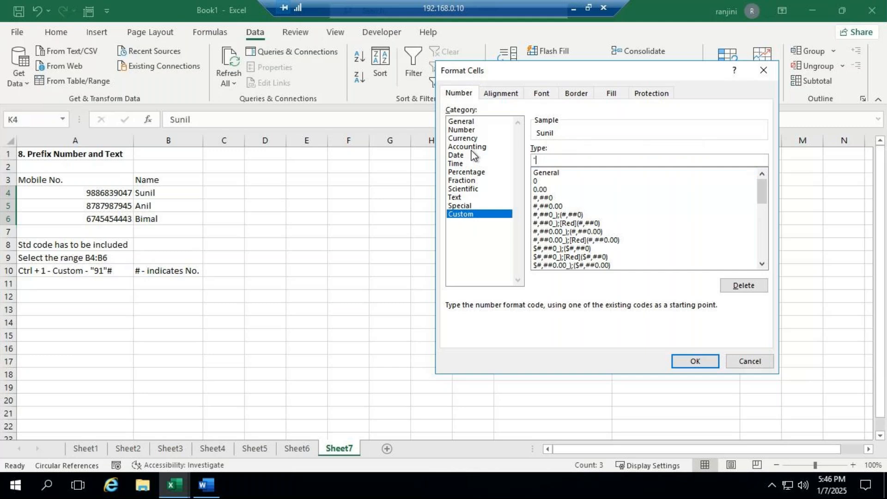
pyautogui.write('Mr."@')
pyautogui.press('Left')
pyautogui.press('Left')
pyautogui.press('Return')
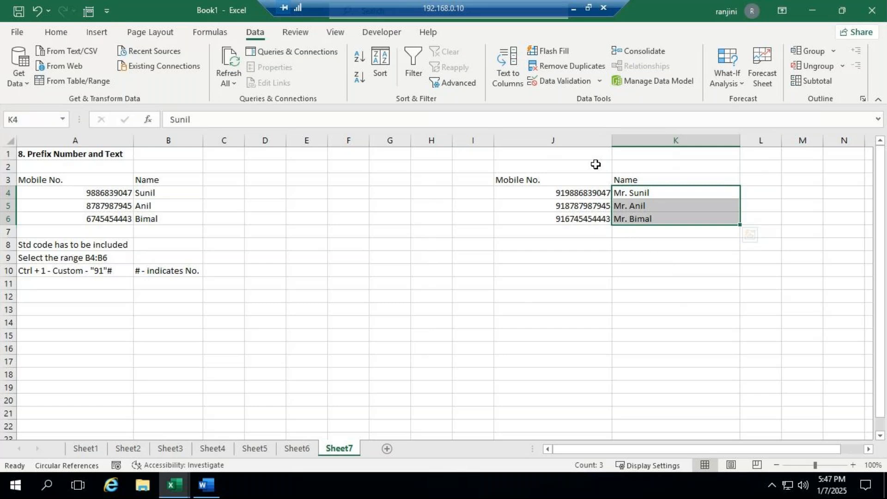
# - Clear the custom format code from the names in K4:K6
pyautogui.hotkey('ctrl', '1')
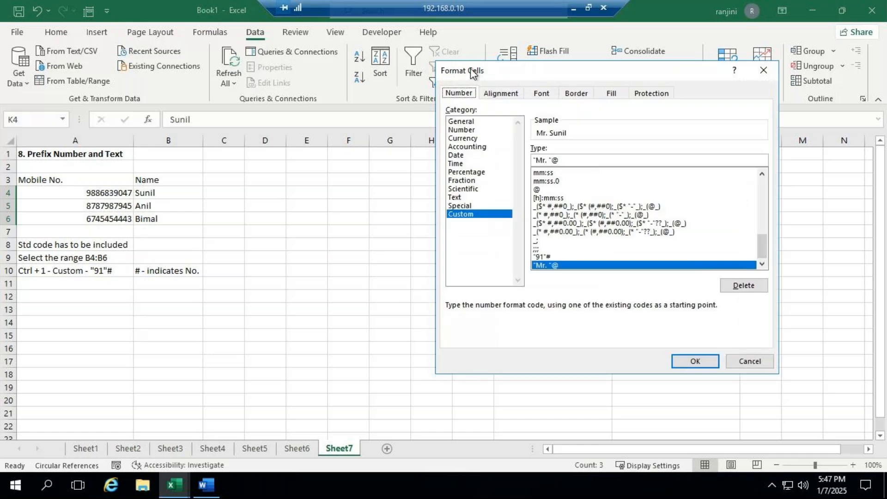
pyautogui.press('Tab')
pyautogui.press('Tab')
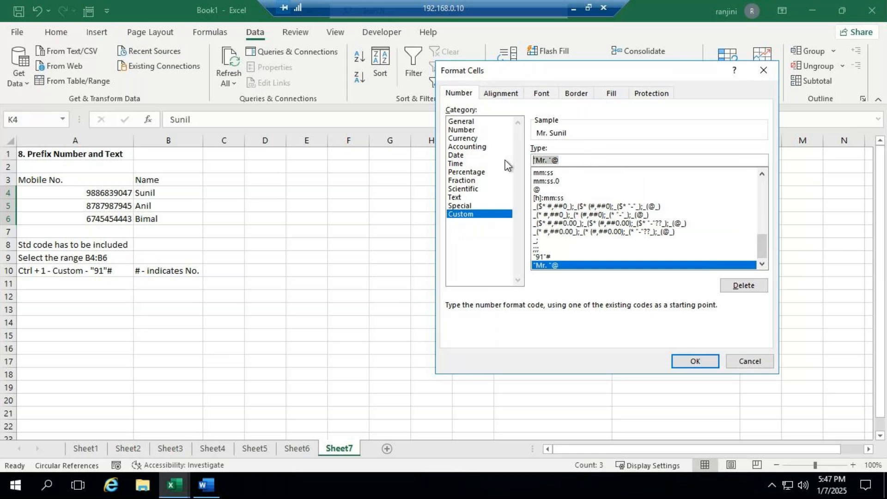
pyautogui.press('BackSpace')
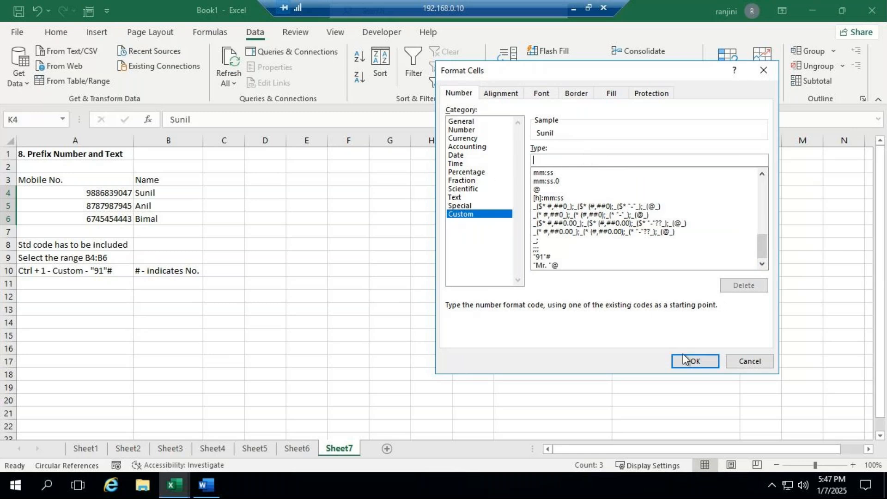
pyautogui.click(683, 360)
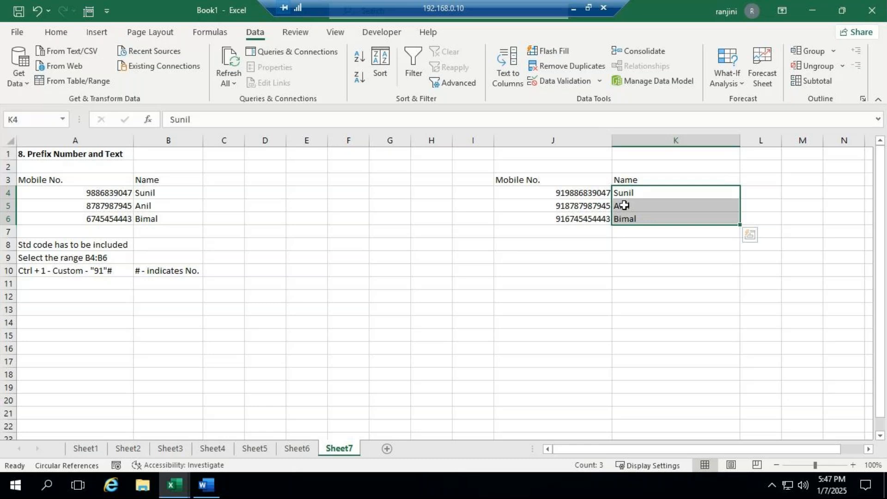
# - Apply the custom format "Mr. "@ to the names in K4:K6, keeping a space after the title
pyautogui.hotkey('ctrl', '1')
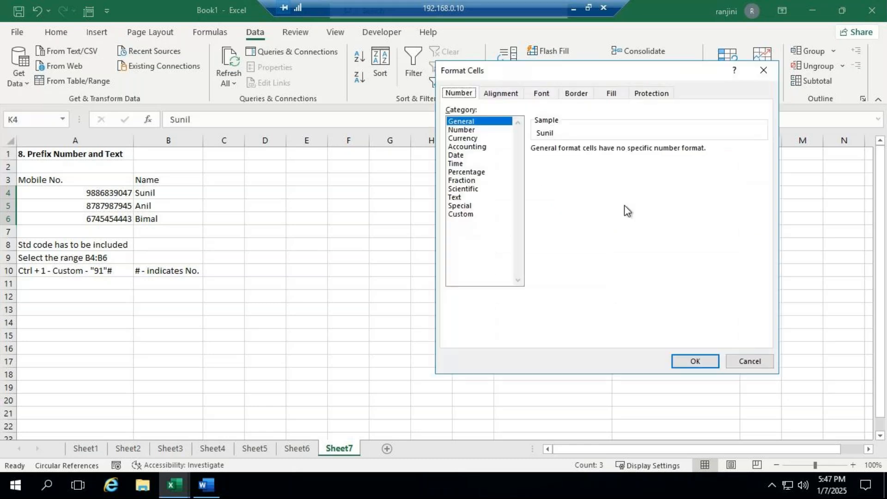
pyautogui.click(471, 216)
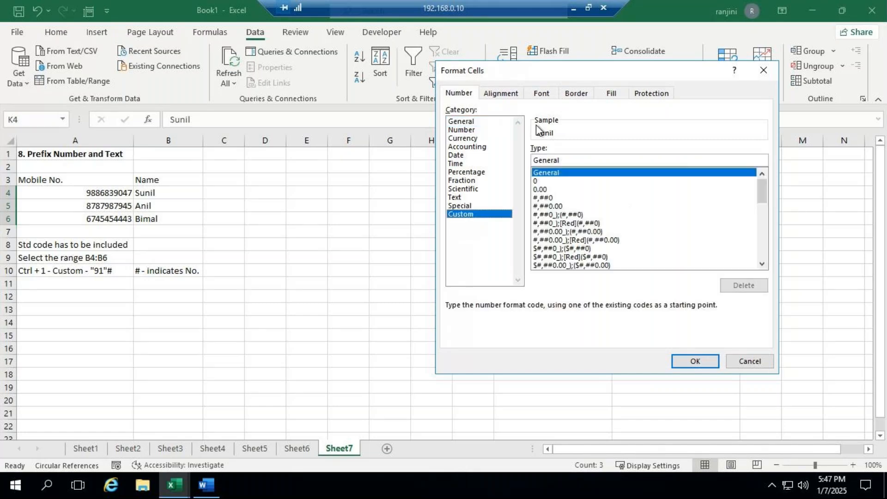
pyautogui.press('Tab')
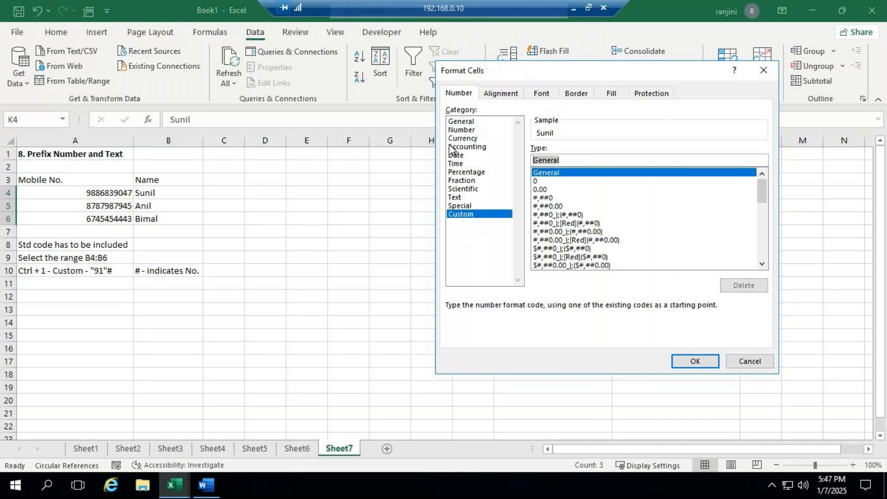
pyautogui.write('"M')
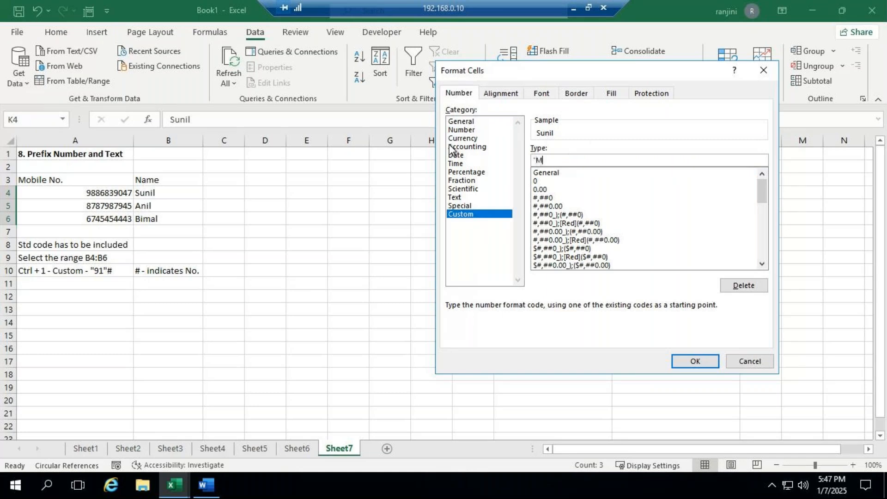
pyautogui.write('r. "@')
pyautogui.click(699, 366)
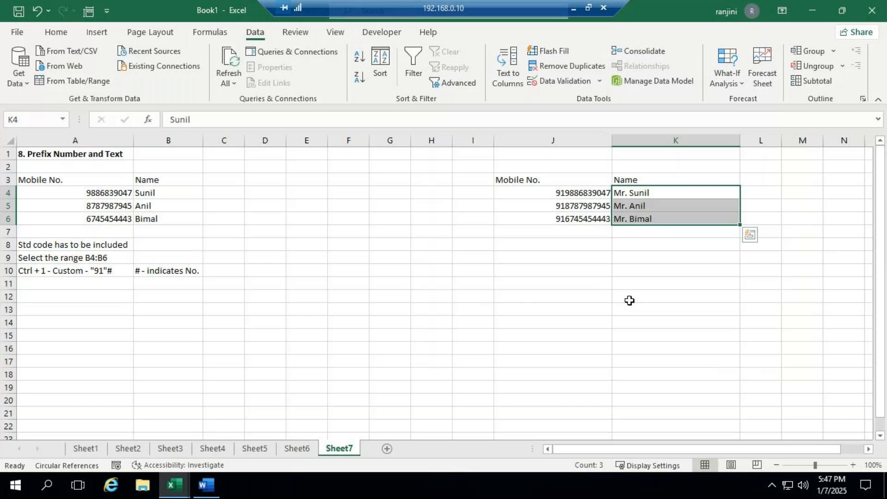
pyautogui.click(629, 301)
# - Clear the custom format code from the mobile numbers in J4:J6
pyautogui.moveTo(560, 192); pyautogui.dragTo(563, 221)
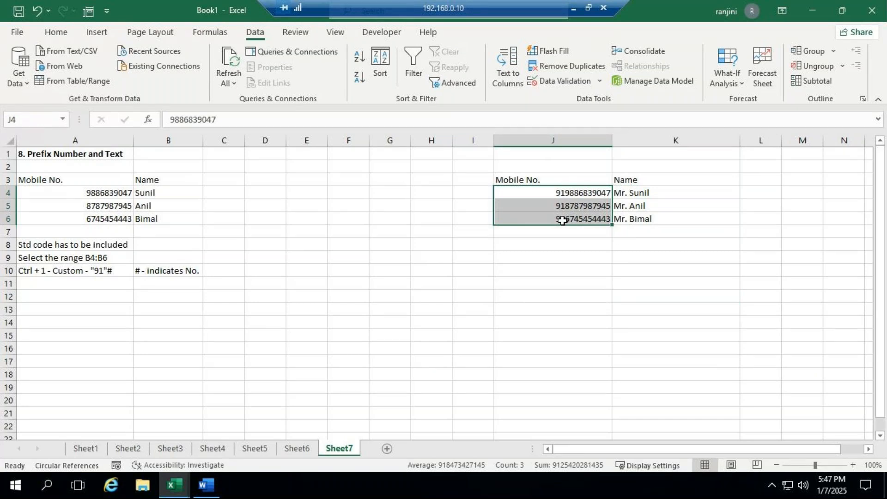
pyautogui.hotkey('ctrl', '1')
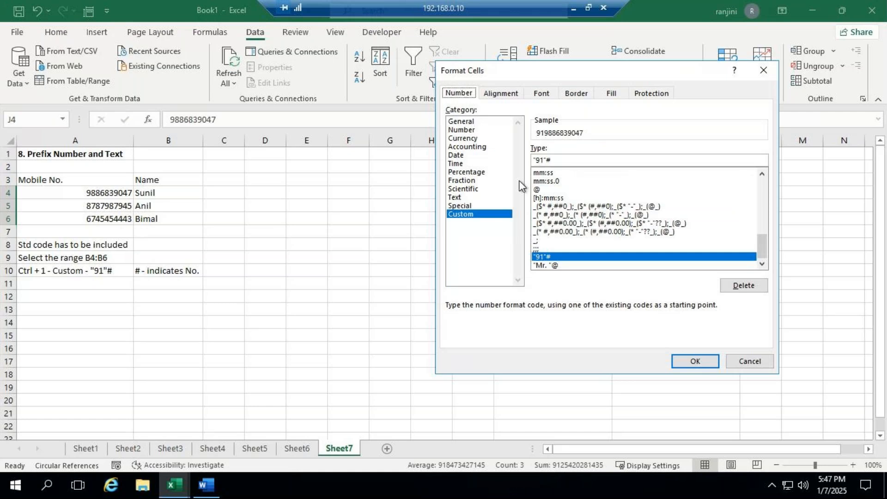
pyautogui.moveTo(550, 163); pyautogui.dragTo(495, 149)
pyautogui.press('BackSpace')
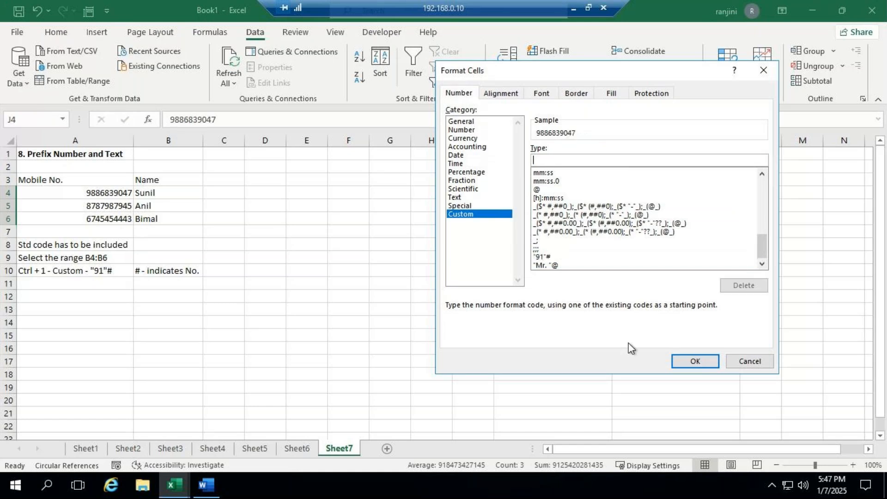
pyautogui.click(693, 360)
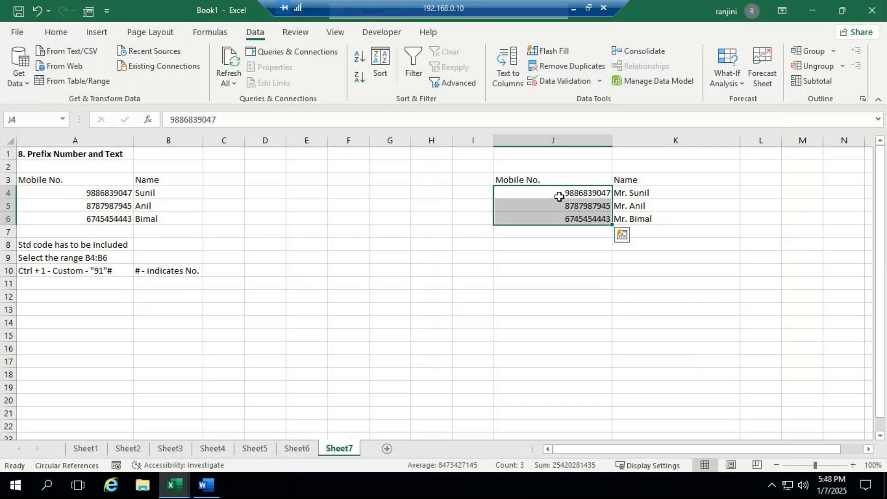
# - Apply the custom format "91" # to the mobile numbers in J4:J6, with a space between the code and the number
pyautogui.hotkey('ctrl', '1')
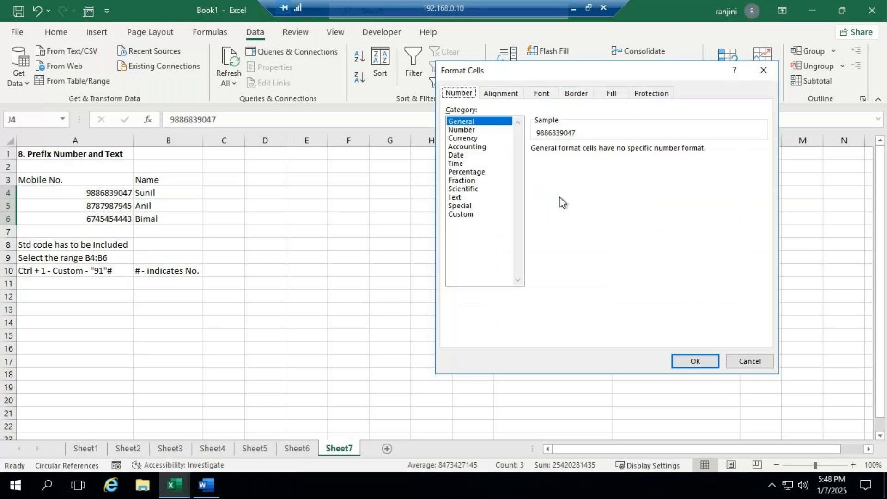
pyautogui.click(479, 214)
pyautogui.doubleClick(571, 159)
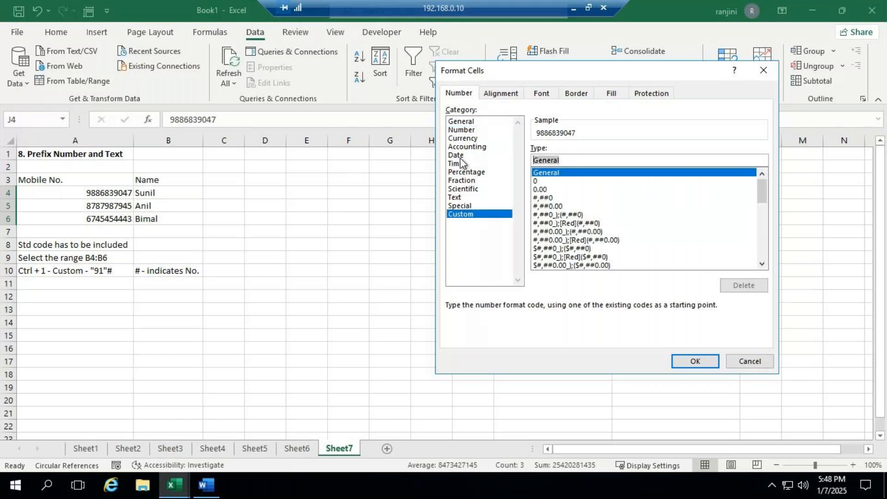
pyautogui.write('"')
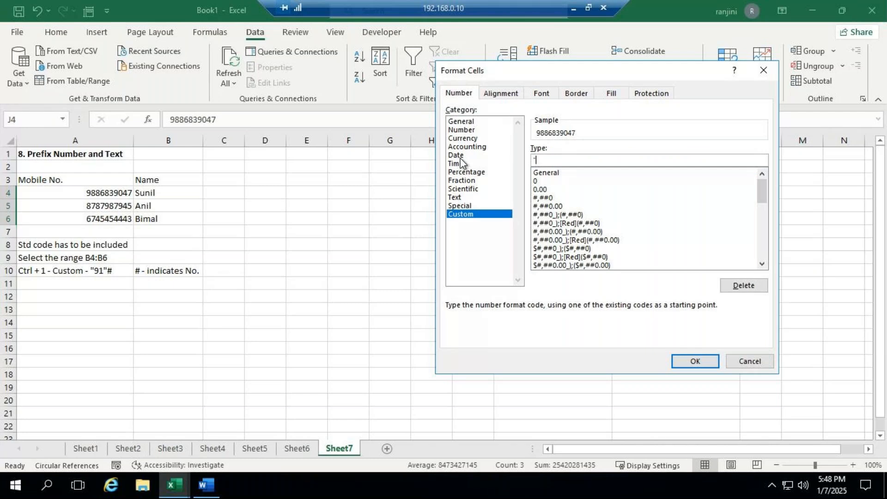
pyautogui.write('91" #')
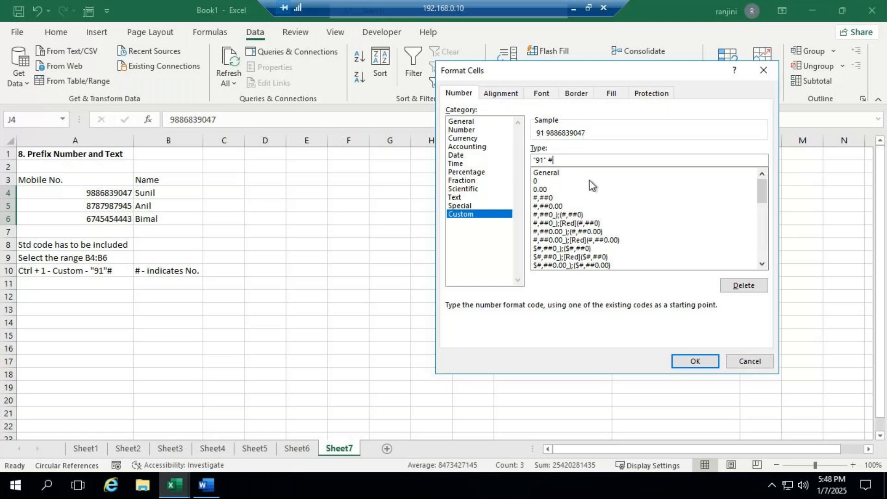
pyautogui.click(546, 160)
pyautogui.click(703, 360)
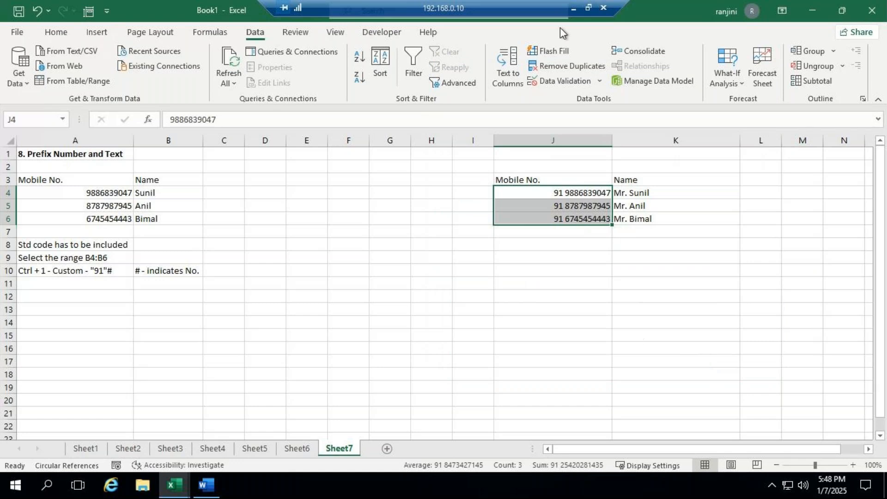
# - Check the GoTo Meeting window for participant replies and return to the Book1 workbook in Excel
pyautogui.click(574, 9)
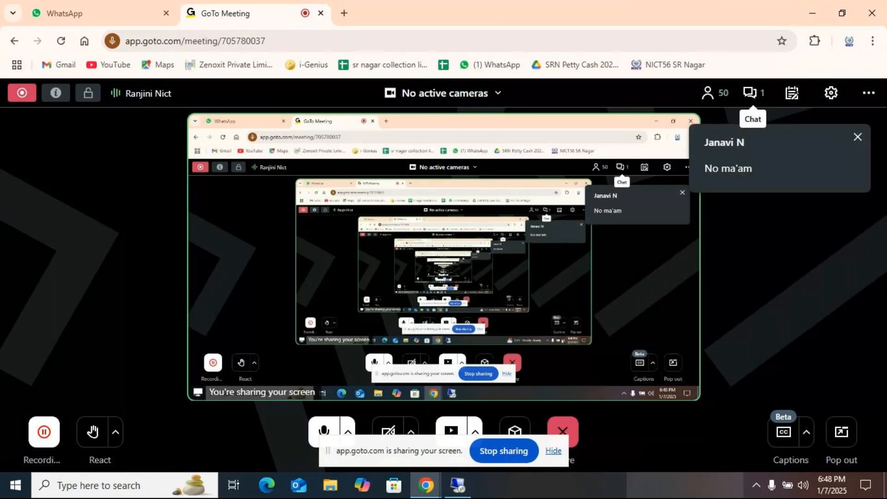
pyautogui.click(459, 484)
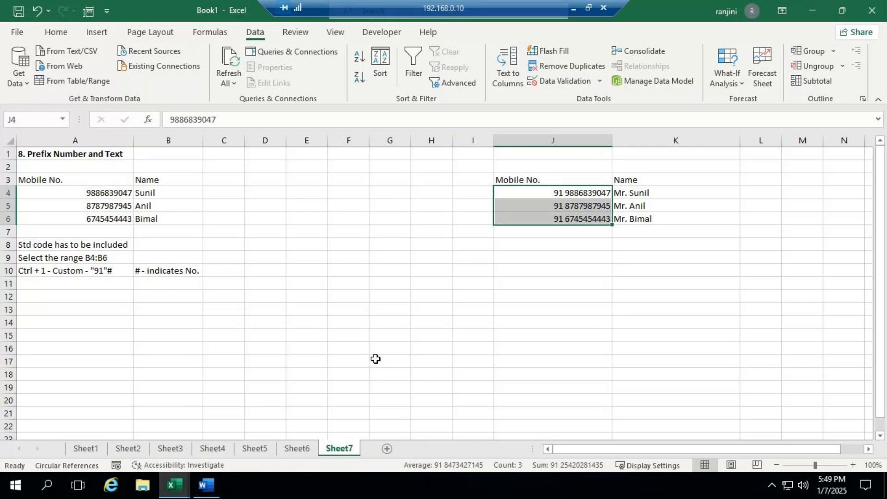
pyautogui.click(345, 348)
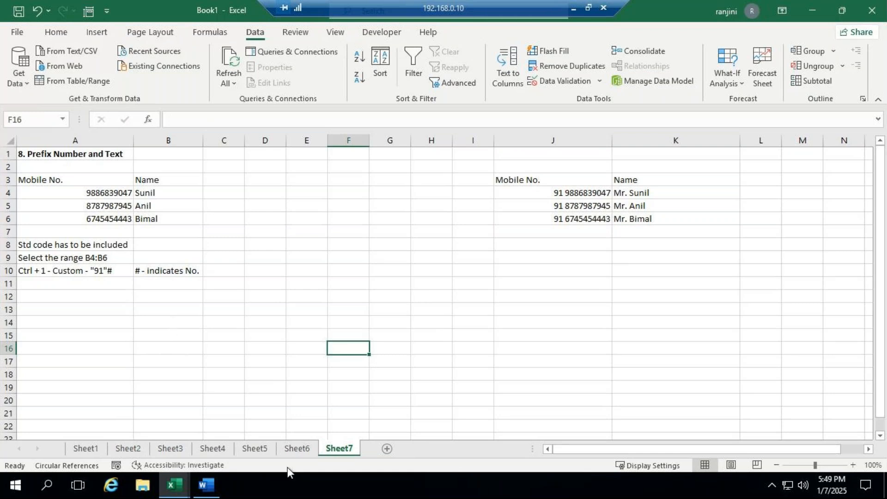
# - Switch to the ADVEXL workbook and copy the Convert Function example in A1:D6 of Sheet9
pyautogui.moveTo(174, 485)
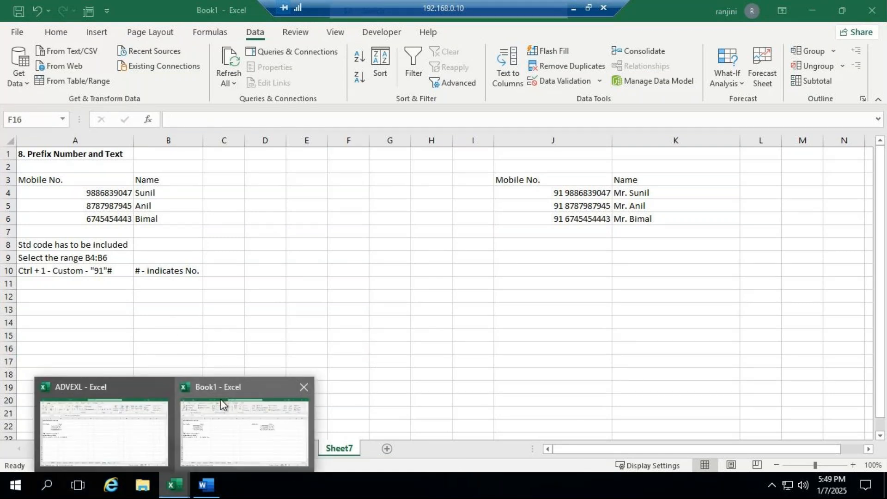
pyautogui.click(139, 385)
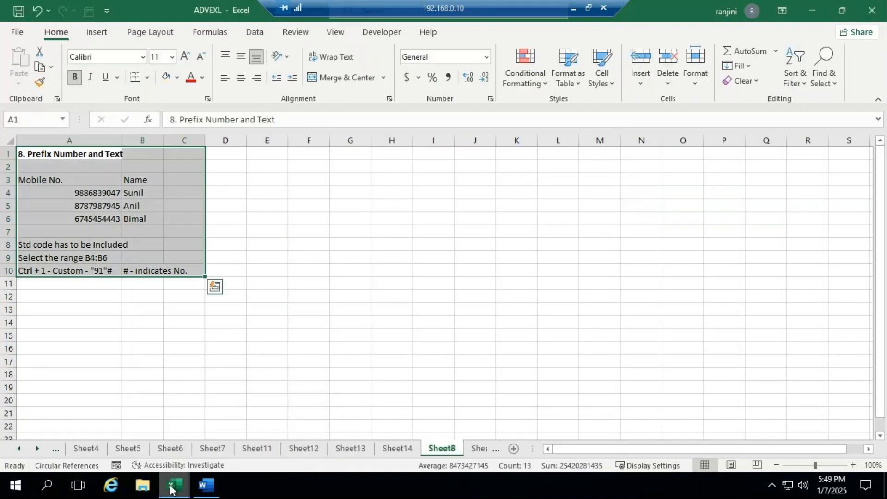
pyautogui.click(480, 452)
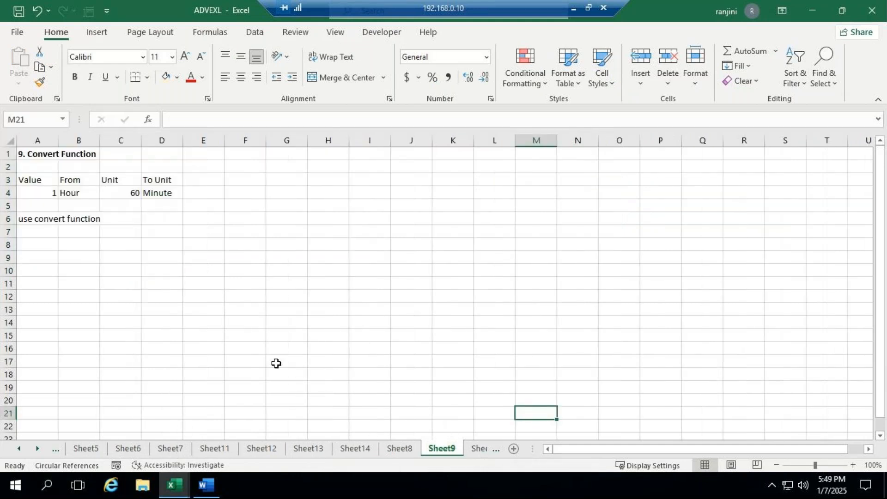
pyautogui.moveTo(22, 148); pyautogui.dragTo(175, 221)
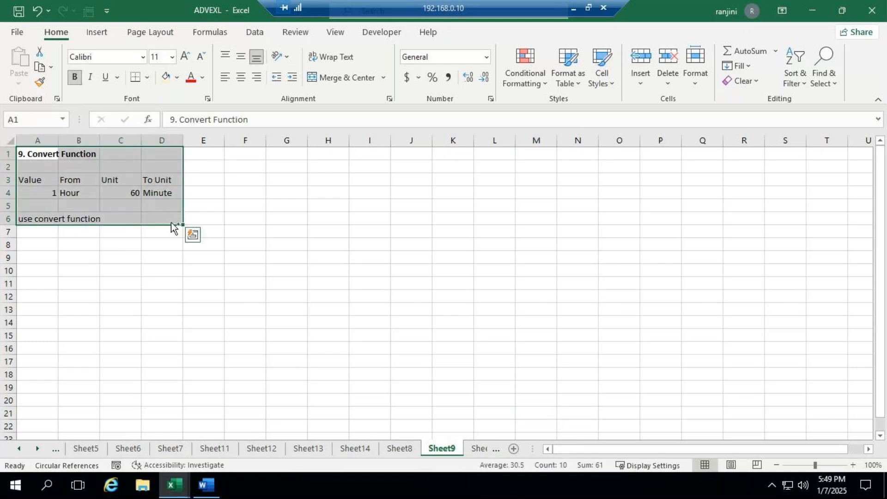
pyautogui.hotkey('ctrl', 'c')
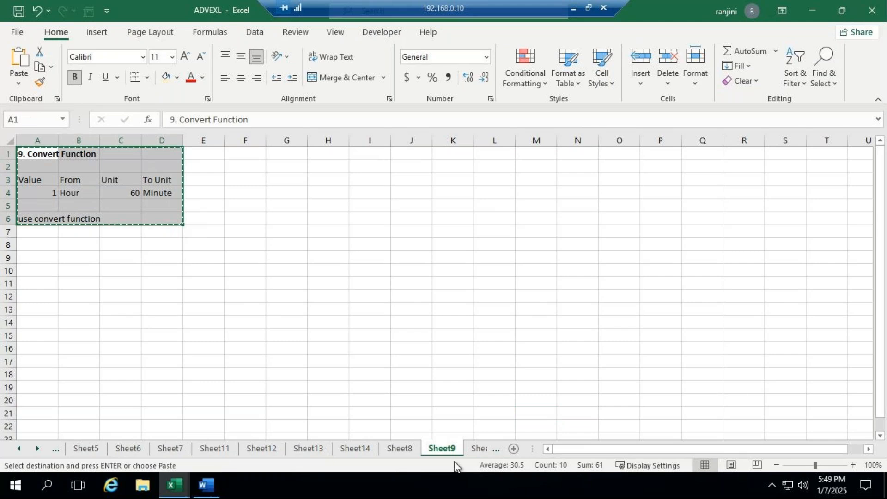
# - Add a new sheet to Book1 and paste the copied Convert Function example at A1
pyautogui.click(175, 483)
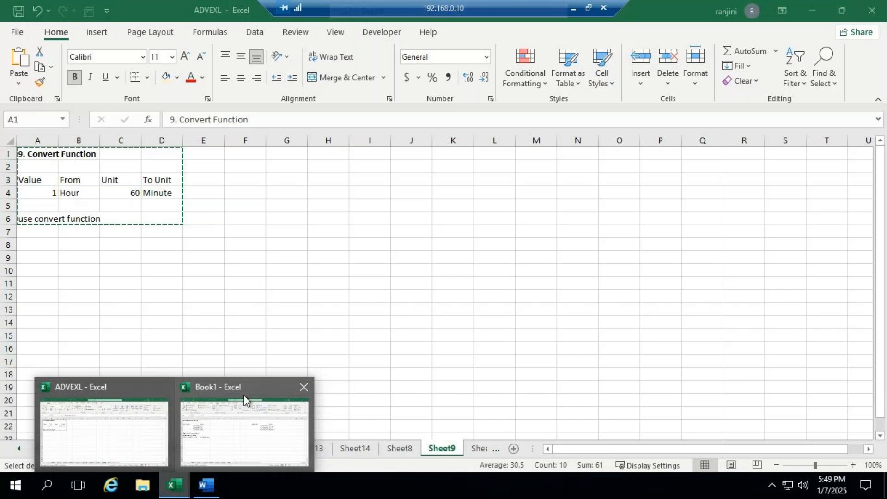
pyautogui.click(244, 432)
pyautogui.click(431, 447)
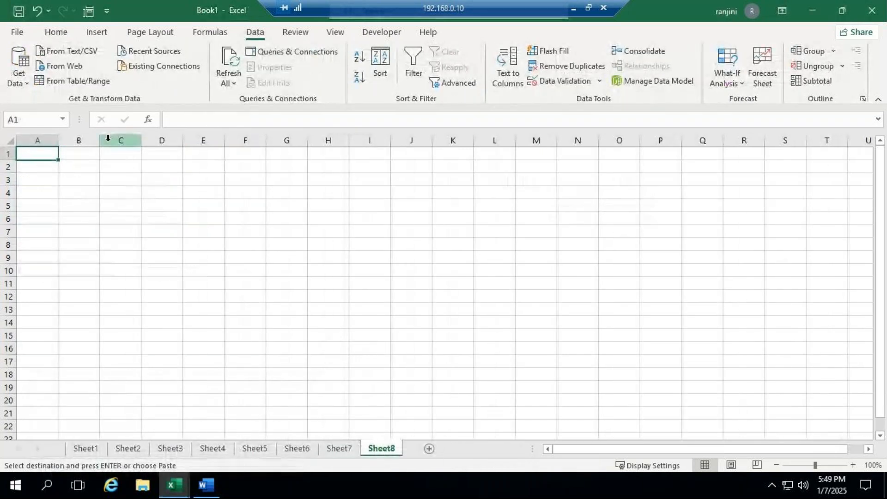
pyautogui.hotkey('ctrl', 'v')
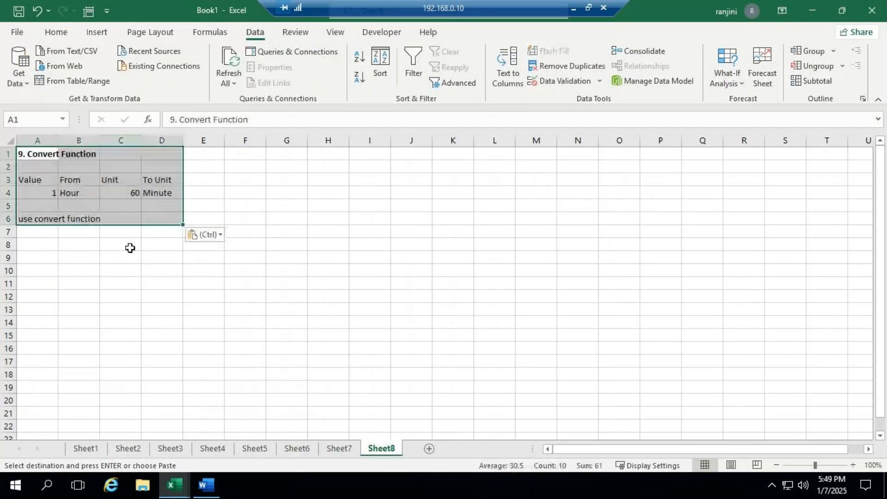
pyautogui.click(826, 466)
pyautogui.click(430, 259)
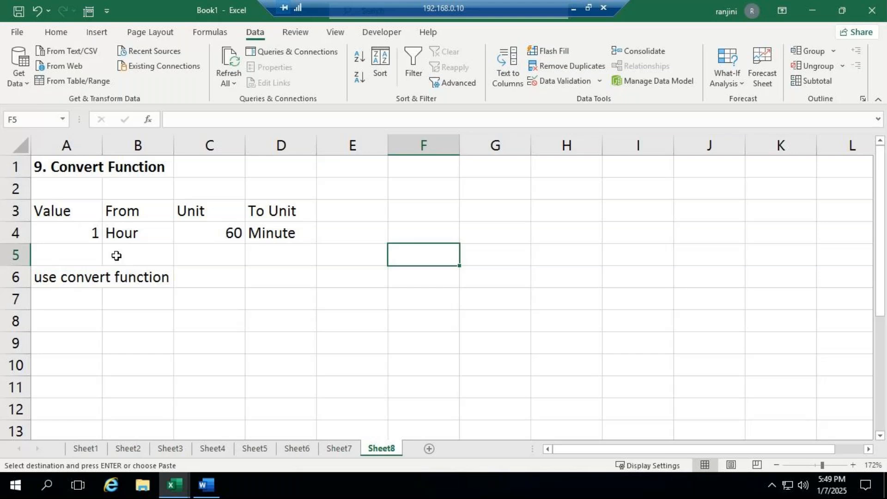
# - Copy the conversion table in A3:D4 and paste it at G3 on the same sheet
pyautogui.click(96, 220)
pyautogui.moveTo(95, 221); pyautogui.dragTo(273, 241)
pyautogui.hotkey('ctrl', 'c')
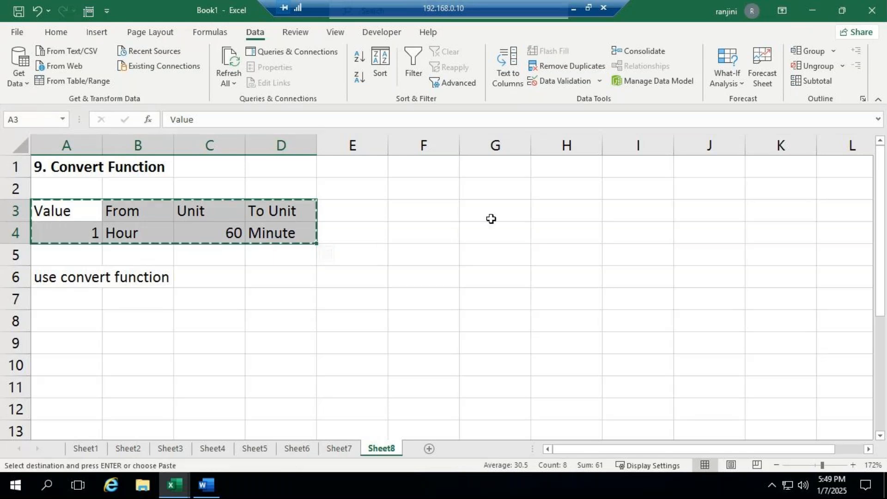
pyautogui.click(491, 215)
pyautogui.hotkey('ctrl', 'v')
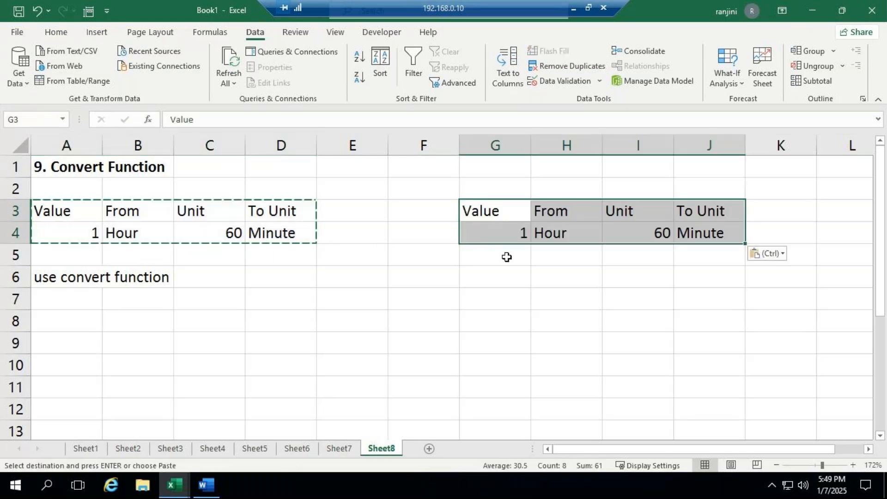
# - Change the To Unit entry in J4 of the copied table to Minutes
pyautogui.click(512, 232)
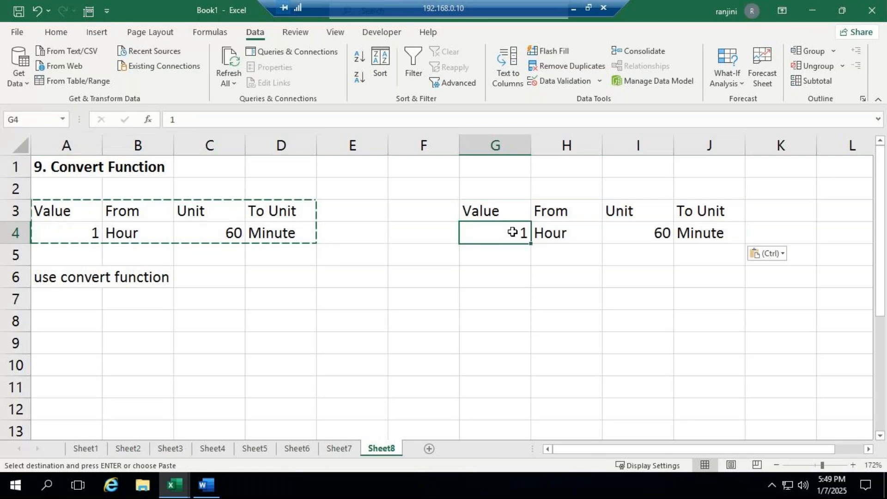
pyautogui.click(568, 231)
pyautogui.click(620, 233)
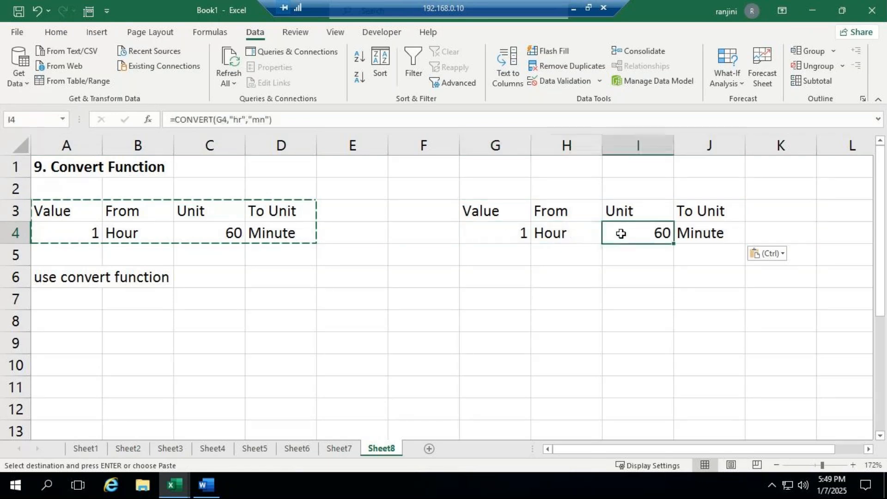
pyautogui.click(710, 235)
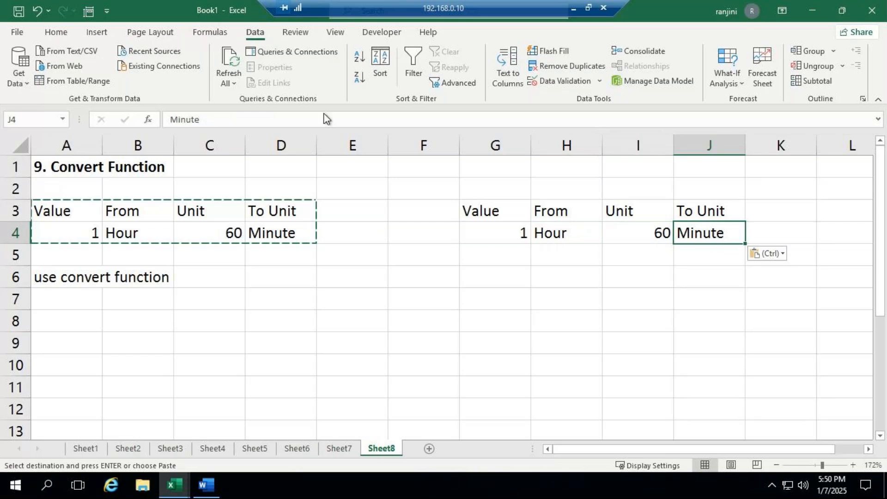
pyautogui.click(205, 120)
pyautogui.write('s')
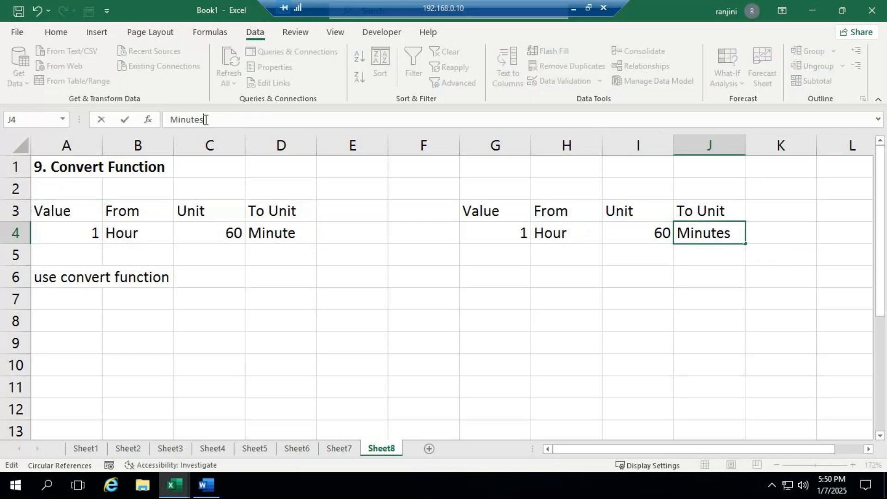
pyautogui.click(554, 254)
# - Delete the CONVERT formula from the Unit cell I4 of the copied table
pyautogui.click(491, 234)
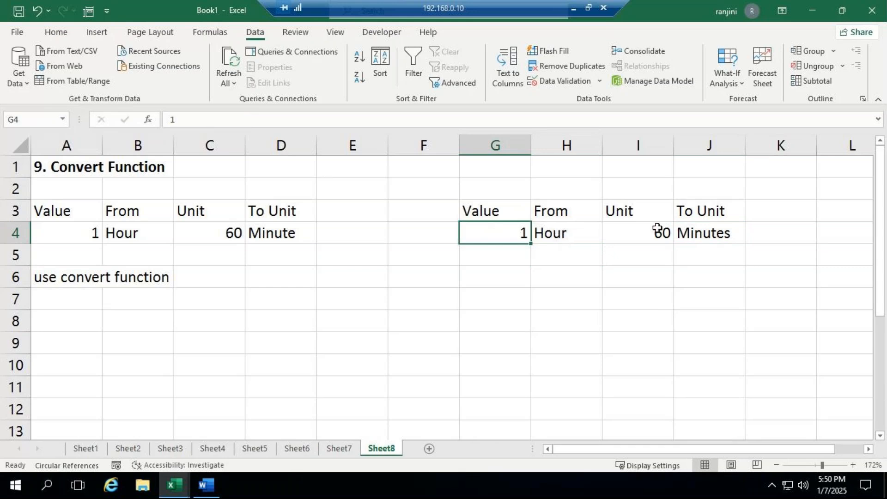
pyautogui.click(630, 236)
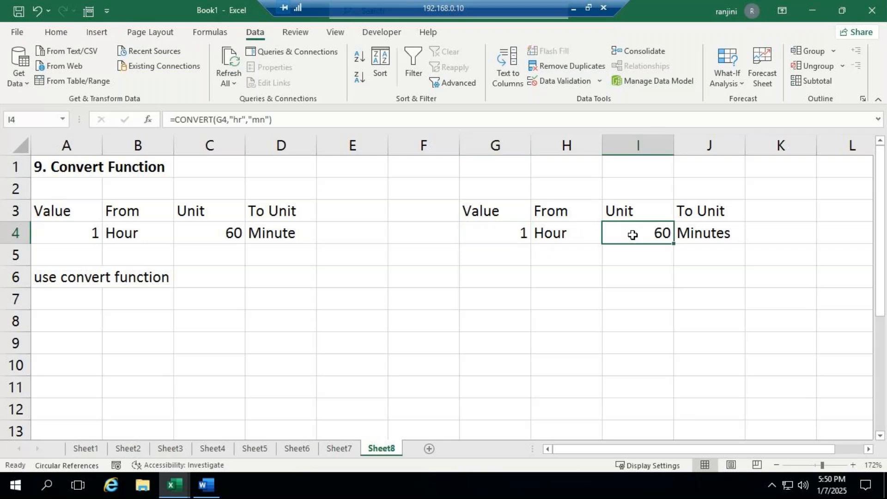
pyautogui.press('Delete')
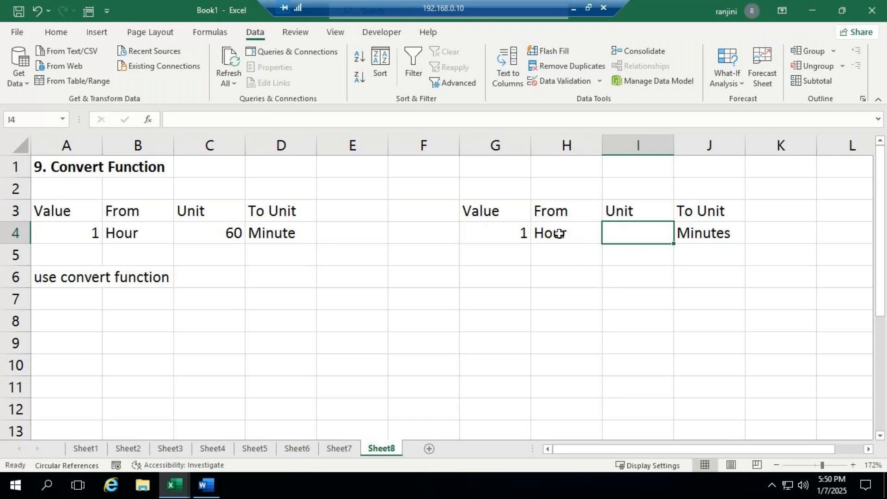
pyautogui.click(701, 234)
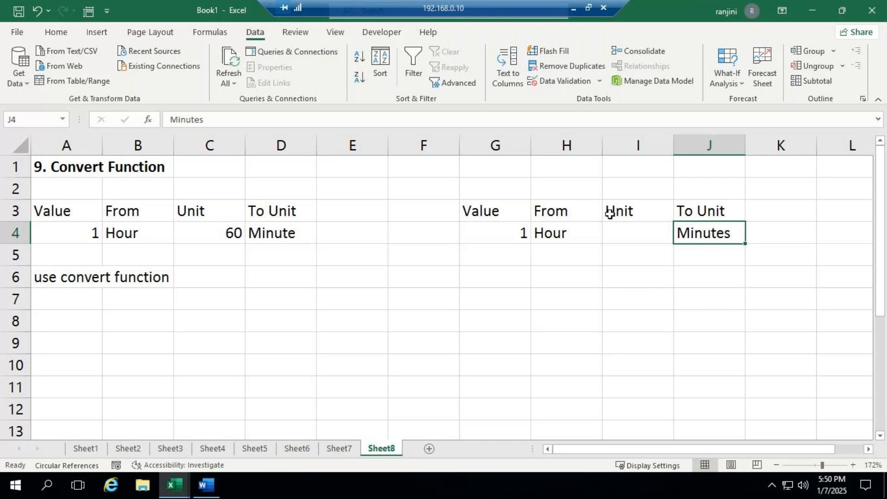
pyautogui.click(628, 228)
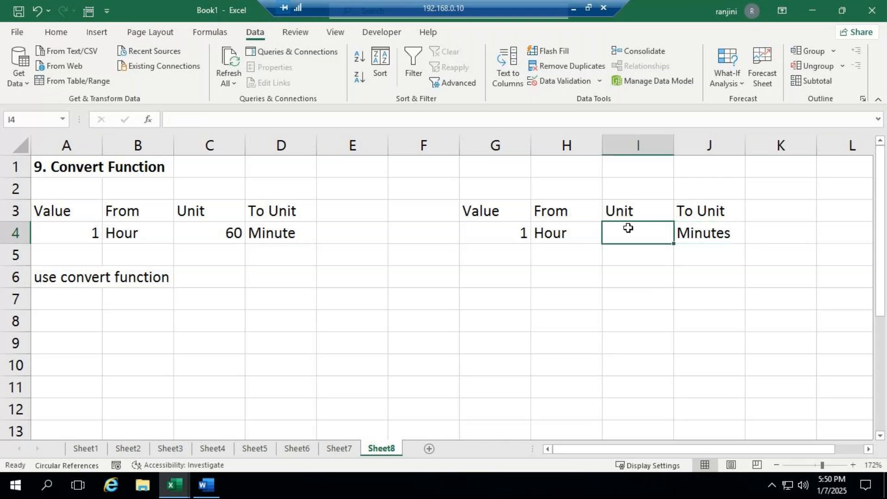
pyautogui.doubleClick(629, 228)
pyautogui.write('=conv')
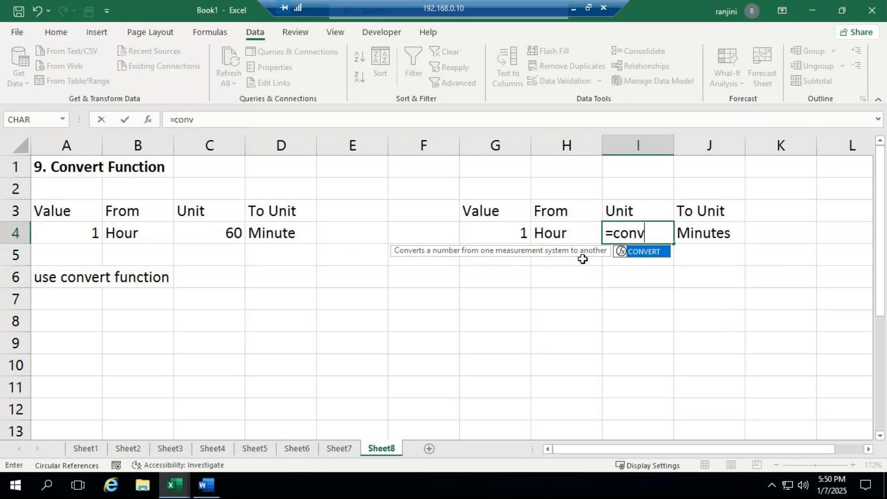
pyautogui.press('Tab')
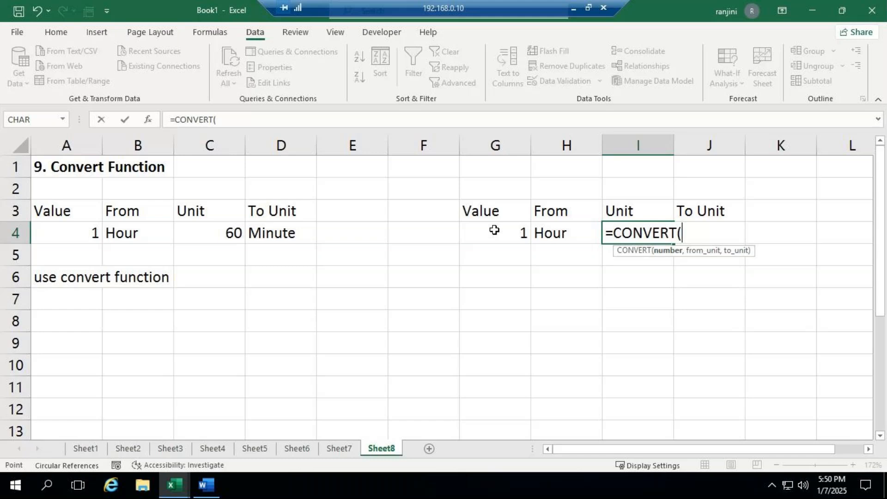
pyautogui.click(494, 233)
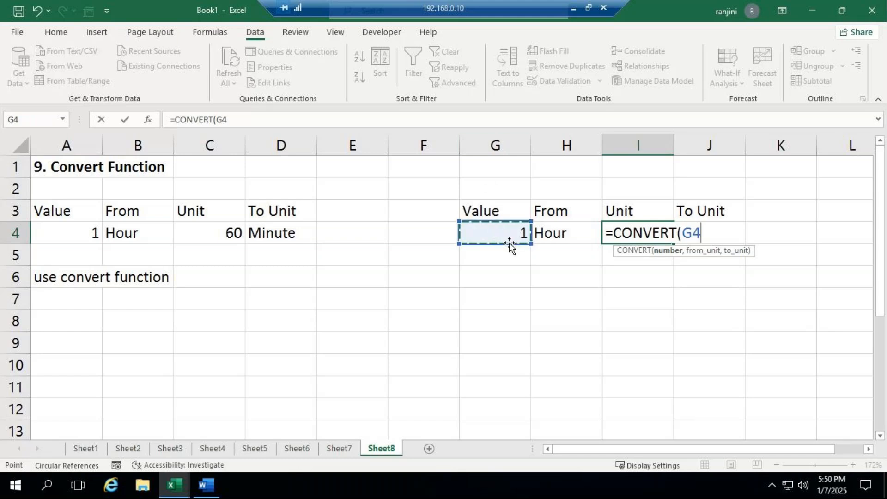
pyautogui.write(',')
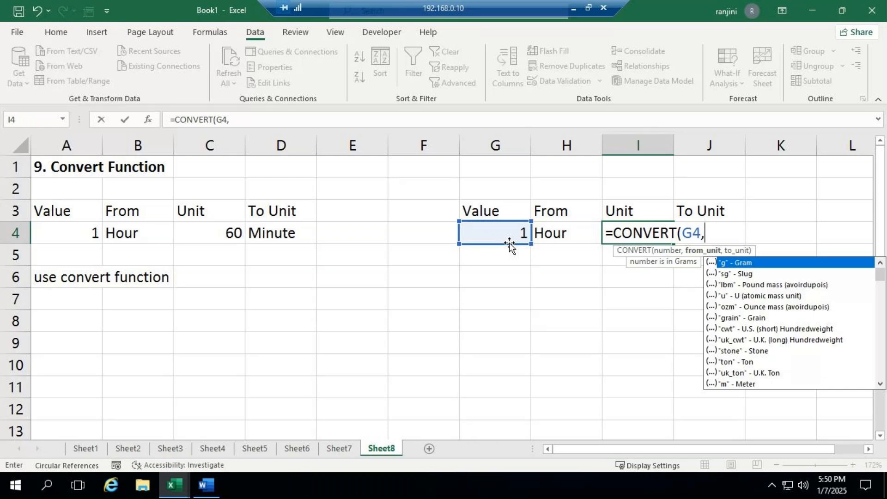
pyautogui.write('h')
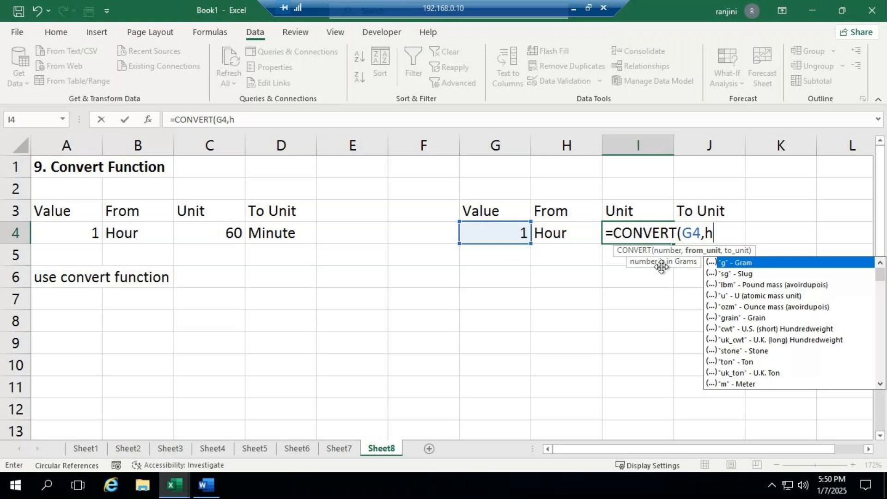
pyautogui.press('BackSpace')
pyautogui.write('min')
pyautogui.press('BackSpace')
pyautogui.press('BackSpace')
pyautogui.press('BackSpace')
pyautogui.press('BackSpace')
pyautogui.press('BackSpace')
pyautogui.press('BackSpace')
pyautogui.press('BackSpace')
pyautogui.press('BackSpace')
pyautogui.press('BackSpace')
pyautogui.press('BackSpace')
pyautogui.press('BackSpace')
pyautogui.press('BackSpace')
pyautogui.press('BackSpace')
pyautogui.press('BackSpace')
pyautogui.press('BackSpace')
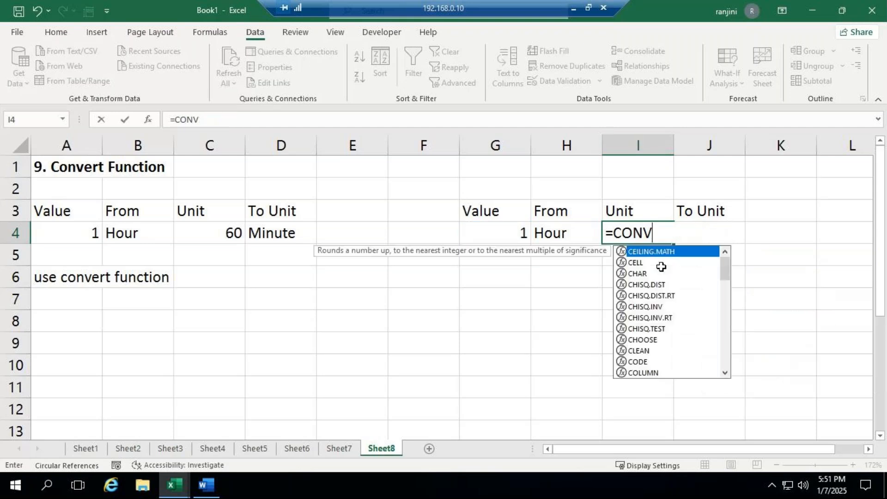
pyautogui.click(582, 292)
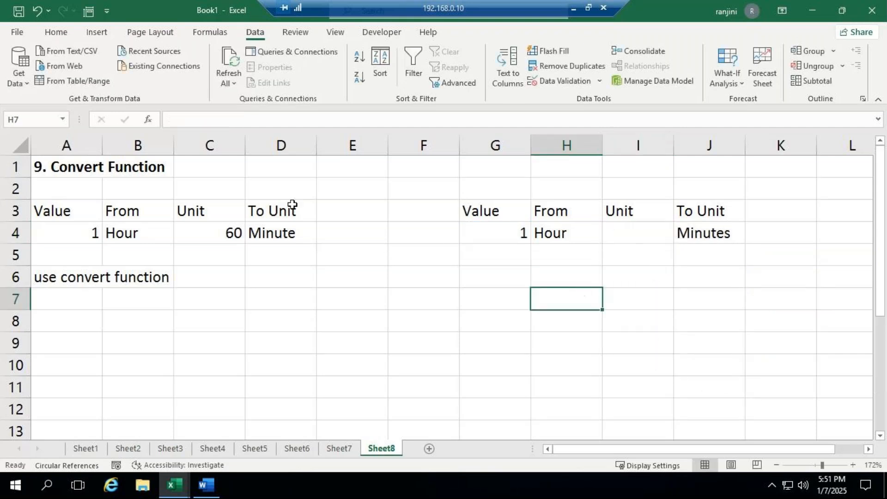
# - Check the reference formula in C4 and start a CONVERT formula in I4 with G4 as its number argument
pyautogui.click(273, 232)
pyautogui.click(232, 233)
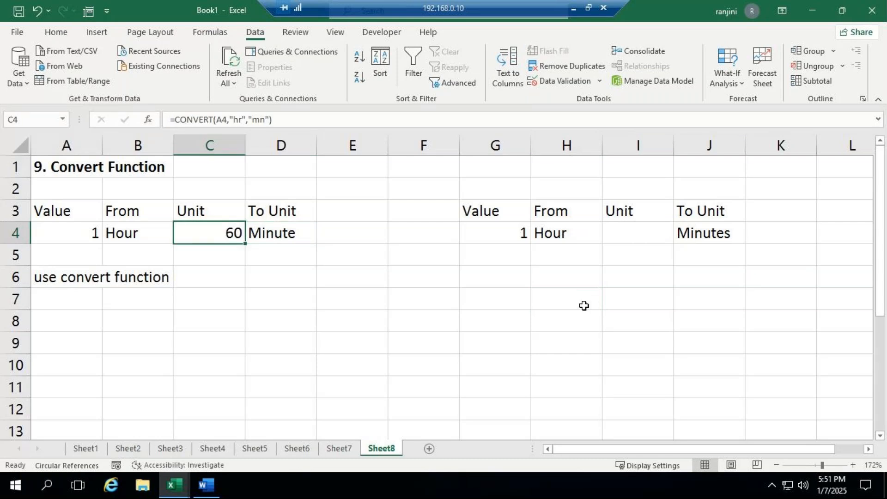
pyautogui.click(631, 236)
pyautogui.write('=')
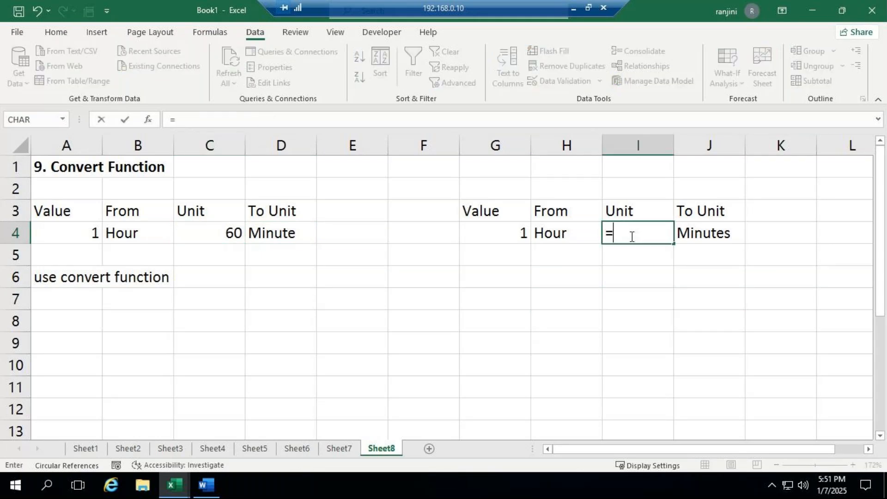
pyautogui.write('con')
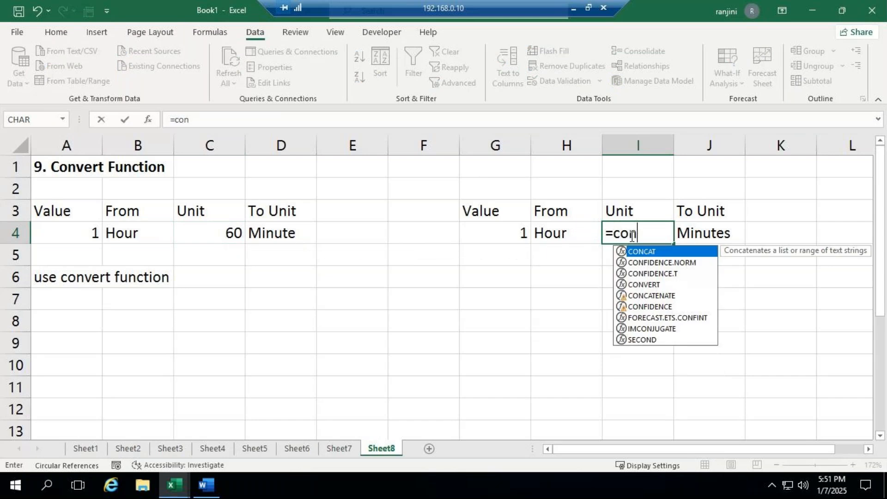
pyautogui.click(652, 285)
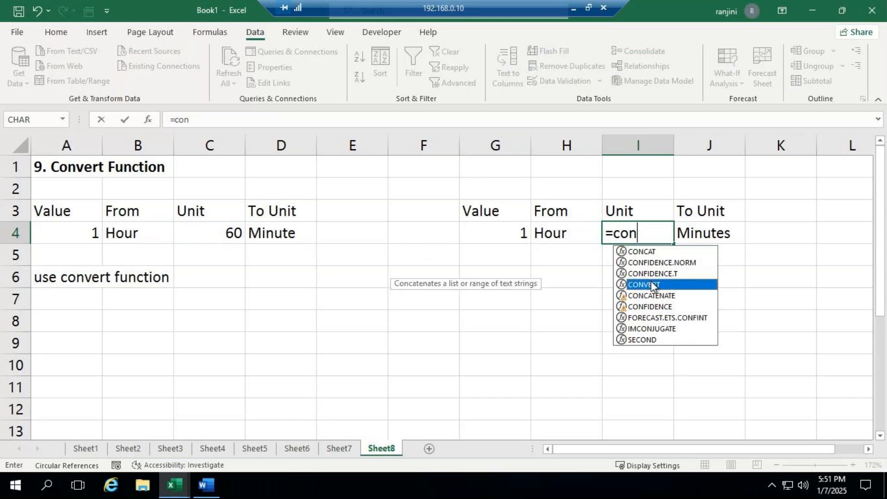
pyautogui.doubleClick(651, 283)
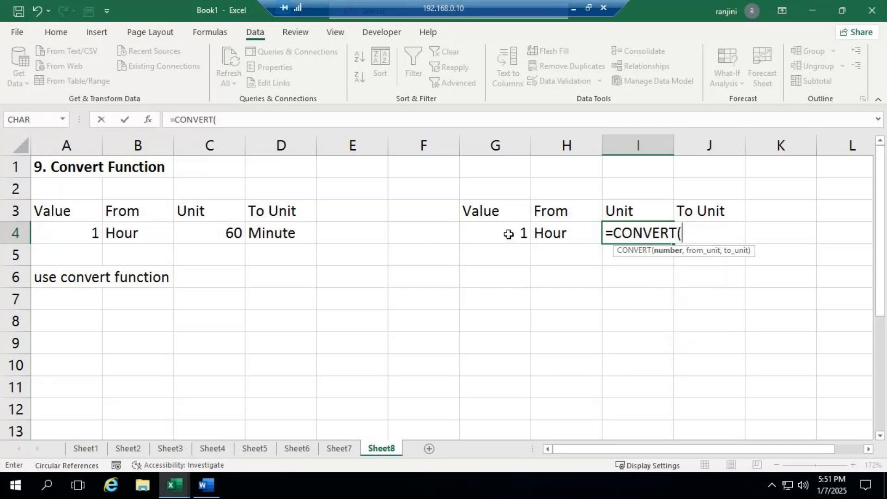
pyautogui.click(509, 235)
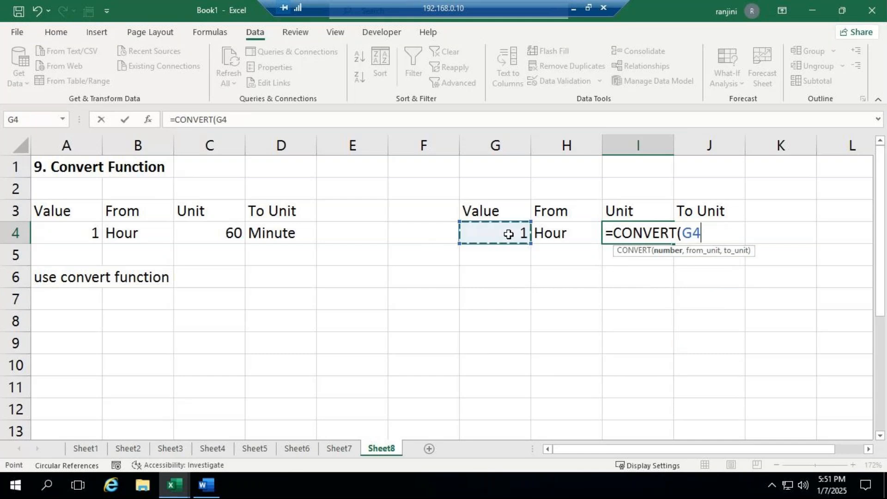
# - Complete the CONVERT formula in I4 with "hr" as the from unit and "mn" as the to unit
pyautogui.write(',"')
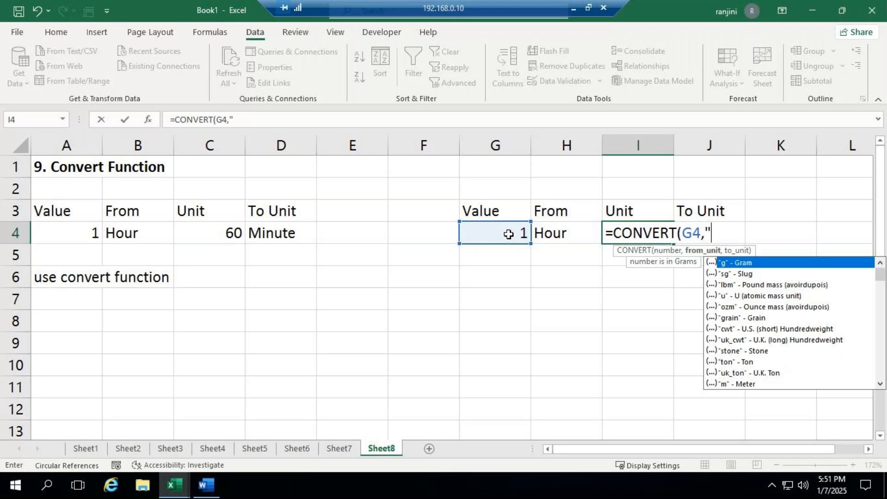
pyautogui.write('h')
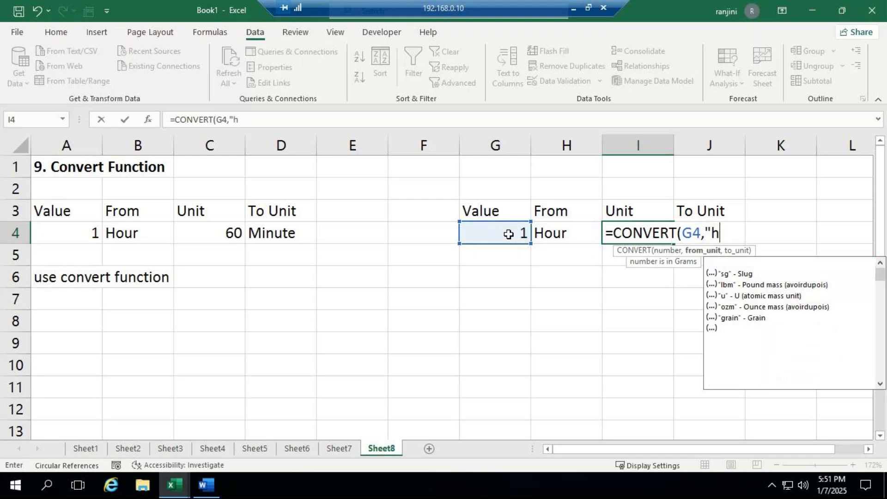
pyautogui.write('r"')
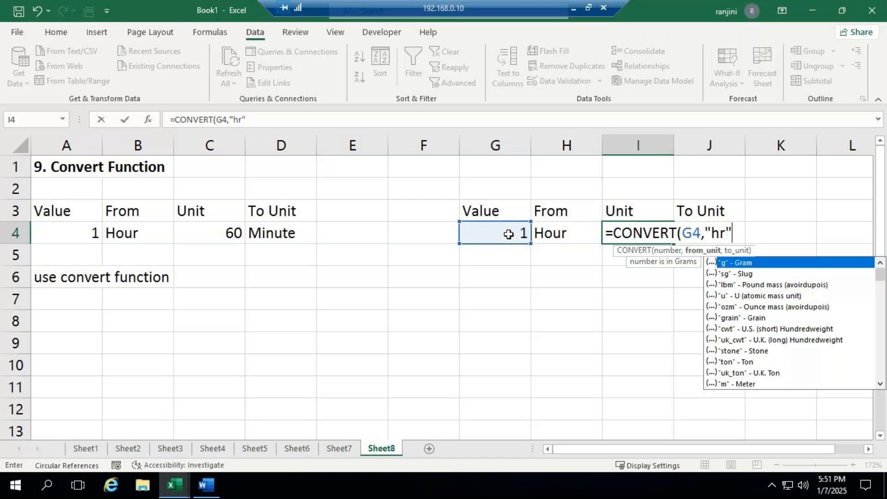
pyautogui.write(',')
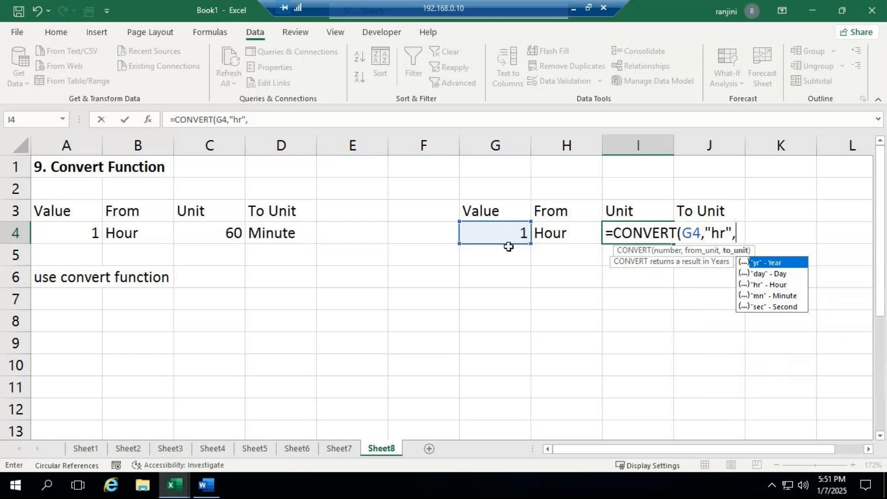
pyautogui.press('Down')
pyautogui.press('Down')
pyautogui.press('Down')
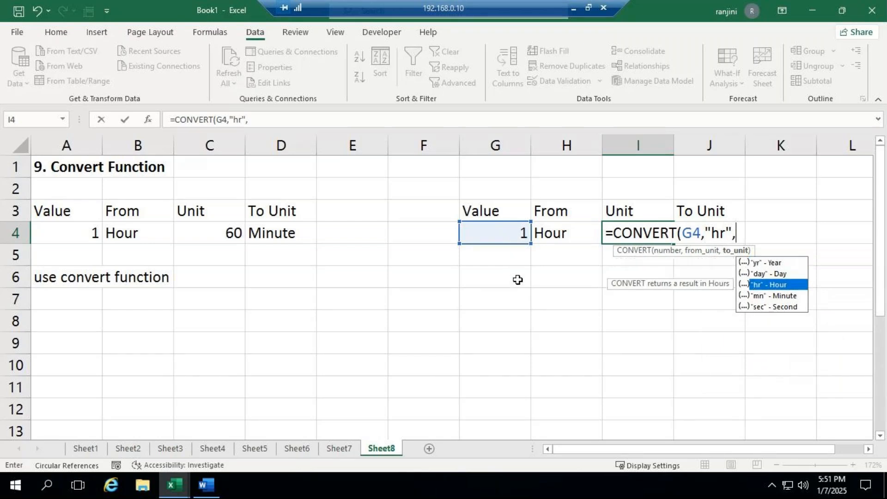
pyautogui.press('Escape')
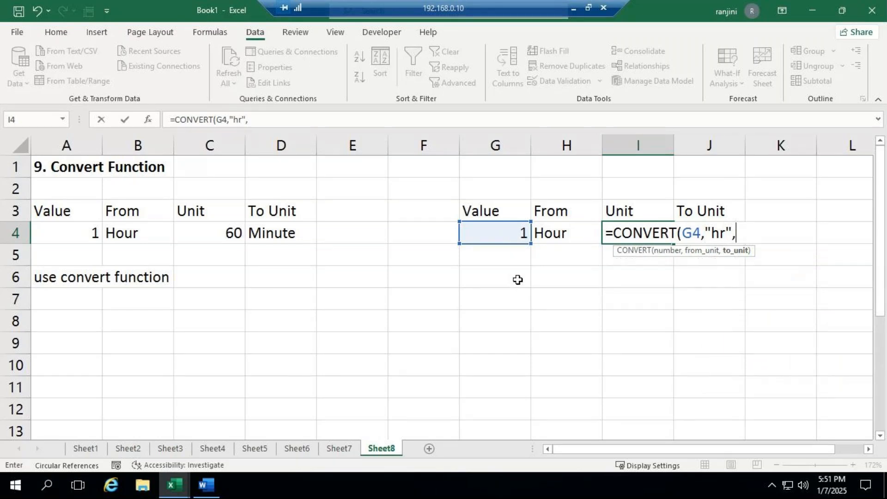
pyautogui.write('"mn")')
pyautogui.press('Return')
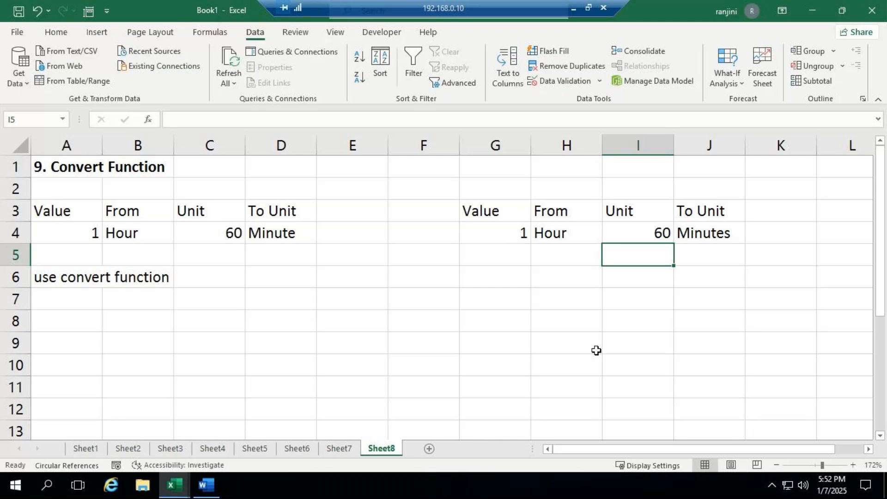
# - Start another CONVERT formula in I5 with G4 as its number, up to the from_unit argument
pyautogui.click(568, 257)
pyautogui.click(620, 255)
pyautogui.doubleClick(620, 255)
pyautogui.write('=')
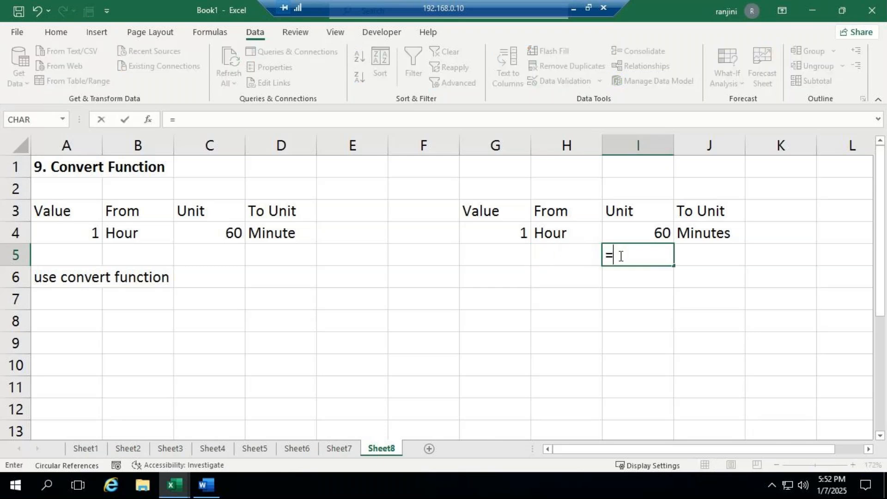
pyautogui.write('co')
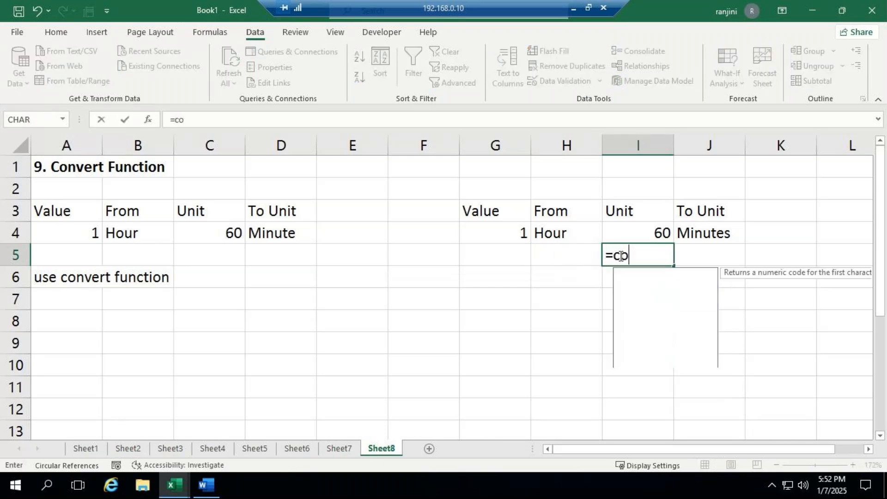
pyautogui.write('n')
pyautogui.press('Down')
pyautogui.press('Down')
pyautogui.press('Down')
pyautogui.press('Tab')
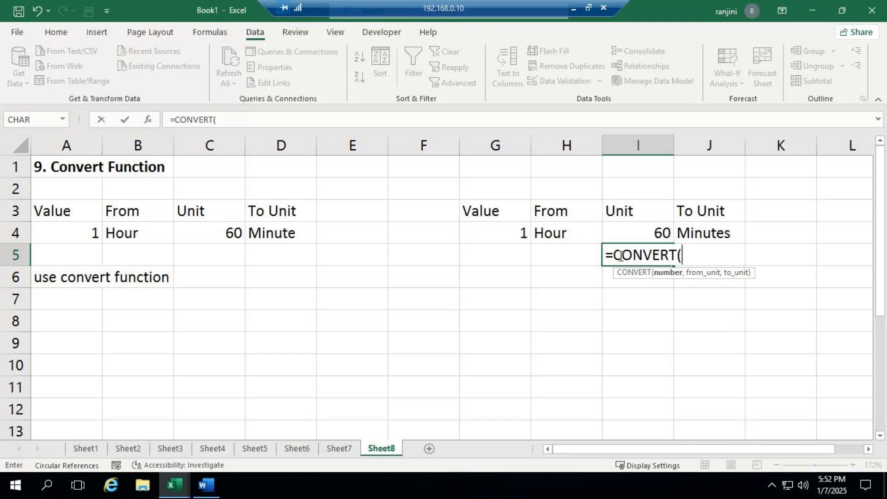
pyautogui.click(499, 233)
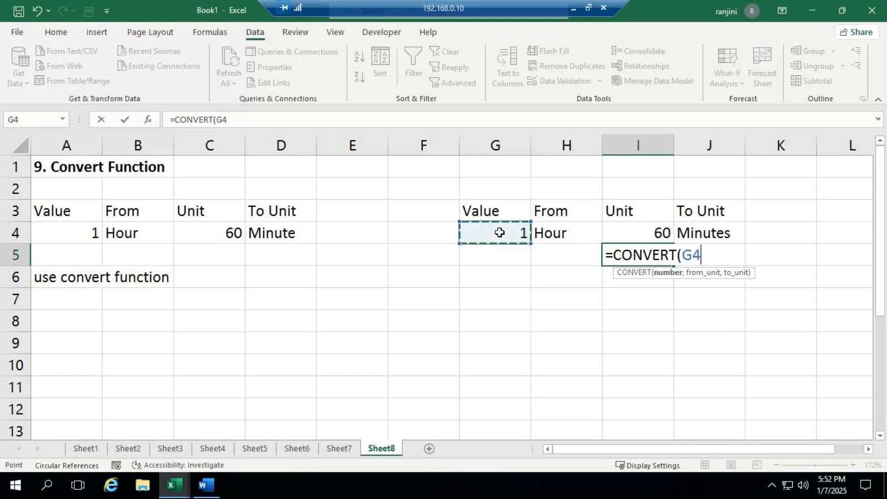
pyautogui.write(',')
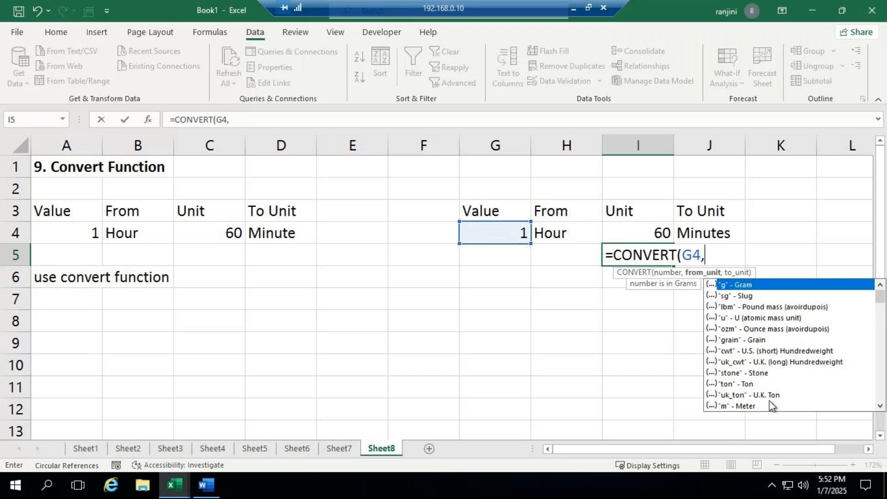
# - Examine the available from_unit codes for CONVERT, from the mass and distance units through time, pressure, energy and volume, and return to the list's start
pyautogui.click(881, 407)
pyautogui.click(880, 406)
pyautogui.click(881, 406)
pyautogui.click(881, 406)
pyautogui.click(881, 406)
pyautogui.click(880, 407)
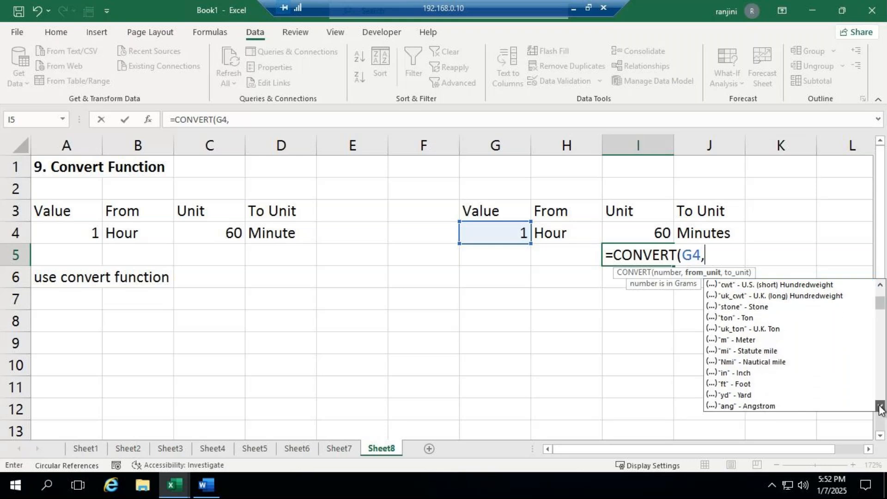
pyautogui.click(880, 406)
pyautogui.click(880, 407)
pyautogui.click(880, 407)
pyautogui.click(881, 406)
pyautogui.click(880, 406)
pyautogui.click(880, 406)
pyautogui.click(880, 406)
pyautogui.click(880, 407)
pyautogui.click(881, 406)
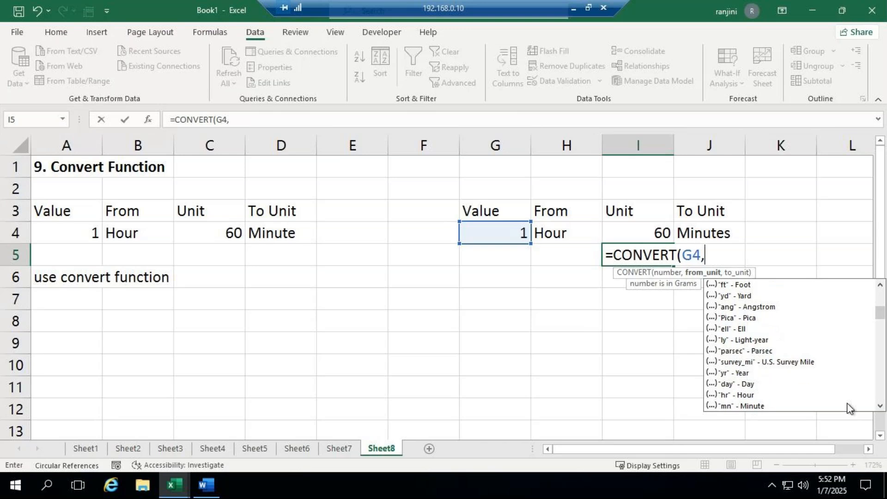
pyautogui.click(881, 406)
pyautogui.click(881, 407)
pyautogui.click(882, 406)
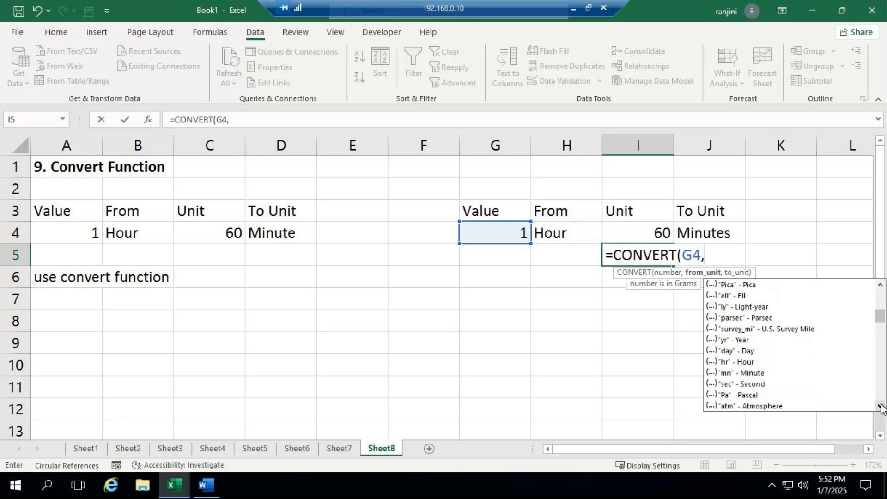
pyautogui.click(881, 407)
pyautogui.click(881, 406)
pyautogui.click(881, 406)
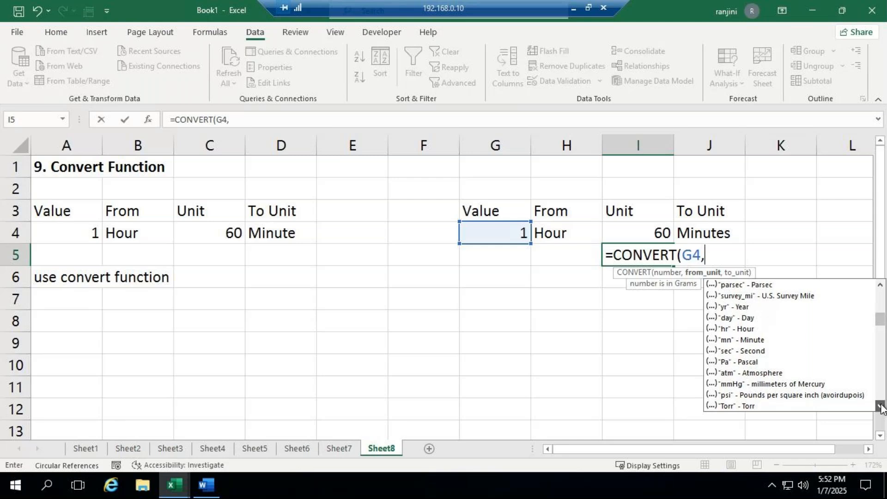
pyautogui.click(882, 406)
pyautogui.click(882, 406)
pyautogui.click(881, 407)
pyautogui.click(881, 407)
pyautogui.click(882, 406)
pyautogui.click(881, 407)
pyautogui.click(881, 407)
pyautogui.click(881, 407)
pyautogui.click(882, 407)
pyautogui.click(881, 407)
pyautogui.click(881, 407)
pyautogui.click(881, 406)
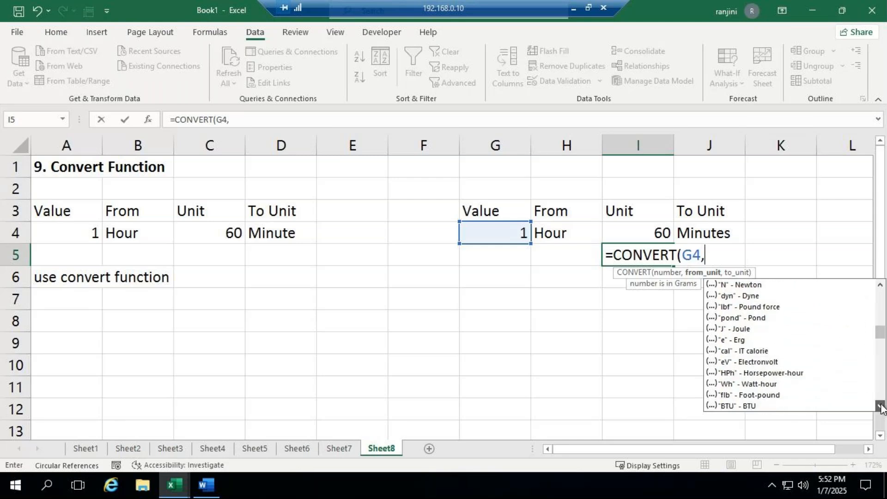
pyautogui.click(881, 407)
pyautogui.click(881, 407)
pyautogui.click(881, 407)
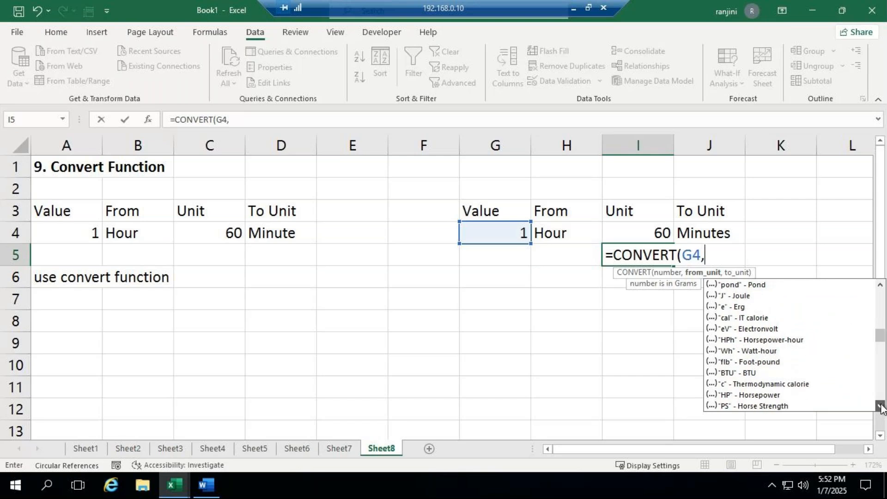
pyautogui.click(881, 407)
pyautogui.click(882, 406)
pyautogui.click(881, 407)
pyautogui.click(881, 407)
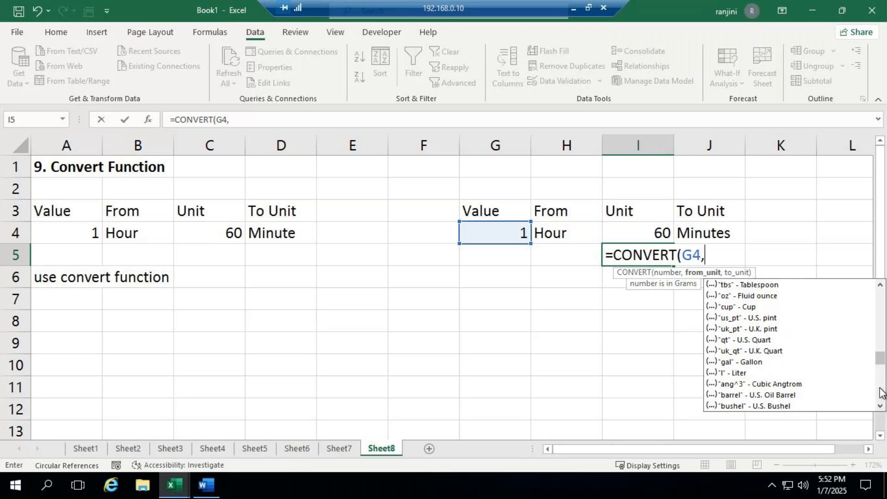
pyautogui.moveTo(881, 360); pyautogui.dragTo(883, 300)
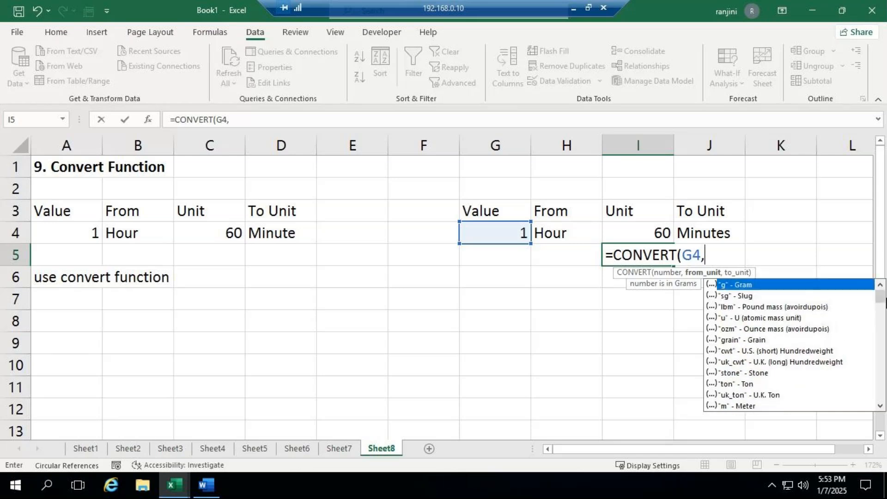
# - Examine the from_unit codes for CONVERT again, from the mass units through the distance units to the time units
pyautogui.click(880, 406)
pyautogui.click(880, 406)
pyautogui.click(880, 405)
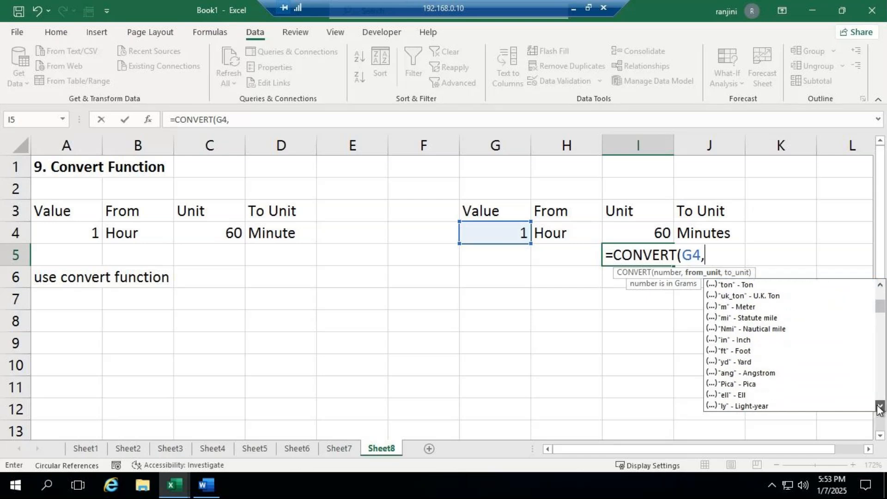
pyautogui.click(880, 406)
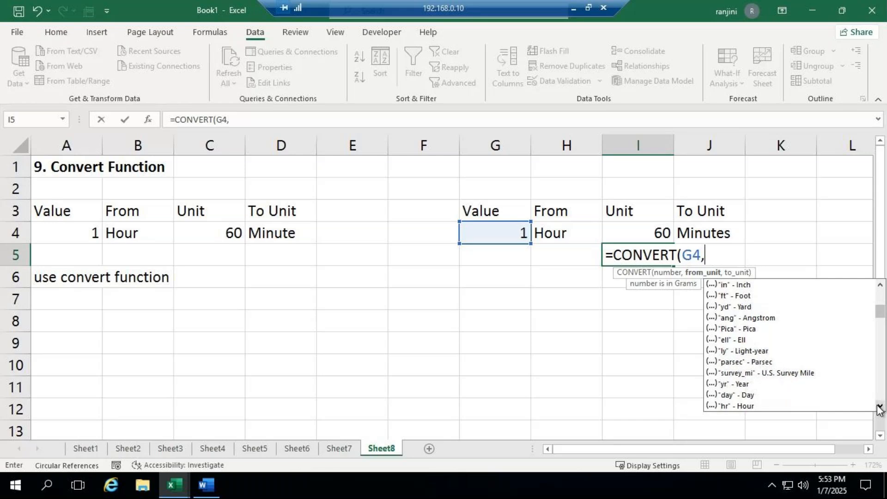
pyautogui.click(880, 405)
pyautogui.click(879, 406)
pyautogui.click(880, 406)
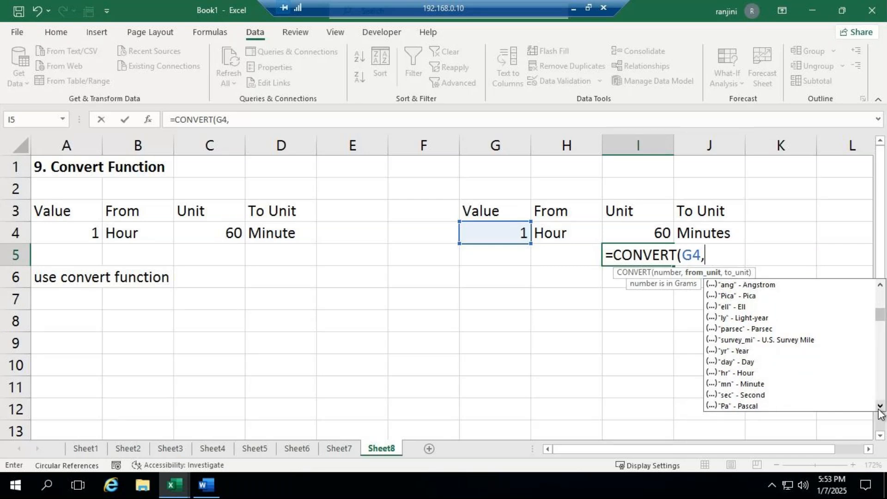
# - Discard the unfinished CONVERT formula in I5 so the cell stays empty
pyautogui.click(605, 360)
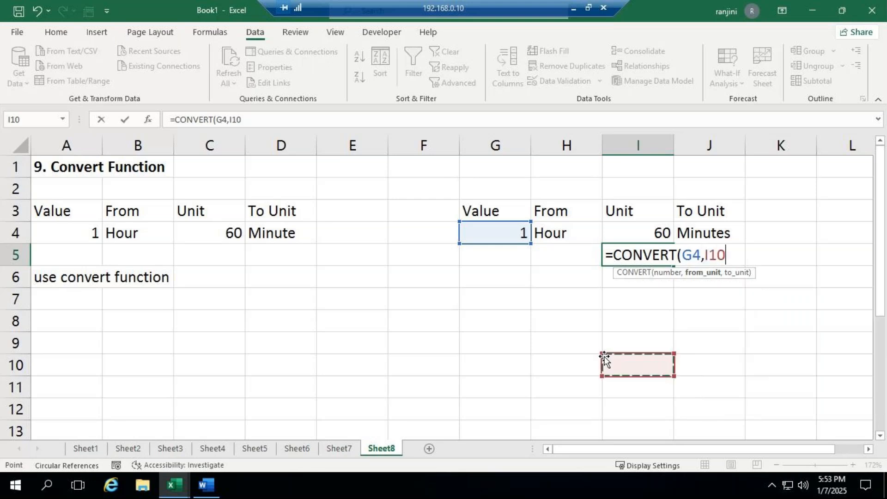
pyautogui.press('BackSpace')
pyautogui.press('BackSpace')
pyautogui.press('BackSpace')
pyautogui.press('BackSpace')
pyautogui.press('BackSpace')
pyautogui.press('BackSpace')
pyautogui.press('BackSpace')
pyautogui.press('BackSpace')
pyautogui.press('BackSpace')
pyautogui.press('BackSpace')
pyautogui.press('BackSpace')
pyautogui.press('BackSpace')
pyautogui.press('BackSpace')
pyautogui.press('Escape')
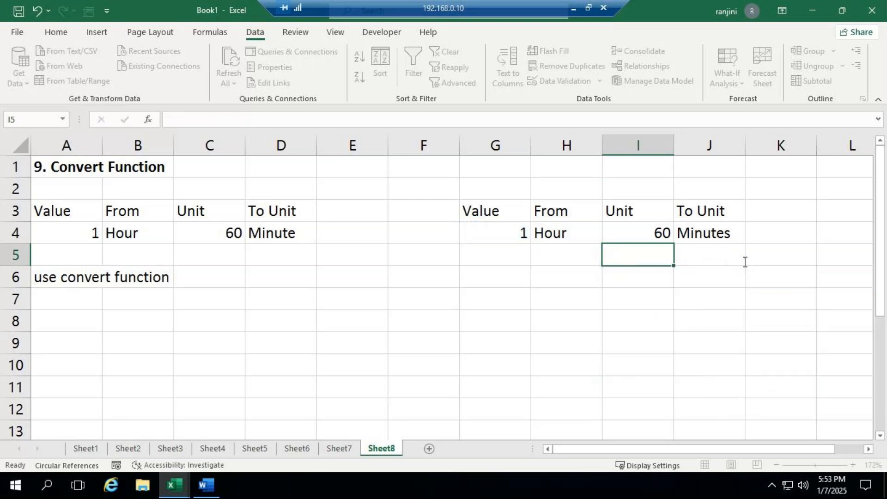
pyautogui.press('Return')
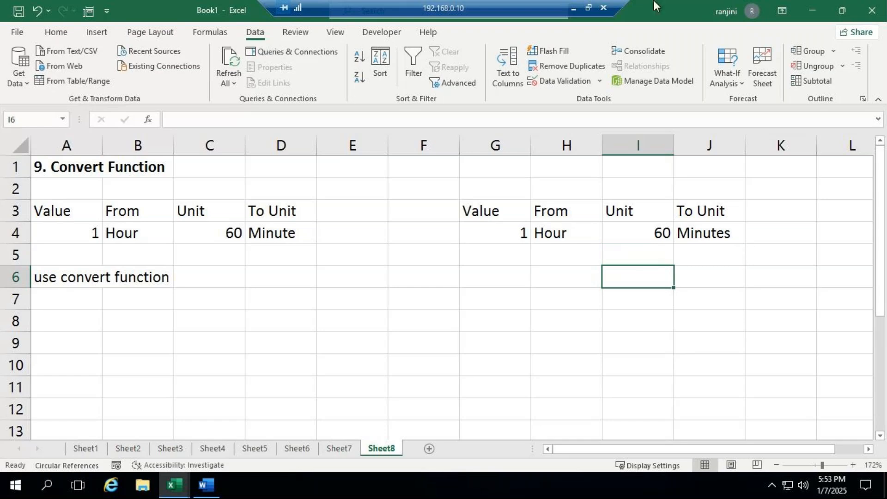
# - Switch to the GoTo Meeting window, mute the microphone and check the meeting chat
pyautogui.click(574, 8)
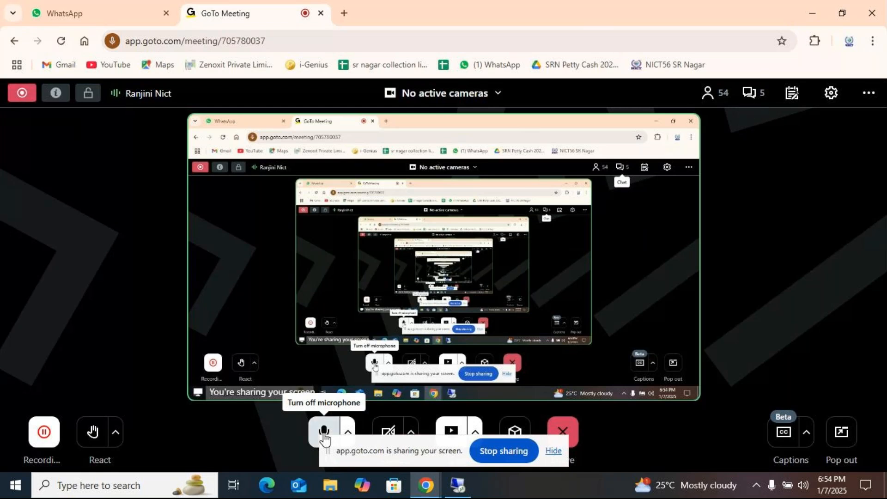
pyautogui.click(324, 435)
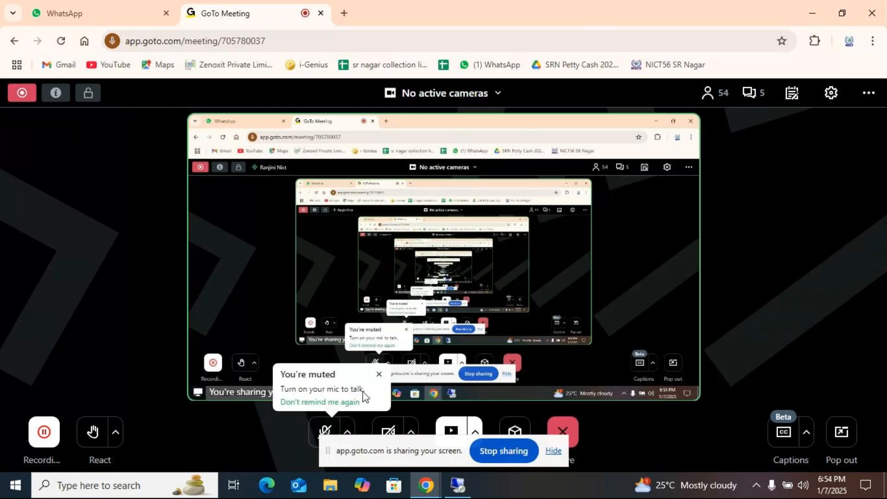
pyautogui.click(328, 435)
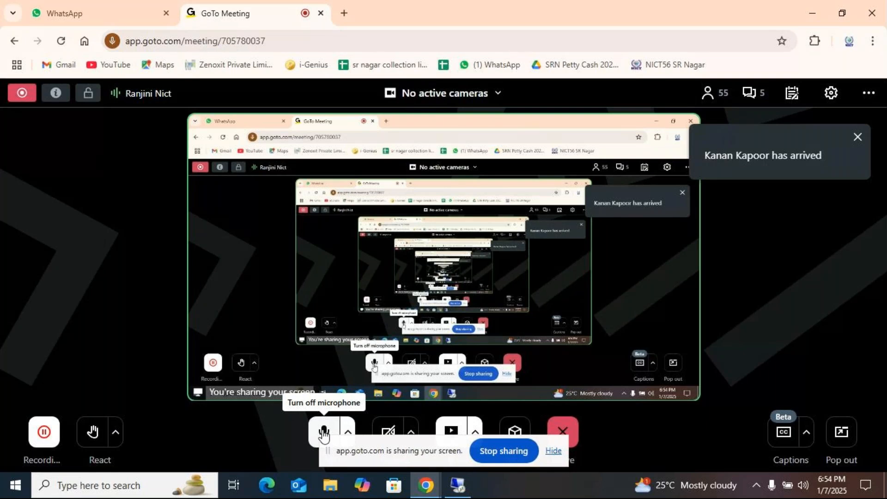
pyautogui.click(324, 433)
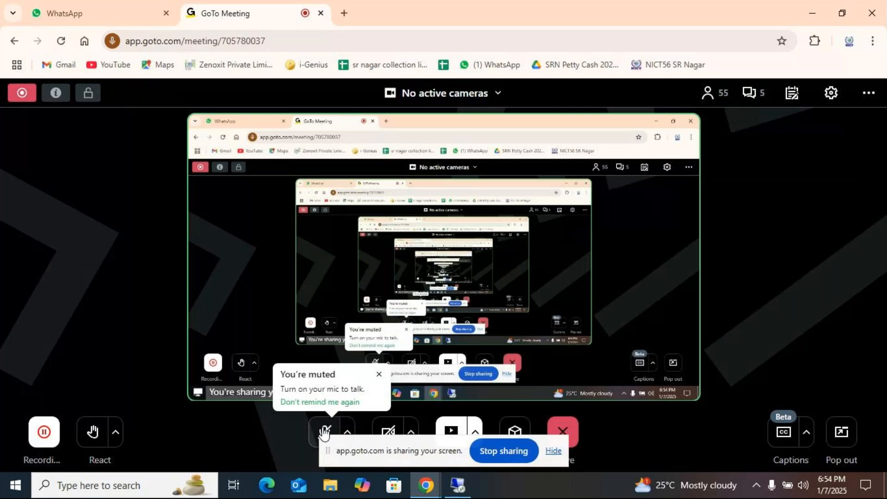
pyautogui.click(323, 433)
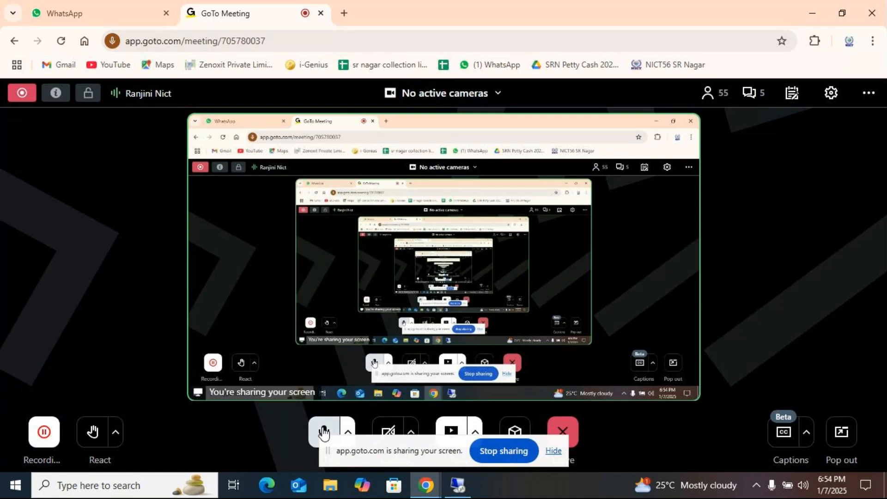
pyautogui.click(324, 433)
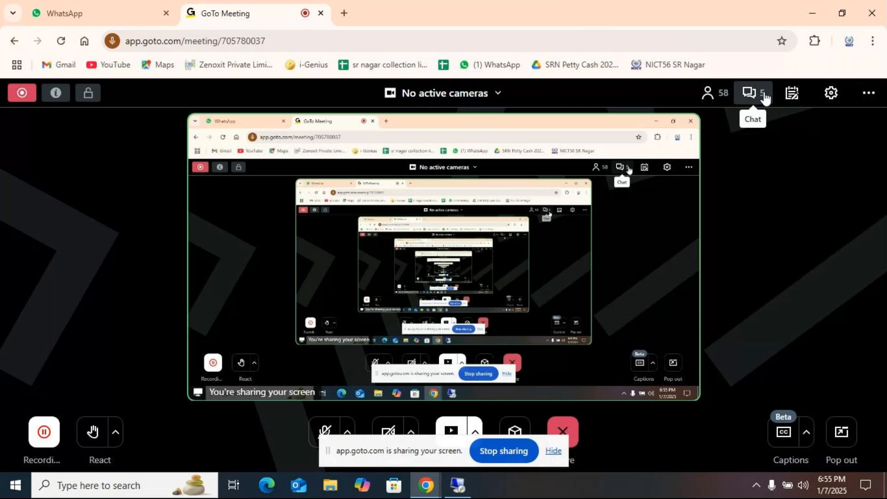
pyautogui.click(764, 97)
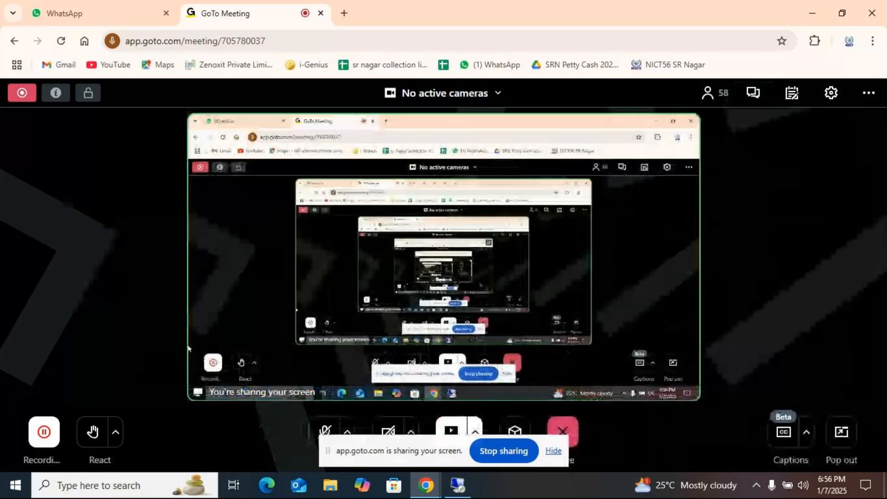
# - Return to the remote desktop session and close the Book1 and ADVEXL workbooks without saving changes
pyautogui.click(446, 474)
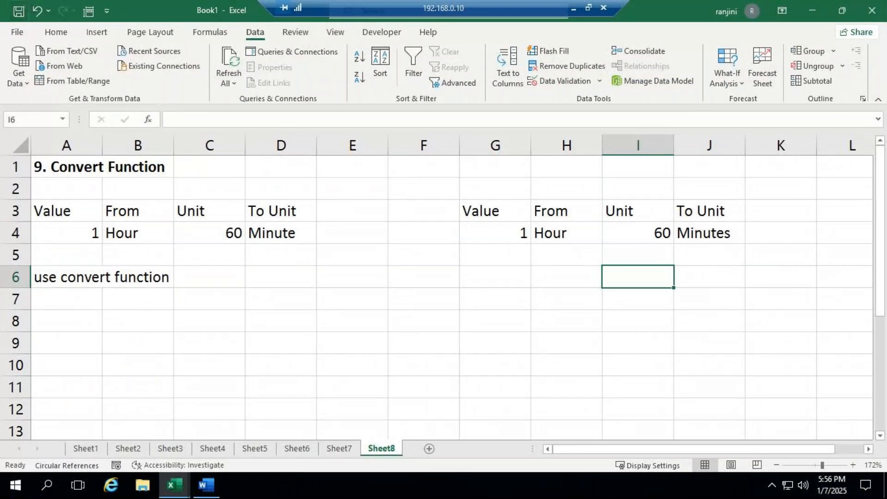
pyautogui.click(873, 15)
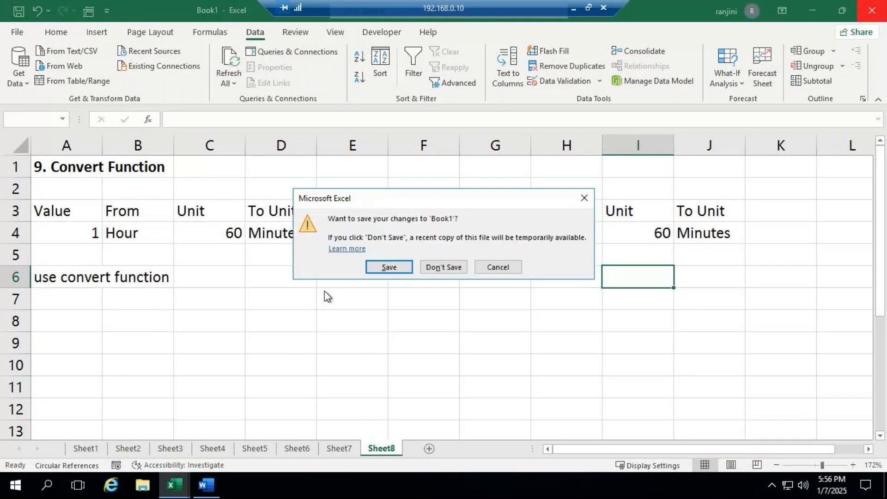
pyautogui.click(455, 268)
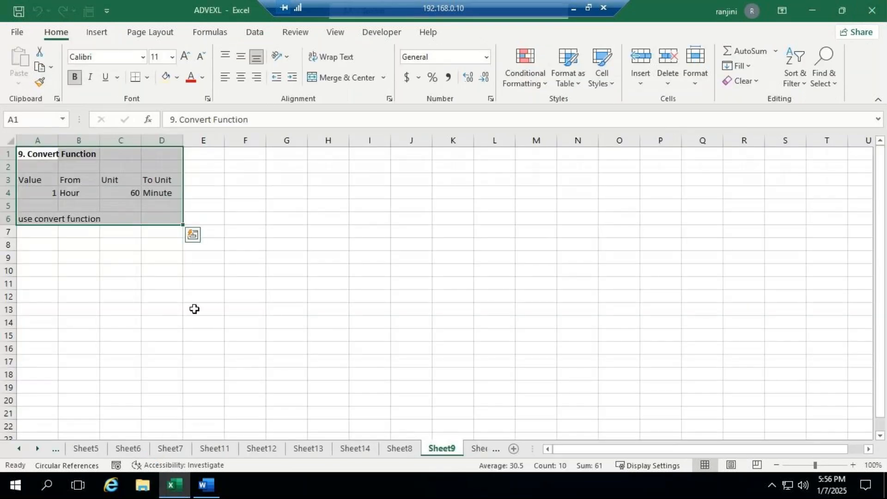
pyautogui.click(873, 15)
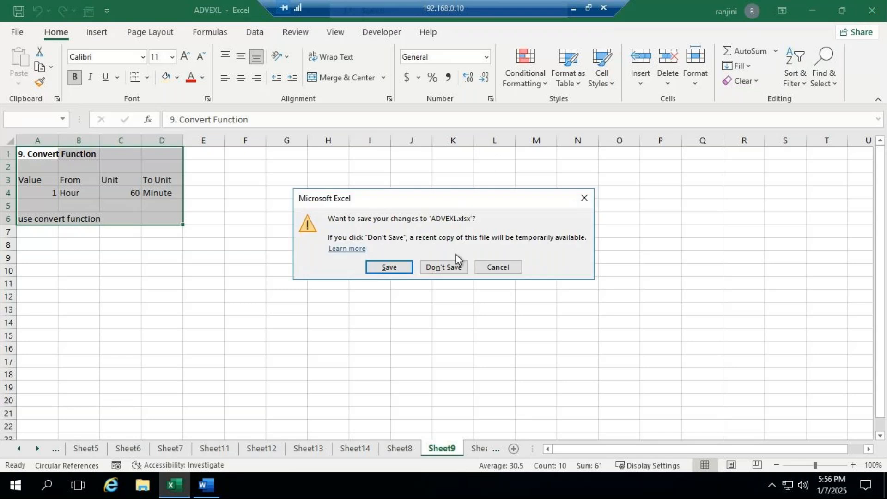
pyautogui.click(455, 263)
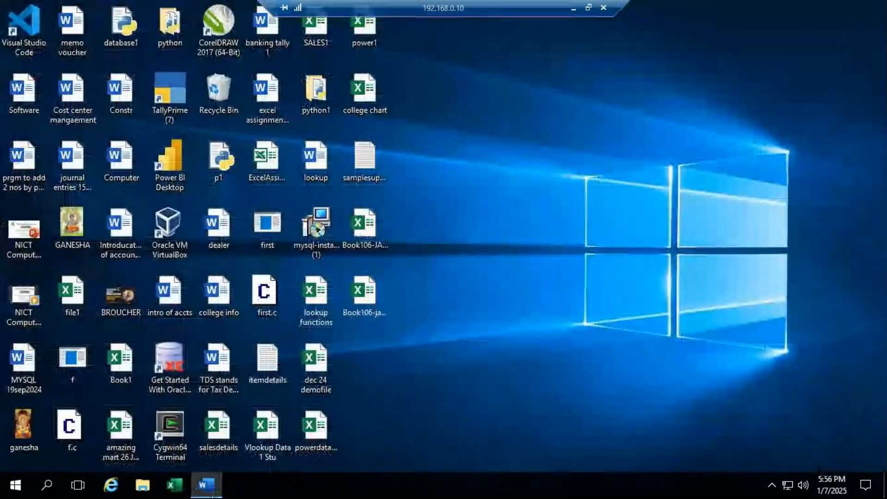
# - Search for and launch Excel on the remote desktop, and create a blank workbook
pyautogui.click(52, 491)
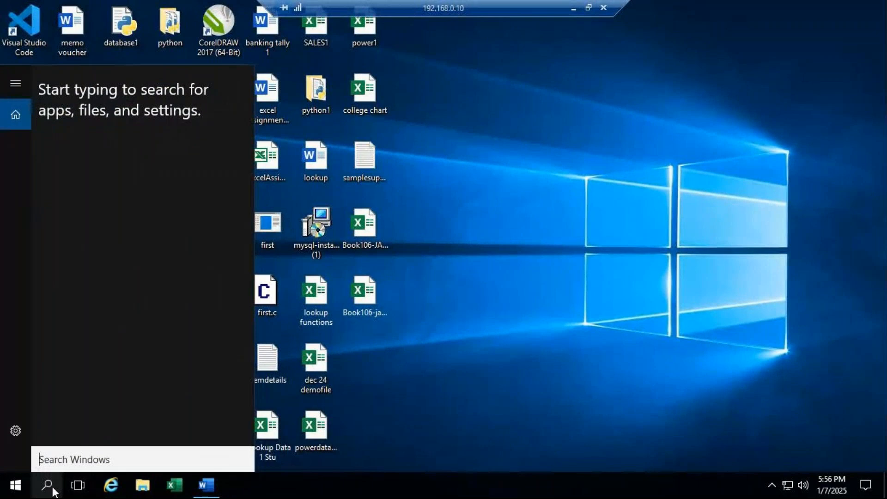
pyautogui.write('excel')
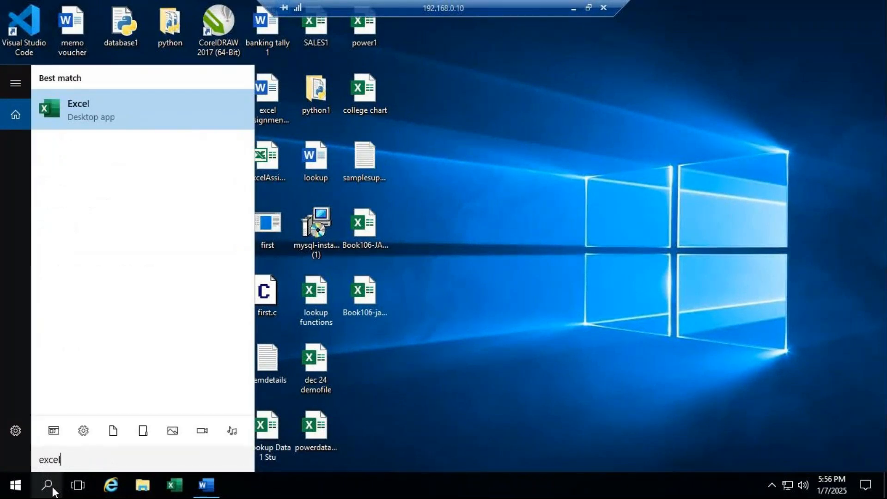
pyautogui.press('Return')
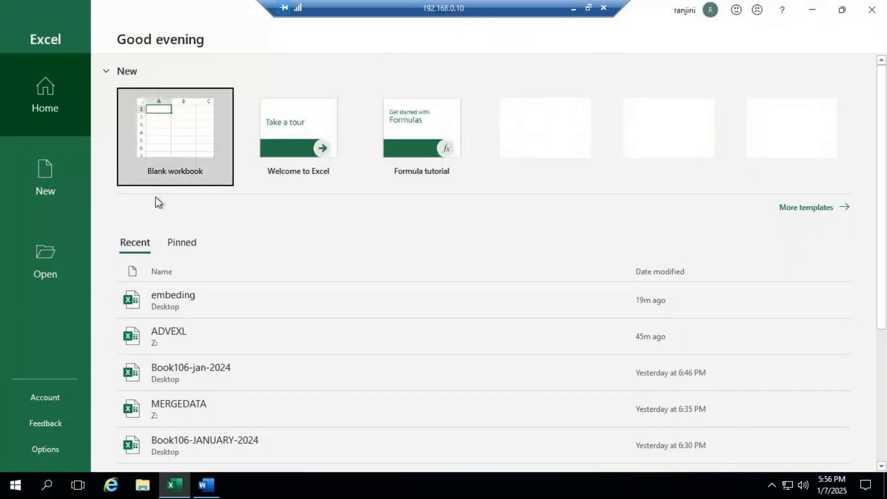
pyautogui.click(183, 148)
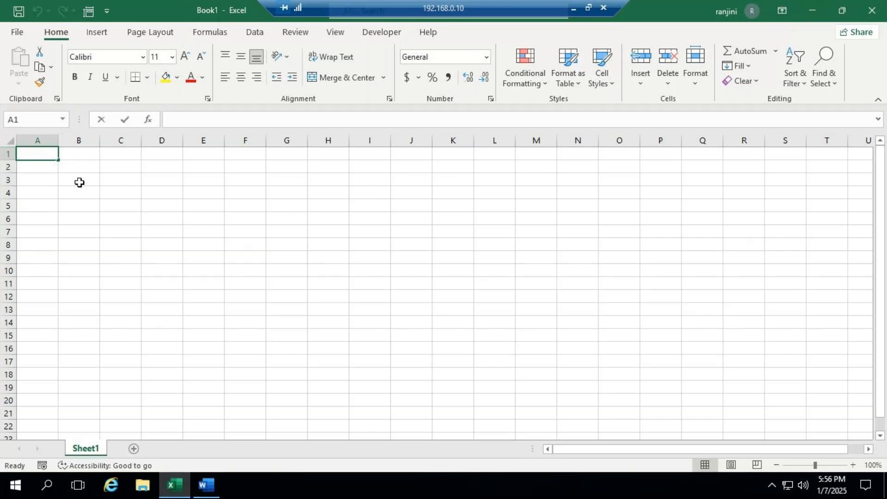
# - Enter "months" in A1 and "january" in A2, and fill the month names down to december in A13
pyautogui.write('months')
pyautogui.press('Return')
pyautogui.write('january')
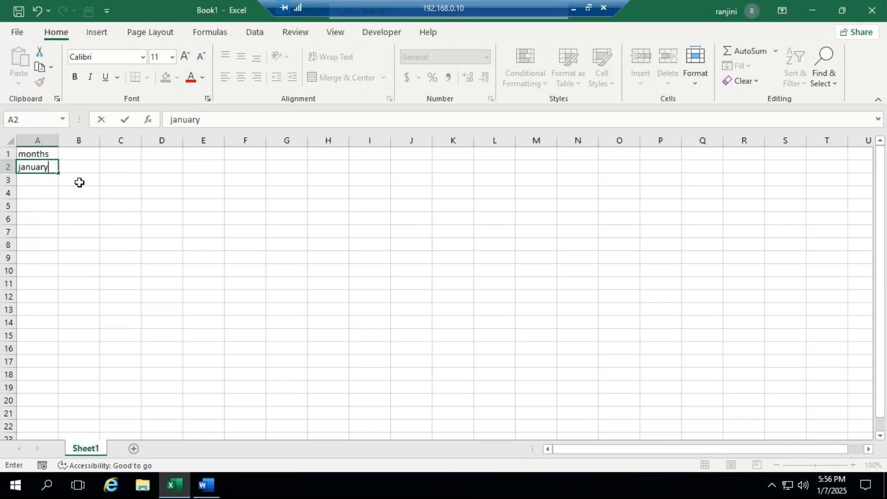
pyautogui.press('Return')
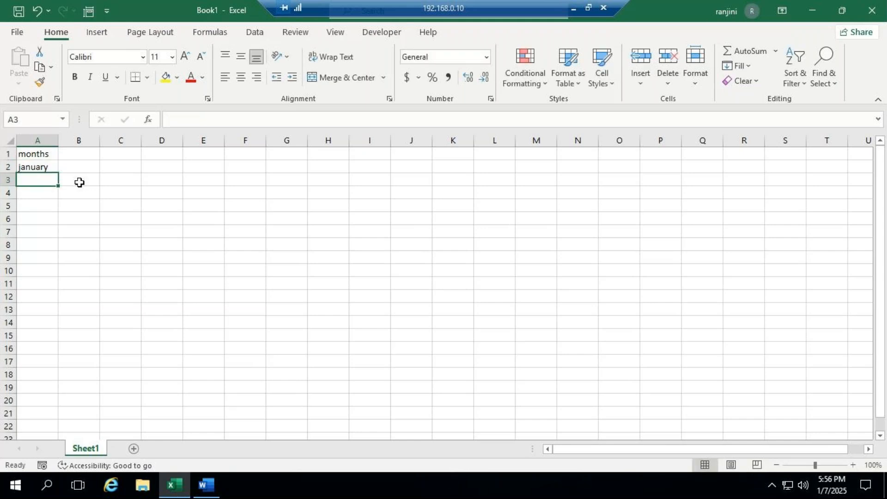
pyautogui.click(54, 169)
pyautogui.moveTo(57, 173); pyautogui.dragTo(62, 311)
# - Autofit column A to the month names and make the months heading in A1 bold
pyautogui.doubleClick(58, 140)
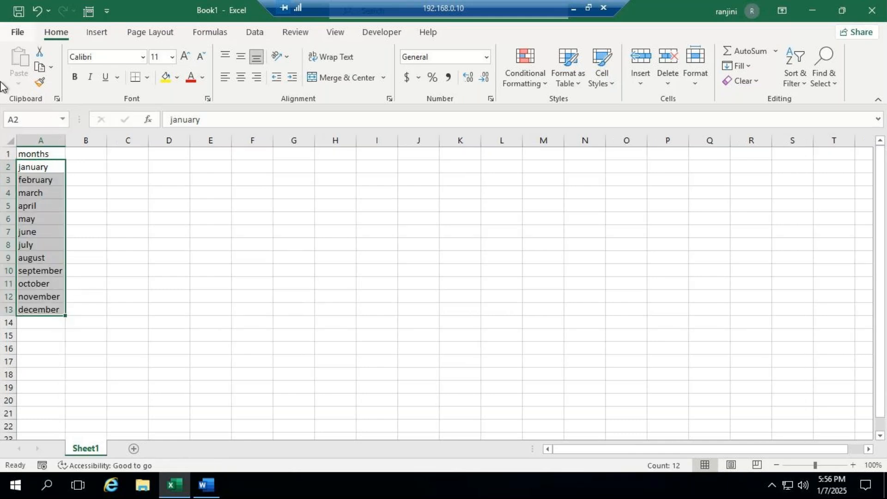
pyautogui.click(43, 152)
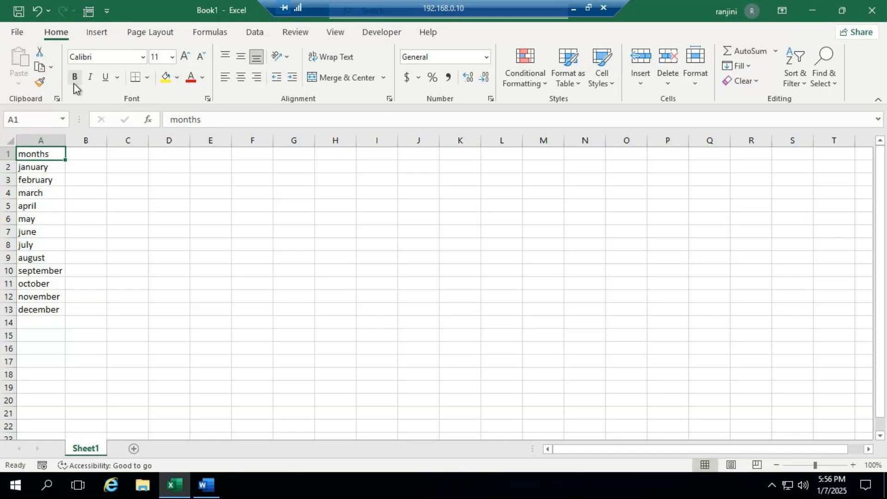
pyautogui.hotkey('ctrl', 'b')
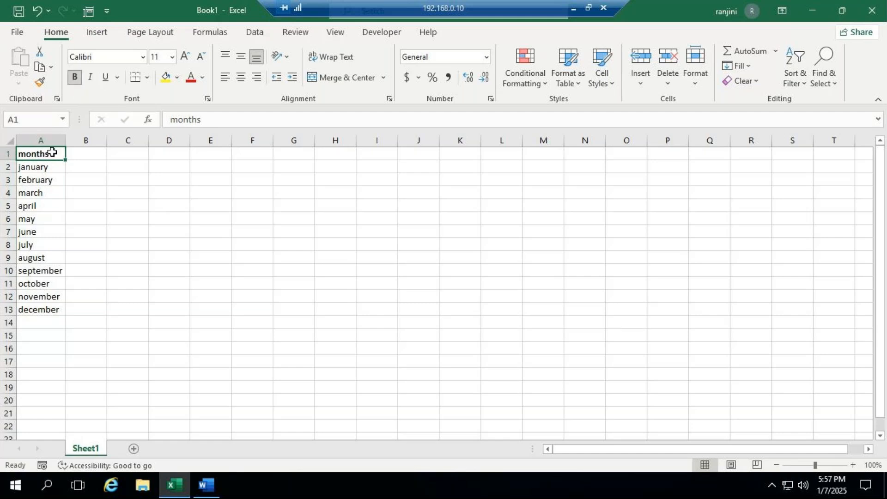
# - Increase the font size of A1:A13 by two steps and widen column A to suit the larger text
pyautogui.moveTo(51, 159); pyautogui.dragTo(63, 310)
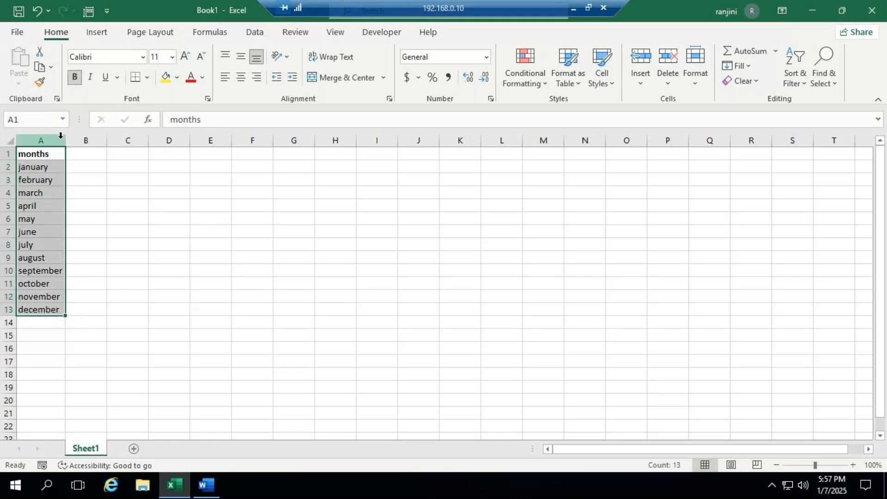
pyautogui.moveTo(65, 140); pyautogui.dragTo(166, 154)
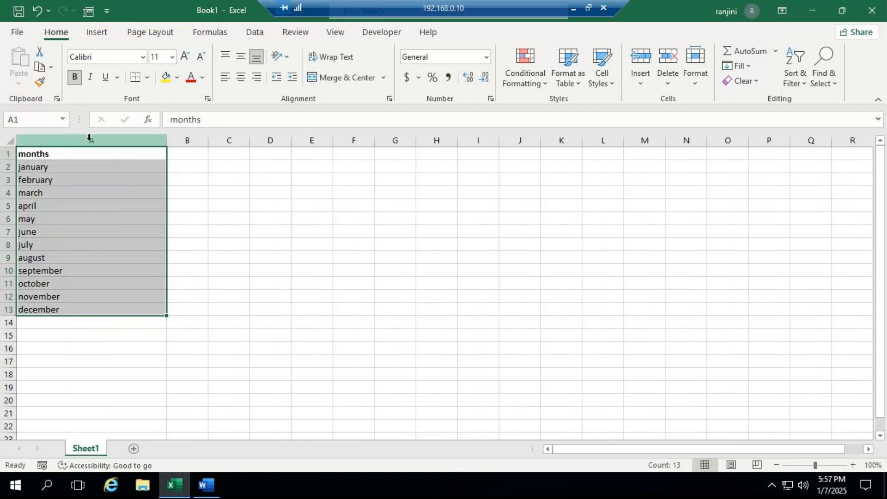
pyautogui.moveTo(166, 142); pyautogui.dragTo(99, 143)
pyautogui.click(185, 56)
pyautogui.click(184, 56)
pyautogui.moveTo(71, 151); pyautogui.dragTo(75, 335)
pyautogui.click(146, 307)
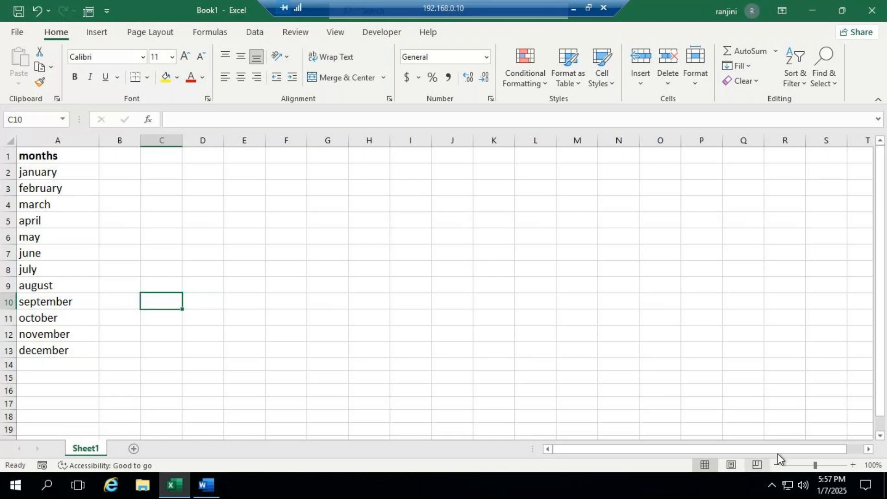
# - Switch to GoTo Meeting to unmute the microphone, and return to the months workbook in the remote desktop session
pyautogui.click(574, 8)
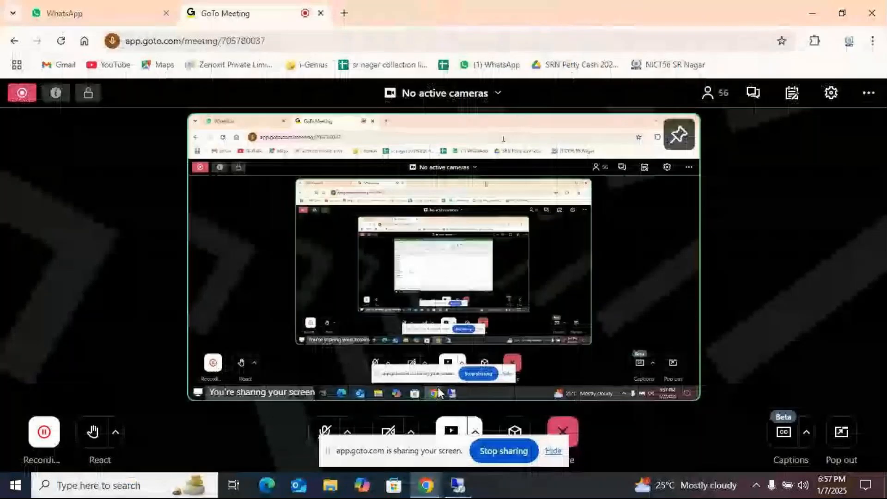
pyautogui.click(325, 432)
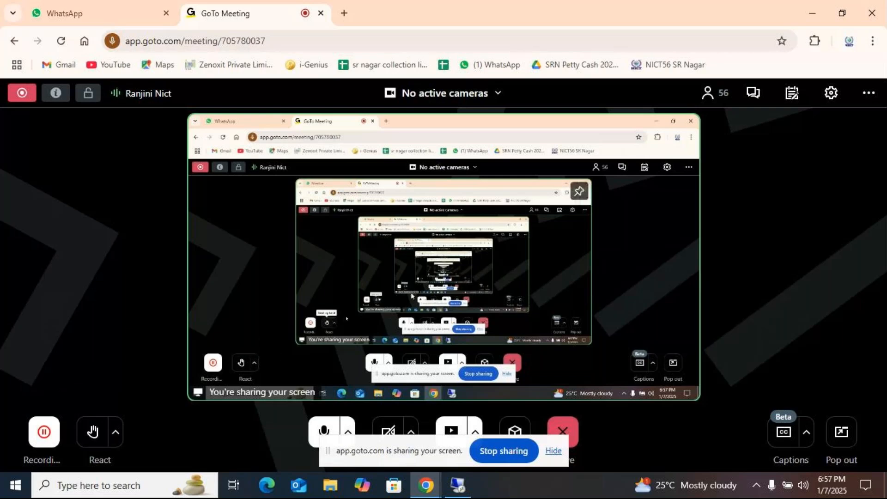
pyautogui.click(466, 484)
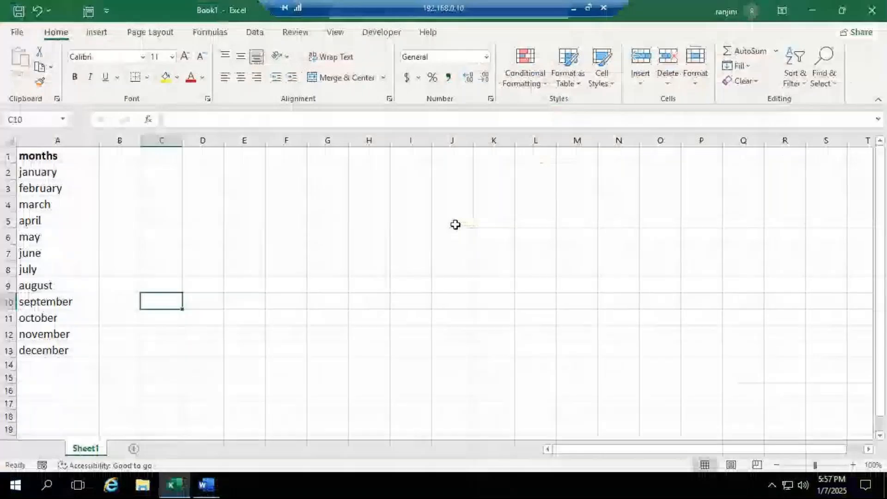
pyautogui.click(573, 7)
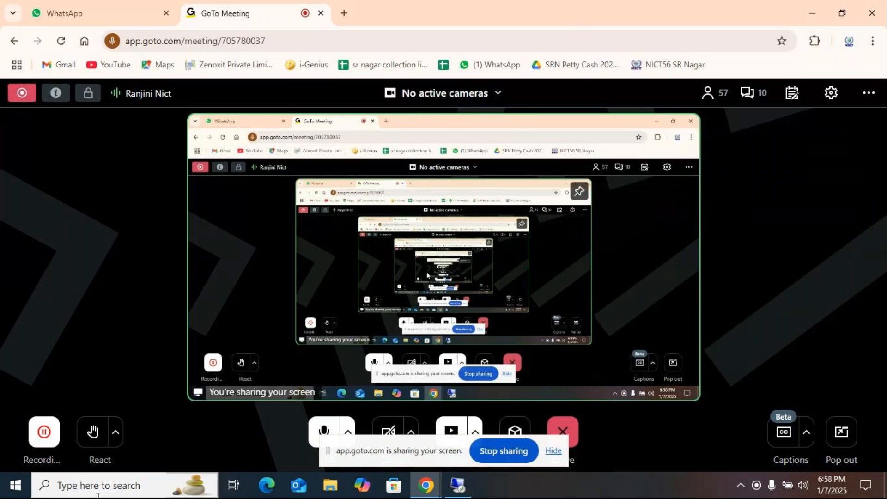
pyautogui.click(458, 484)
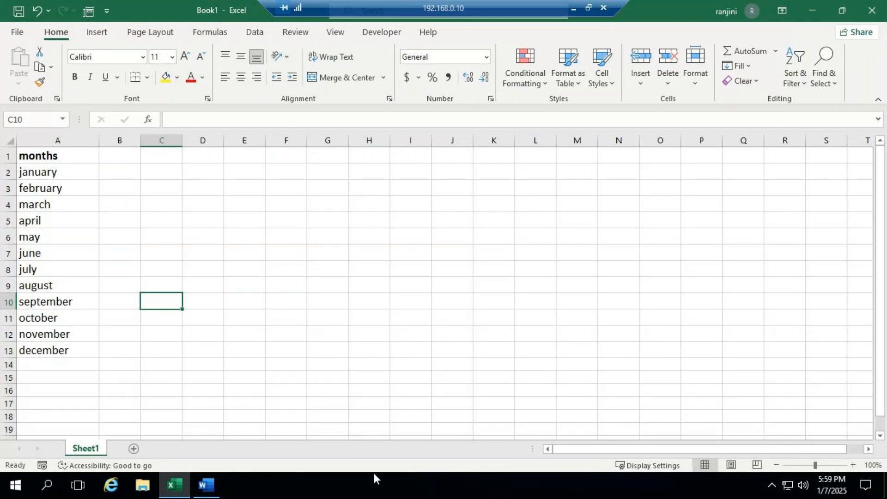
# - Switch to GoTo Meeting to read the class chat, and return to the months workbook in the remote desktop session
pyautogui.moveTo(185, 485)
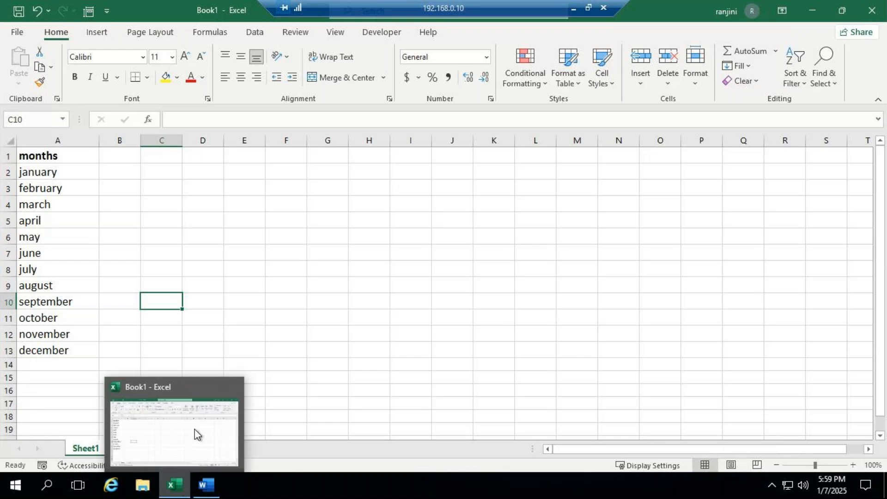
pyautogui.click(196, 435)
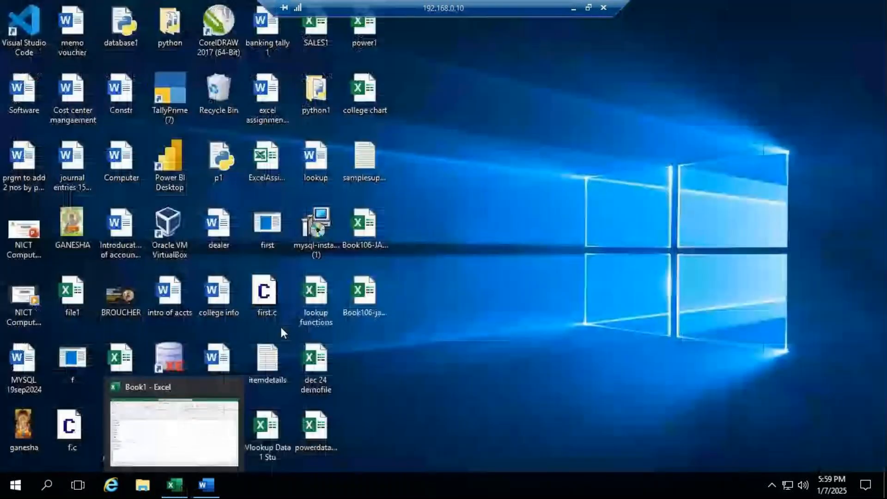
pyautogui.click(574, 9)
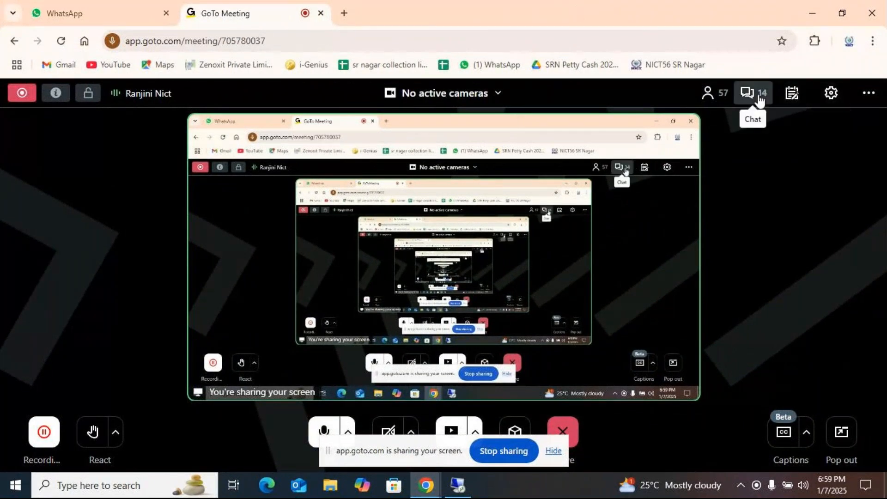
pyautogui.click(758, 98)
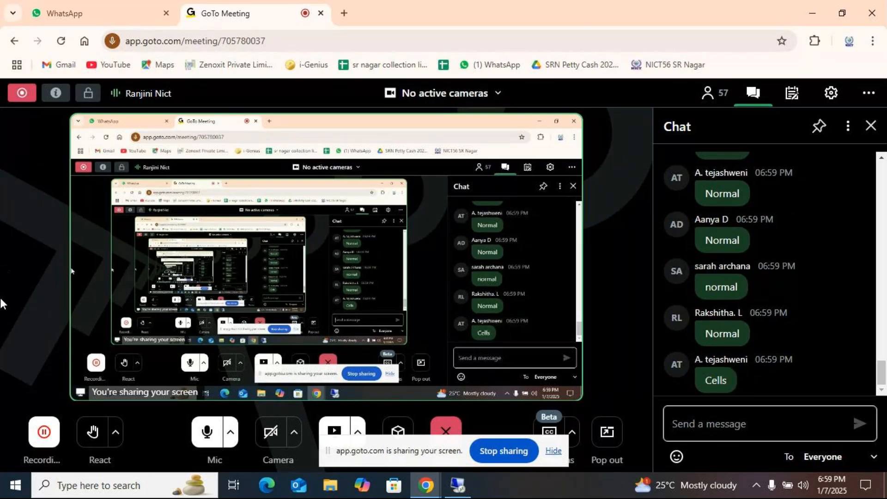
pyautogui.click(458, 486)
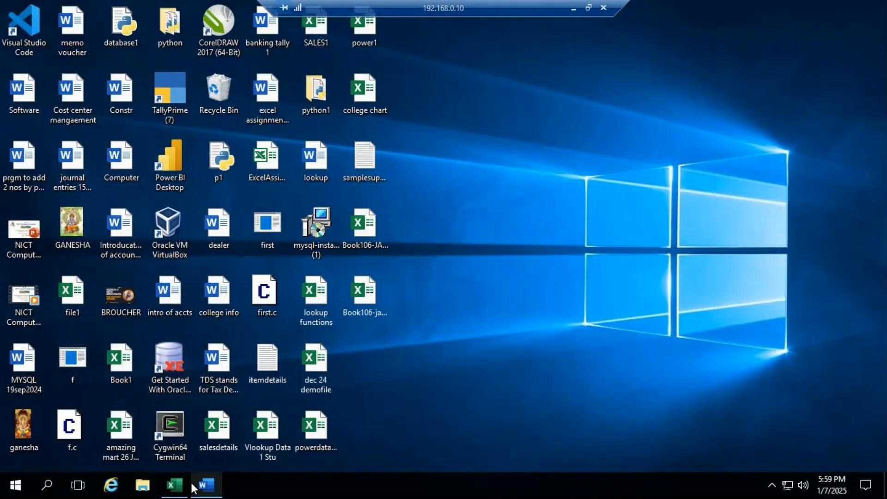
pyautogui.moveTo(175, 489)
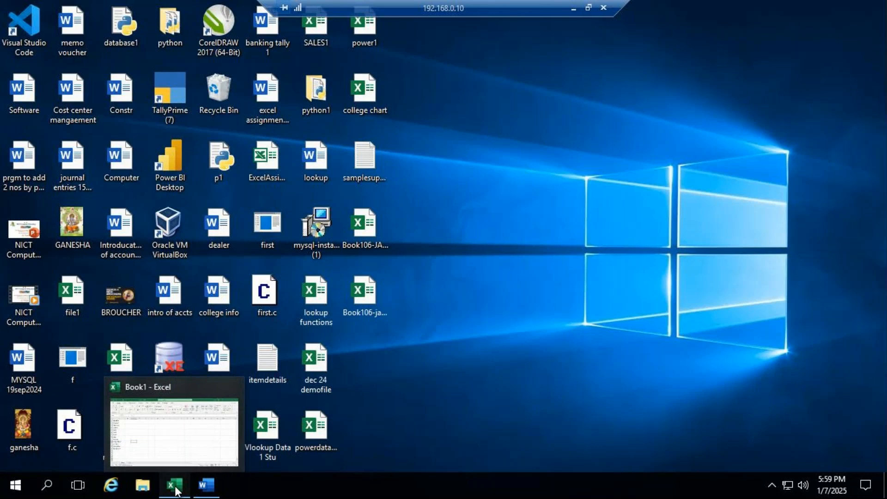
pyautogui.click(176, 489)
# - Open the header and footer page setup from the print settings of the months sheet
pyautogui.click(76, 152)
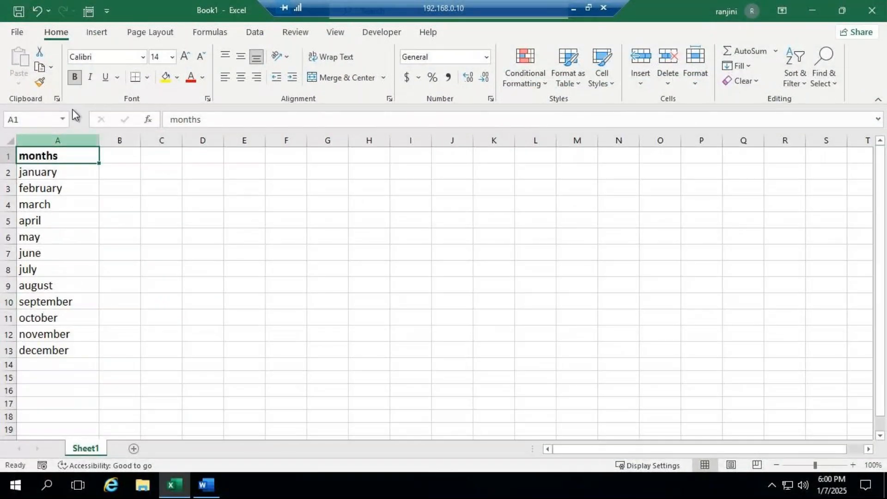
pyautogui.click(88, 33)
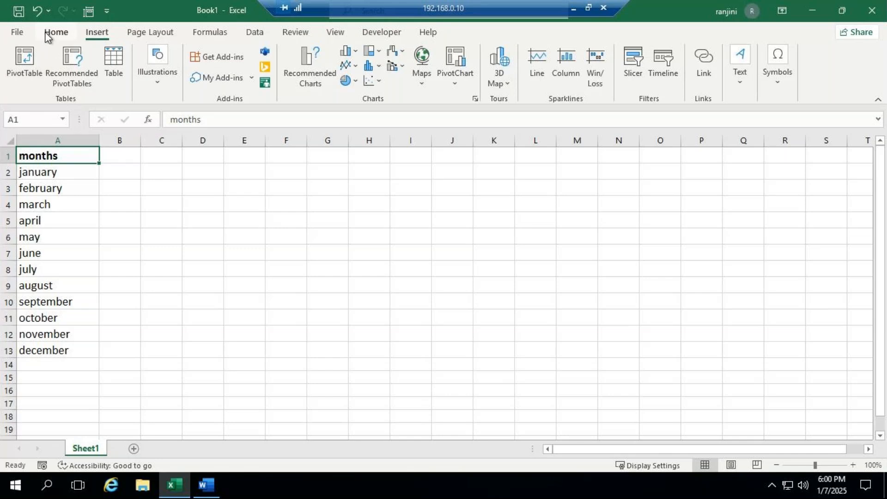
pyautogui.click(20, 36)
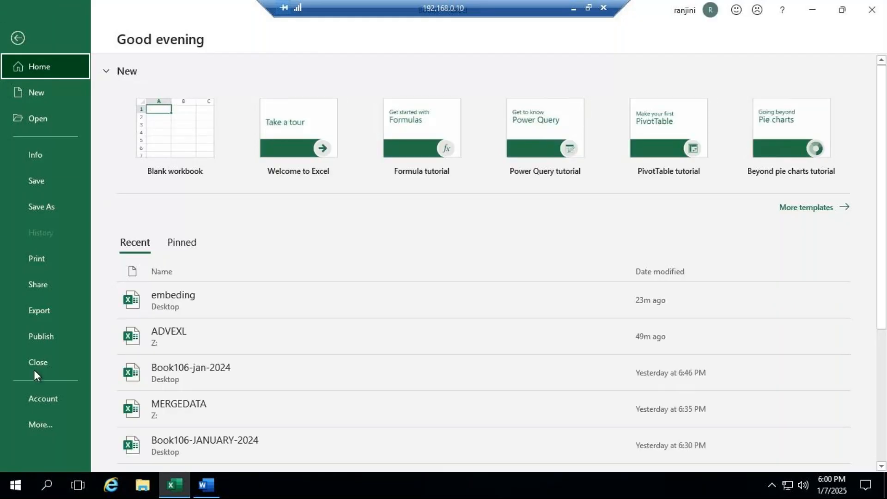
pyautogui.click(60, 258)
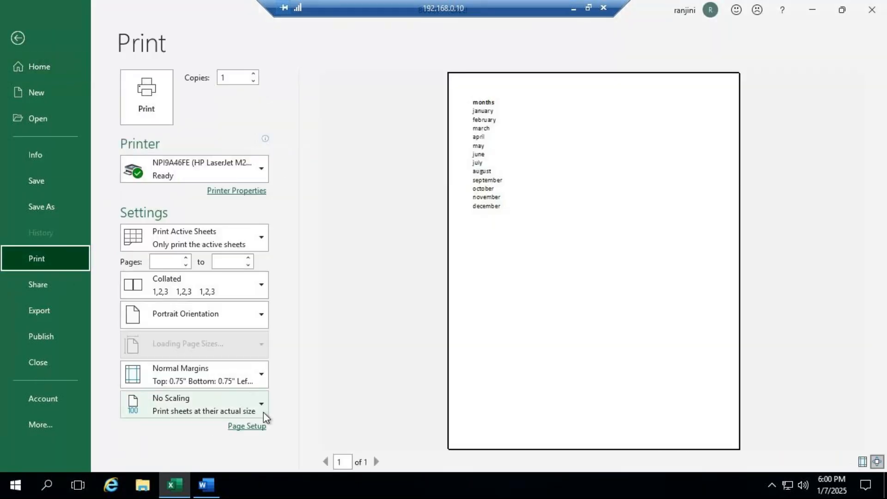
pyautogui.click(249, 457)
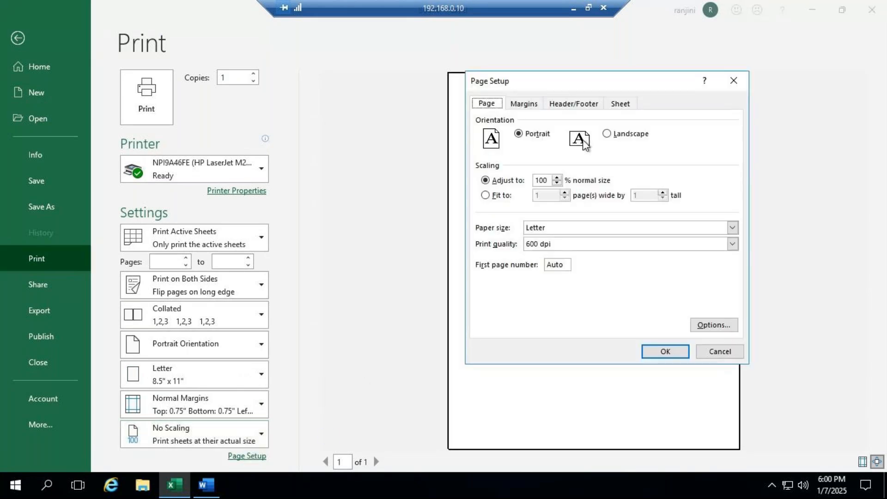
pyautogui.click(574, 104)
# - Create a custom header with "Month Details" in its center section
pyautogui.click(571, 188)
pyautogui.click(572, 260)
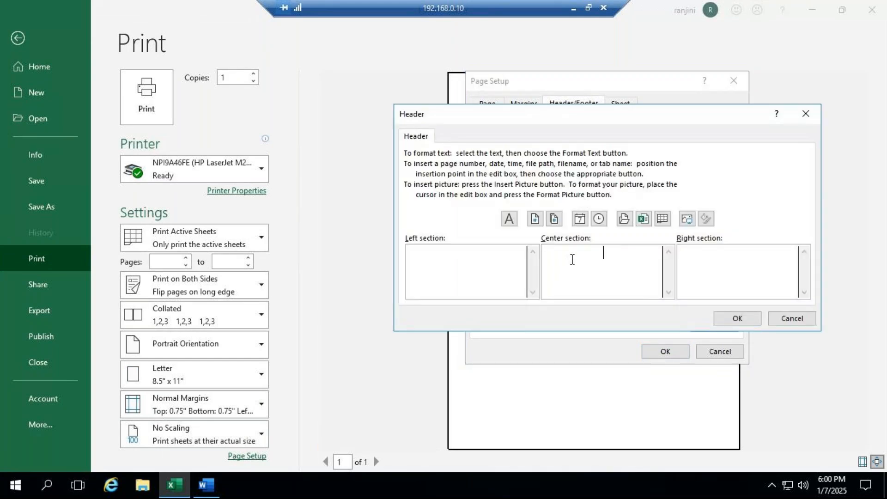
pyautogui.write('Month Details')
pyautogui.moveTo(633, 253); pyautogui.dragTo(492, 234)
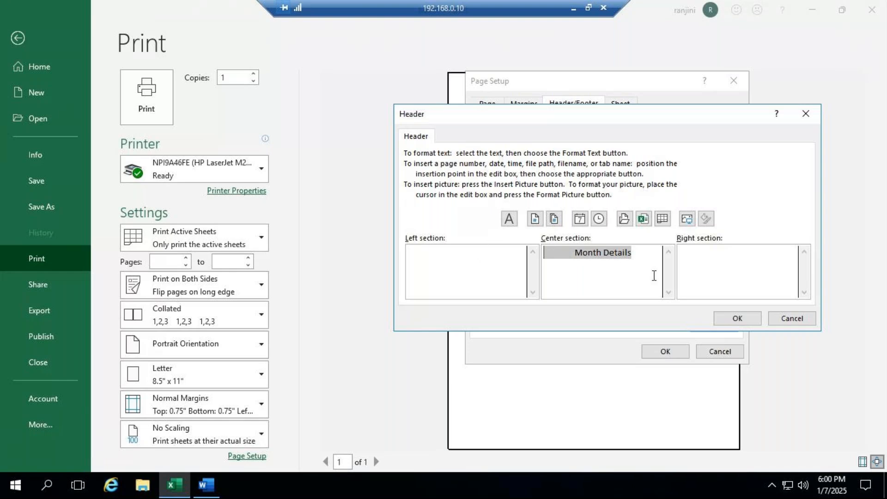
pyautogui.click(745, 323)
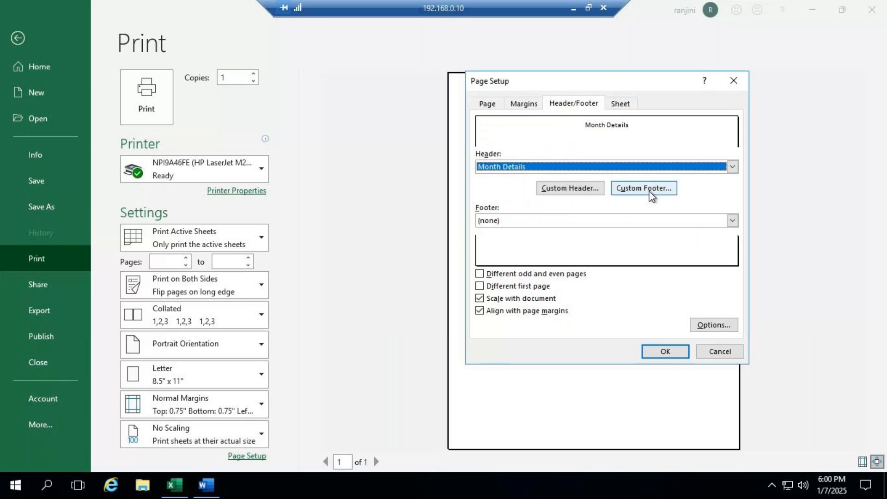
# - Create a custom footer with the page number in its center section
pyautogui.click(650, 192)
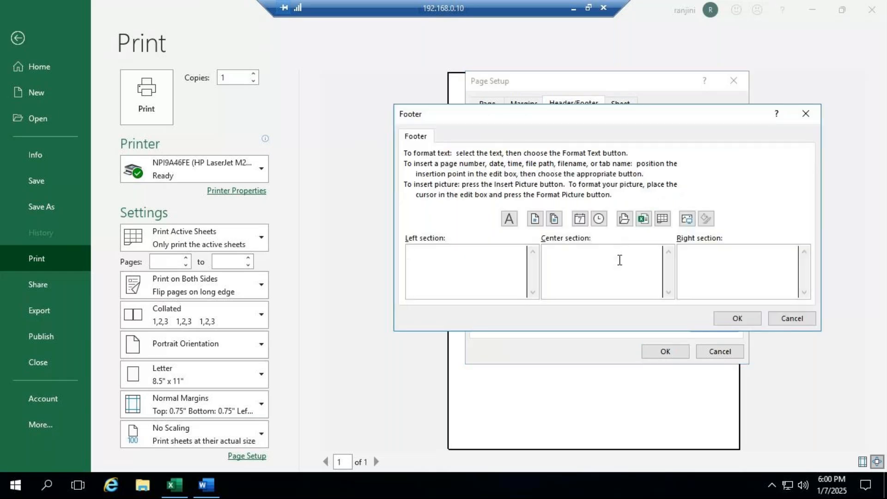
pyautogui.click(534, 221)
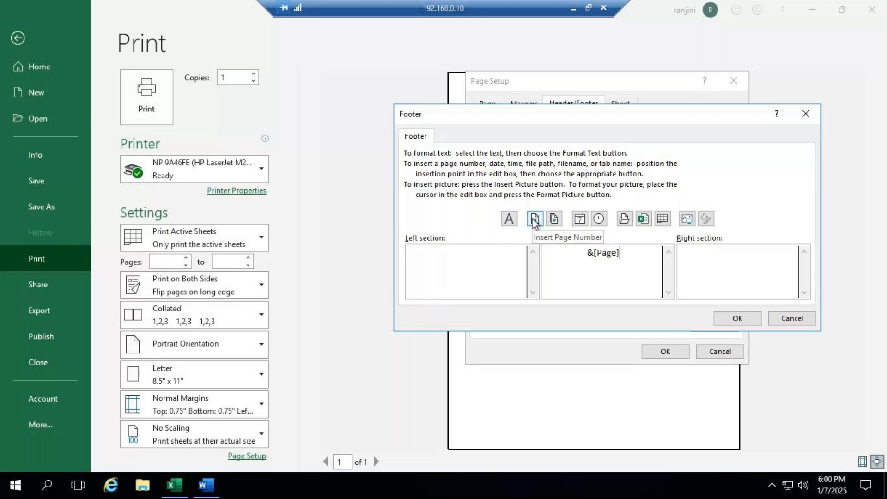
pyautogui.click(736, 318)
# - Replace the center header text with "NICT Computer Education", apply the page setup, and return to the worksheet
pyautogui.click(570, 188)
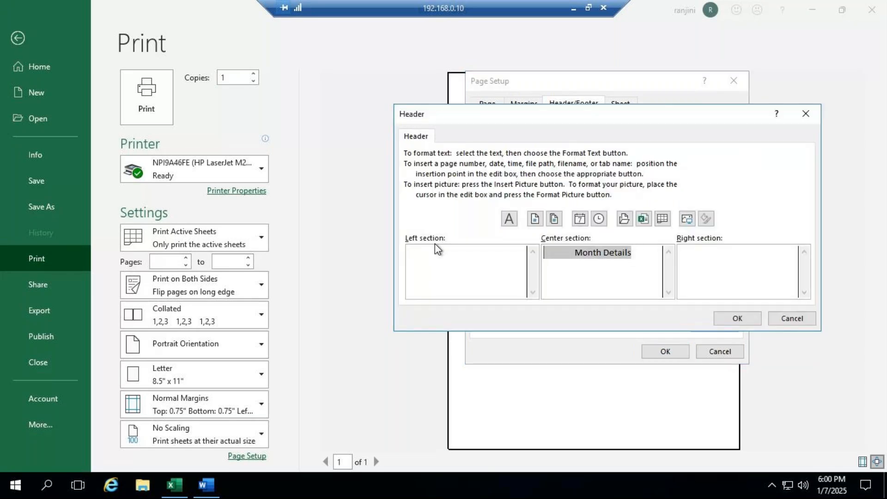
pyautogui.write('NICT C')
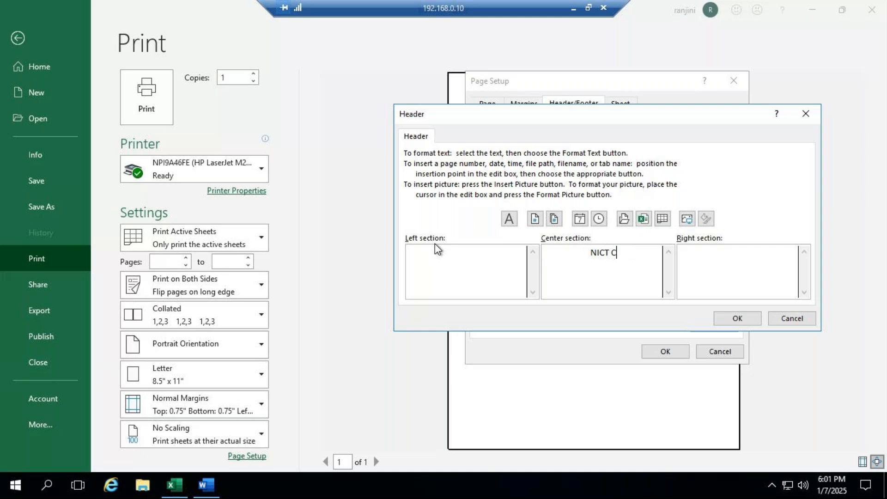
pyautogui.write('omputer Education')
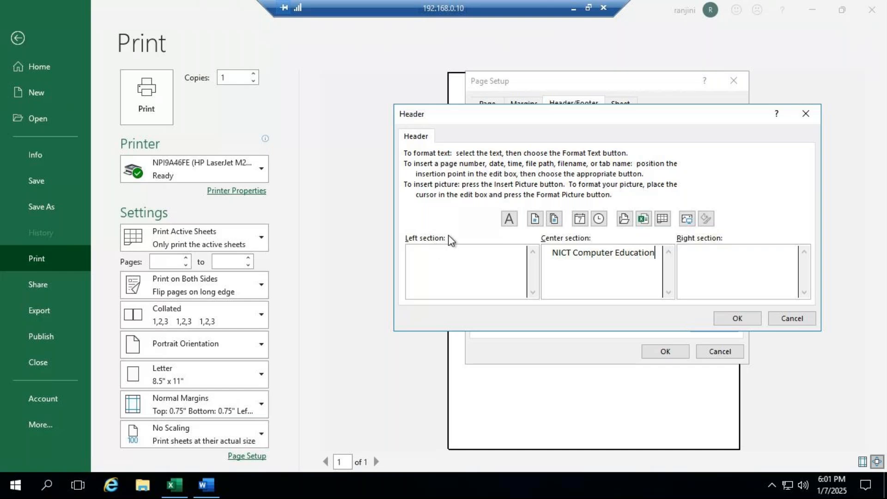
pyautogui.click(728, 320)
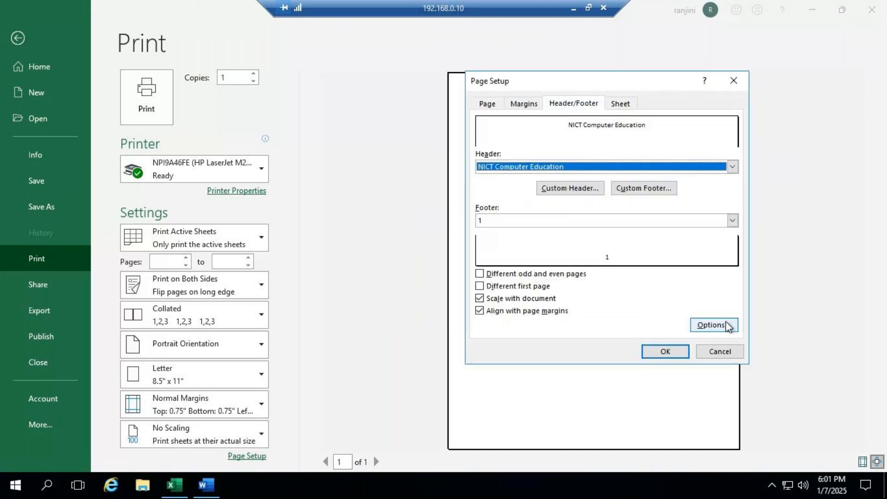
pyautogui.click(669, 353)
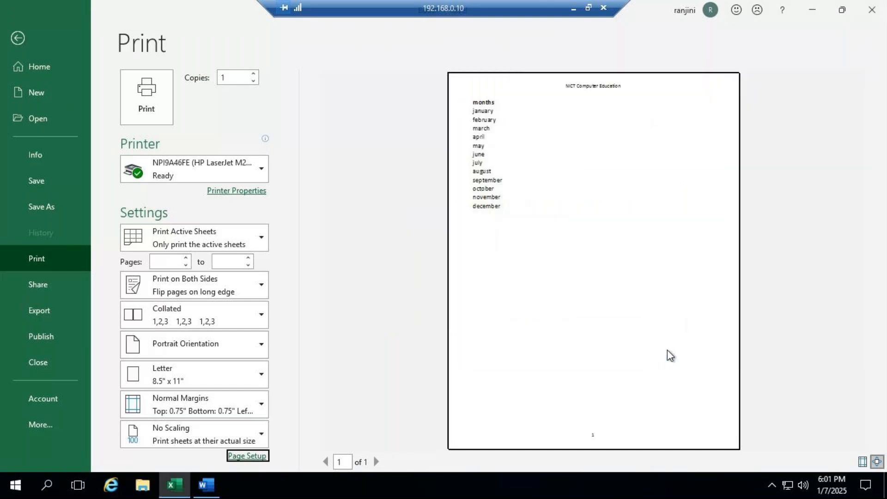
pyautogui.press('Escape')
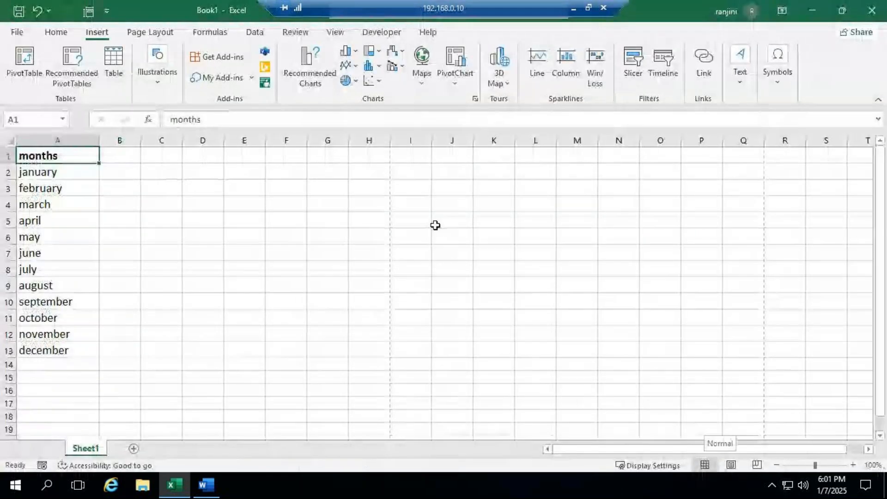
# - Examine the header and footer in Page Layout view, show the Page Break Preview, and return to Normal view
pyautogui.click(732, 465)
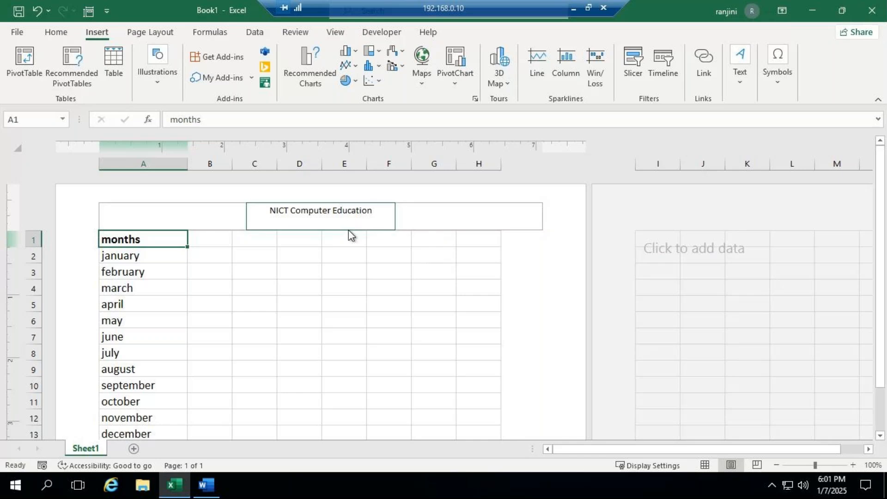
pyautogui.scroll(-9, 349, 230)
pyautogui.scroll(-2, 350, 234)
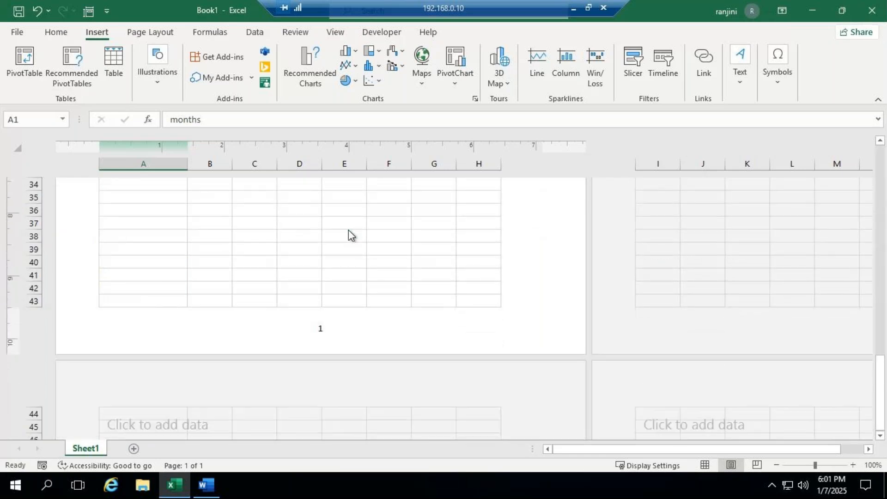
pyautogui.scroll(-1, 349, 229)
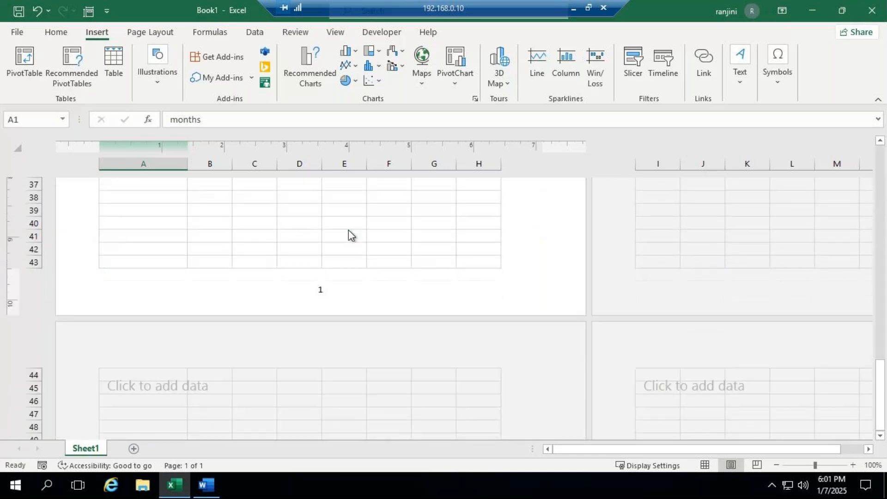
pyautogui.click(755, 464)
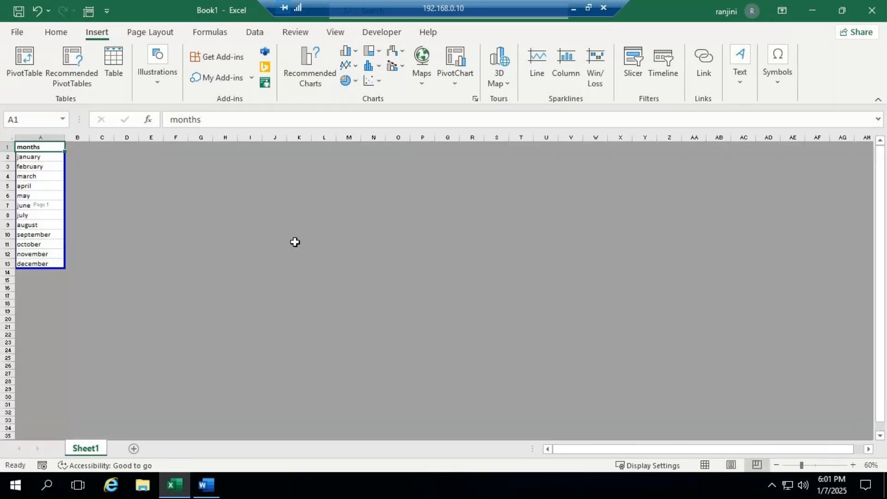
pyautogui.click(709, 467)
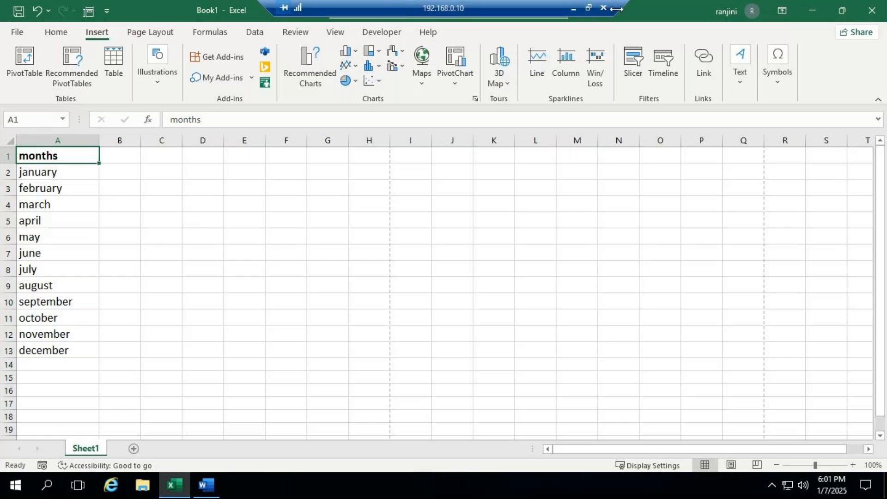
# - Check the students' replies in the GoTo Meeting chat and return to the remote desktop workbook
pyautogui.click(573, 11)
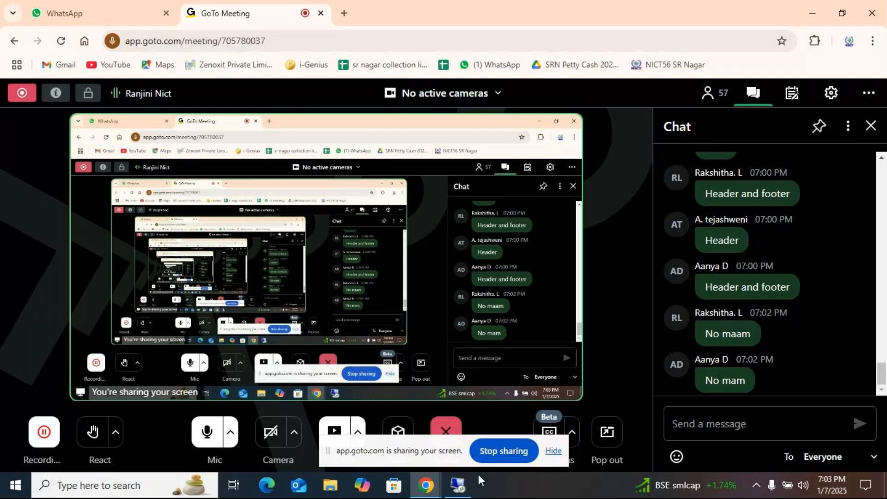
pyautogui.click(453, 484)
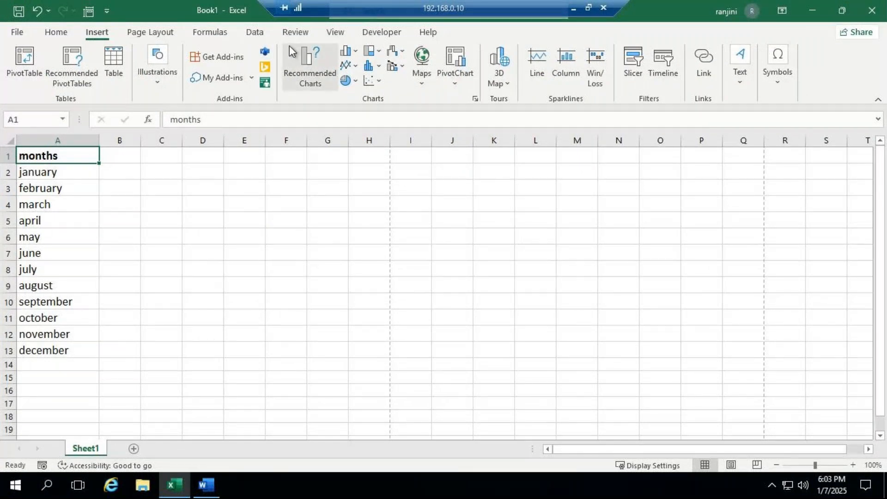
# - Fill the month names again from january in A2 down to december in A13
pyautogui.click(331, 36)
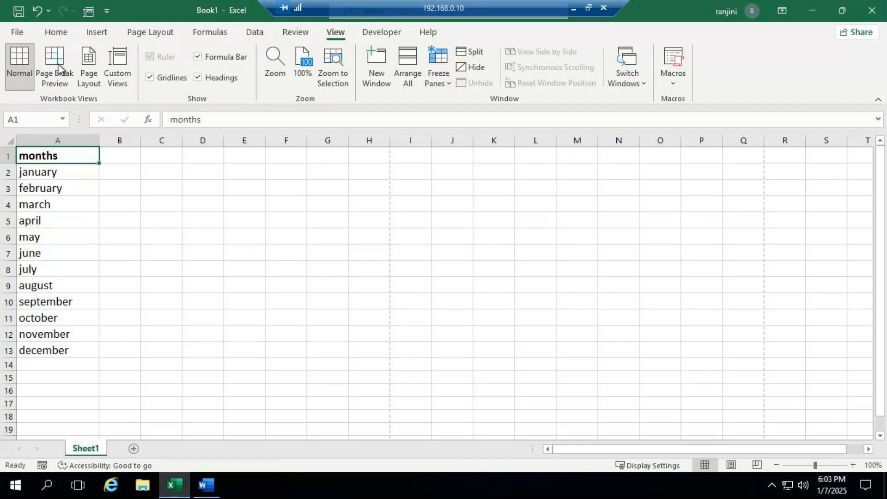
pyautogui.click(194, 174)
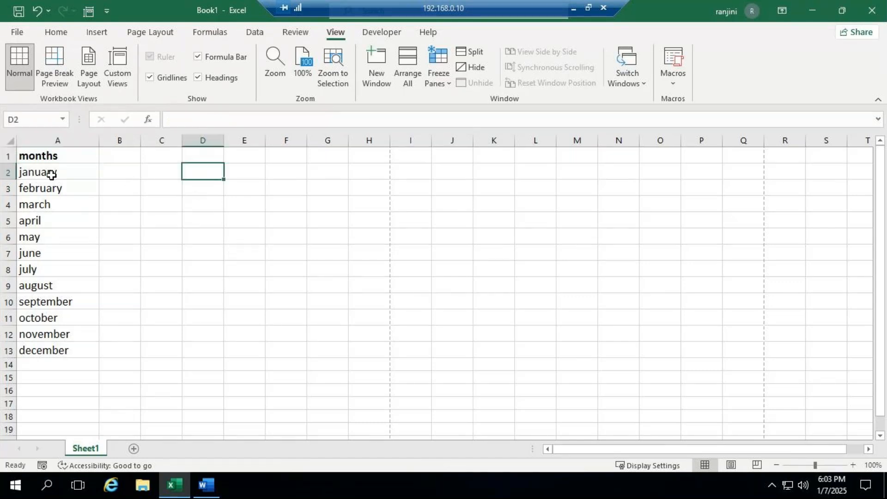
pyautogui.click(53, 173)
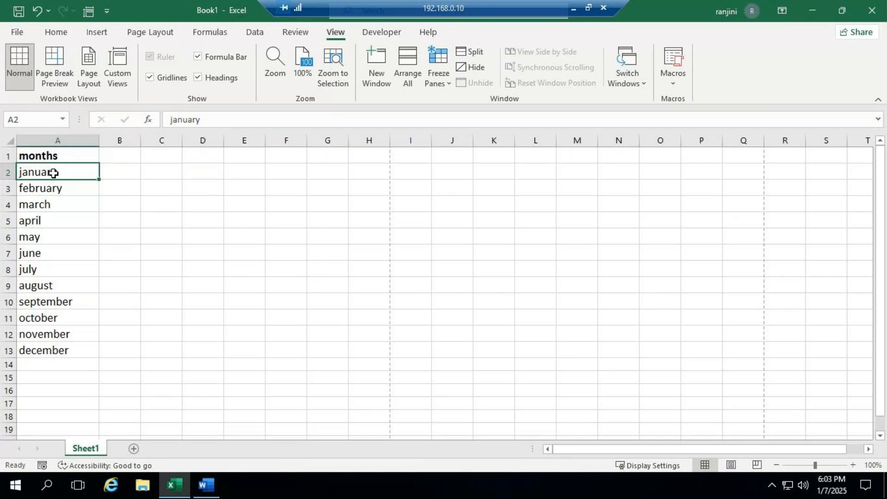
pyautogui.moveTo(99, 180); pyautogui.dragTo(85, 362)
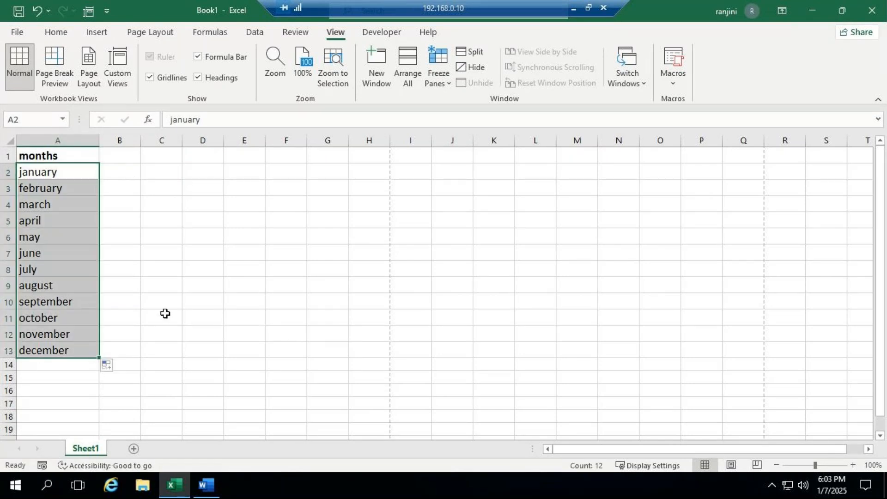
pyautogui.click(184, 295)
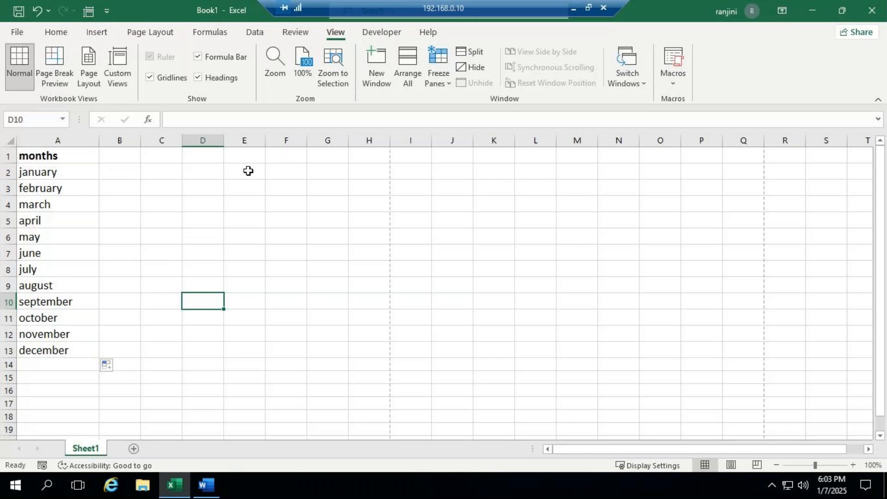
# - Add a new blank worksheet after the months sheet
pyautogui.click(134, 448)
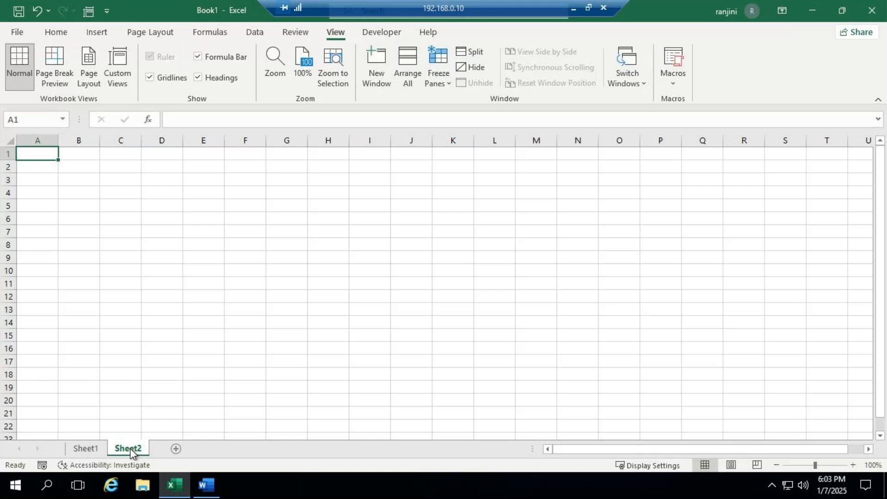
# - Open the Custom Lists editor from the General section of the Advanced options in Excel Options
pyautogui.click(20, 32)
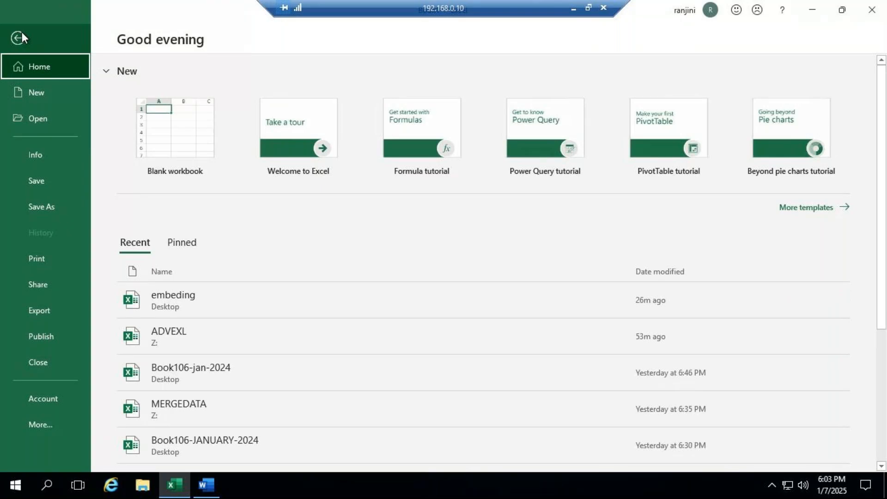
pyautogui.click(49, 431)
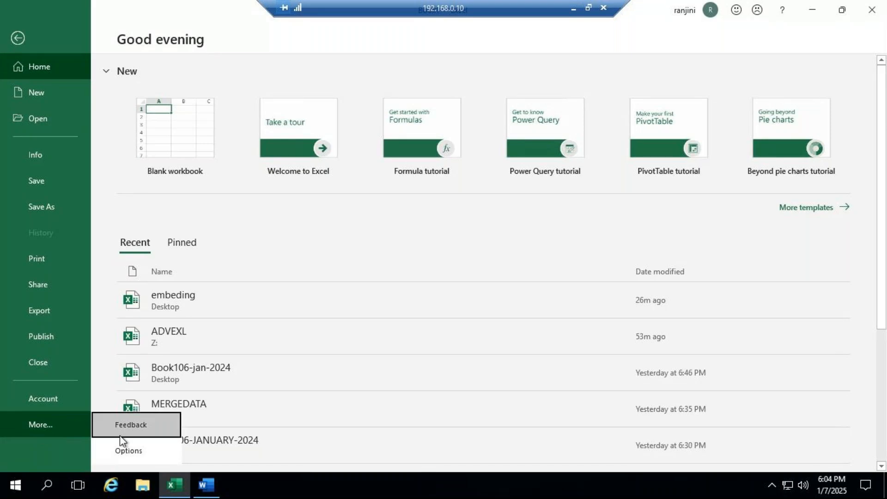
pyautogui.click(129, 450)
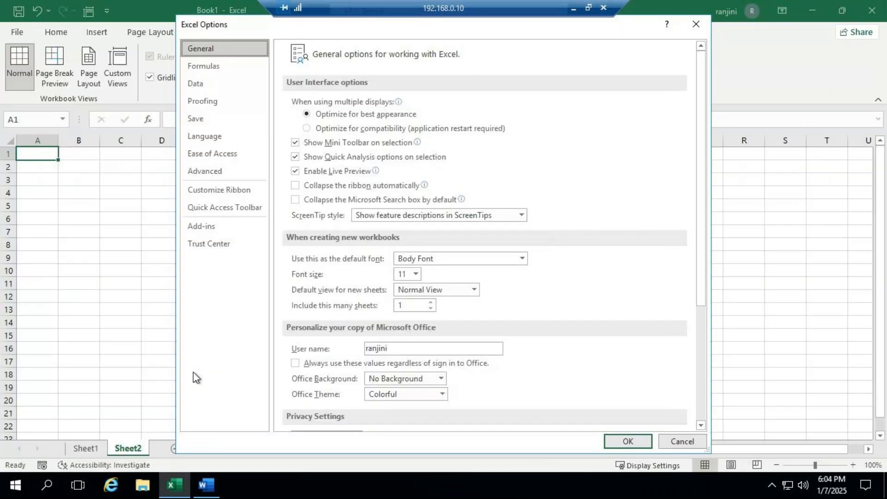
pyautogui.click(224, 172)
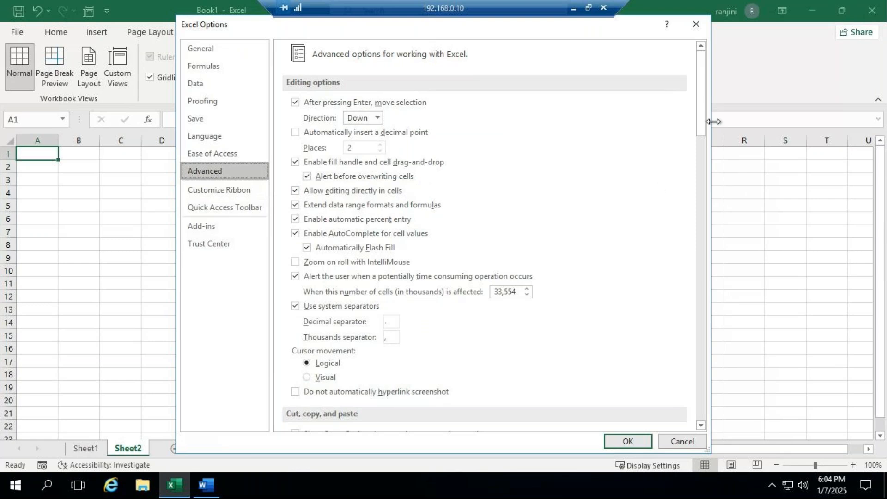
pyautogui.moveTo(701, 135); pyautogui.dragTo(728, 398)
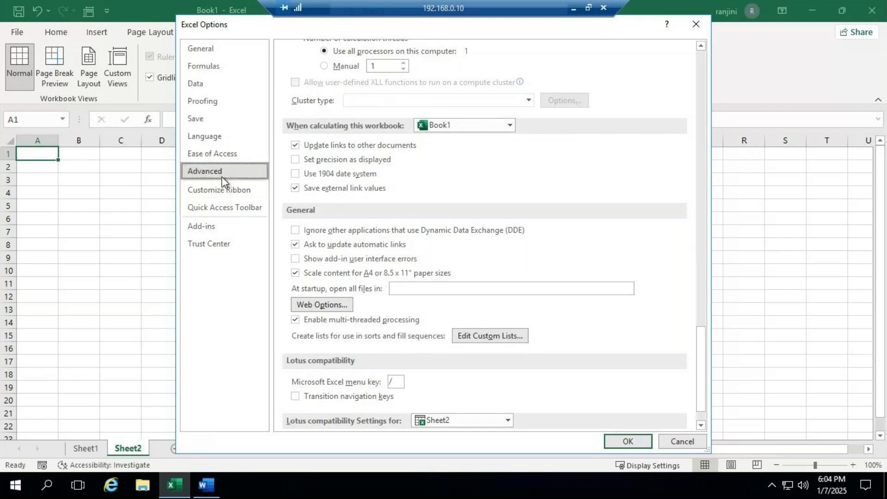
pyautogui.click(490, 336)
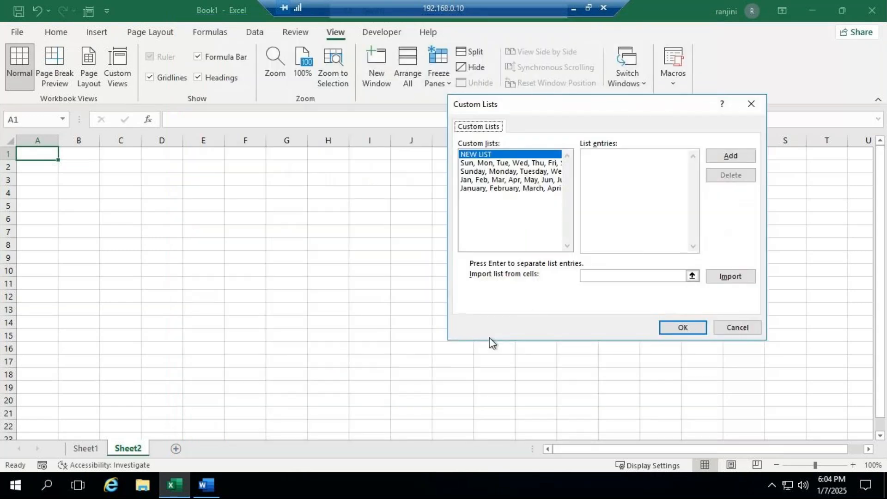
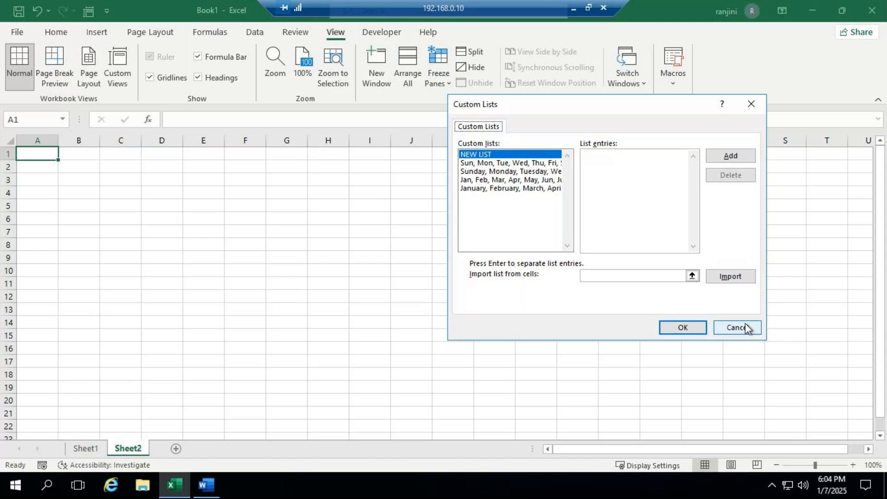
# - Enter six sample names as separate entries of a new custom list
pyautogui.click(623, 172)
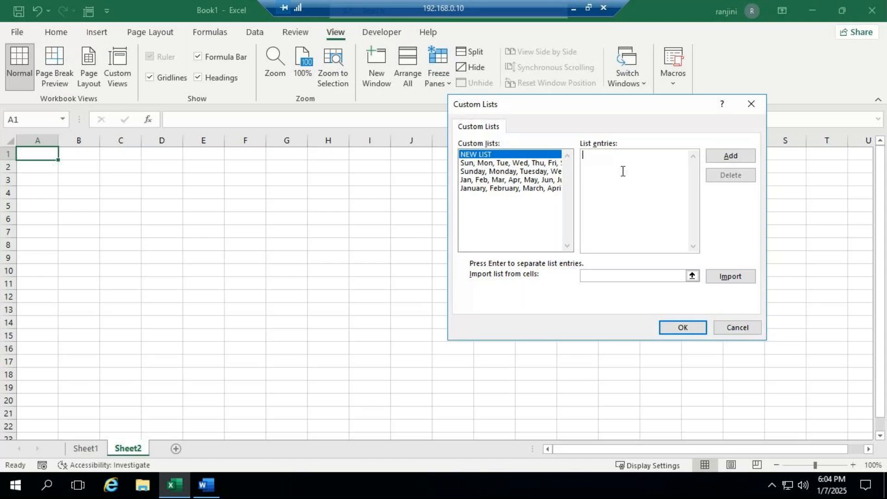
pyautogui.write('JAMES')
pyautogui.press('Return')
pyautogui.write('JONES')
pyautogui.press('Return')
pyautogui.write('SMITH')
pyautogui.press('Return')
pyautogui.write('ALLE')
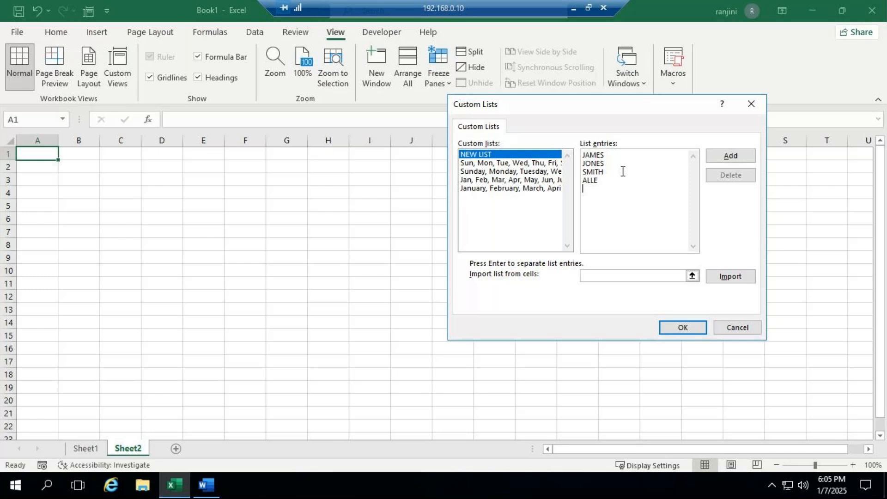
pyautogui.click(601, 174)
pyautogui.click(603, 180)
pyautogui.write('N MARTIN')
pyautogui.press('Return')
pyautogui.write('BLAKE')
# - Add the six entries as a custom list and accept the Custom Lists and Excel Options dialogs
pyautogui.click(731, 155)
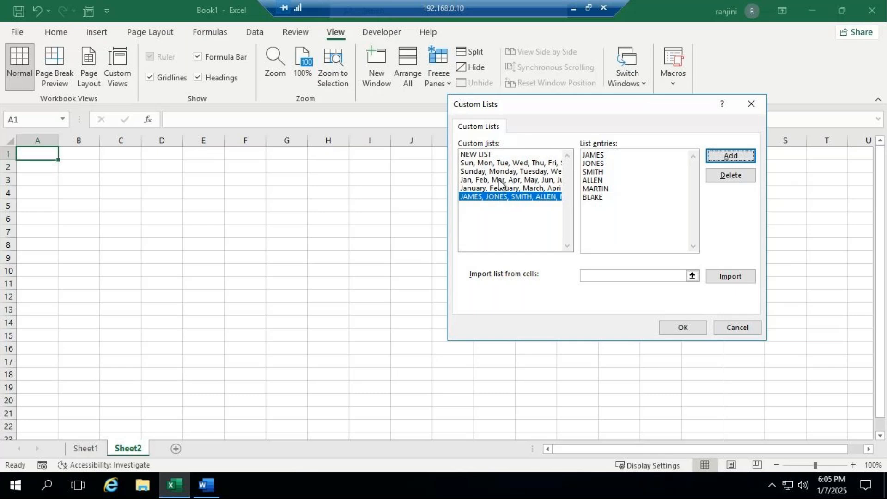
pyautogui.click(695, 328)
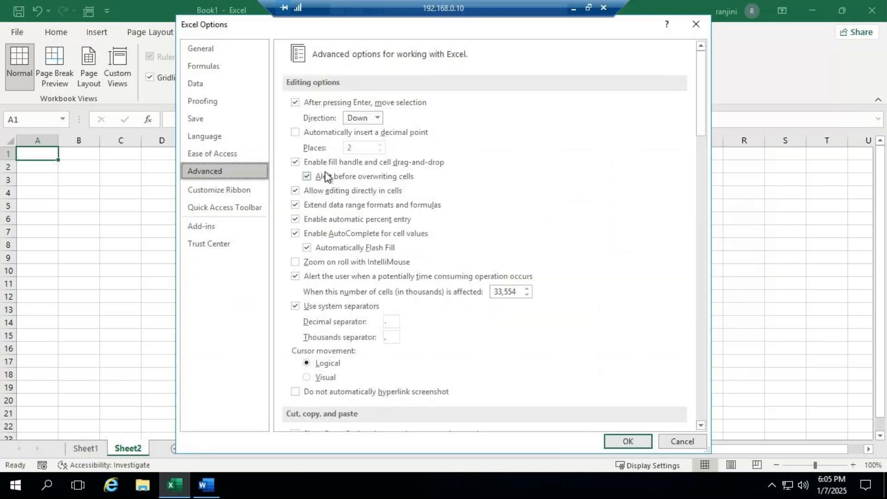
pyautogui.click(623, 440)
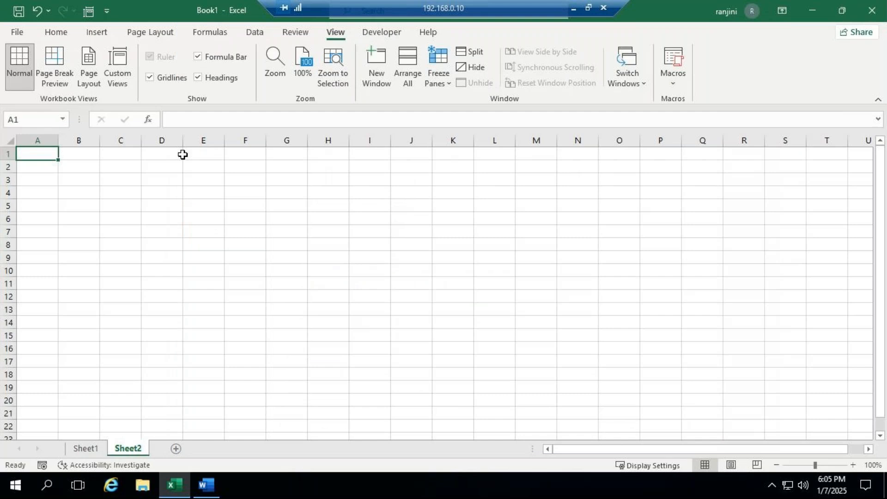
# - Enter the custom list's last name in A1 and fill the series down to A12
pyautogui.press('F2')
pyautogui.write('BLA')
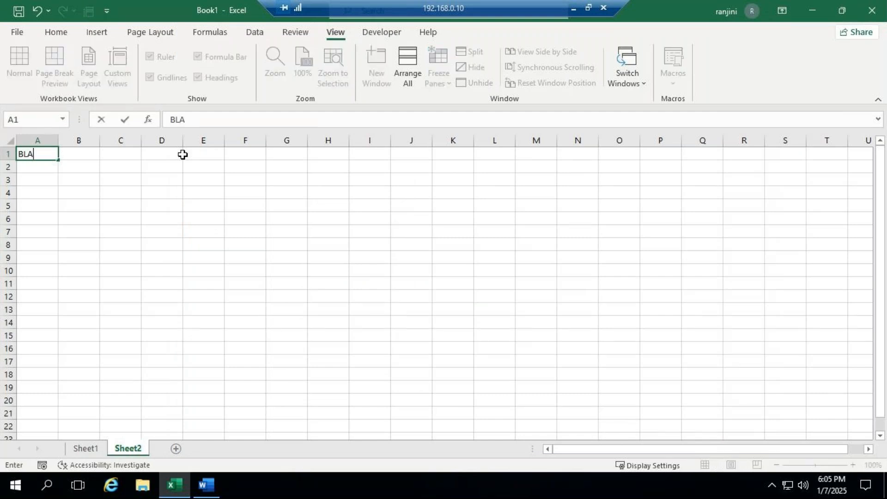
pyautogui.write('KE')
pyautogui.hotkey('ctrl', 'Return')
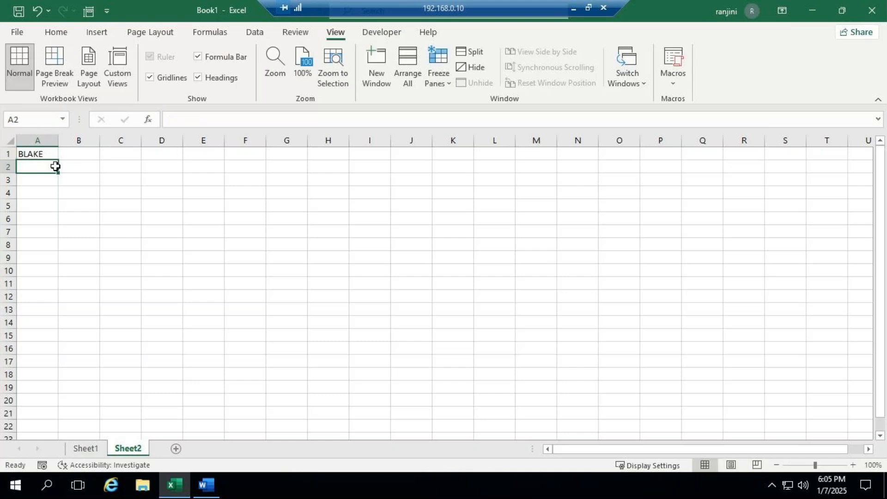
pyautogui.click(37, 155)
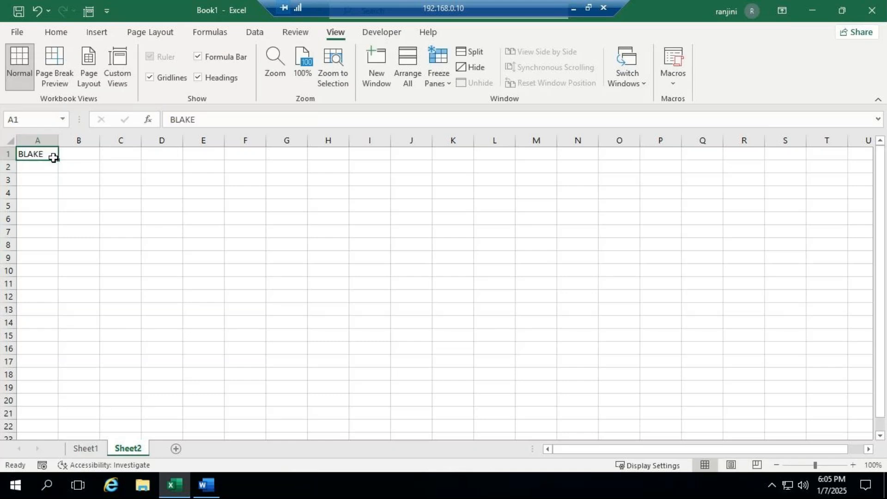
pyautogui.moveTo(59, 160); pyautogui.dragTo(62, 257)
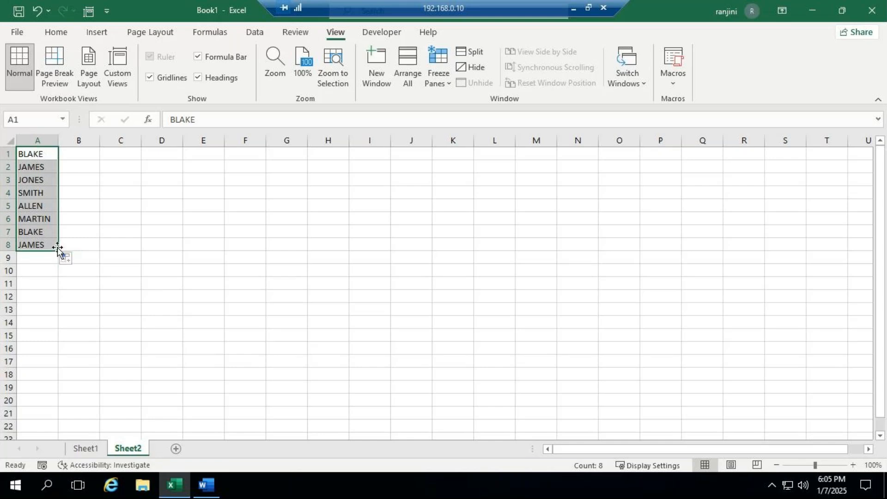
pyautogui.moveTo(58, 251); pyautogui.dragTo(57, 299)
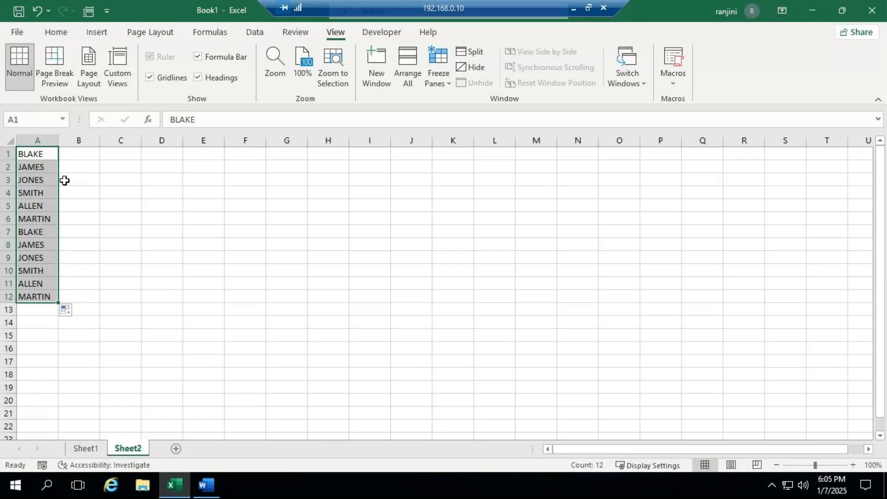
# - Fill the custom list series from A1 across row 1 to H1
pyautogui.click(50, 155)
pyautogui.moveTo(58, 159); pyautogui.dragTo(345, 186)
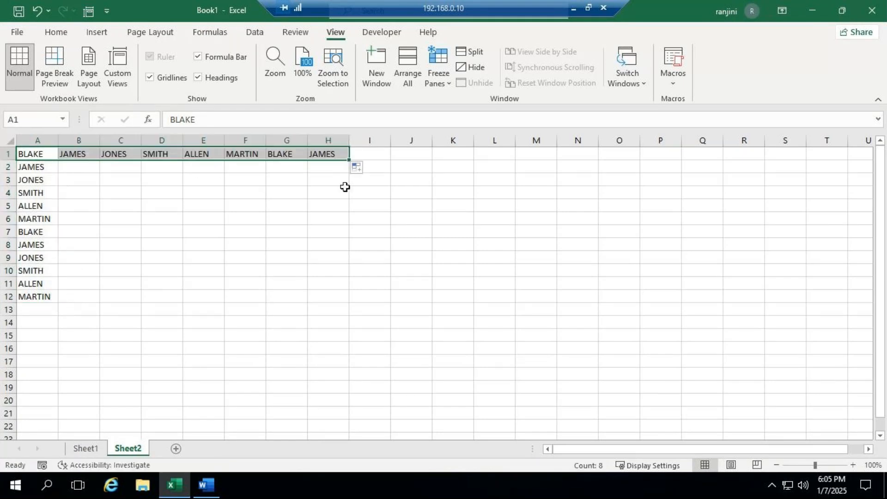
pyautogui.click(345, 186)
# - Clear the contents of A1:H14 and make A1 the active cell
pyautogui.moveTo(37, 154); pyautogui.dragTo(341, 319)
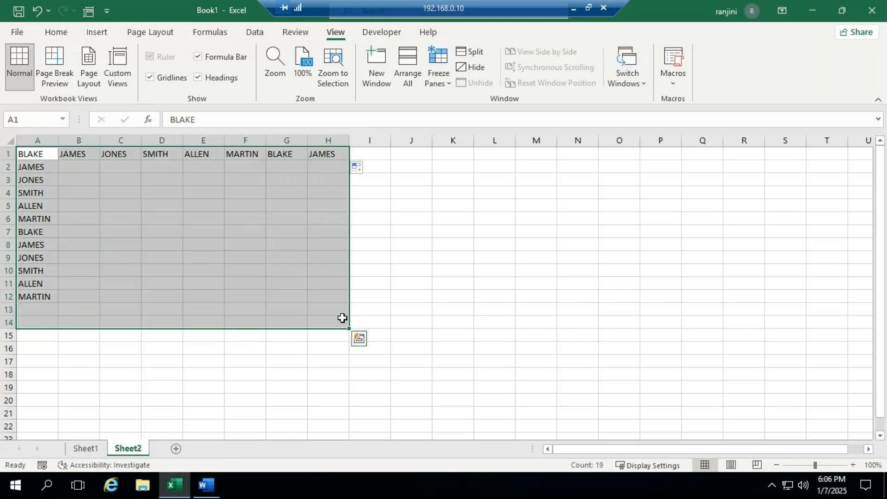
pyautogui.press('Delete')
pyautogui.click(34, 156)
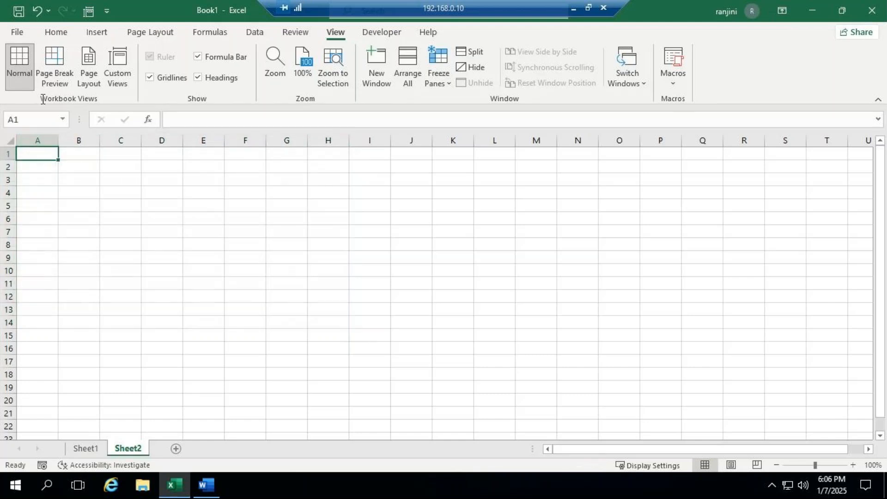
# - Reopen the Custom Lists editor from the Advanced options in Excel Options
pyautogui.click(18, 32)
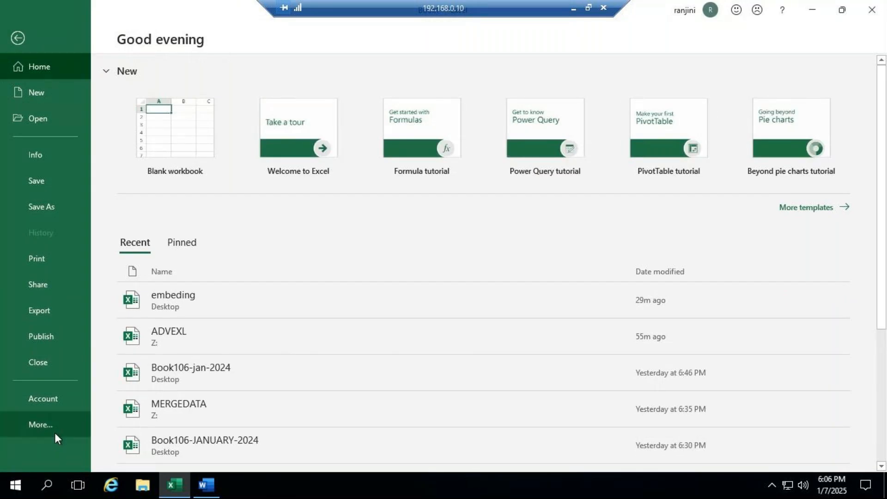
pyautogui.click(55, 432)
pyautogui.click(136, 448)
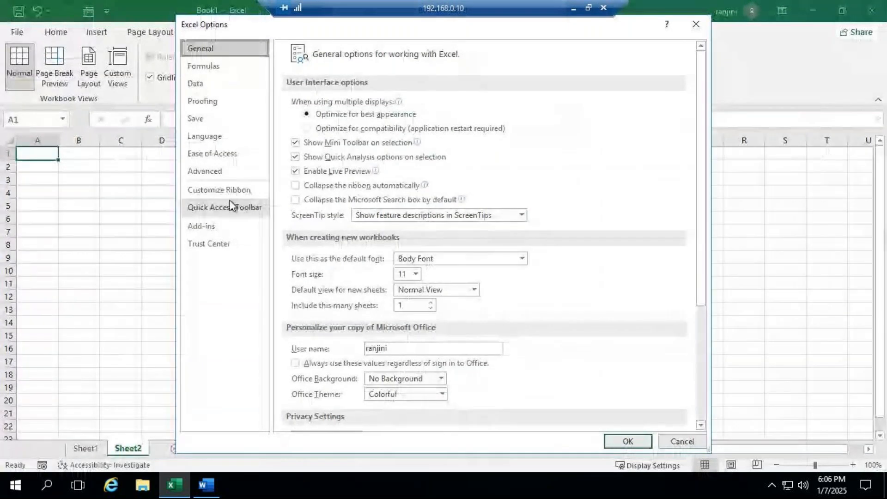
pyautogui.click(234, 170)
pyautogui.scroll(-12, 486, 290)
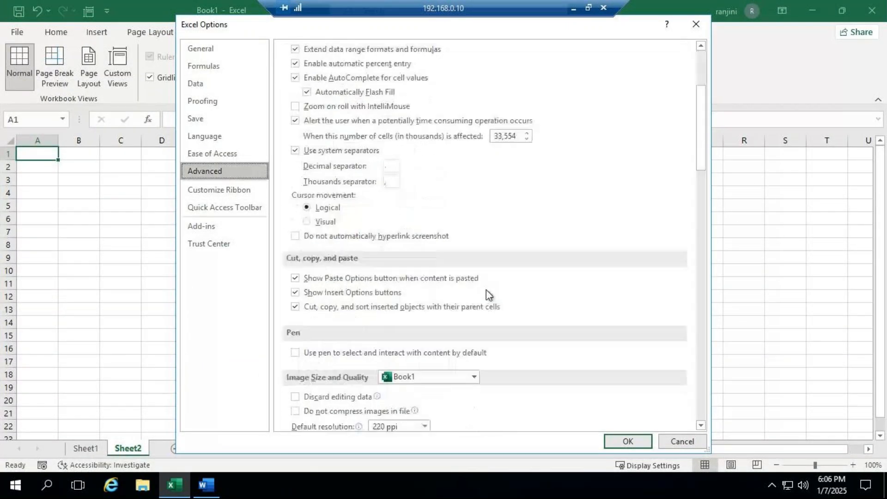
pyautogui.scroll(-12, 486, 290)
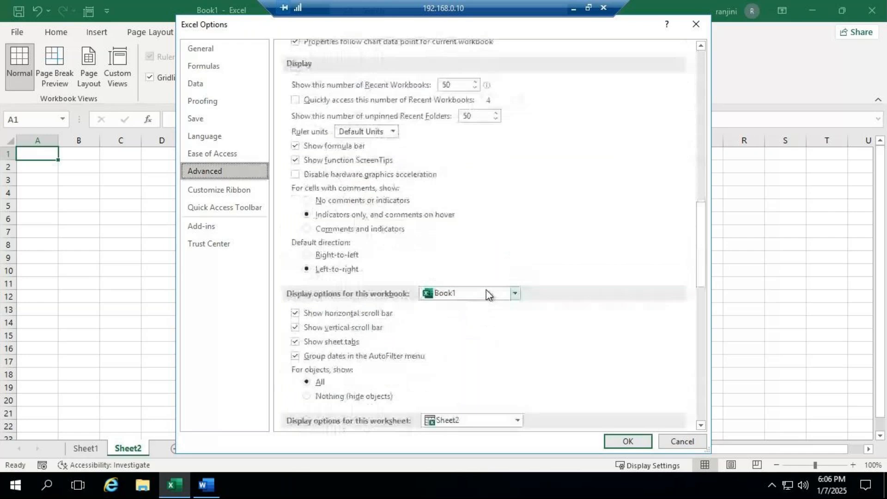
pyautogui.scroll(-5, 489, 294)
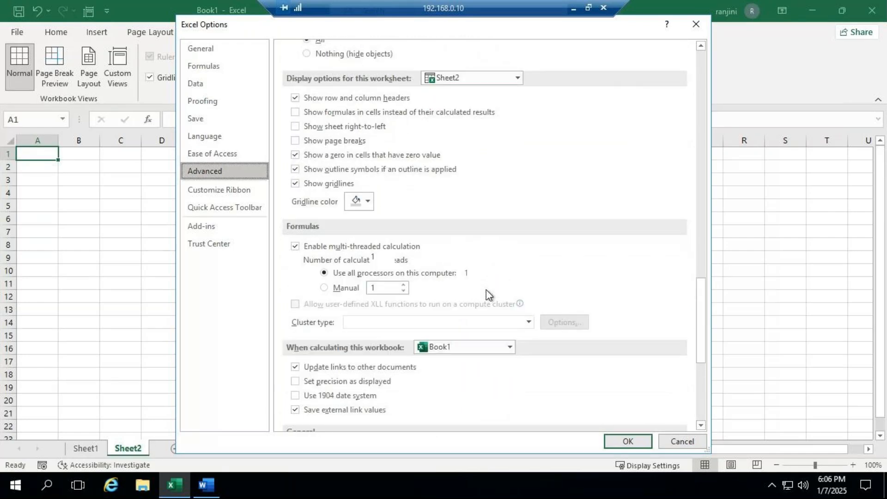
pyautogui.scroll(-8, 486, 289)
pyautogui.click(486, 293)
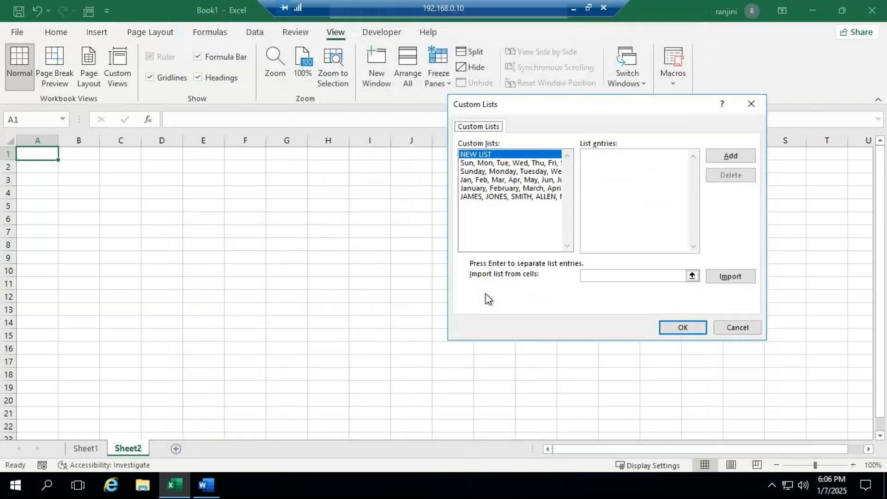
# - Append two more names to the end of the custom names list, save it and accept the options
pyautogui.click(525, 198)
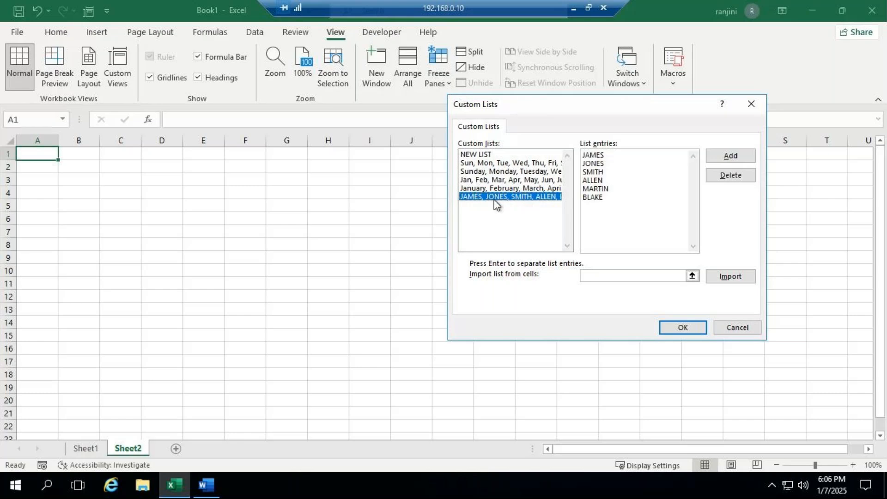
pyautogui.click(614, 201)
pyautogui.press('Return')
pyautogui.write('JOE ')
pyautogui.write('H')
pyautogui.press('BackSpace')
pyautogui.write('JOHN')
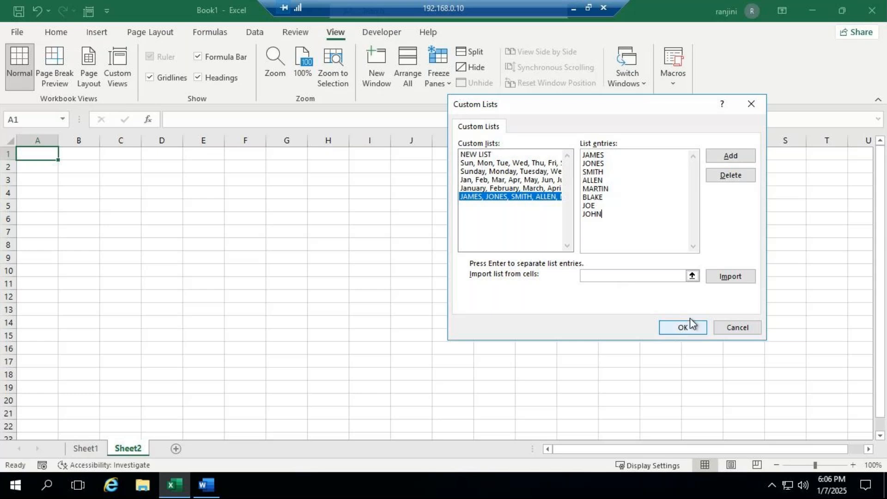
pyautogui.click(747, 159)
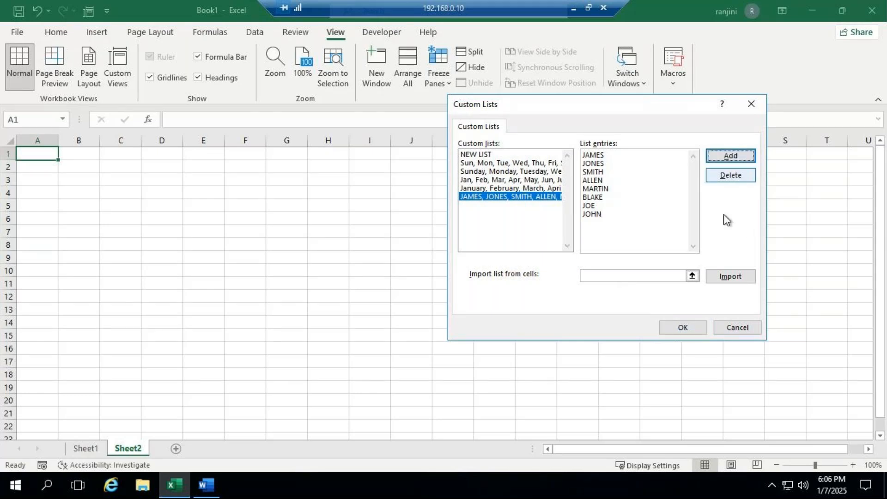
pyautogui.click(683, 327)
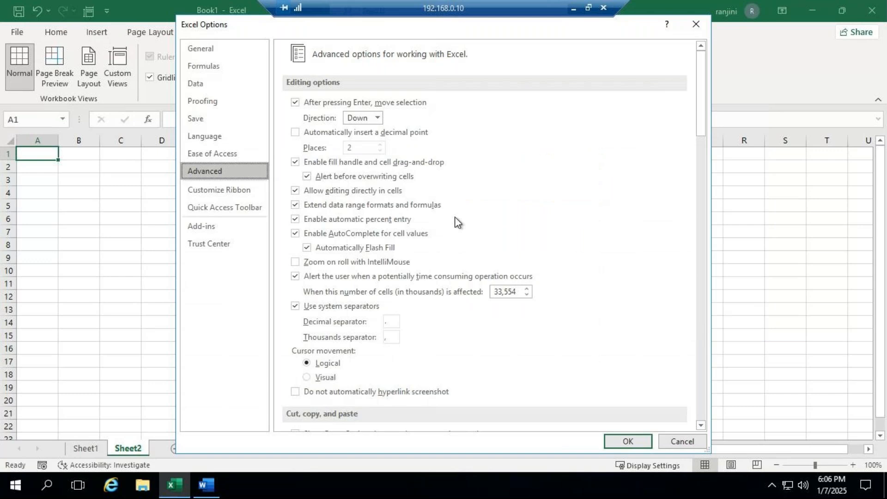
pyautogui.click(628, 441)
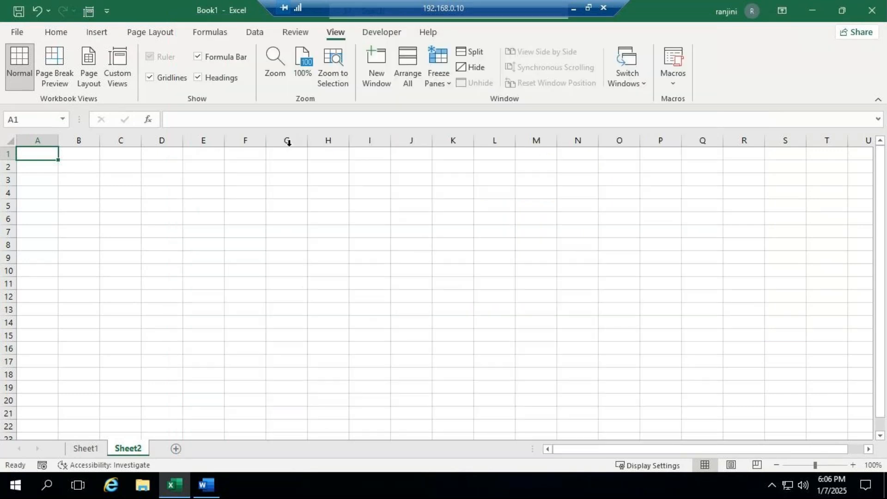
# - Enter the last name of the extended custom list in A1 and fill the series down to A13
pyautogui.write('JOHN')
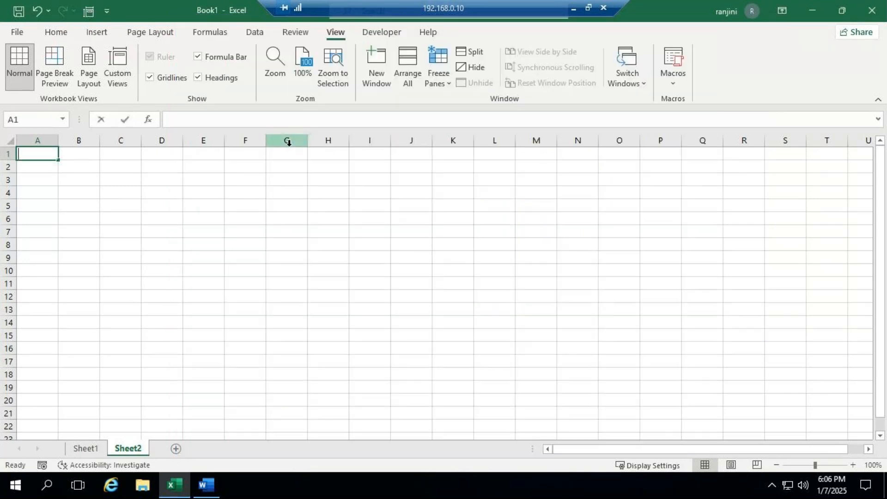
pyautogui.hotkey('ctrl', 'Return')
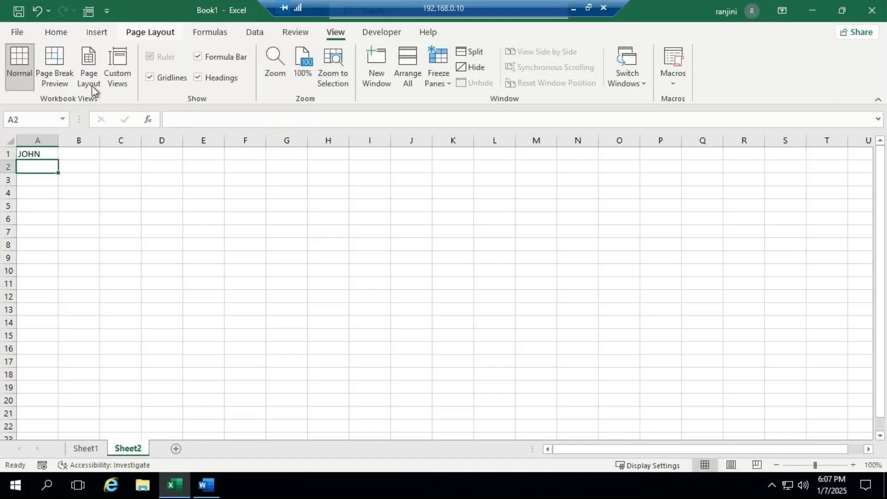
pyautogui.moveTo(58, 159); pyautogui.dragTo(55, 318)
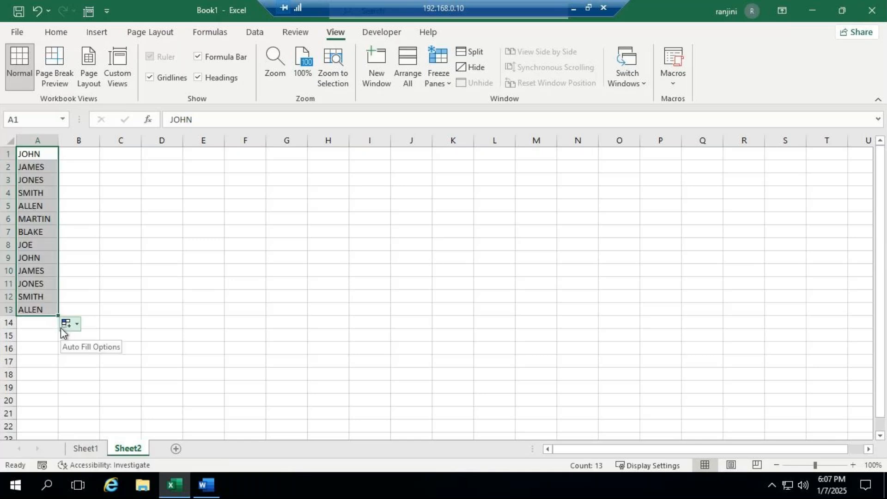
pyautogui.click(822, 465)
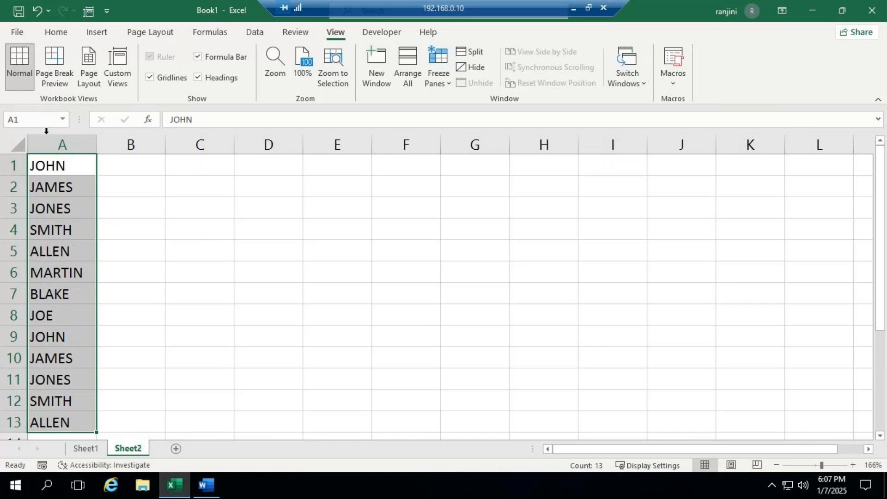
# - Bring up the Custom Lists editor through the Advanced options again, with A1:A13 as the import range
pyautogui.click(18, 32)
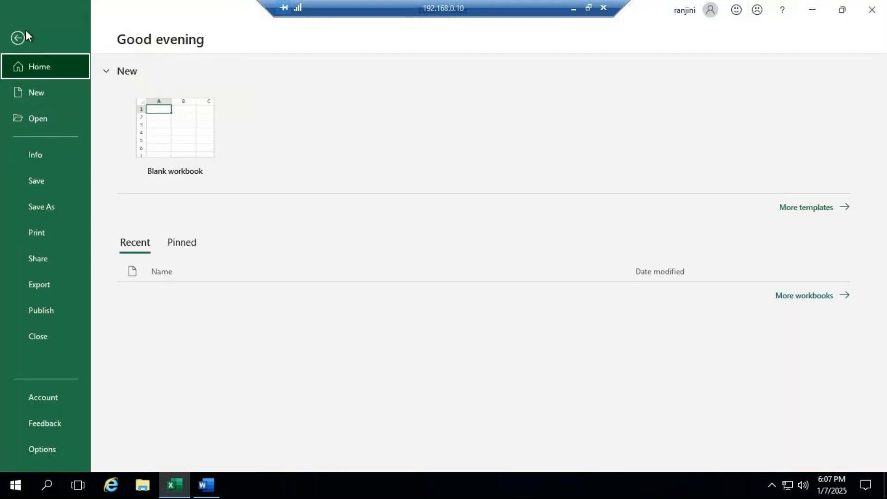
pyautogui.click(41, 423)
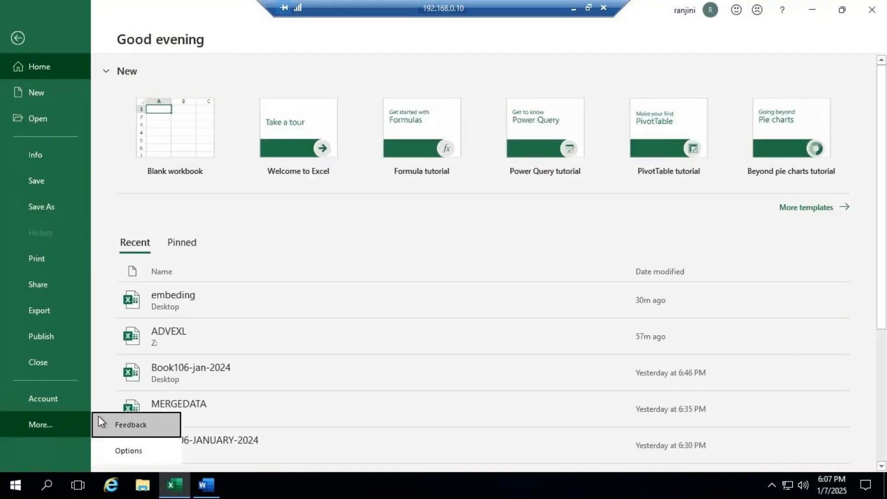
pyautogui.click(130, 451)
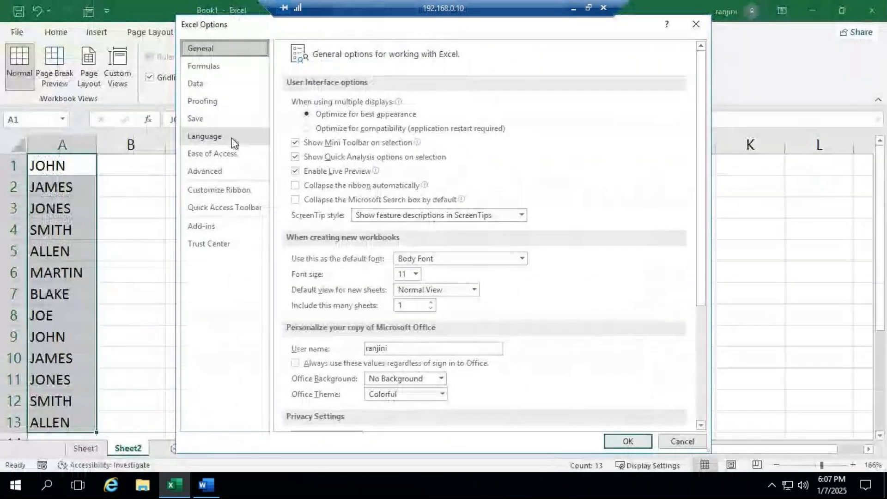
pyautogui.click(224, 173)
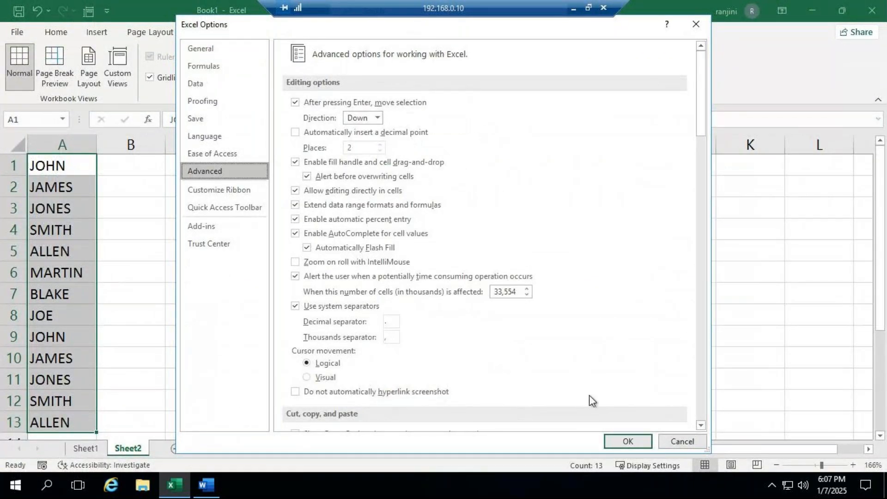
pyautogui.scroll(-4, 601, 269)
pyautogui.scroll(-10, 600, 272)
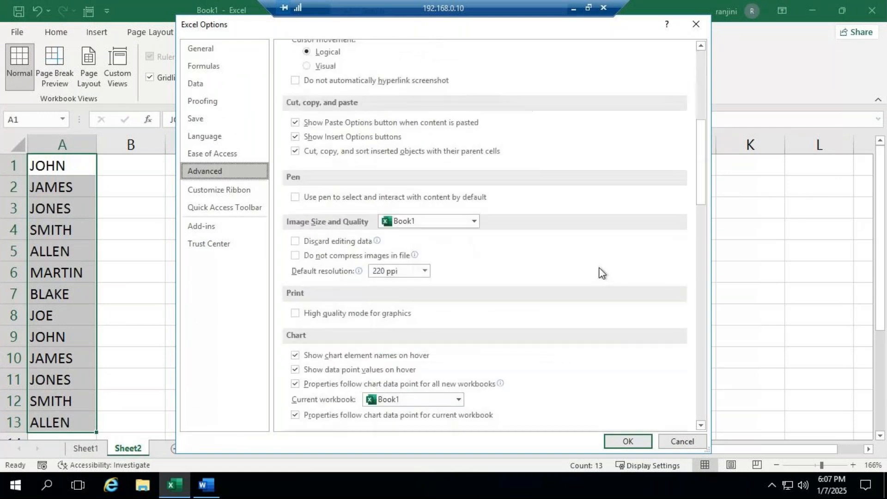
pyautogui.scroll(-12, 598, 275)
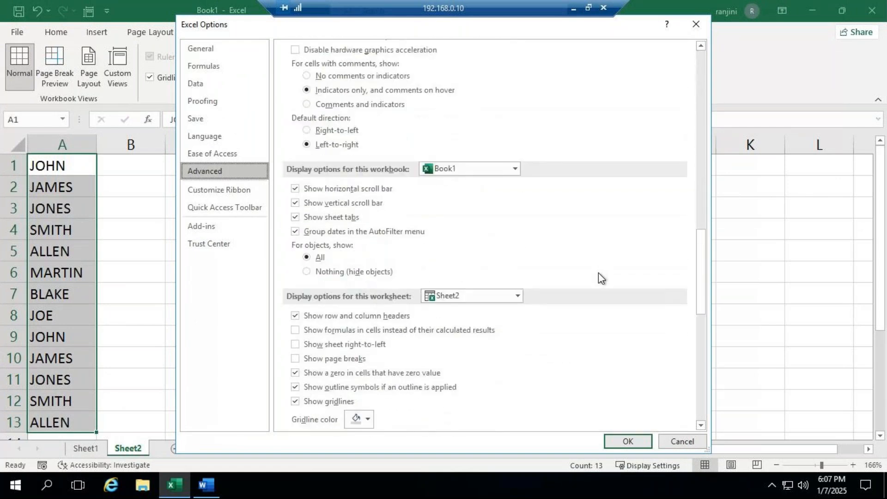
pyautogui.click(513, 299)
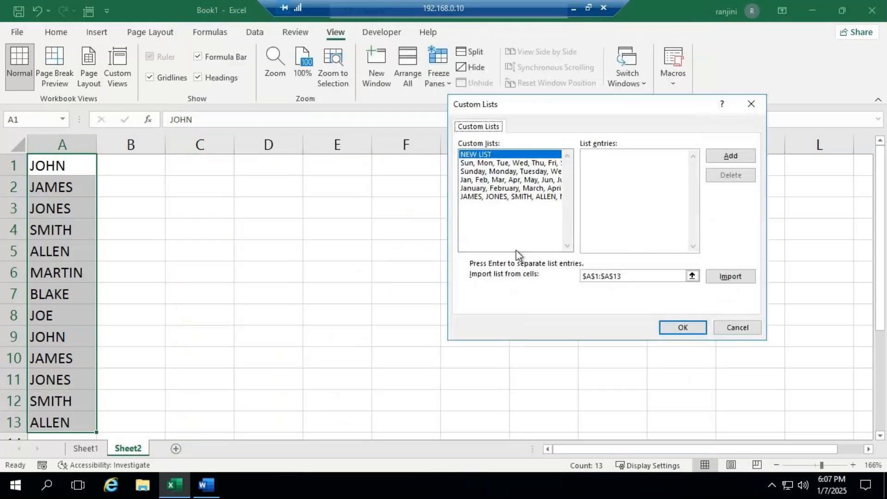
# - Delete the custom names list permanently from the Custom Lists editor and accept the options
pyautogui.click(521, 200)
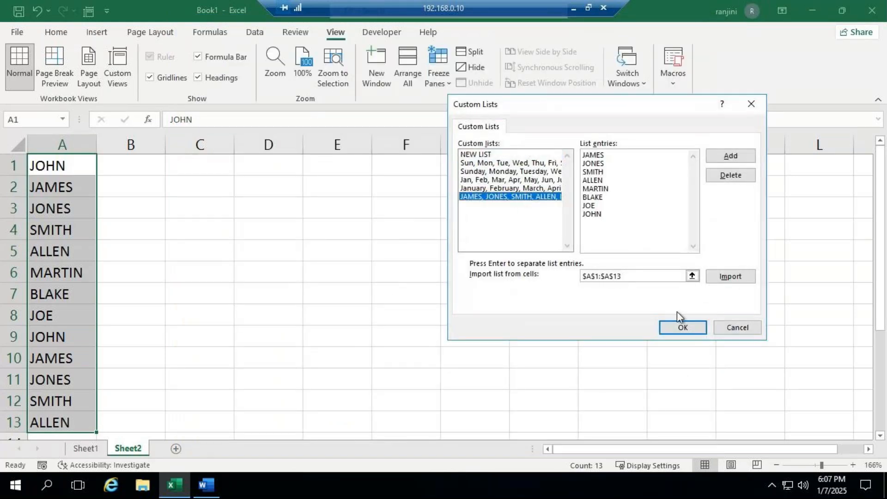
pyautogui.click(727, 176)
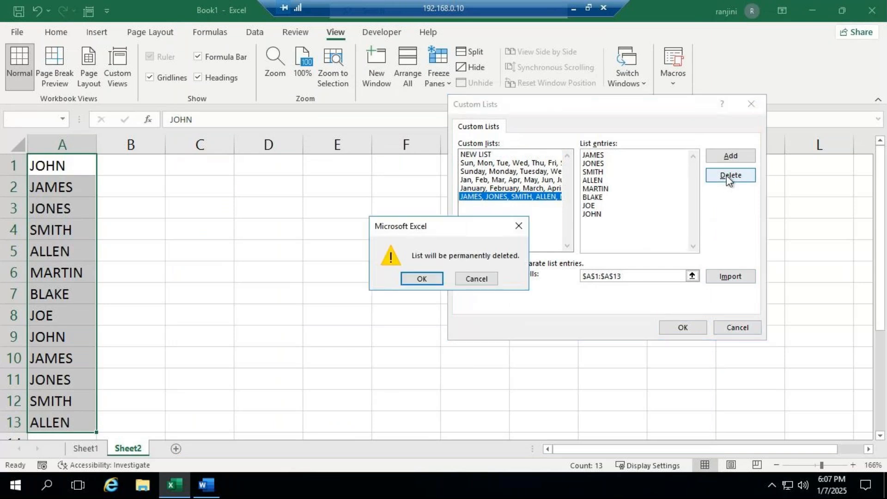
pyautogui.click(440, 291)
pyautogui.click(693, 330)
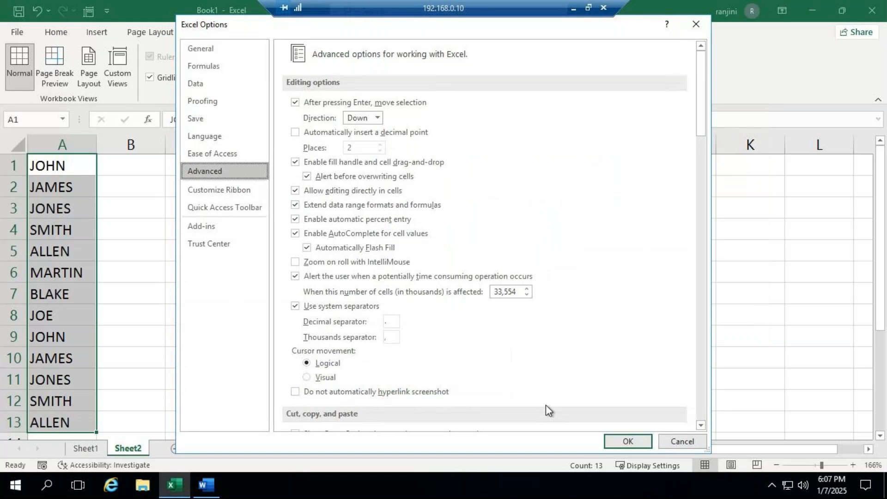
pyautogui.click(639, 439)
# - Enter the same name as in A1 into D1 and fill it down to D8 to test the deleted list
pyautogui.click(297, 167)
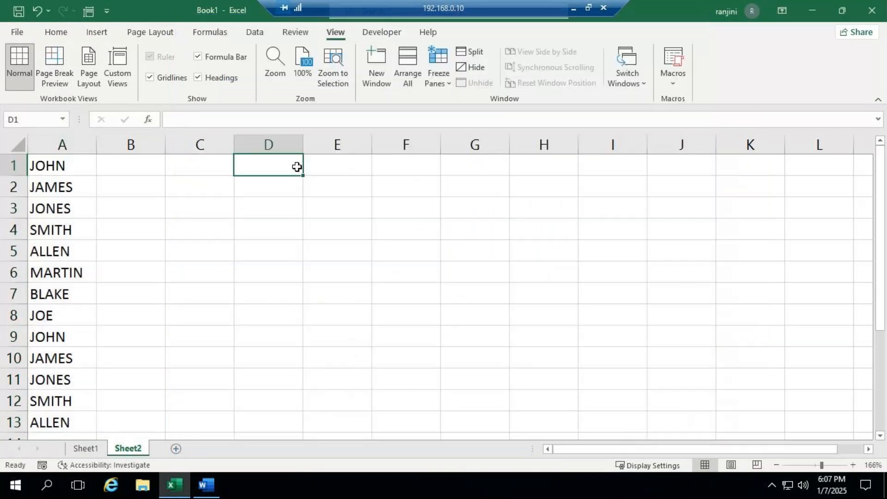
pyautogui.write('JOH')
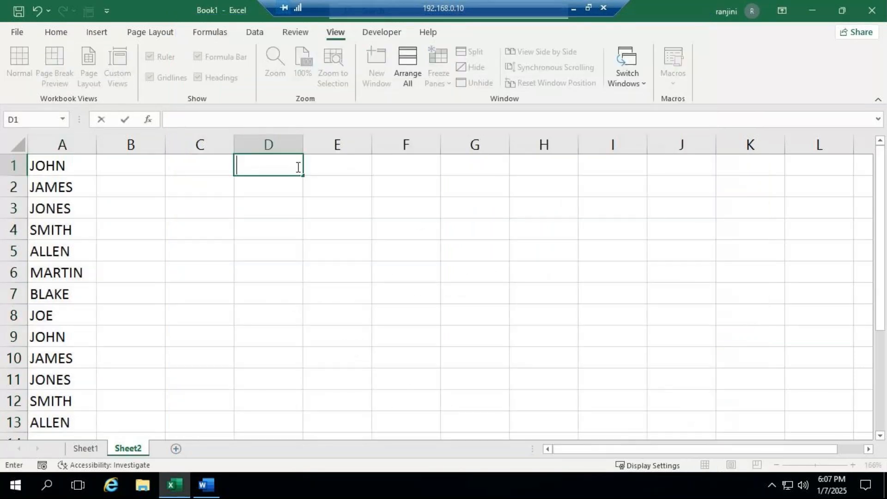
pyautogui.write('N')
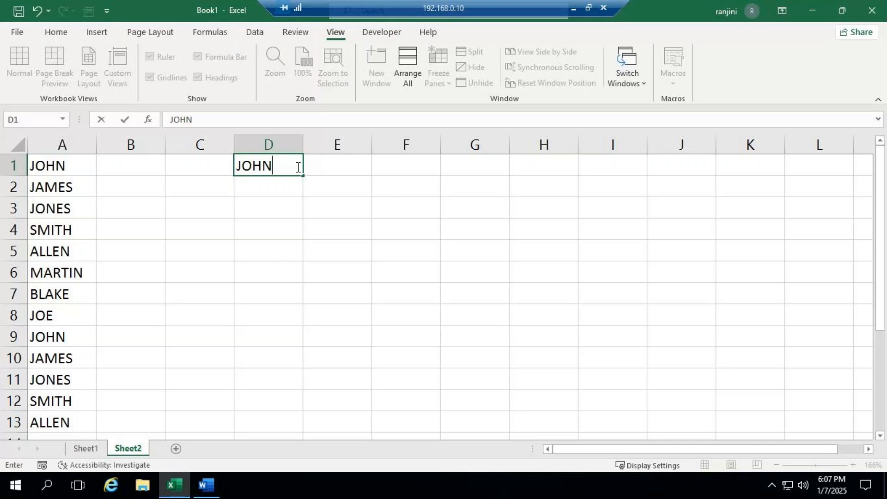
pyautogui.press('Return')
pyautogui.click(299, 171)
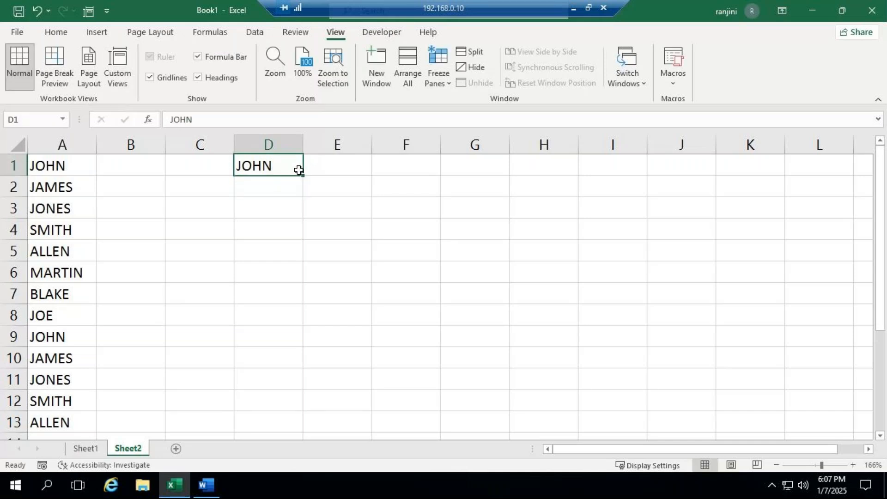
pyautogui.moveTo(303, 175); pyautogui.dragTo(301, 324)
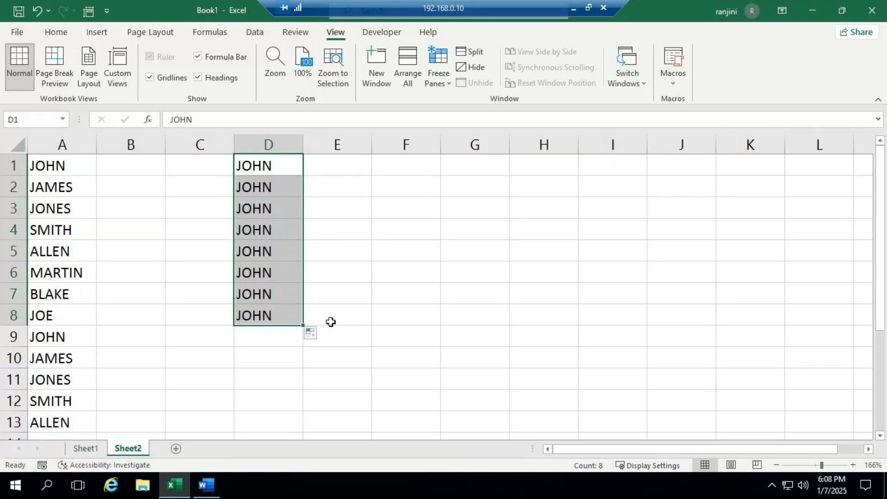
# - Clear the test names from D1:D8 and the repeated names from A9 to A13
pyautogui.click(345, 310)
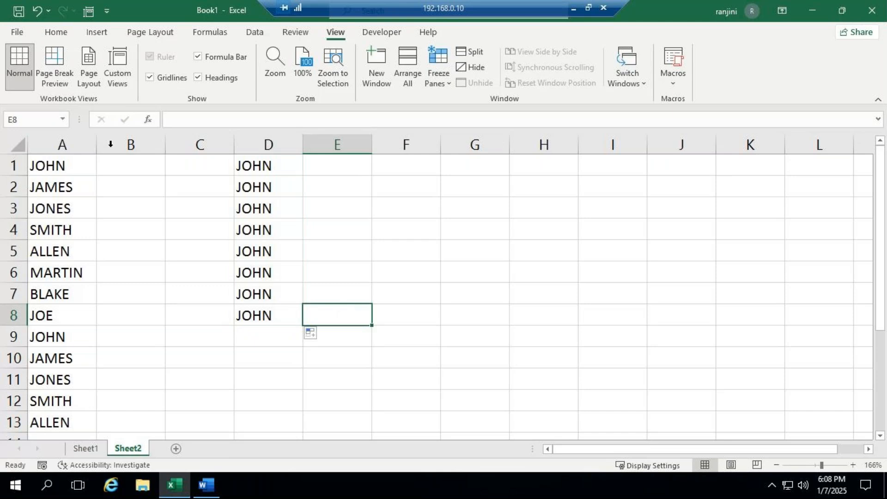
pyautogui.click(56, 163)
pyautogui.moveTo(56, 162); pyautogui.dragTo(348, 428)
pyautogui.click(403, 375)
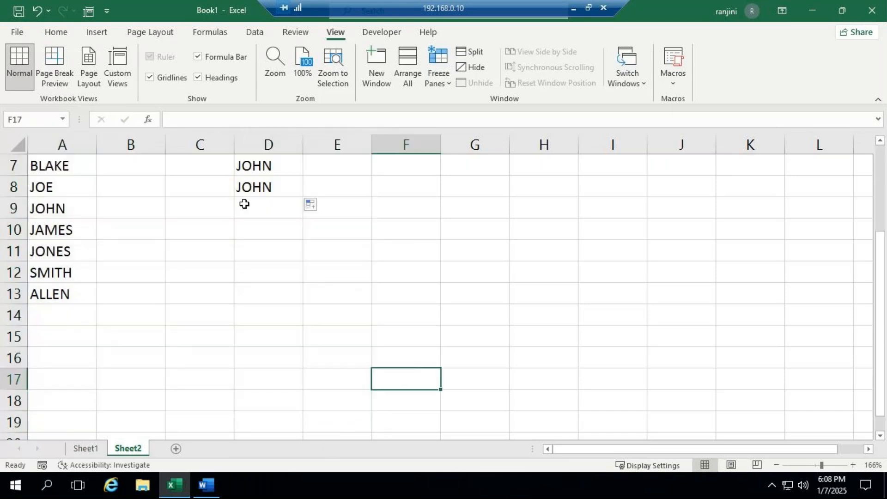
pyautogui.scroll(2, 263, 256)
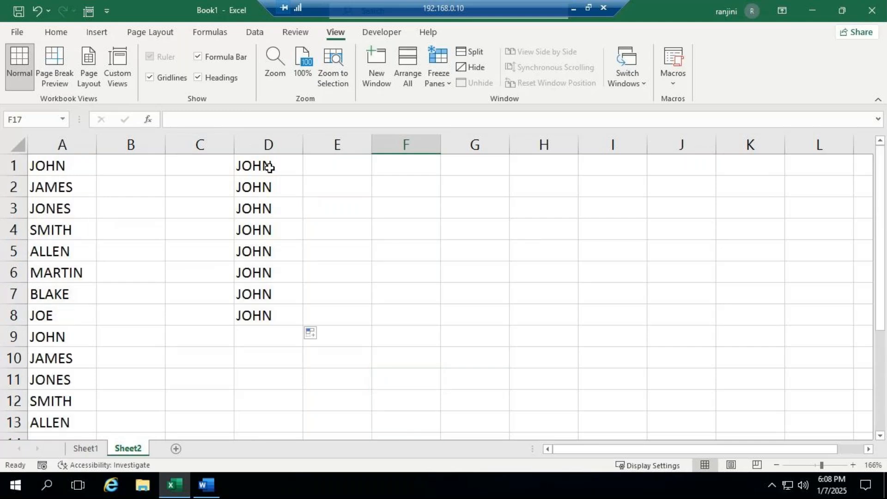
pyautogui.moveTo(277, 169); pyautogui.dragTo(284, 318)
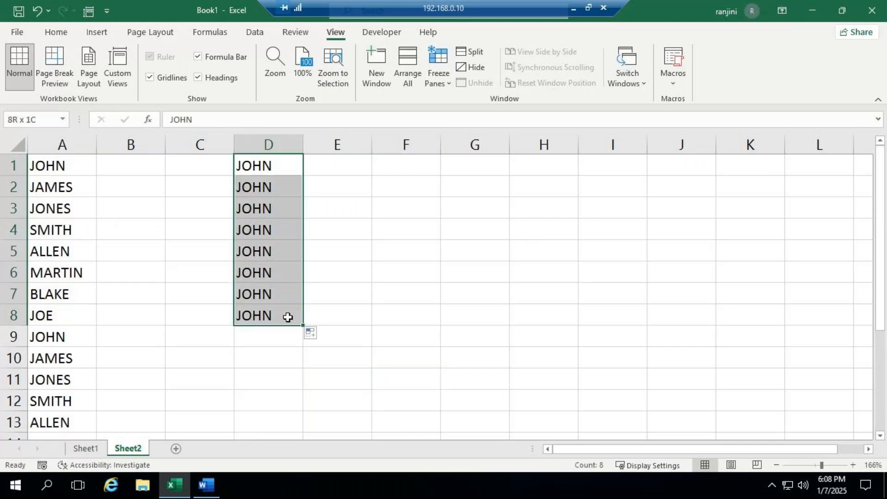
pyautogui.press('Delete')
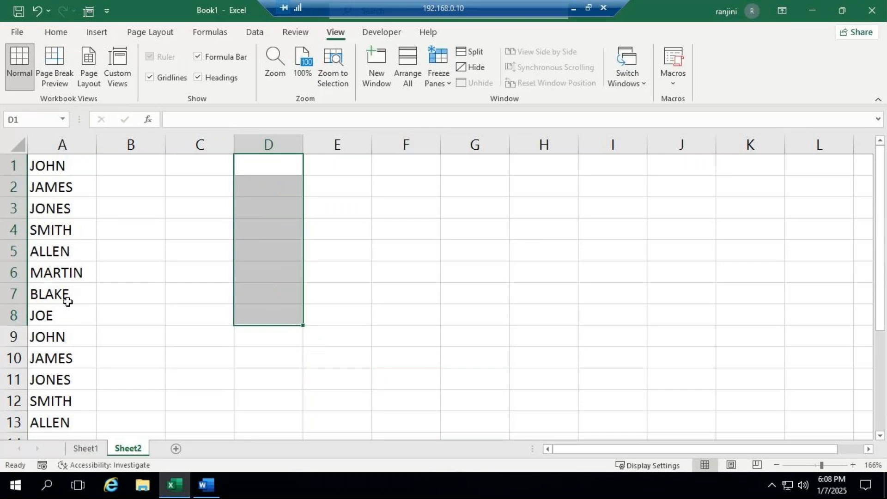
pyautogui.moveTo(69, 335); pyautogui.dragTo(76, 435)
pyautogui.press('Delete')
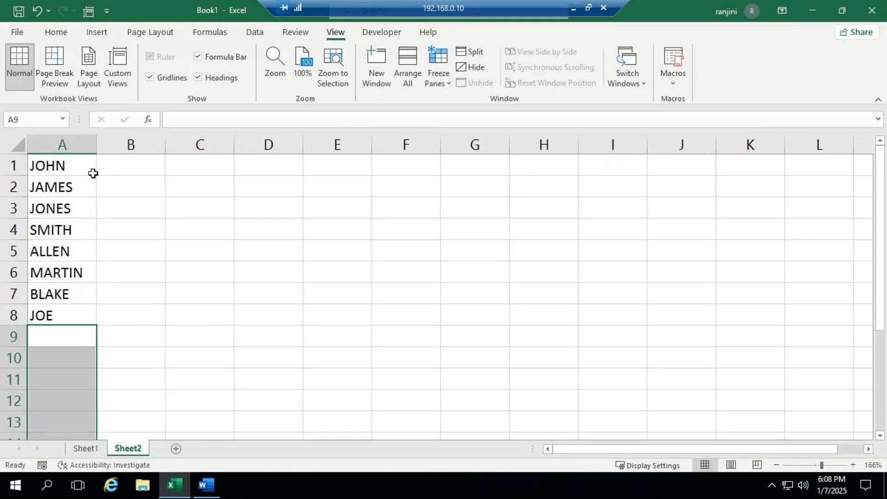
# - Import the names in A1:A8 as a new custom list through the Advanced options in Excel Options
pyautogui.moveTo(91, 169); pyautogui.dragTo(72, 315)
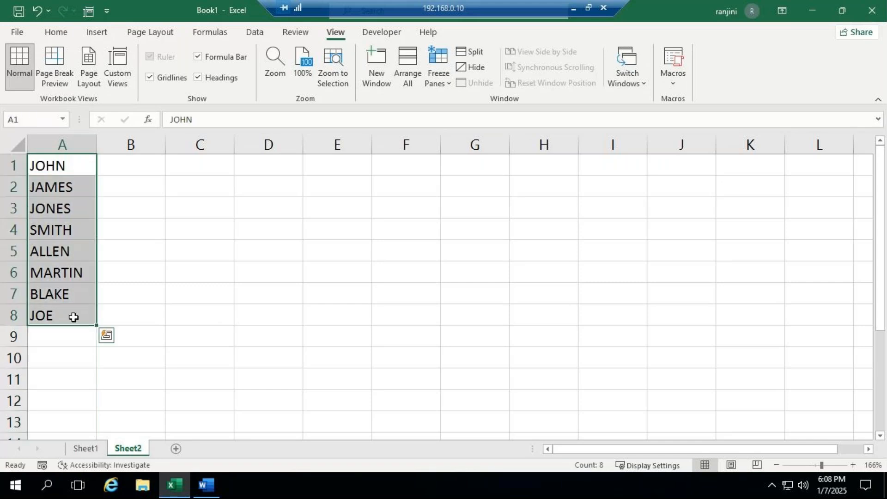
pyautogui.click(18, 31)
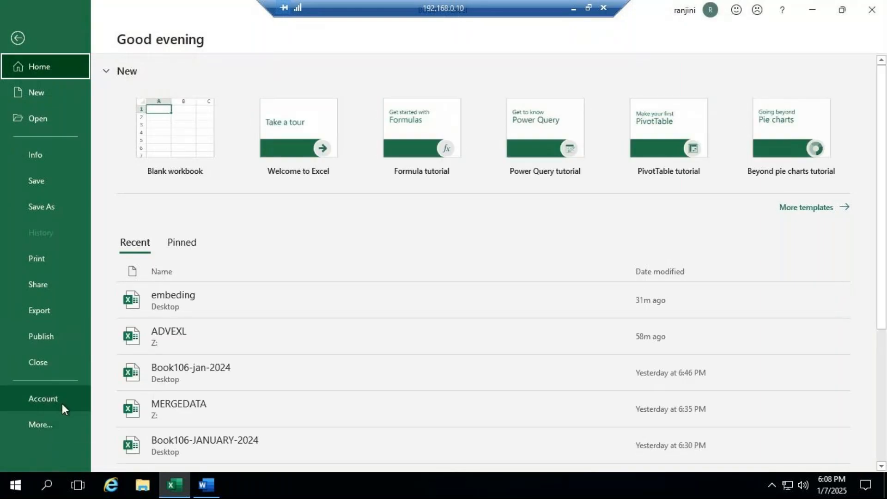
pyautogui.click(52, 428)
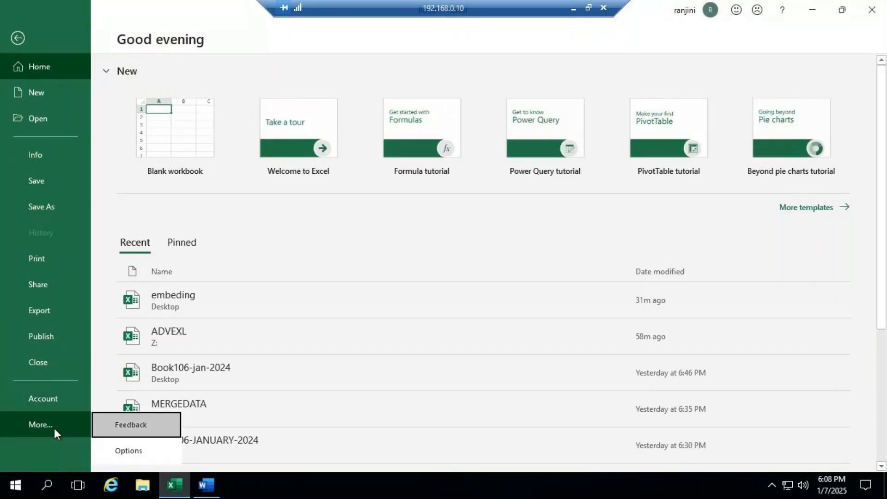
pyautogui.click(129, 451)
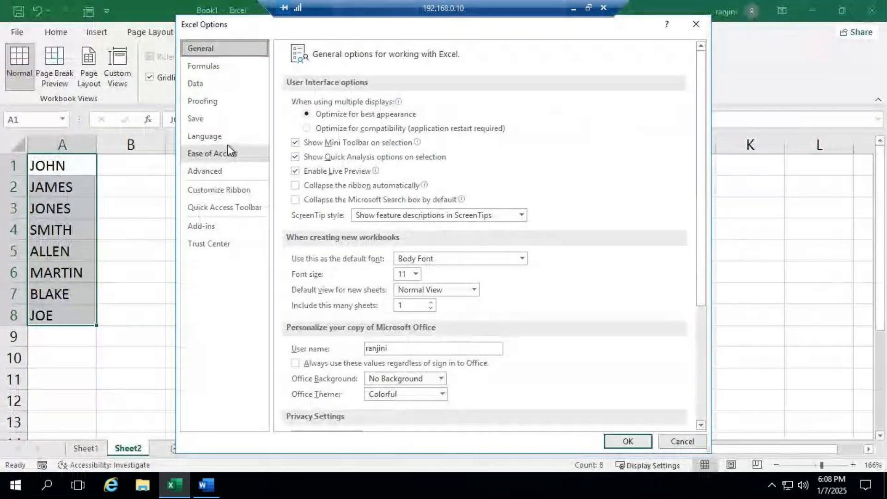
pyautogui.click(224, 170)
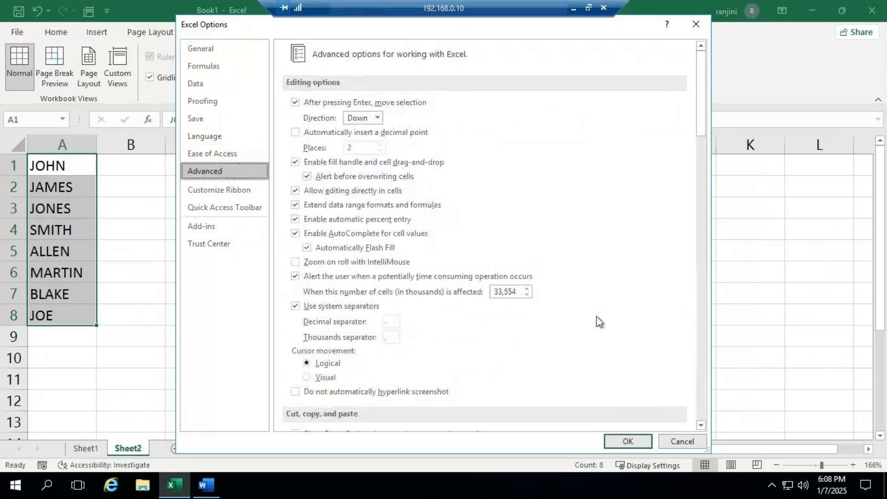
pyautogui.scroll(-8, 583, 292)
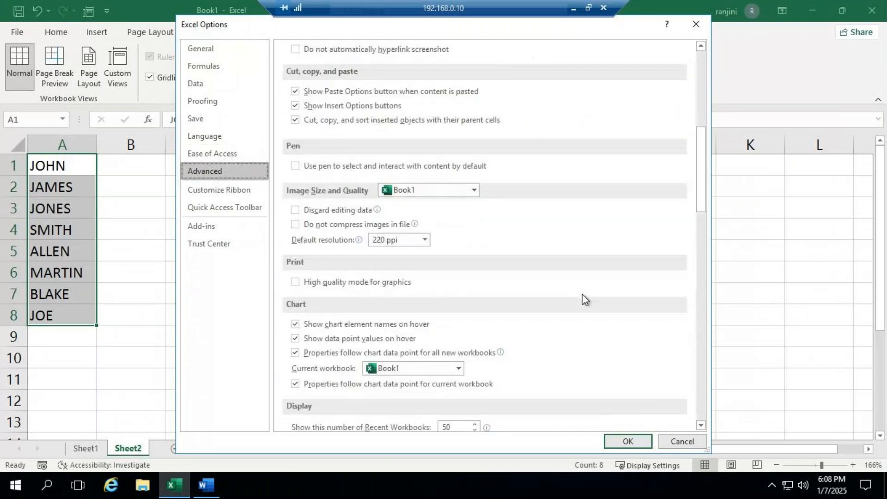
pyautogui.scroll(-7, 582, 299)
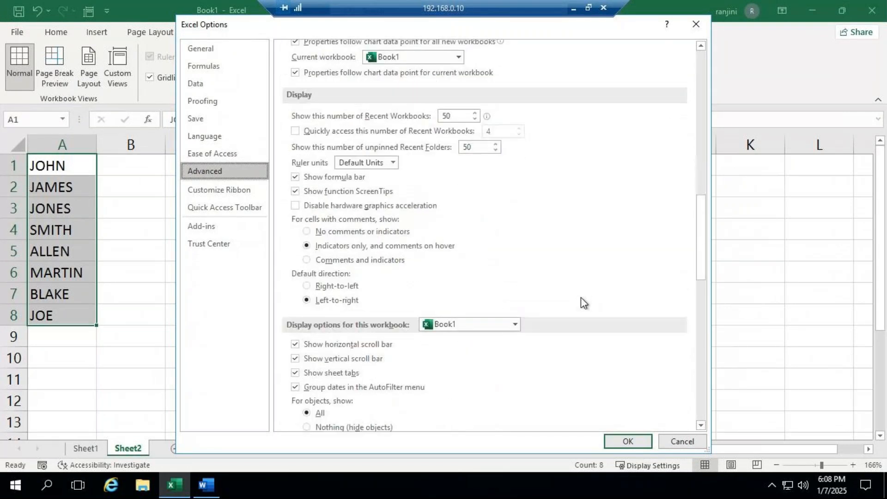
pyautogui.scroll(-10, 581, 302)
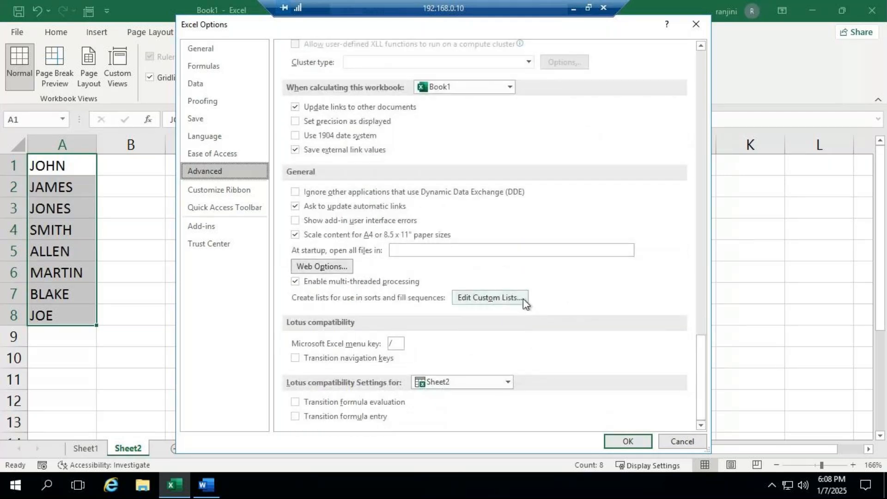
pyautogui.click(524, 300)
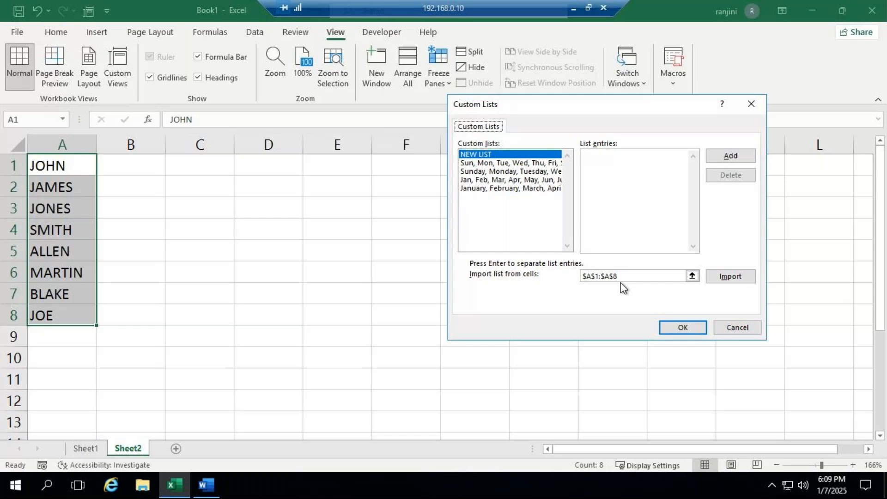
pyautogui.click(732, 278)
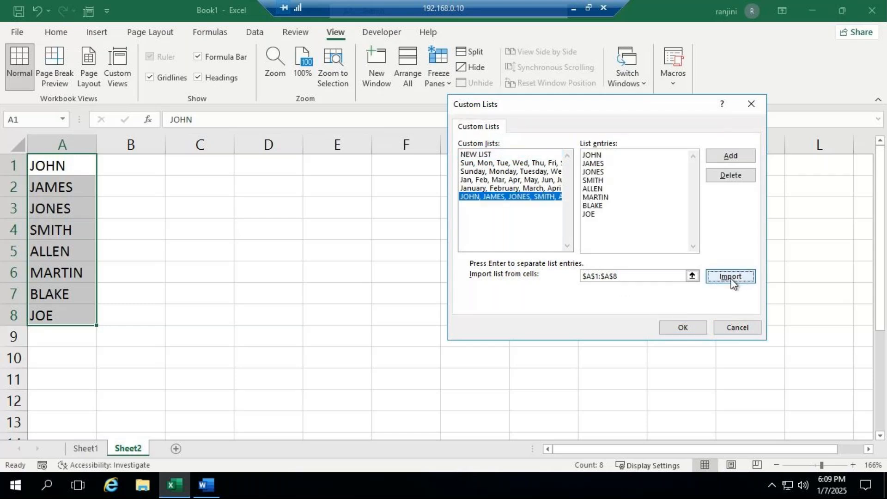
# - Append two more names to the end of the imported custom list, save it and accept the options
pyautogui.click(632, 217)
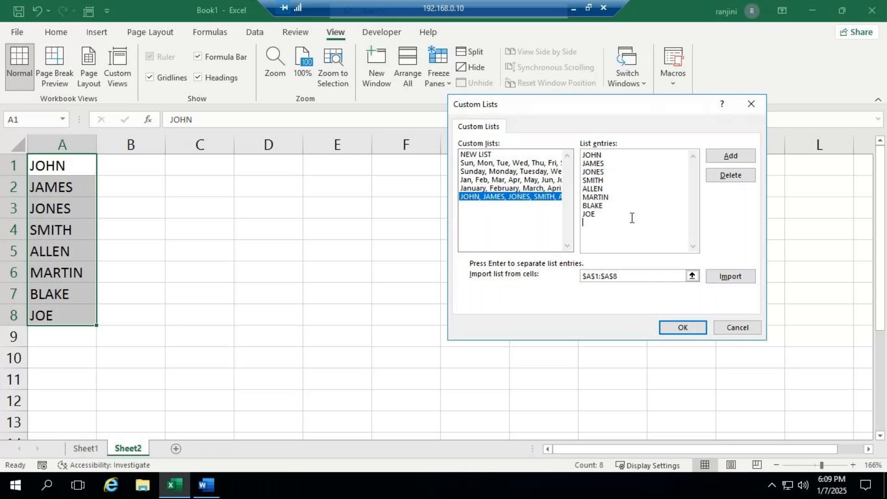
pyautogui.write('K')
pyautogui.write('A')
pyautogui.write('KASH ')
pyautogui.write('DINESH')
pyautogui.click(747, 156)
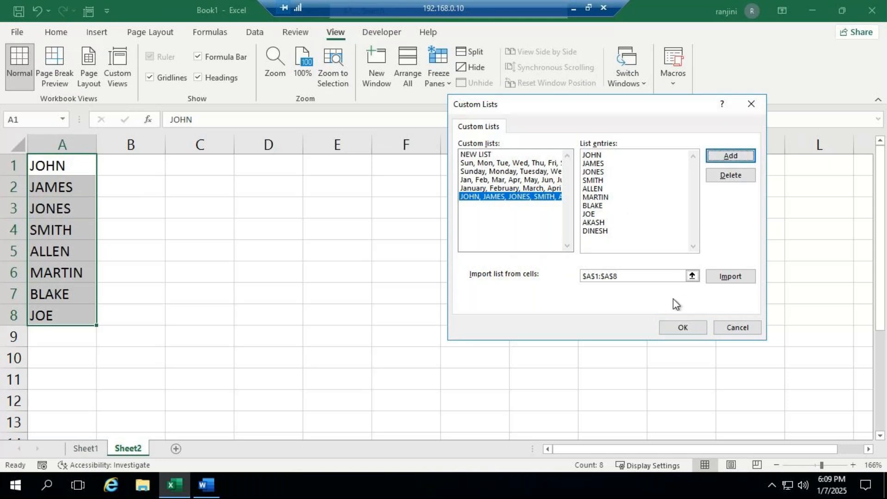
pyautogui.click(676, 327)
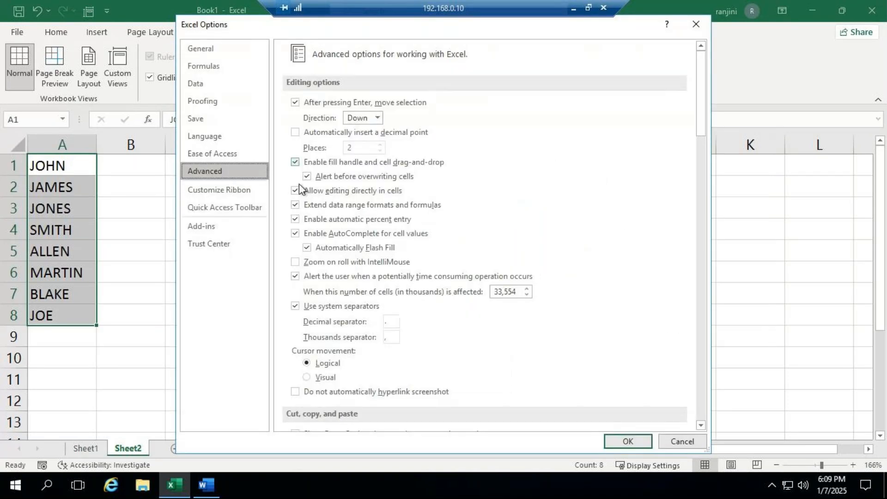
pyautogui.click(624, 438)
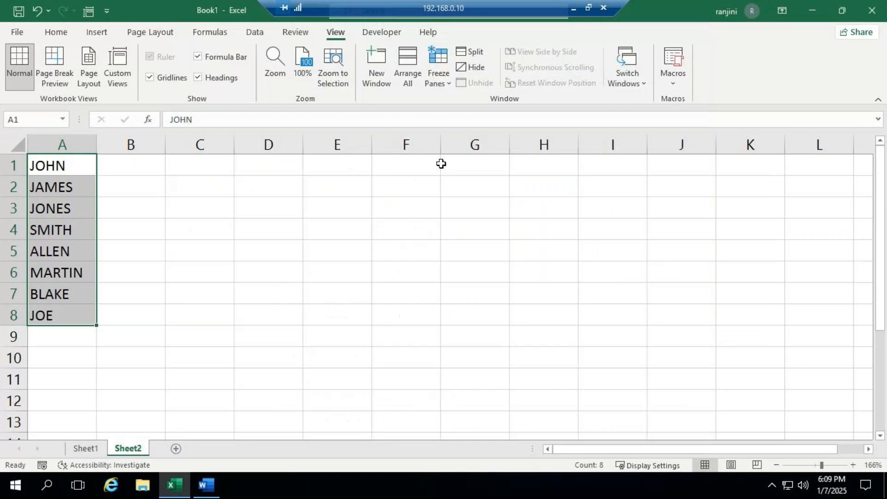
# - Enter the first of the two appended names in E1 and fill the series down to E12
pyautogui.click(325, 158)
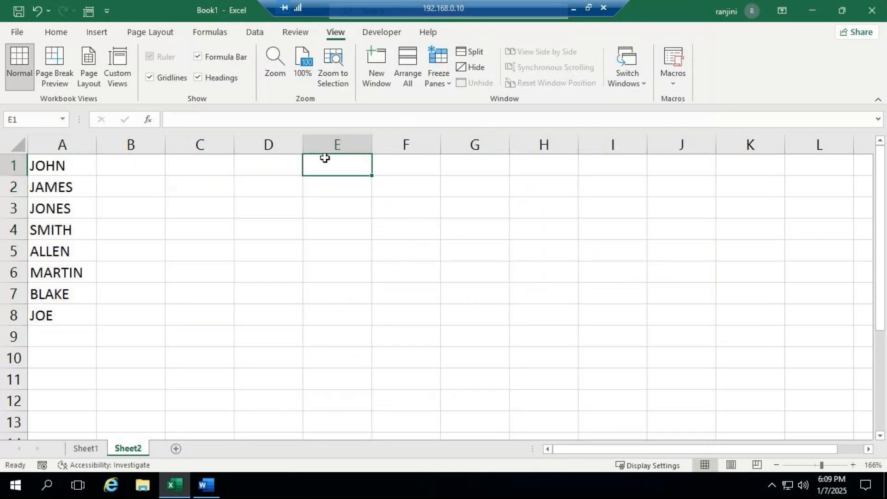
pyautogui.write('AKS')
pyautogui.press('BackSpace')
pyautogui.write('ASH')
pyautogui.press('Return')
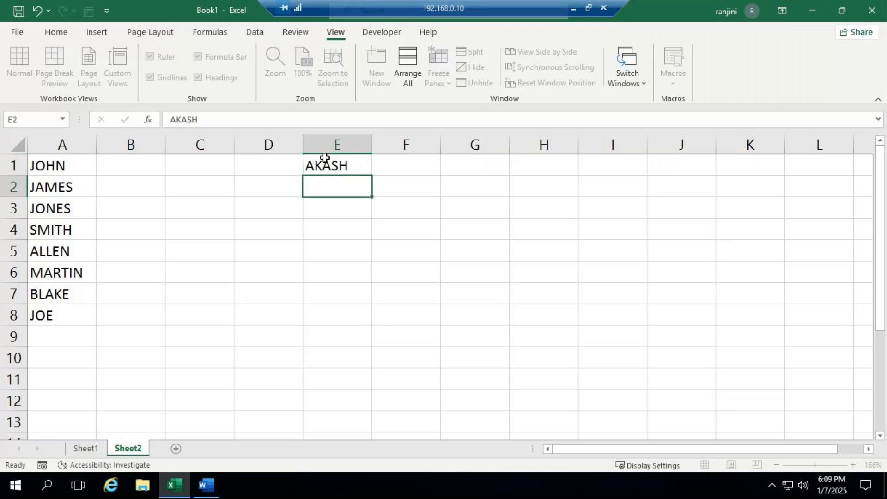
pyautogui.click(325, 158)
pyautogui.moveTo(372, 175); pyautogui.dragTo(376, 411)
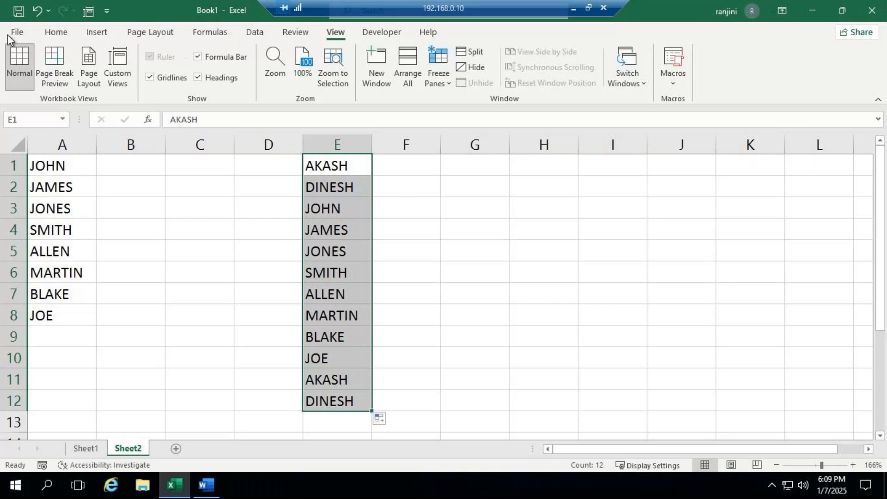
pyautogui.click(20, 33)
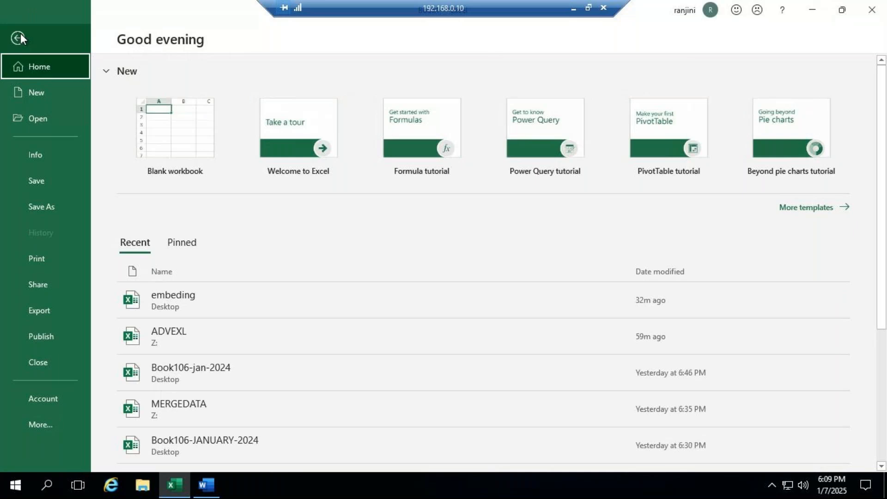
pyautogui.click(20, 35)
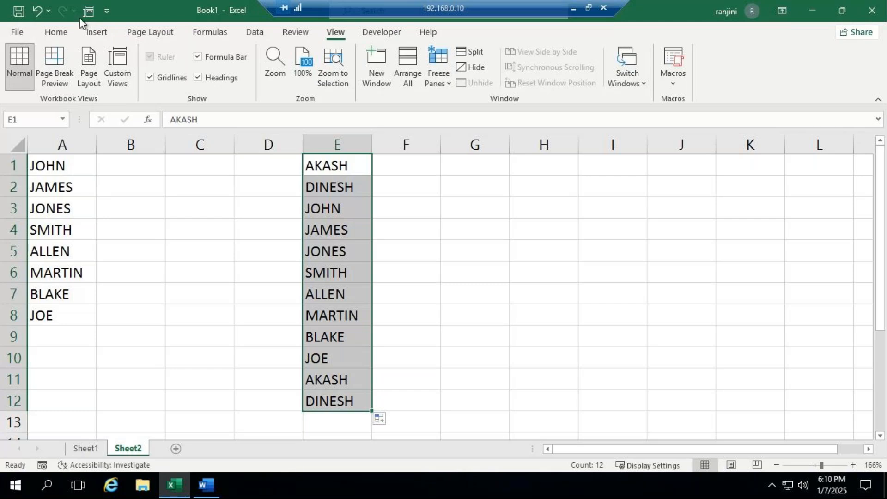
# - Delete the imported names list from the custom lists in the Advanced options, accept the options, and undo the last fill in column E
pyautogui.click(14, 32)
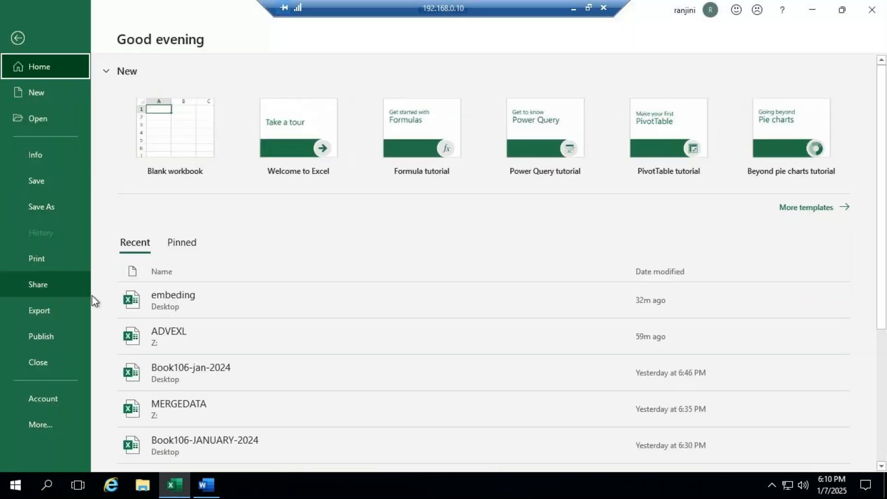
pyautogui.click(54, 430)
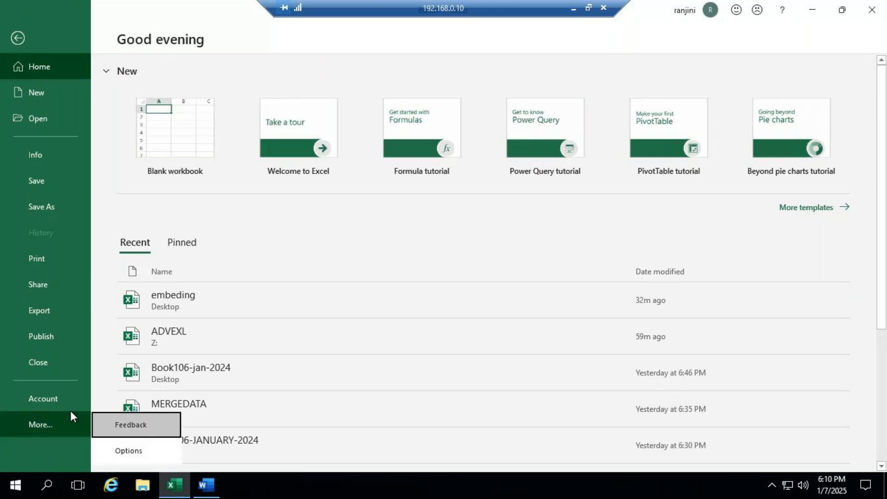
pyautogui.click(127, 448)
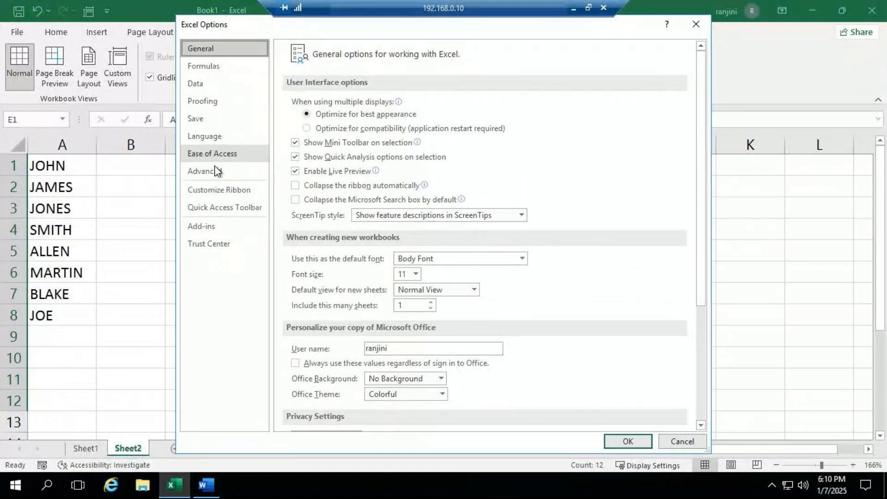
pyautogui.scroll(-5, 511, 326)
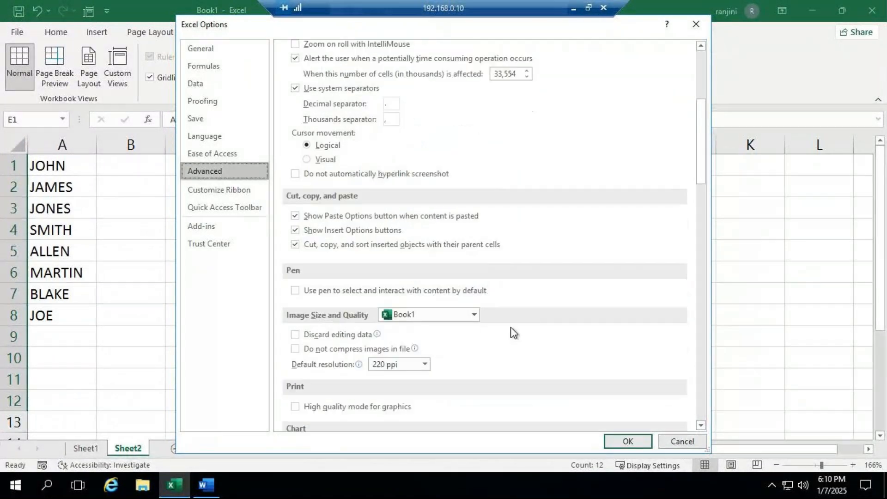
pyautogui.scroll(-15, 511, 326)
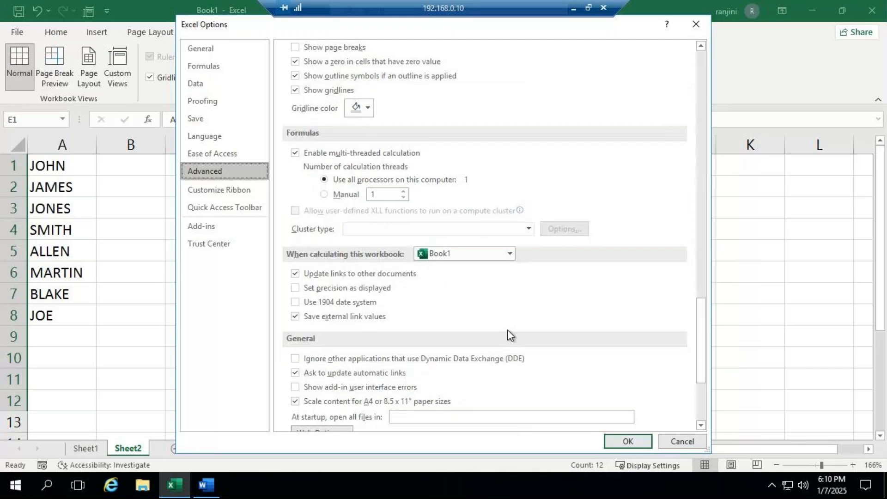
pyautogui.scroll(-4, 508, 329)
pyautogui.click(507, 311)
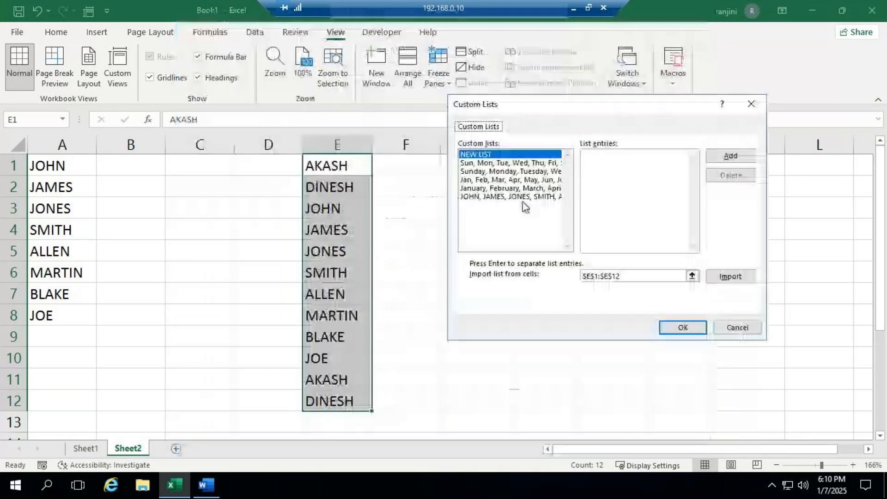
pyautogui.click(524, 198)
pyautogui.click(738, 178)
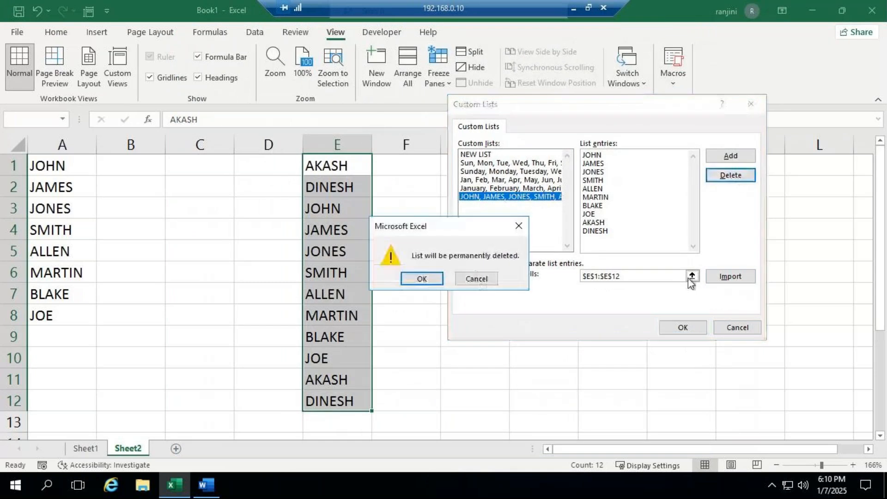
pyautogui.click(423, 279)
pyautogui.click(679, 328)
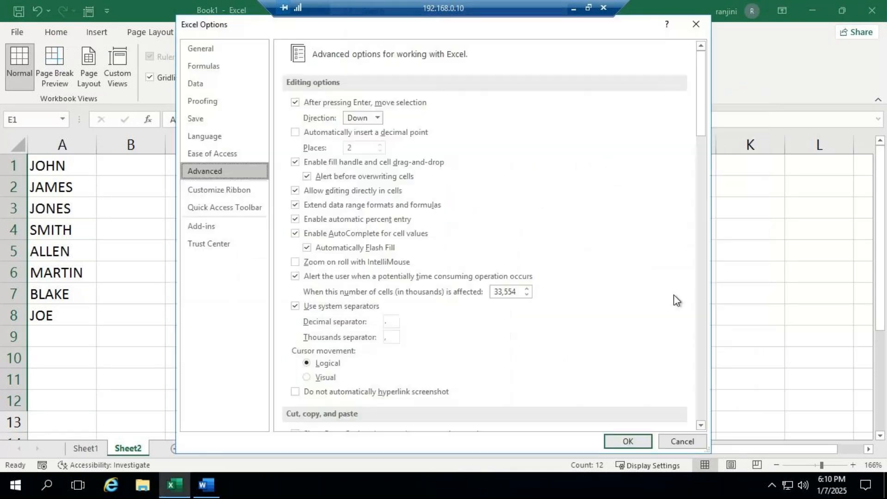
pyautogui.press('Return')
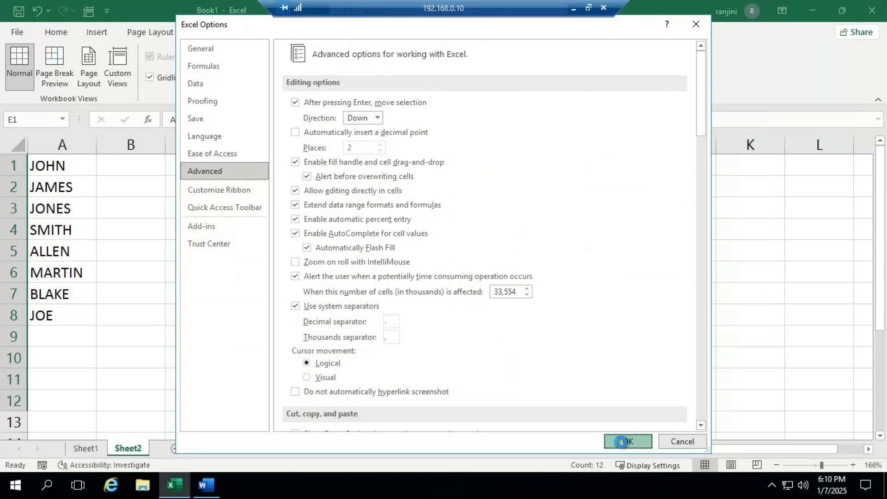
pyautogui.click(37, 10)
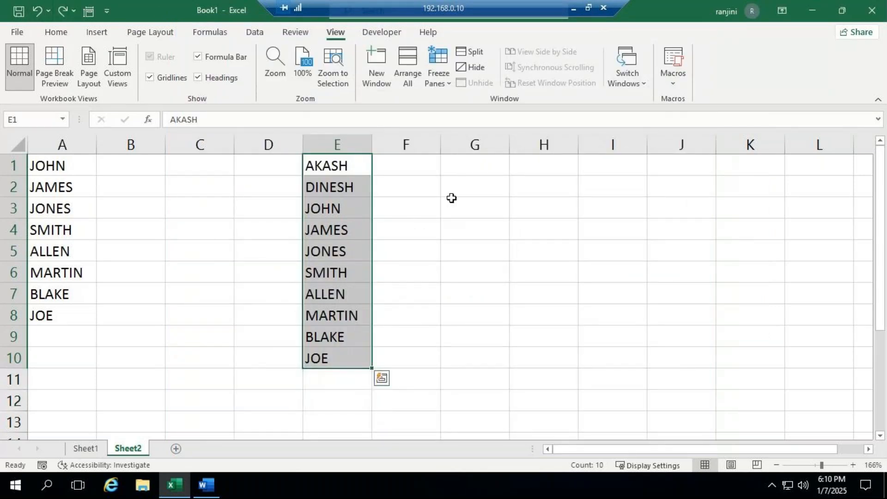
# - Check the remaining custom lists through the Advanced options and close both dialogs without making changes
pyautogui.click(17, 32)
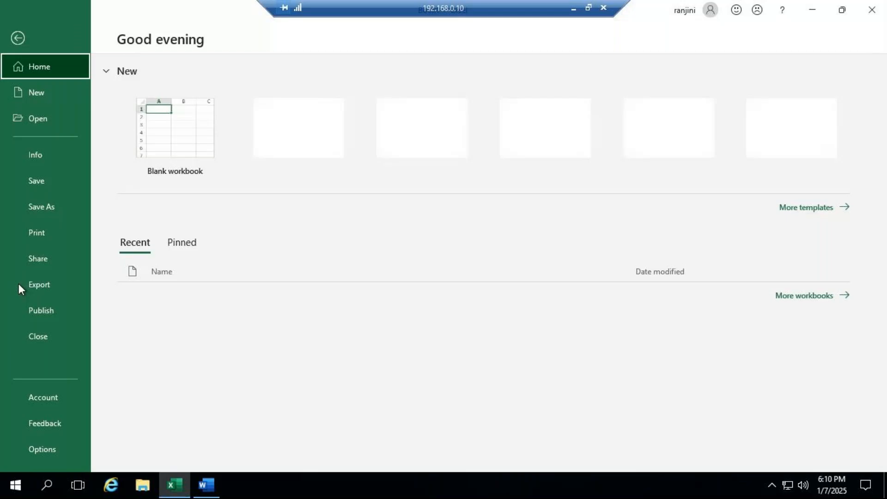
pyautogui.click(50, 425)
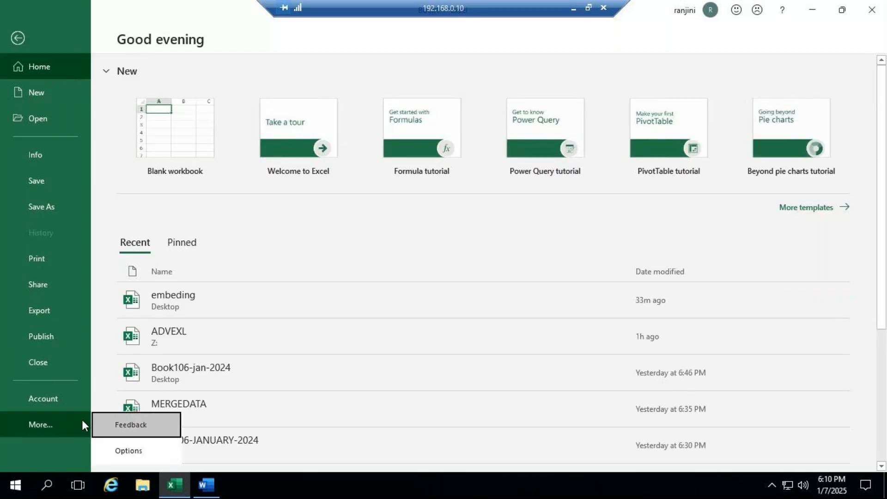
pyautogui.click(154, 449)
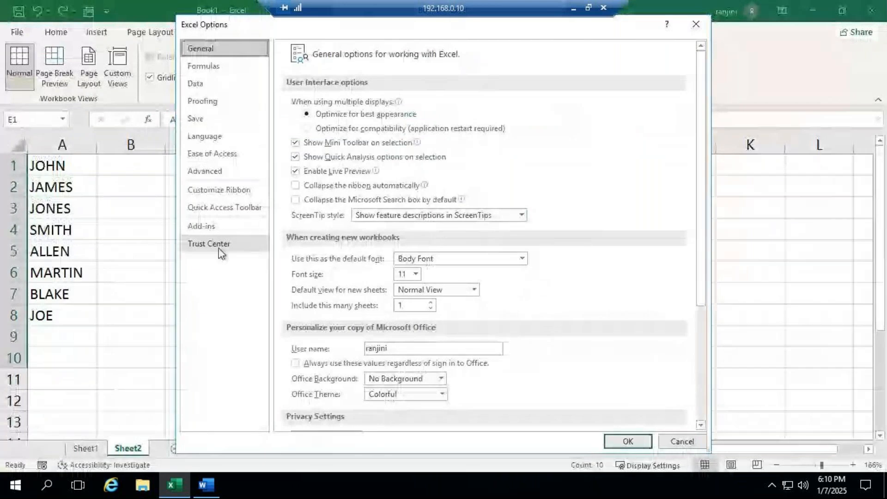
pyautogui.click(205, 171)
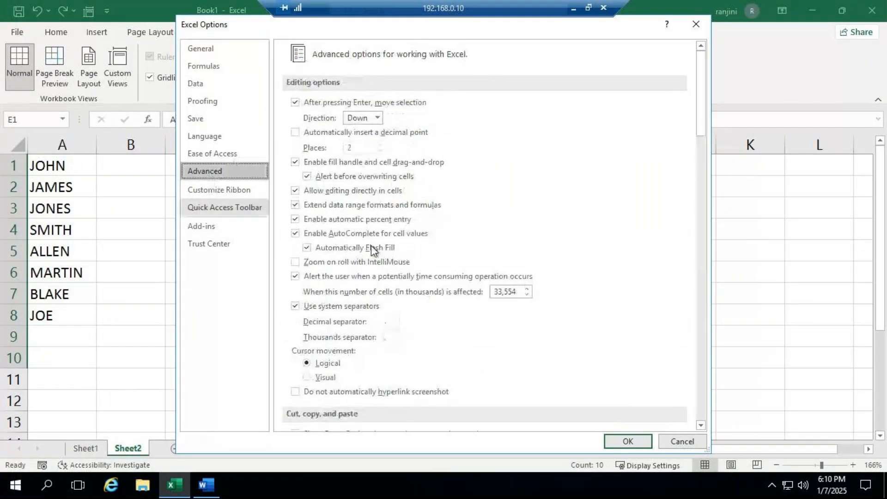
pyautogui.scroll(-10, 606, 292)
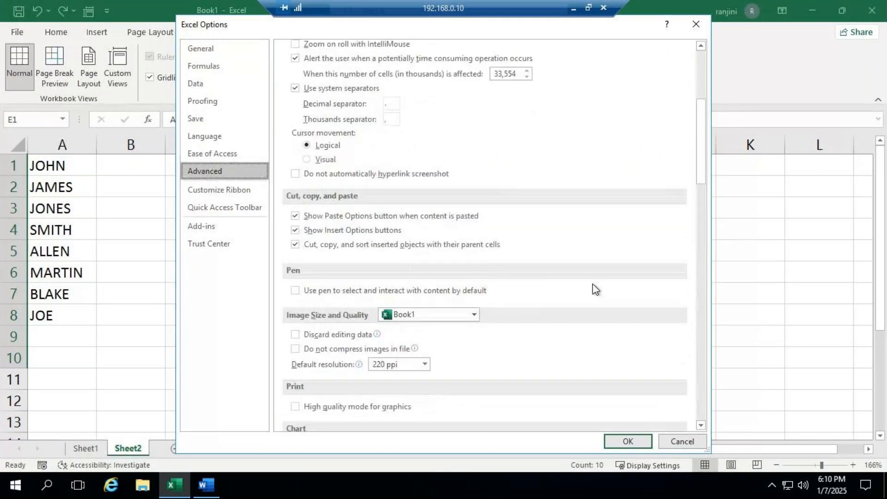
pyautogui.scroll(-12, 586, 302)
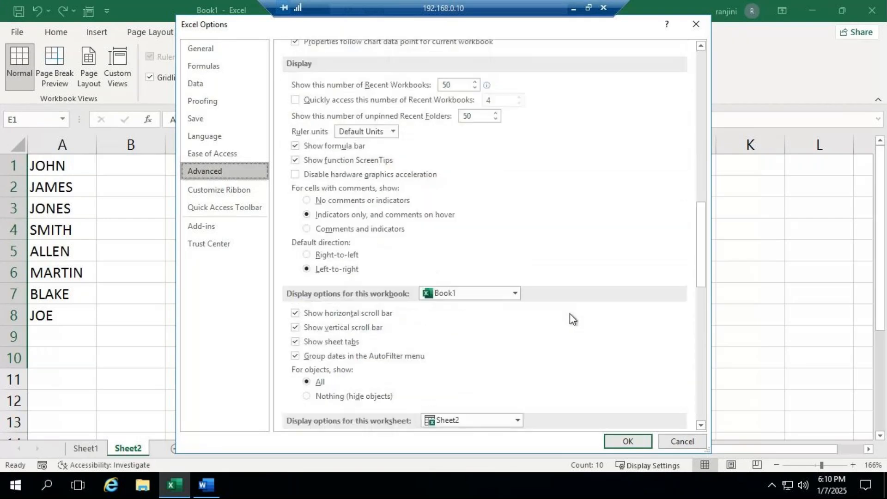
pyautogui.scroll(-8, 541, 317)
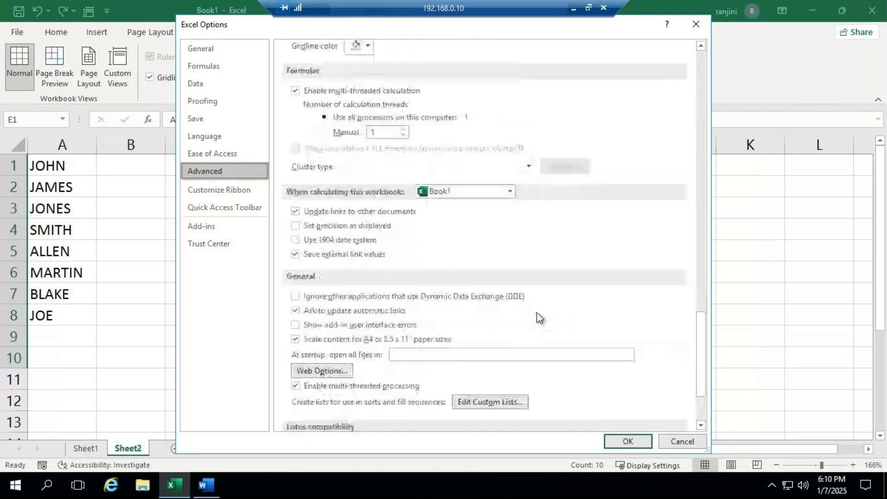
pyautogui.scroll(-2, 534, 332)
pyautogui.click(509, 301)
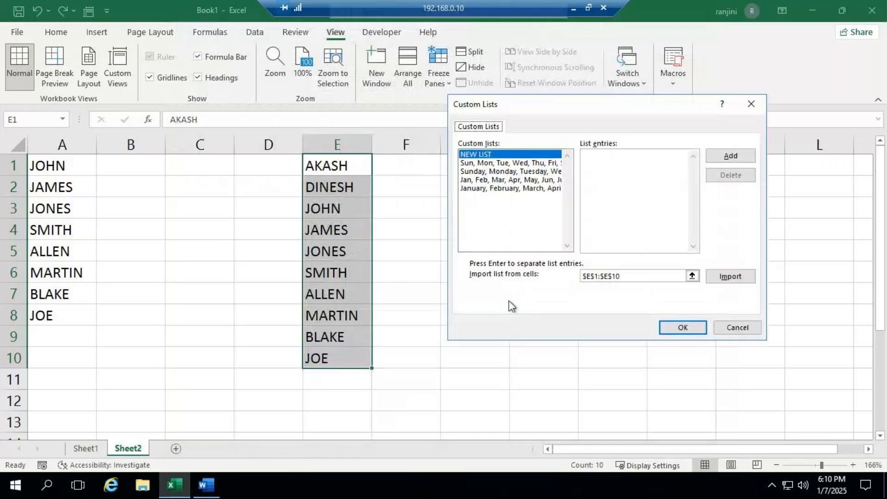
pyautogui.click(748, 327)
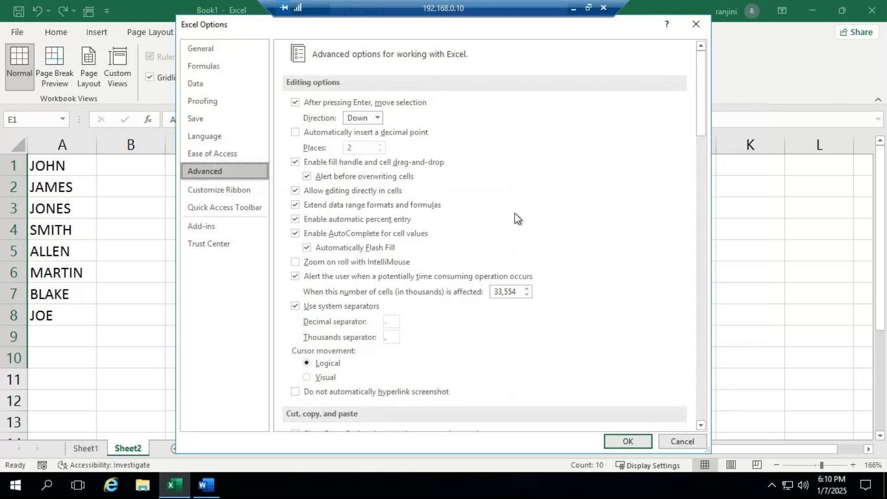
pyautogui.click(669, 445)
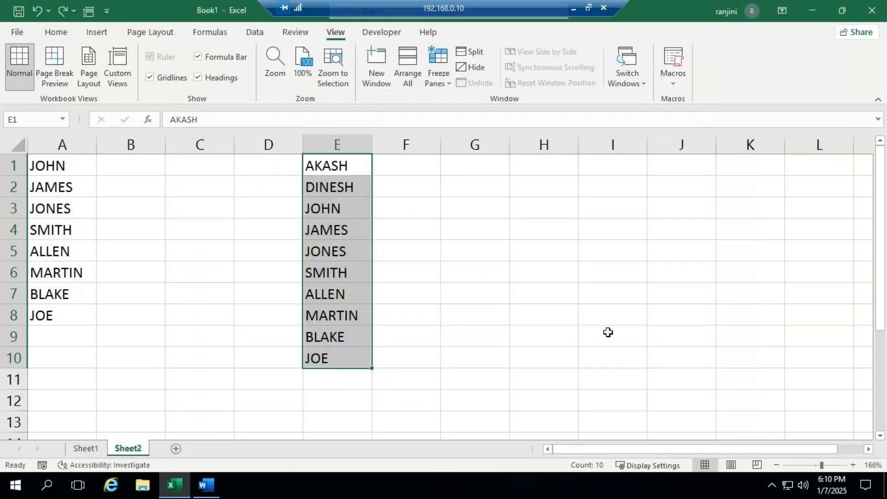
pyautogui.click(603, 315)
# - Close the chat panel in the GoTo Meeting window and return to the remote Excel session
pyautogui.click(573, 7)
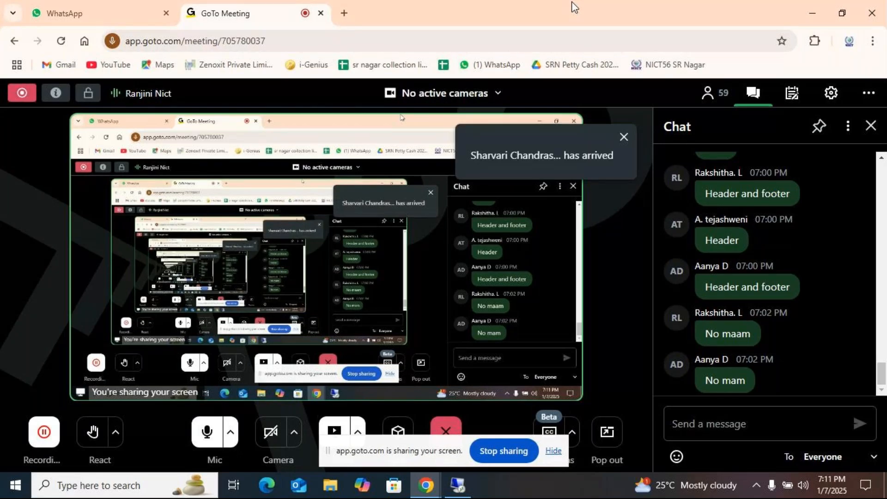
pyautogui.click(869, 129)
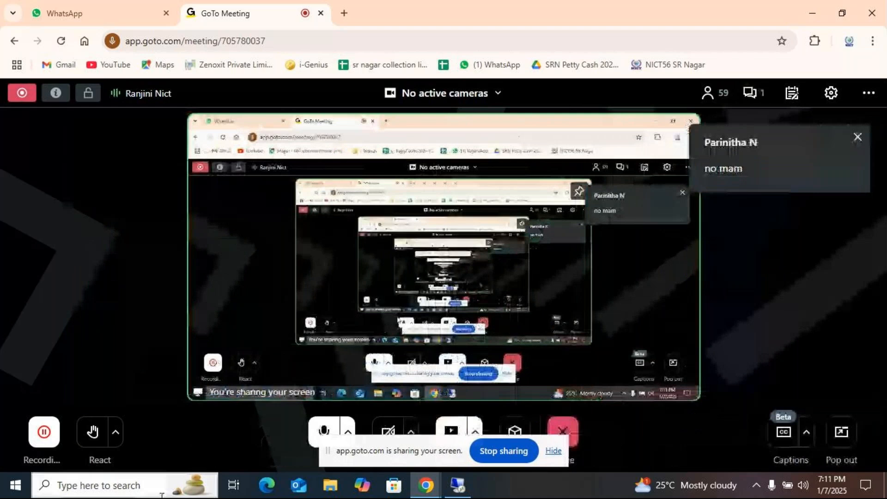
pyautogui.click(454, 484)
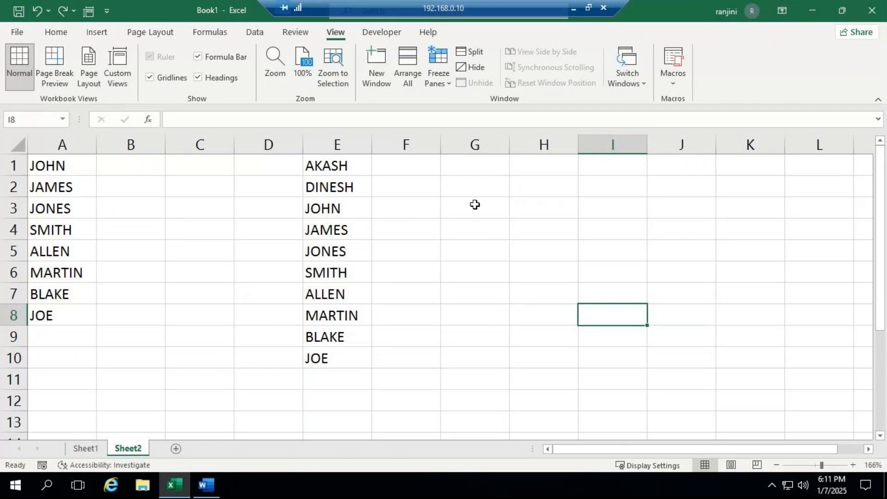
# - Clear the names from the range A1:E11 on Sheet2 and select cell A1
pyautogui.moveTo(64, 167); pyautogui.dragTo(331, 375)
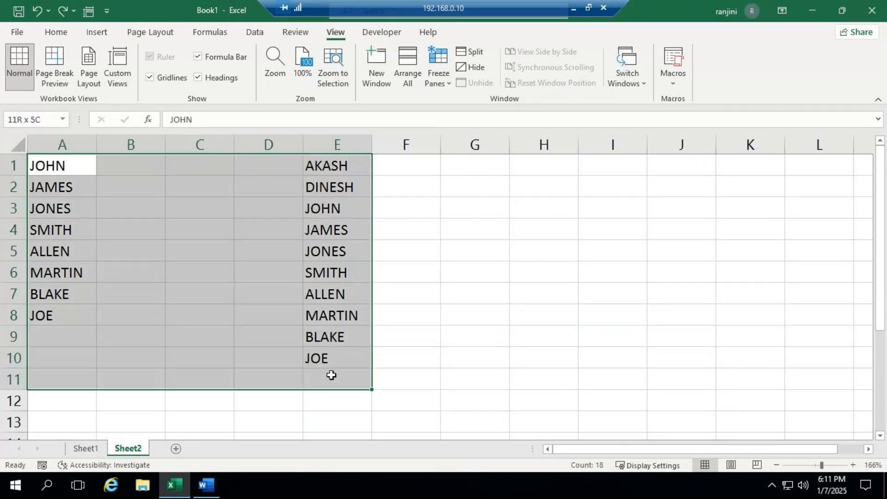
pyautogui.press('Delete')
pyautogui.click(345, 193)
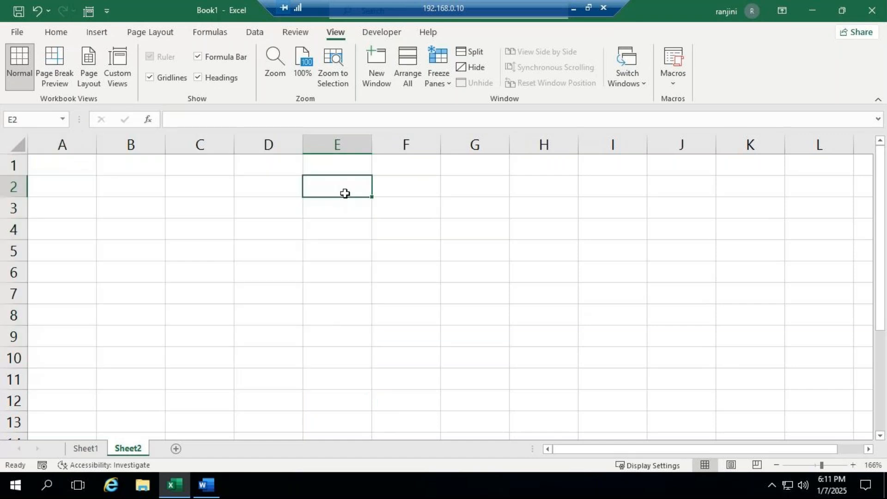
pyautogui.click(55, 163)
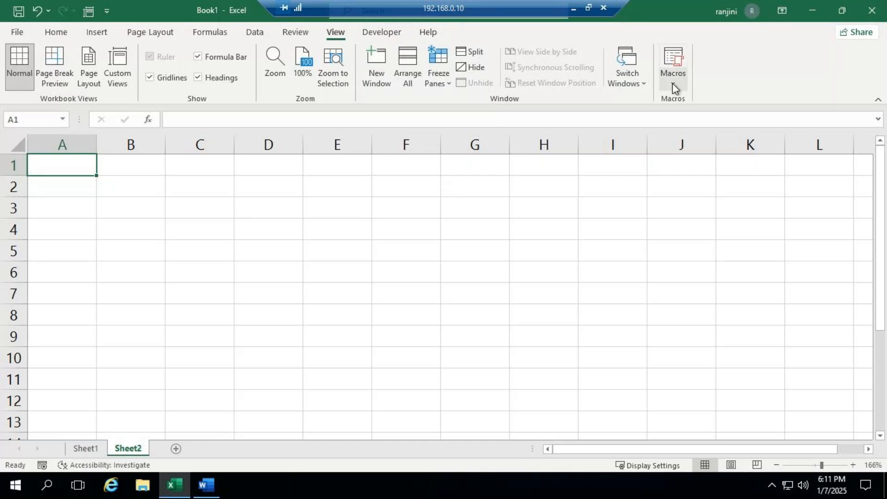
# - Close the workbook, discarding its changes, and launch Excel again by searching for it
pyautogui.click(876, 7)
pyautogui.click(446, 258)
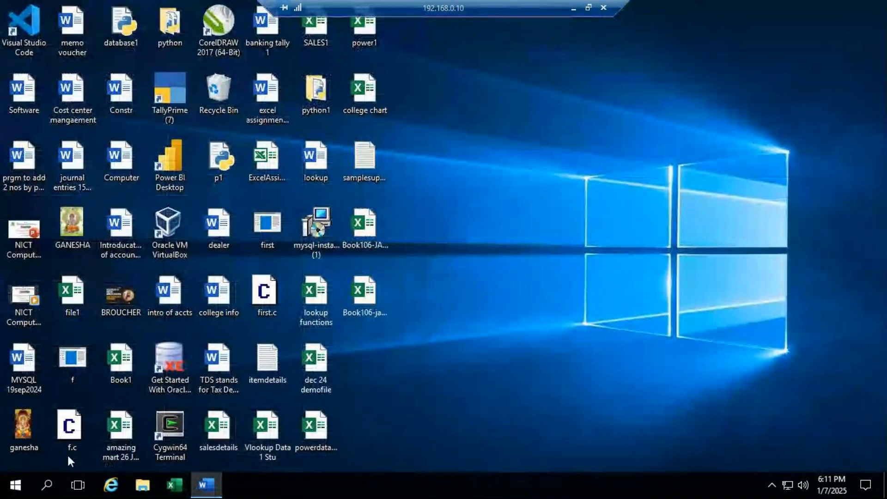
pyautogui.click(15, 485)
pyautogui.write('EXCE')
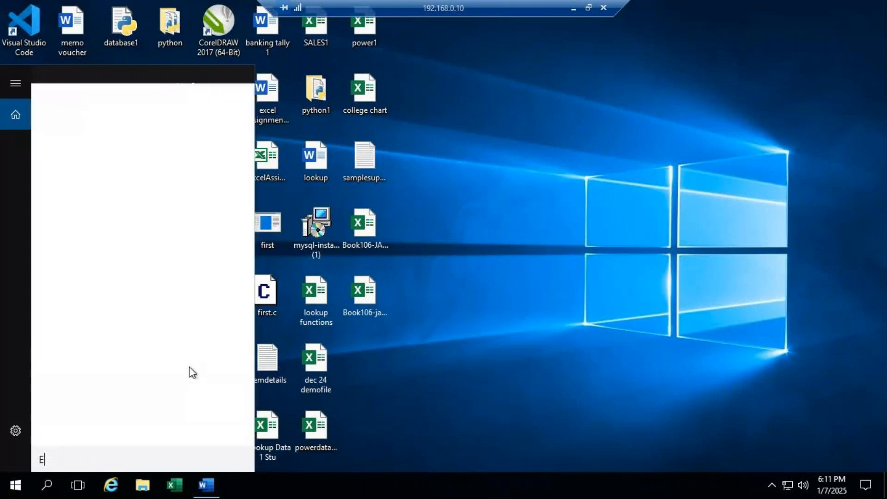
pyautogui.write('L')
pyautogui.press('Return')
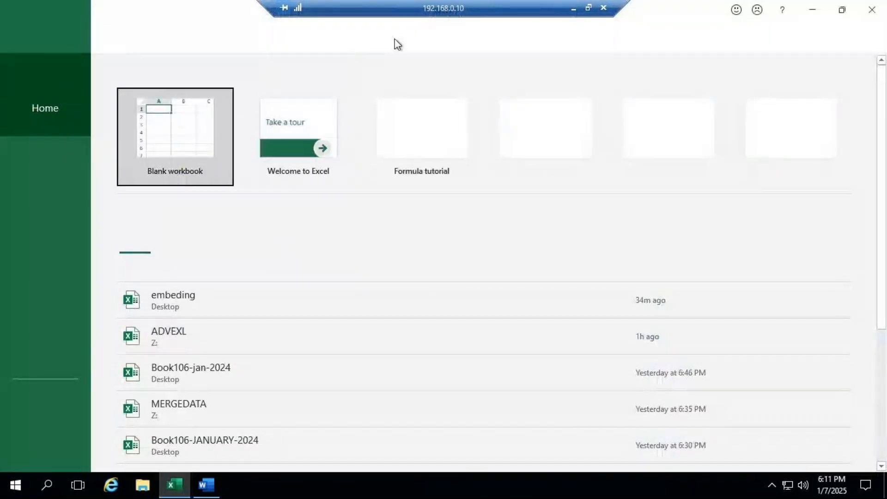
# - Switch to the GoTo Meeting window, mute the microphone and show the participant list
pyautogui.click(574, 9)
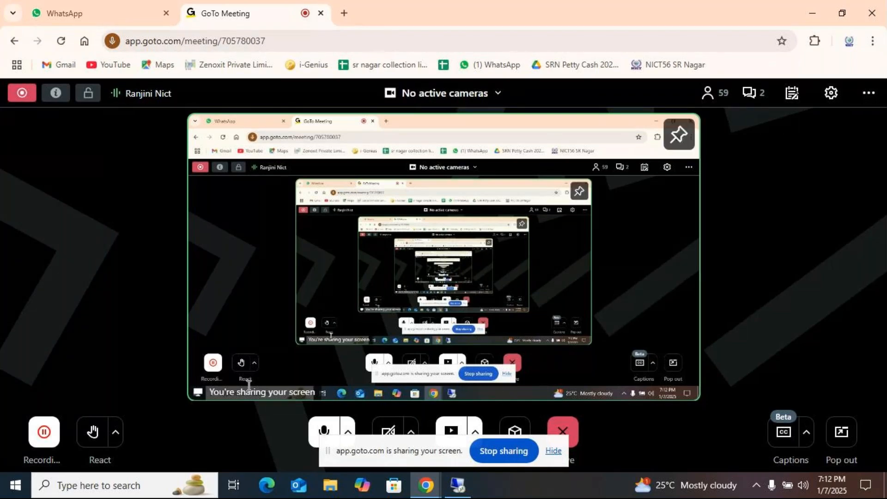
pyautogui.click(319, 430)
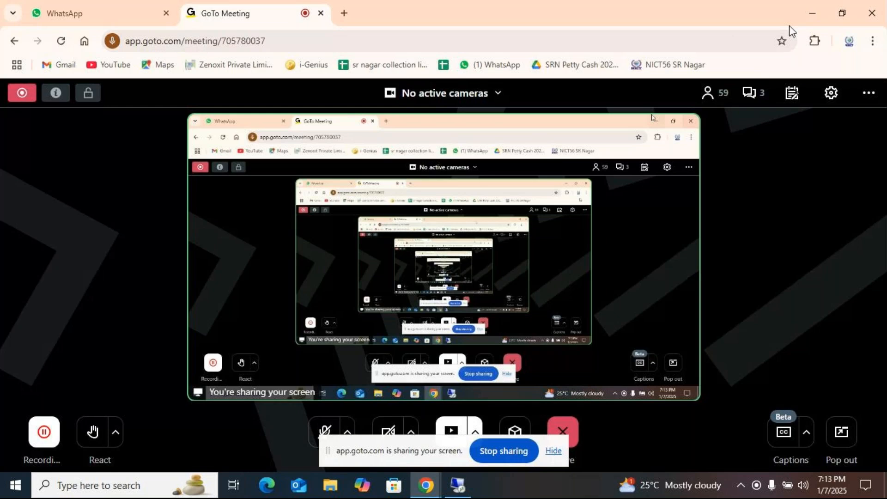
pyautogui.click(724, 101)
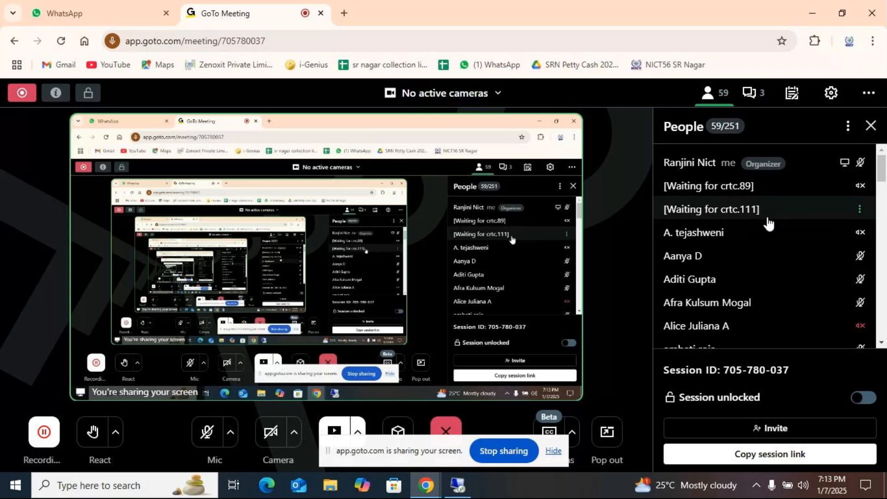
# - Check which actions are available for the waiting participants and other attendees in the people list
pyautogui.click(739, 183)
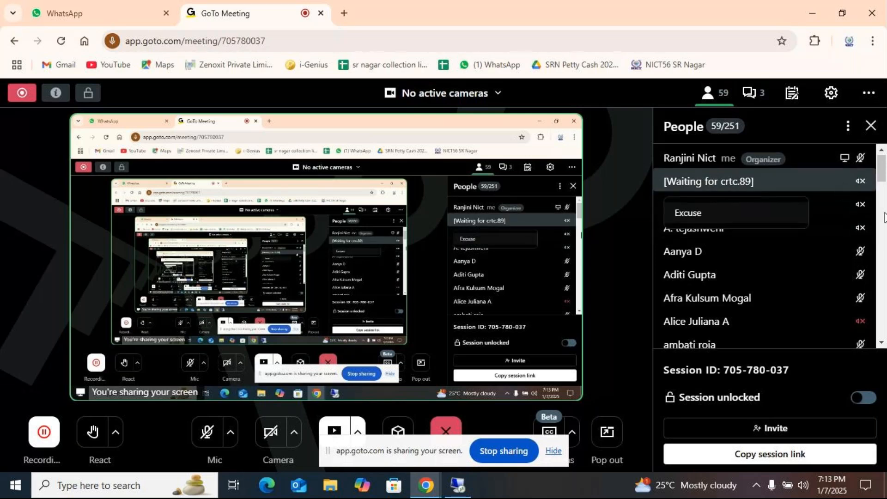
pyautogui.scroll(-4, 869, 231)
pyautogui.scroll(4, 851, 250)
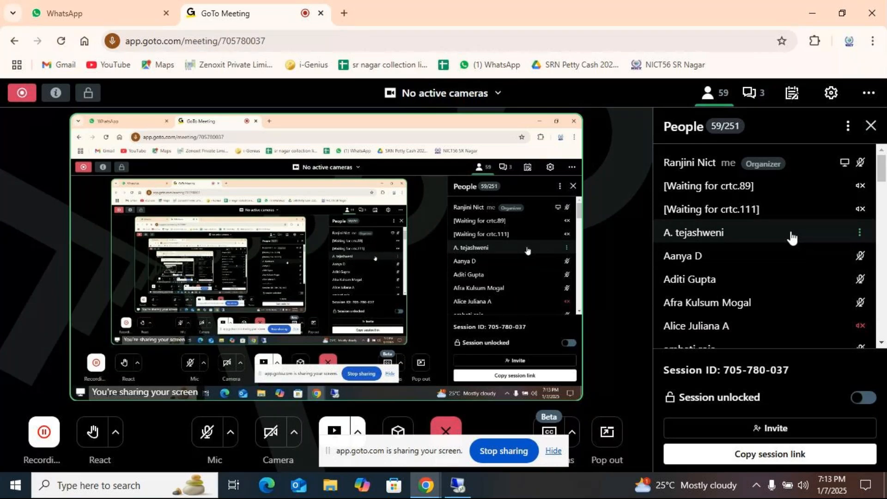
pyautogui.click(784, 217)
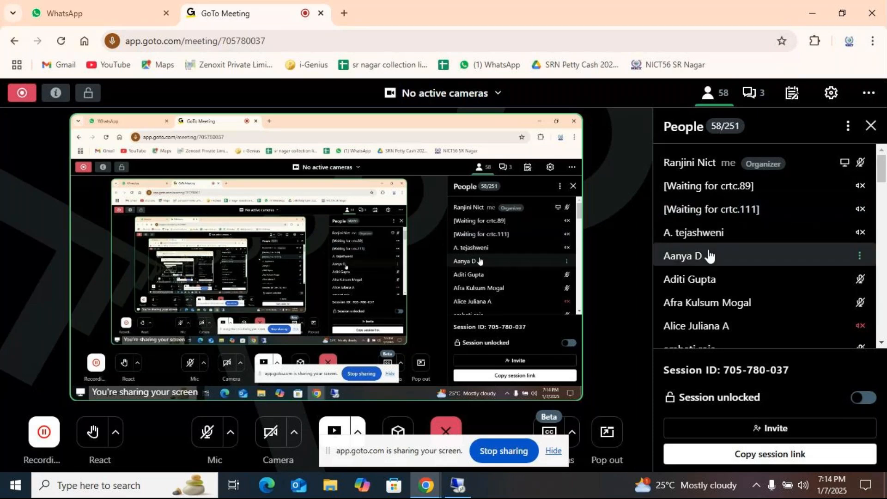
pyautogui.click(712, 256)
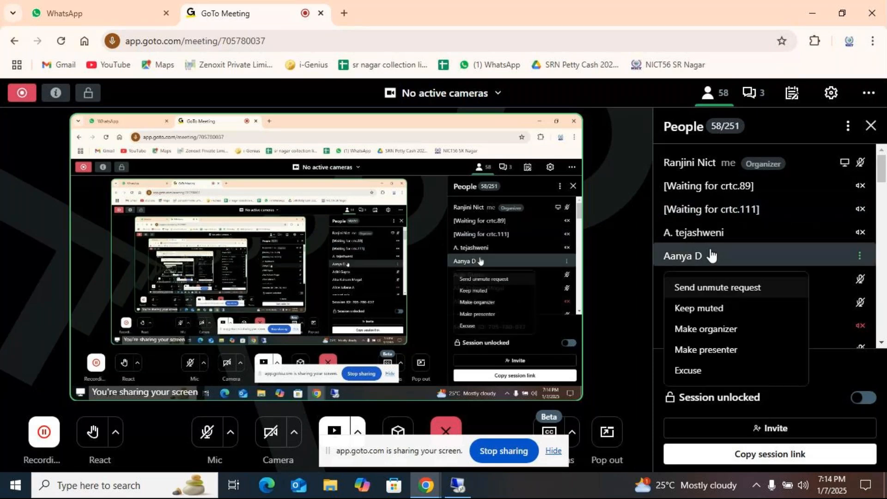
pyautogui.click(629, 228)
pyautogui.click(694, 226)
pyautogui.click(723, 213)
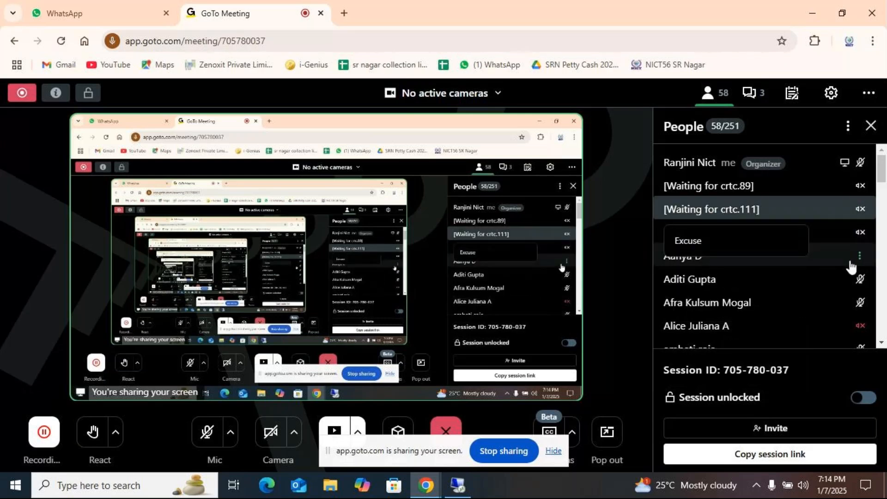
# - Look through the whole participant list, from the organizer to the last attendee, to review who is present
pyautogui.scroll(-4, 878, 276)
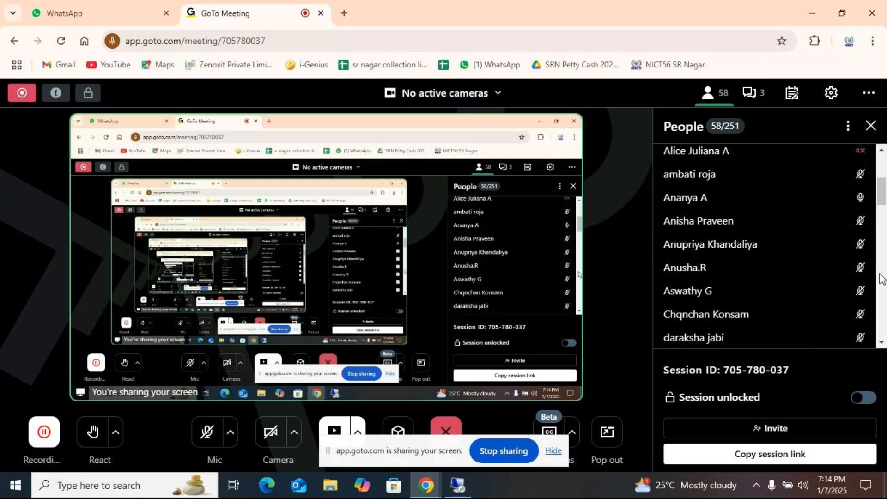
pyautogui.scroll(4, 738, 202)
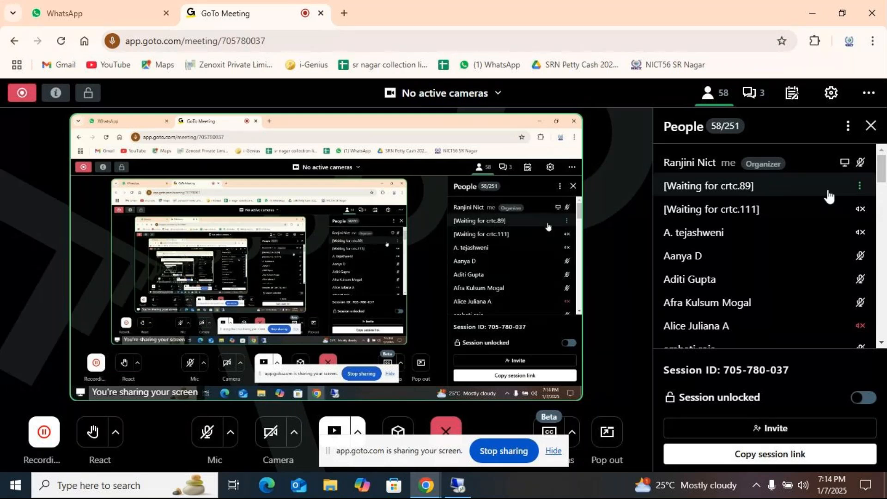
pyautogui.scroll(-4, 811, 238)
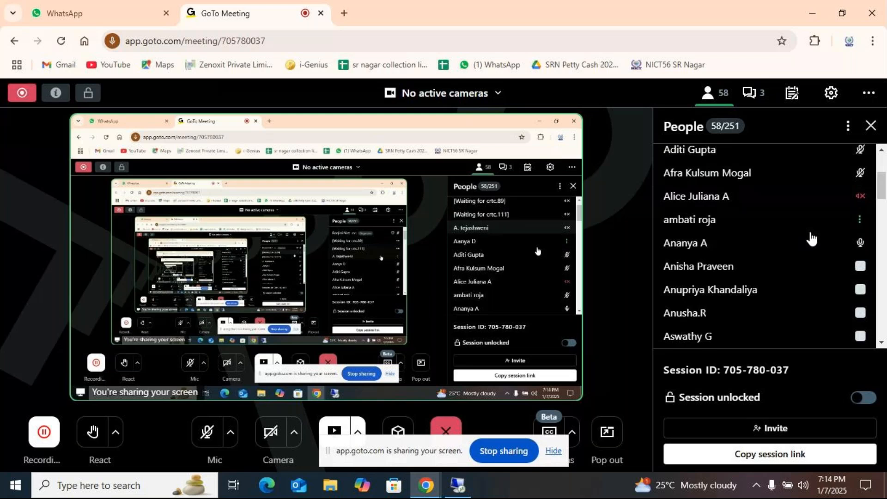
pyautogui.scroll(1, 814, 238)
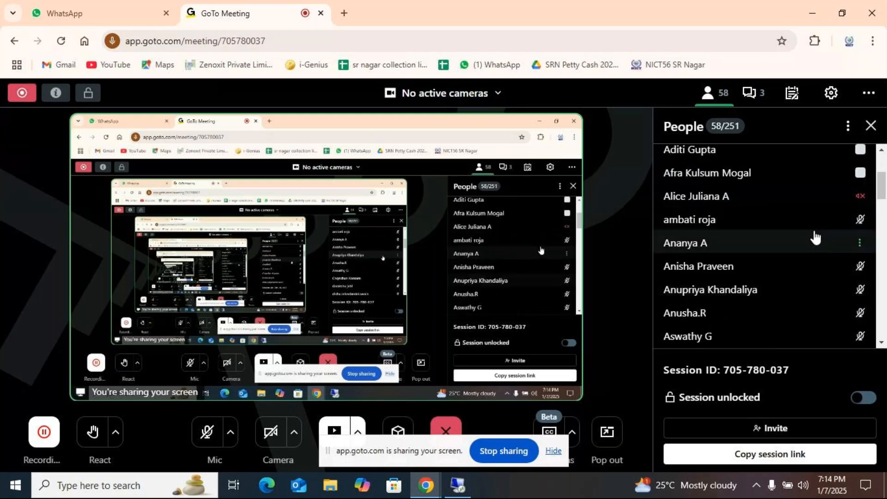
pyautogui.scroll(-3, 816, 237)
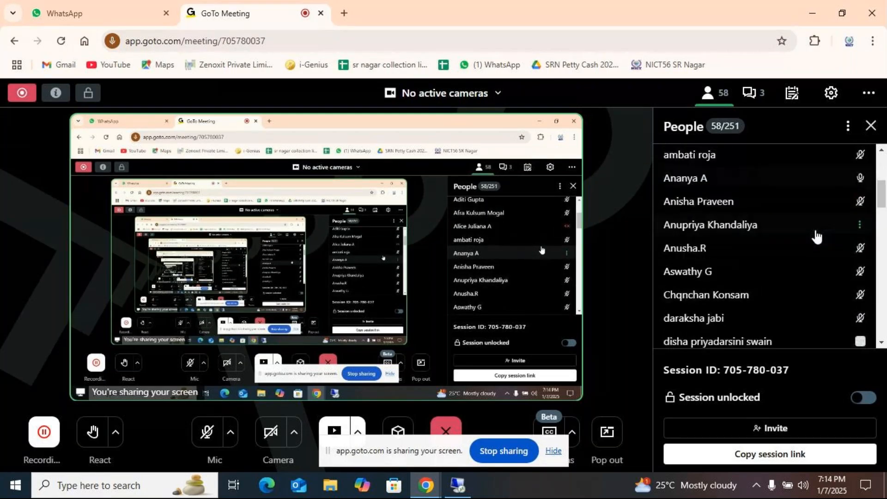
pyautogui.scroll(-2, 816, 234)
pyautogui.scroll(2, 816, 235)
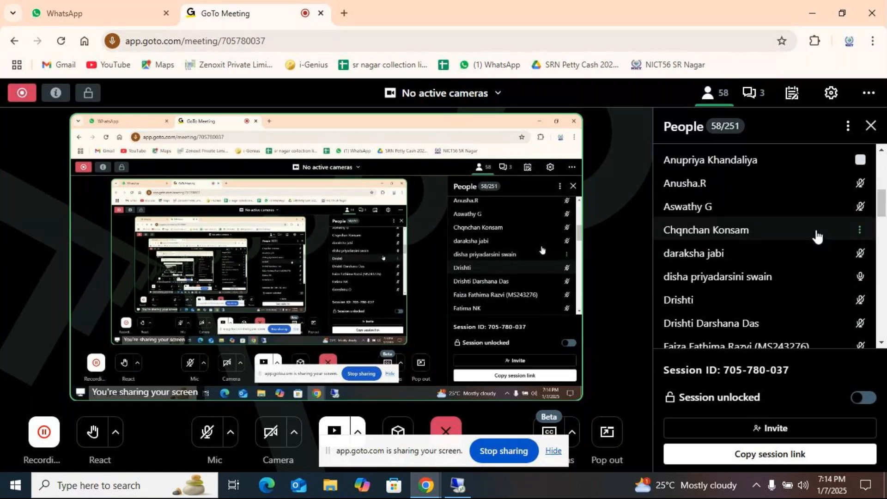
pyautogui.scroll(-3, 818, 235)
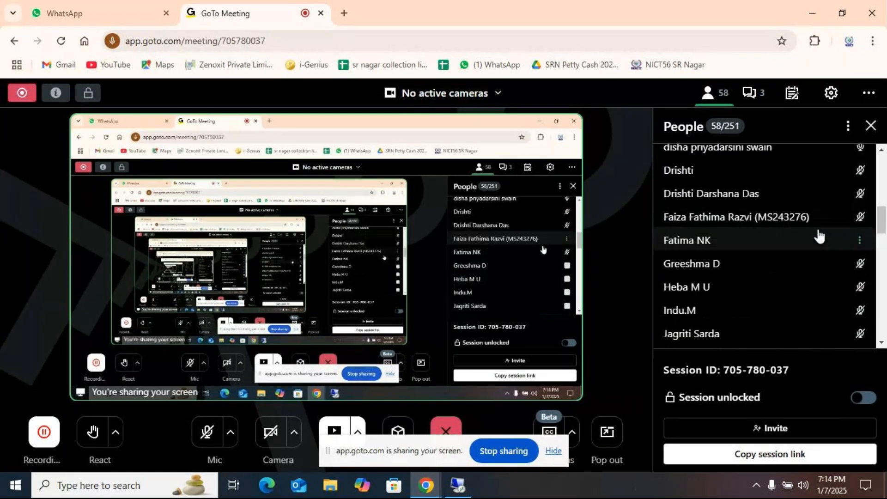
pyautogui.scroll(-3, 819, 236)
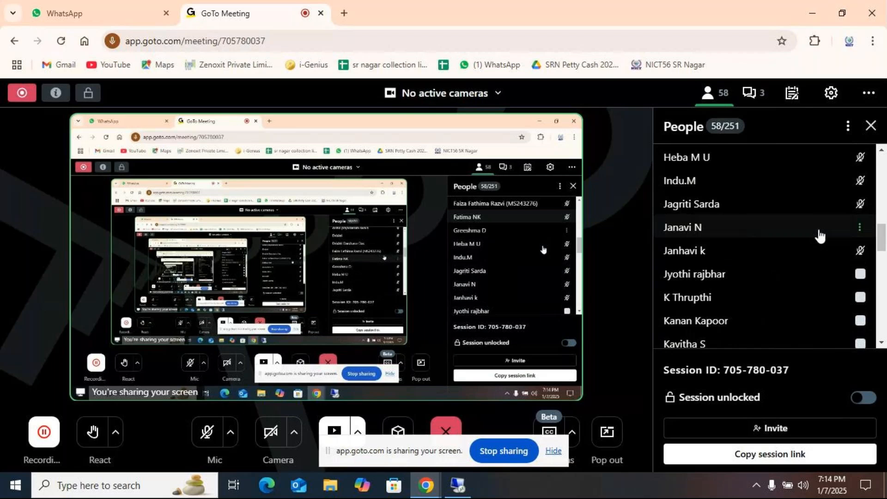
pyautogui.scroll(-3, 819, 236)
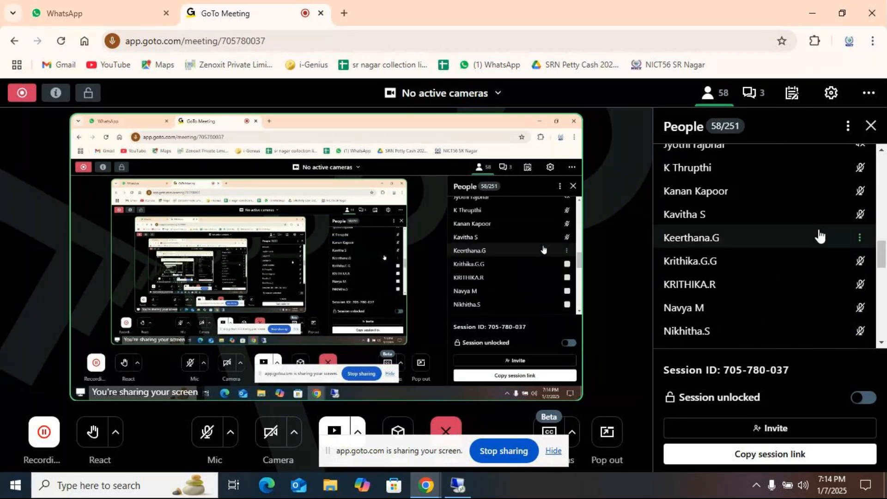
pyautogui.scroll(-4, 819, 236)
pyautogui.scroll(2, 819, 236)
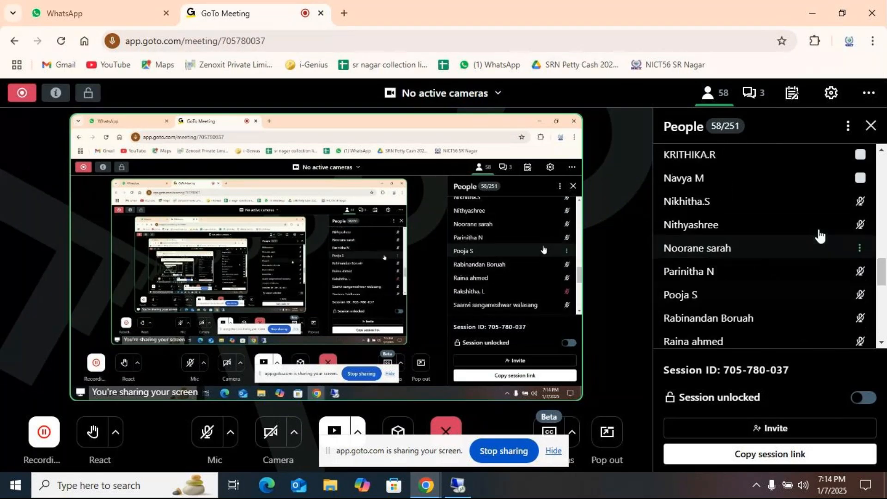
pyautogui.scroll(-2, 820, 236)
pyautogui.scroll(-2, 819, 237)
pyautogui.scroll(-3, 820, 236)
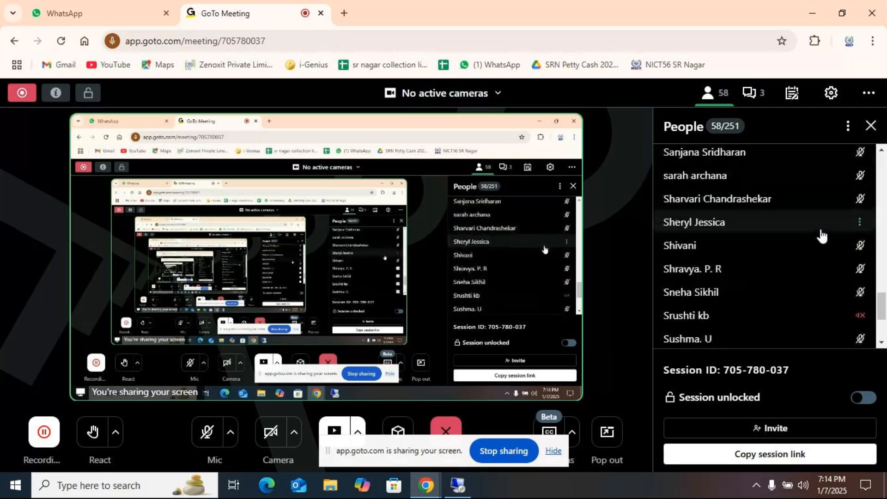
pyautogui.scroll(-4, 822, 235)
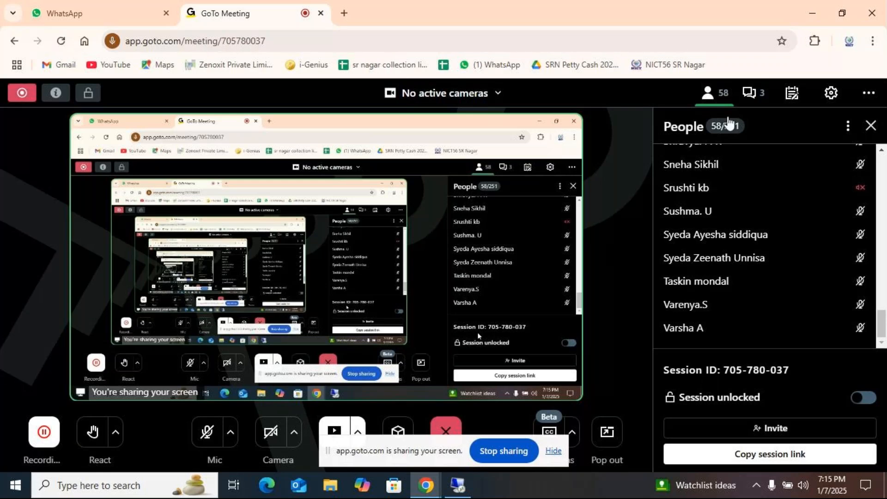
# - Unmute the microphone in the meeting and return to the remote Excel session
pyautogui.click(206, 433)
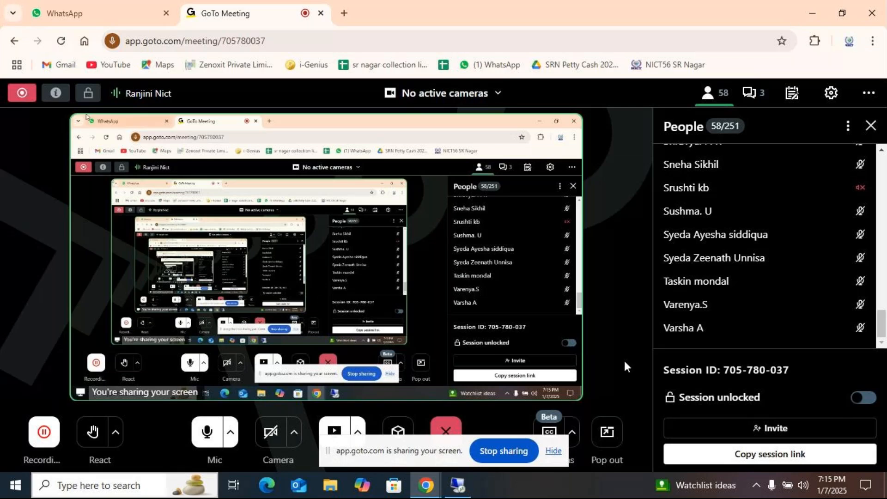
pyautogui.click(458, 485)
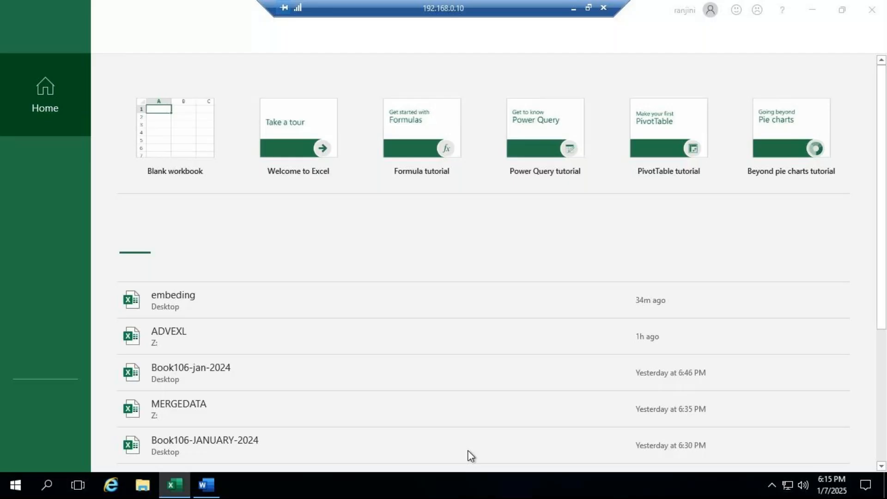
# - Create a blank workbook, show the view and macro commands, and set the sheet zoom to 148%
pyautogui.click(202, 122)
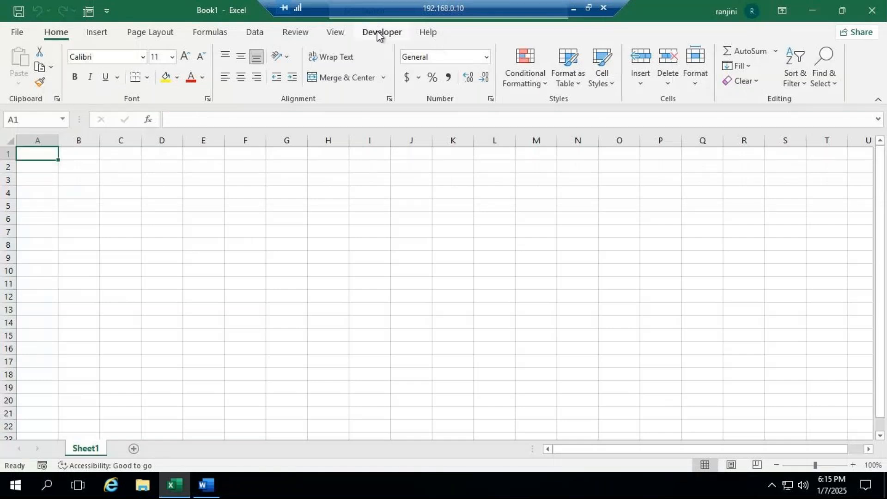
pyautogui.click(342, 36)
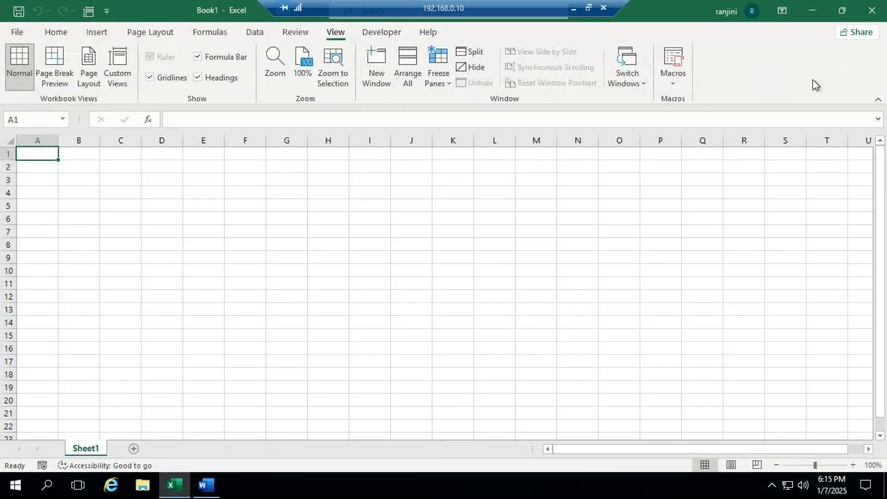
pyautogui.click(821, 467)
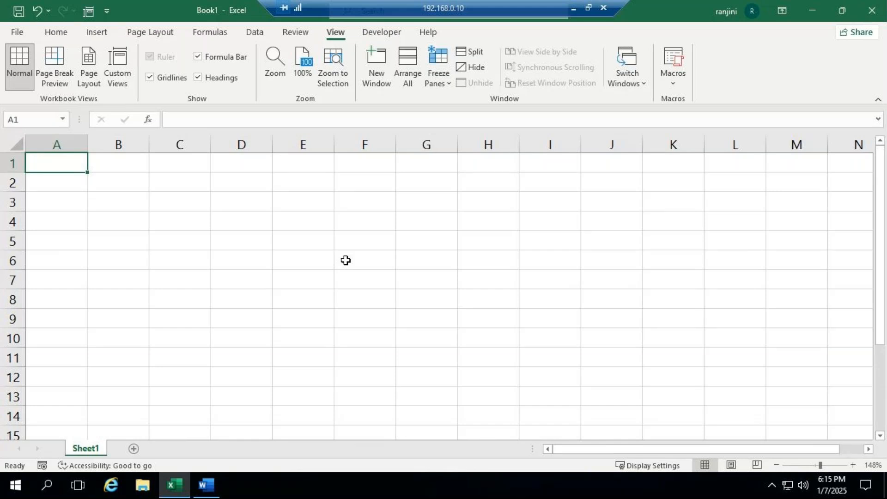
pyautogui.click(573, 8)
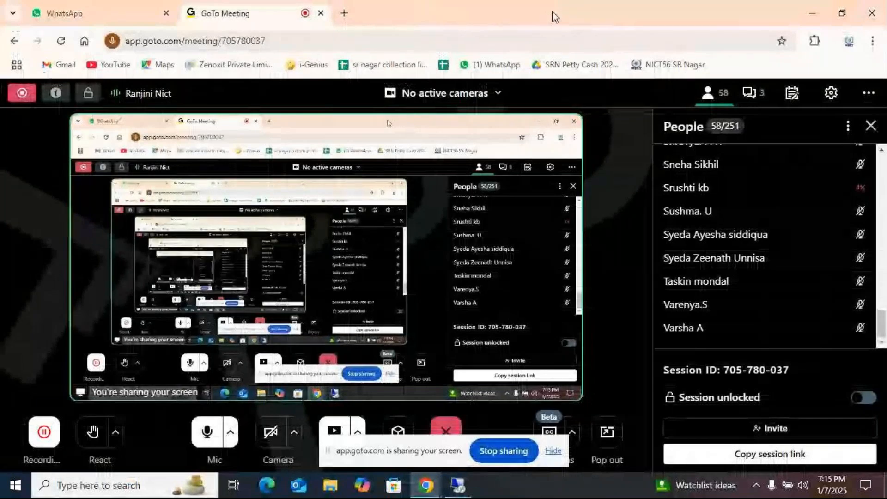
pyautogui.click(459, 485)
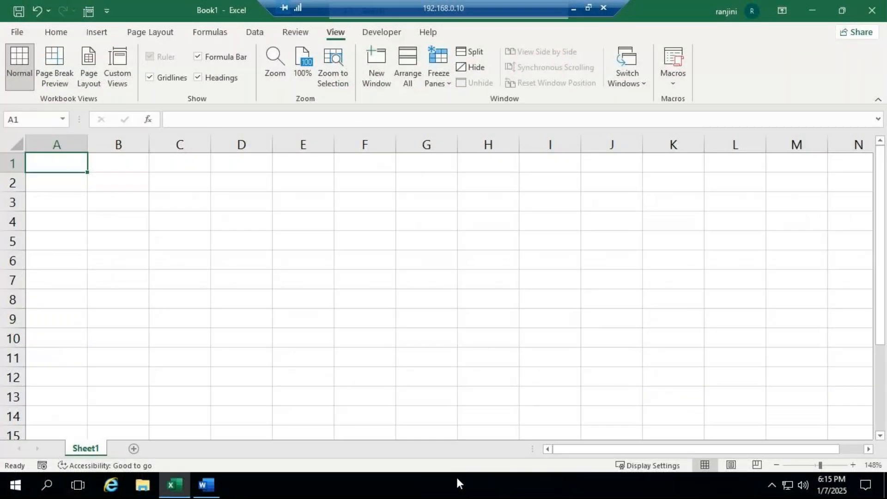
# - Enter "MACRO - IT IS THE SHORTCUT WAY OF EXECUTING COMMANDS" in cell A1 of Sheet1
pyautogui.write('mA')
pyautogui.press('BackSpace')
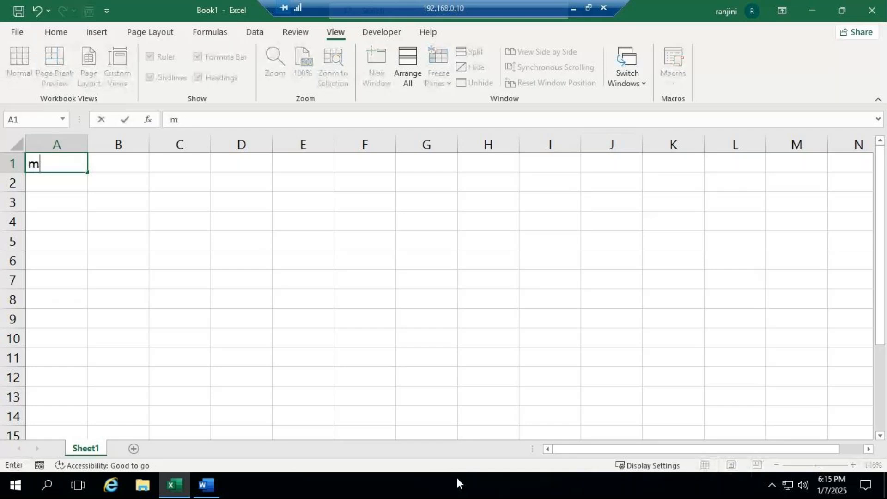
pyautogui.press('BackSpace')
pyautogui.write('MACR')
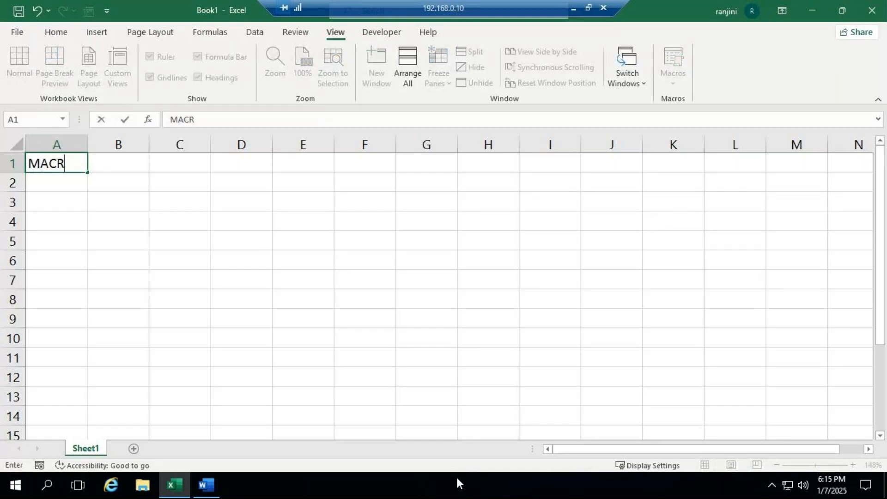
pyautogui.write('O - IT IS THE SHORTC')
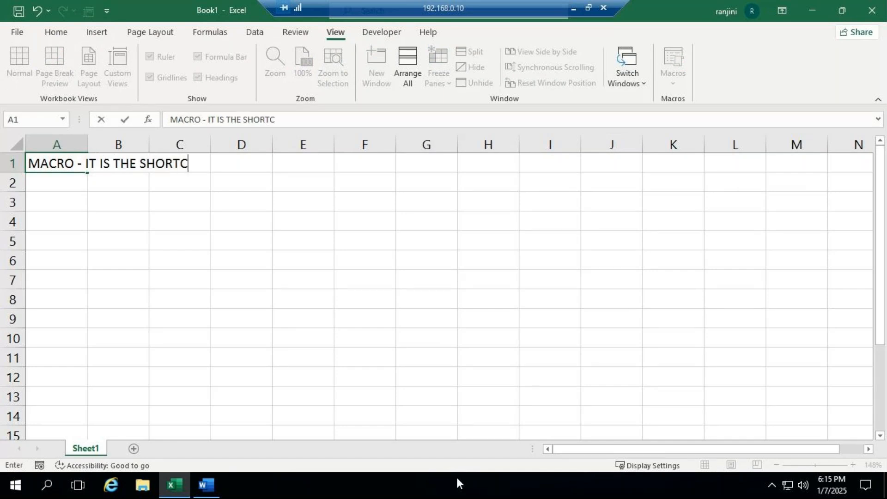
pyautogui.write('UT WAY ')
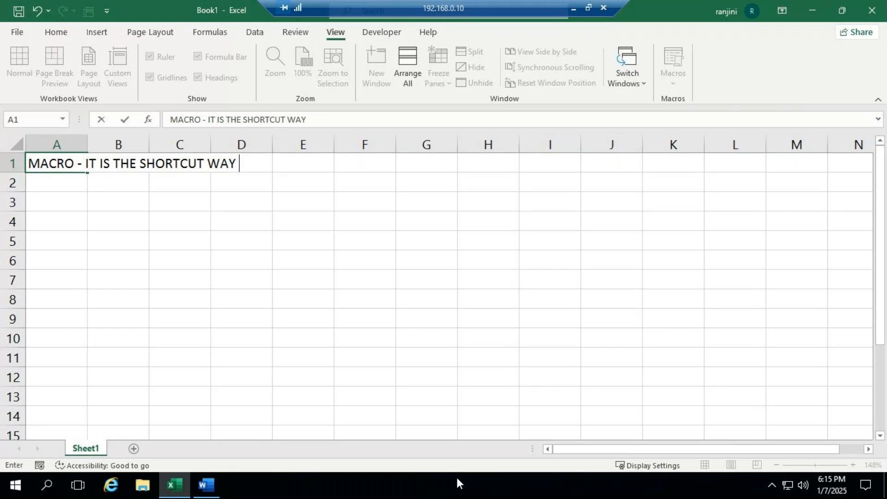
pyautogui.write('OF EXECUTI')
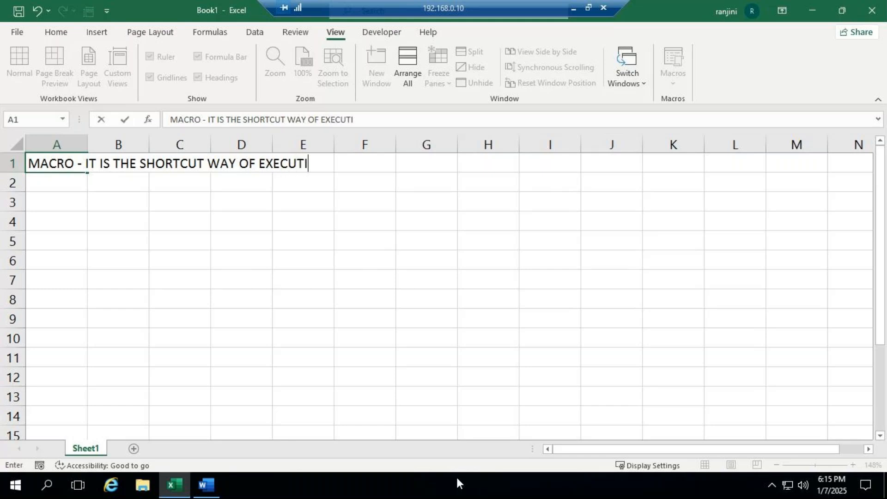
pyautogui.write('NG COMMANDS')
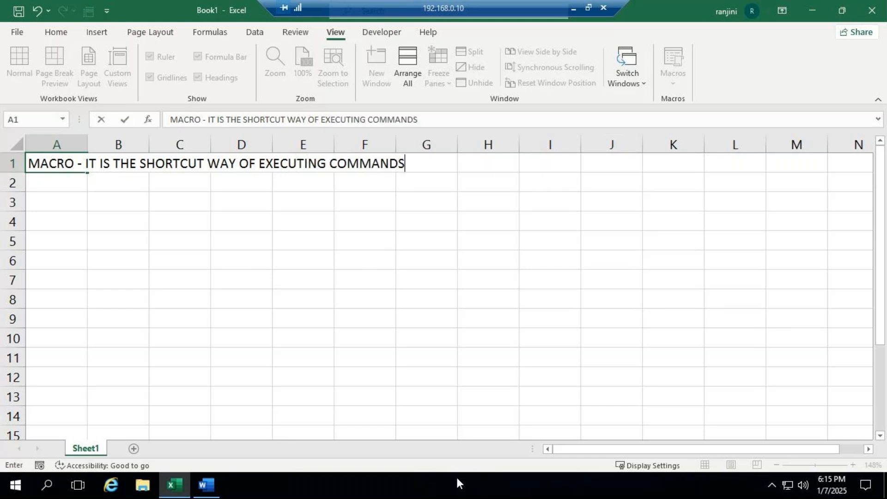
pyautogui.press('Return')
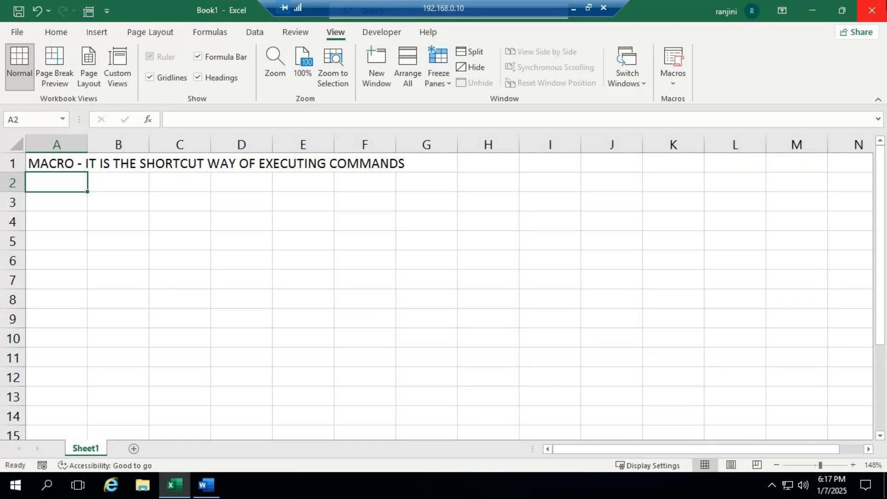
# - Close the Book1 workbook without saving its changes
pyautogui.click(872, 11)
pyautogui.click(450, 256)
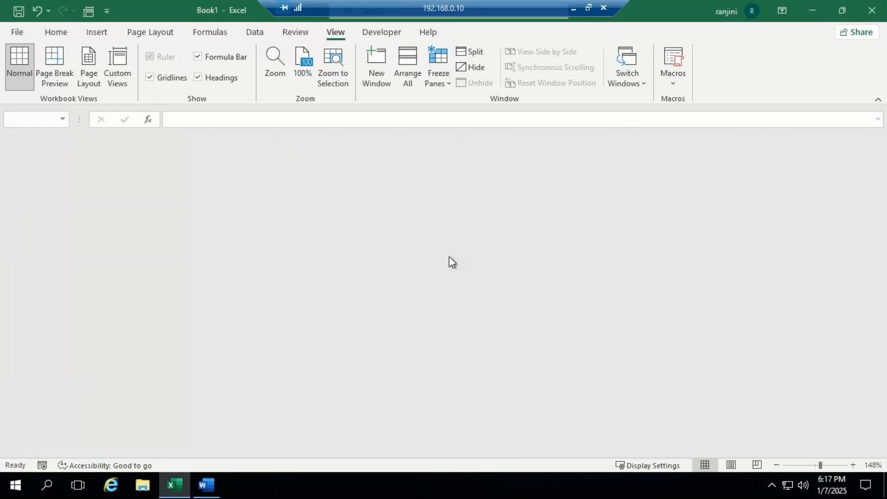
# - Create a new blank workbook and show the developer commands
pyautogui.click(173, 486)
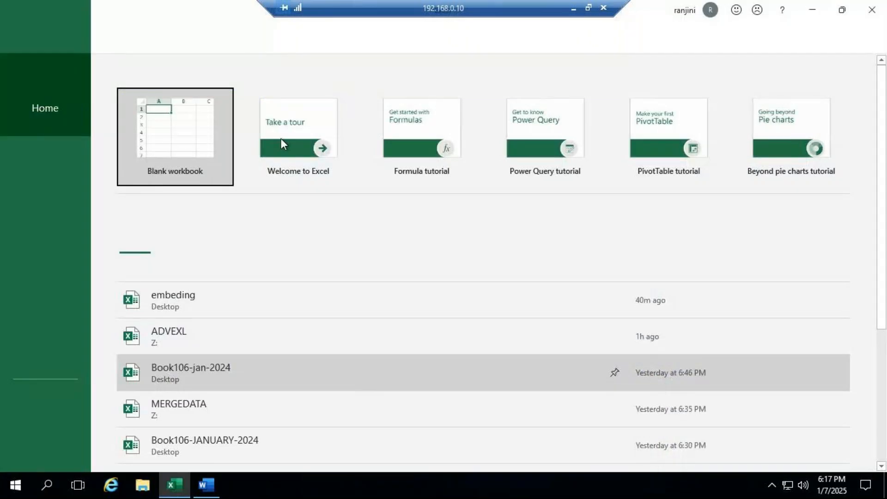
pyautogui.click(173, 123)
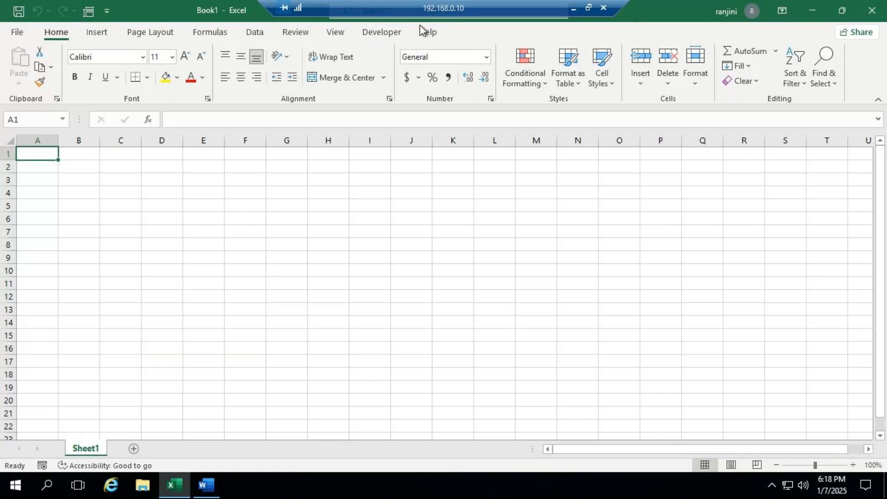
pyautogui.click(392, 33)
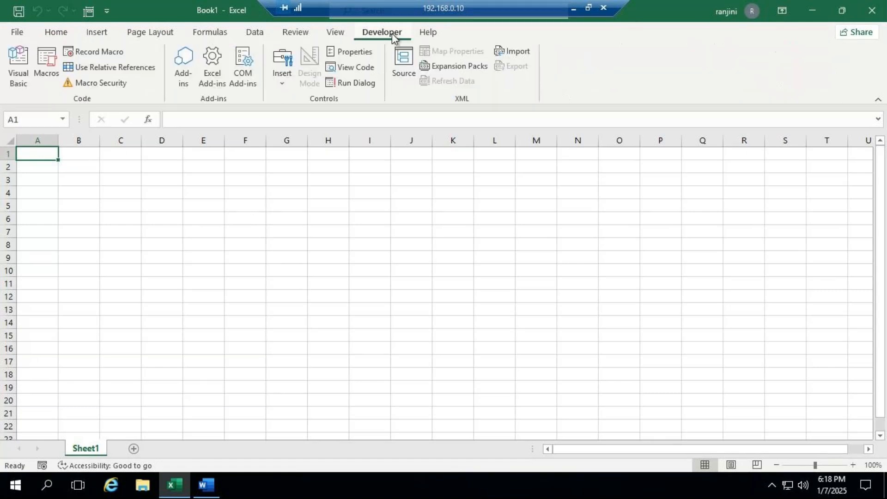
# - Start recording a macro named Macro1, stored in This Workbook, with Ctrl+r as its shortcut key
pyautogui.click(337, 33)
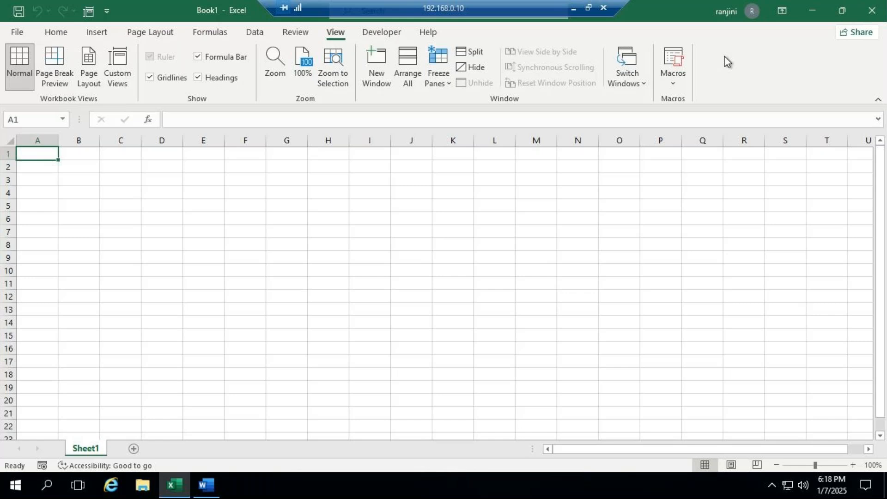
pyautogui.click(678, 86)
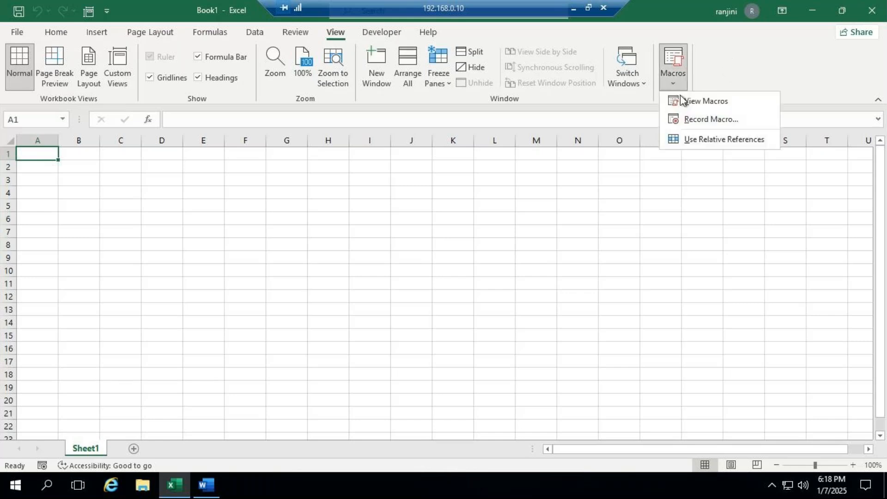
pyautogui.click(696, 121)
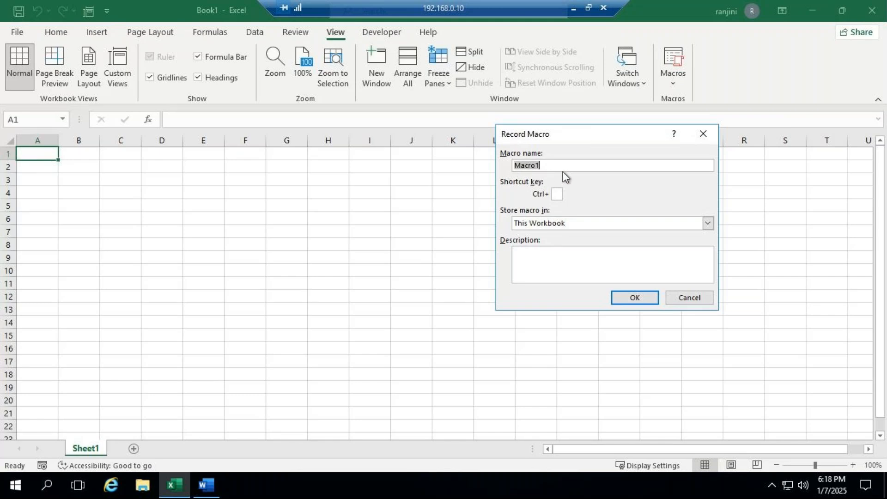
pyautogui.click(556, 193)
pyautogui.write('R')
pyautogui.press('BackSpace')
pyautogui.write('r')
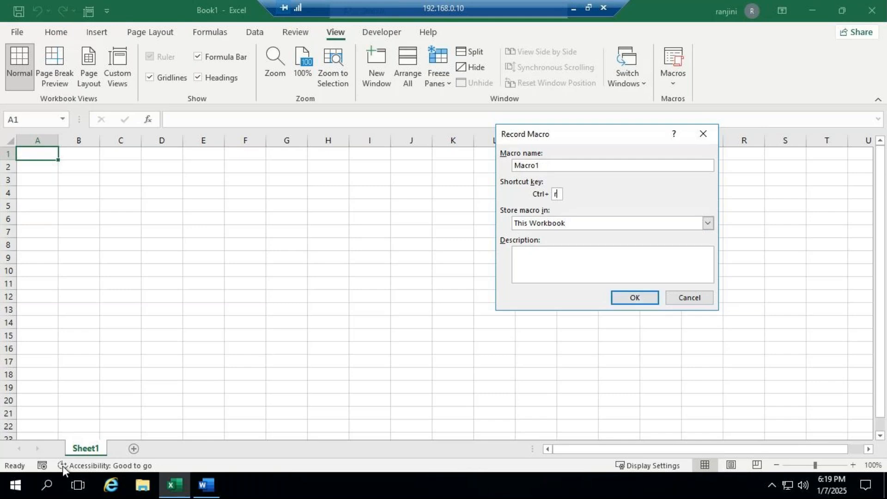
pyautogui.click(639, 298)
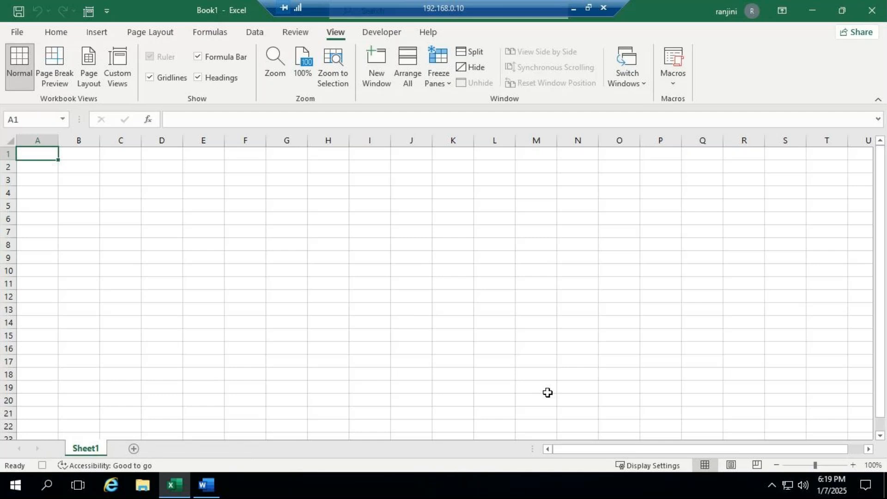
# - Enter the heading "NAME OF ITEM" in cell A1 of Sheet1
pyautogui.write('NME')
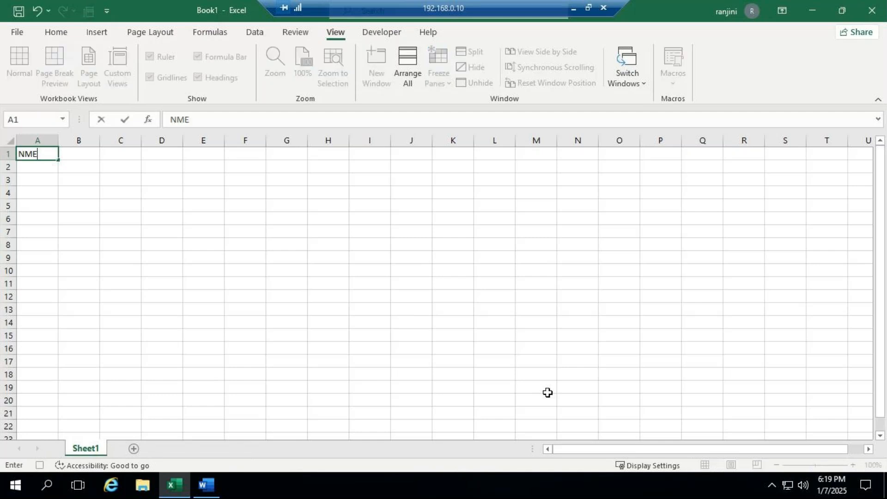
pyautogui.press('BackSpace')
pyautogui.write('AME')
pyautogui.press('Tab')
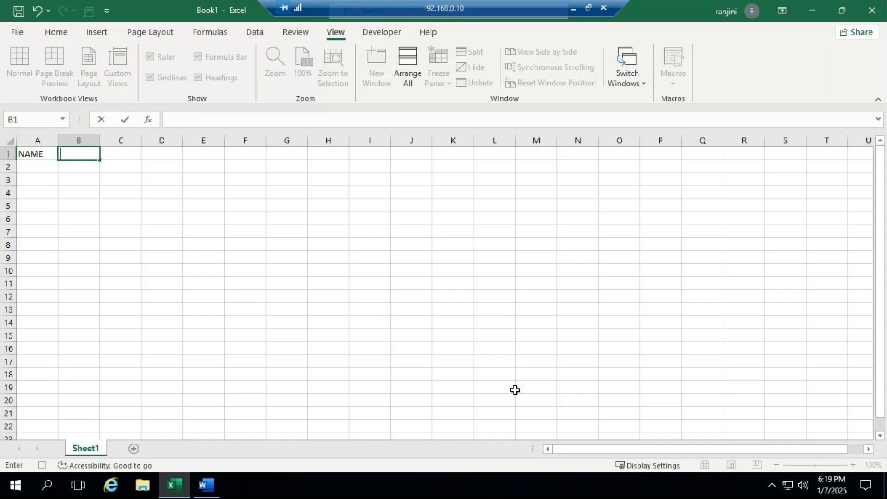
pyautogui.click(38, 153)
pyautogui.click(218, 118)
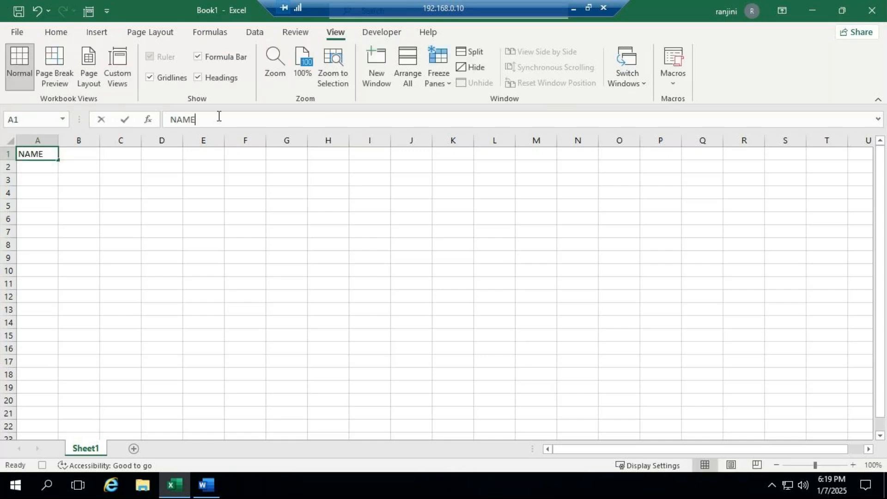
pyautogui.write('OF ')
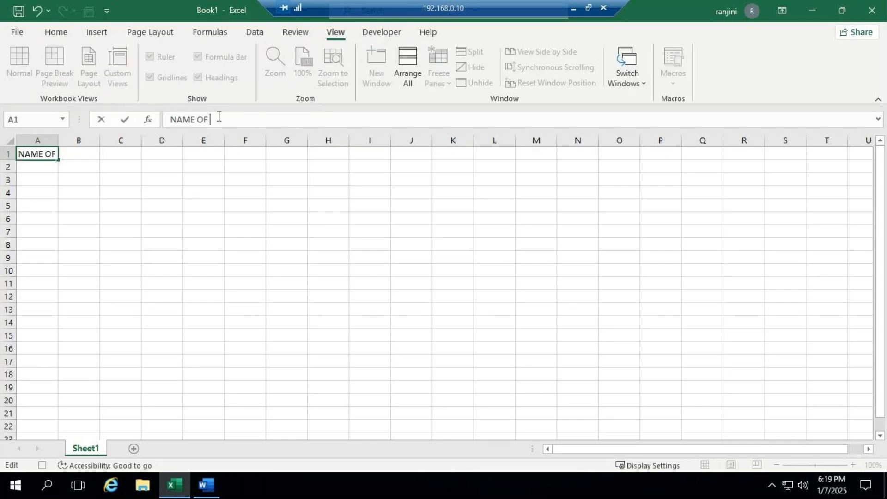
pyautogui.write('ITEM')
pyautogui.press('Return')
# - Enter the headings QTY, RATE and AMOUNT in cells B1 to D1 and fit column A's width to its heading
pyautogui.press('Up')
pyautogui.press('Right')
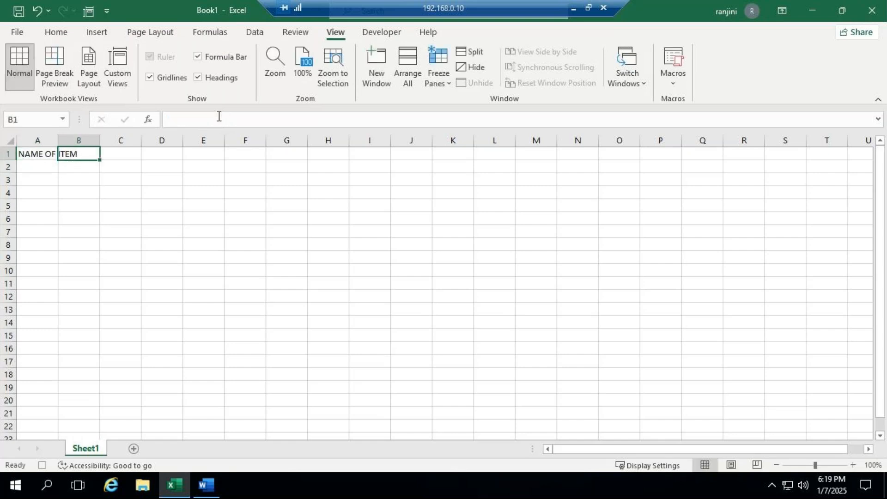
pyautogui.write('QTY')
pyautogui.press('Tab')
pyautogui.write('RATE')
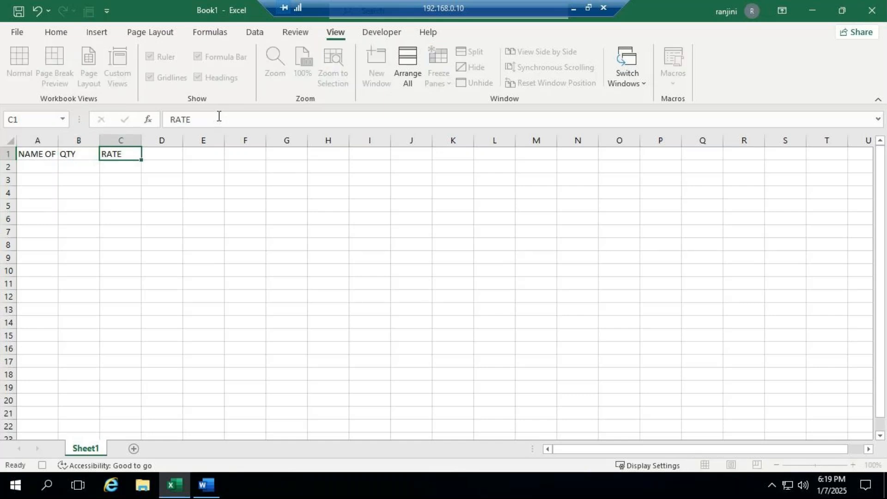
pyautogui.press('Tab')
pyautogui.write('AMOUNT')
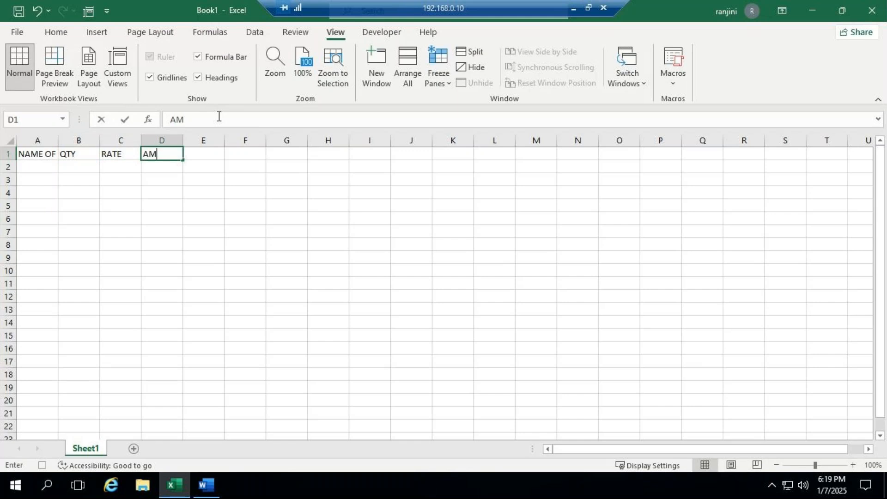
pyautogui.hotkey('ctrl', 'Return')
pyautogui.press('Return')
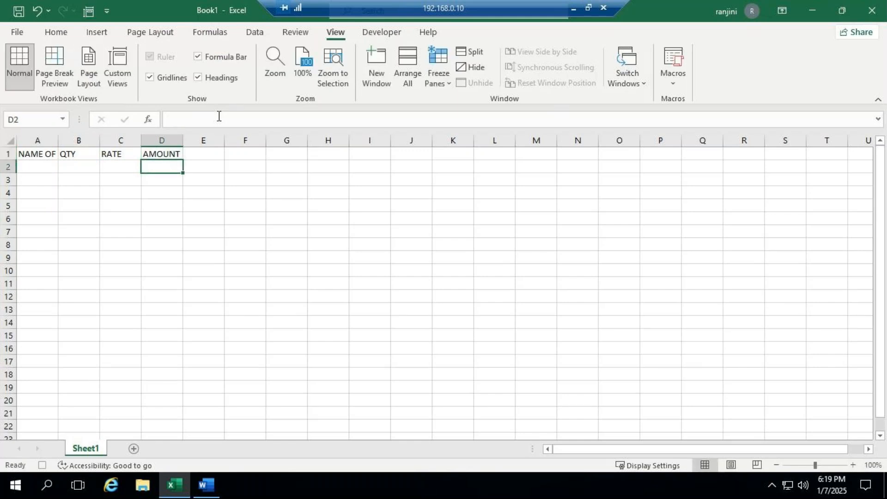
pyautogui.doubleClick(58, 140)
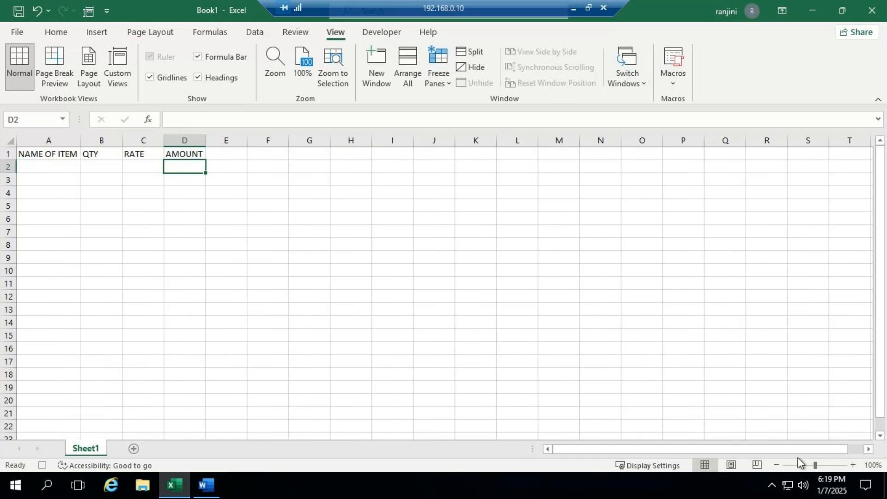
# - List the items REGISTER, BOOKS and PENS in cells A2 to A4
pyautogui.click(823, 466)
pyautogui.click(110, 184)
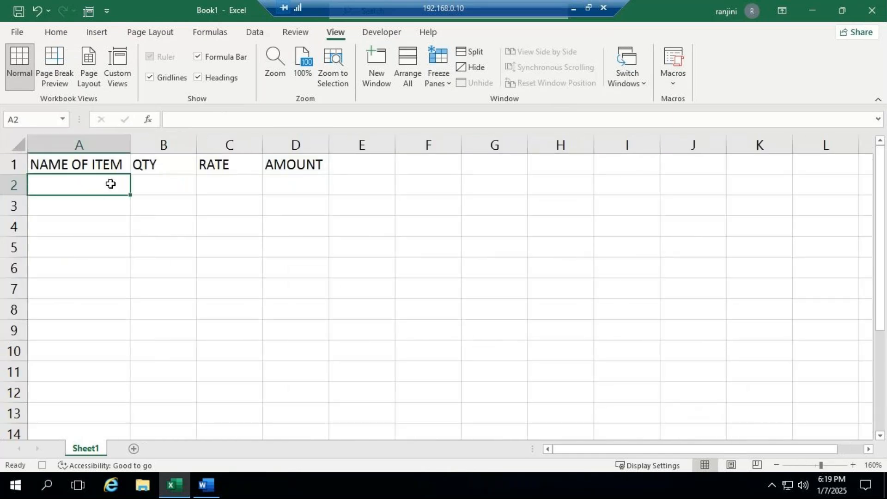
pyautogui.write('REGI')
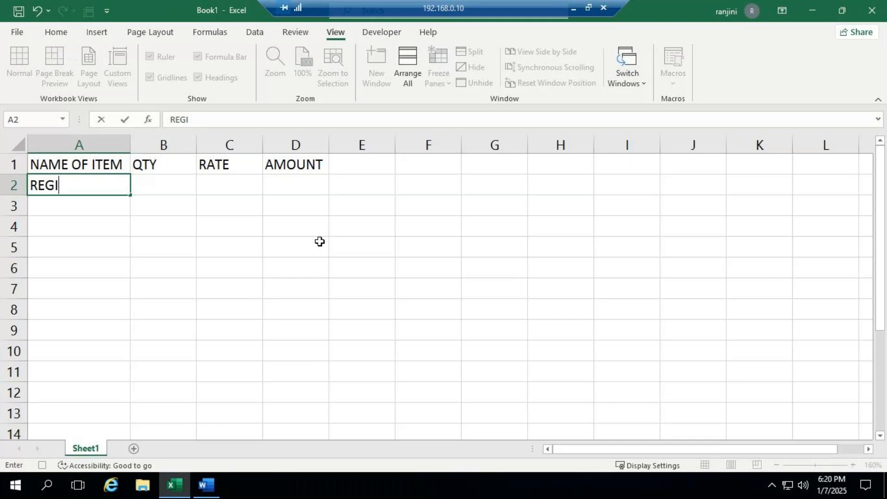
pyautogui.write('STER')
pyautogui.press('Return')
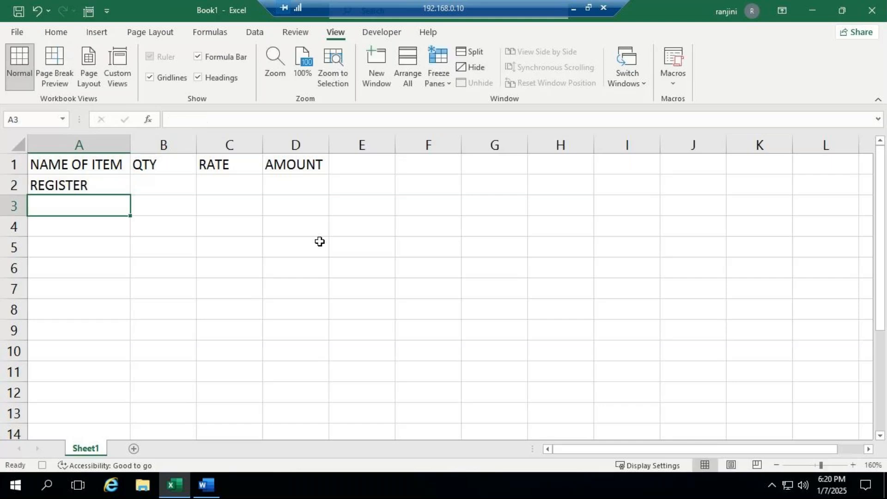
pyautogui.write('BOOKS')
pyautogui.press('Return')
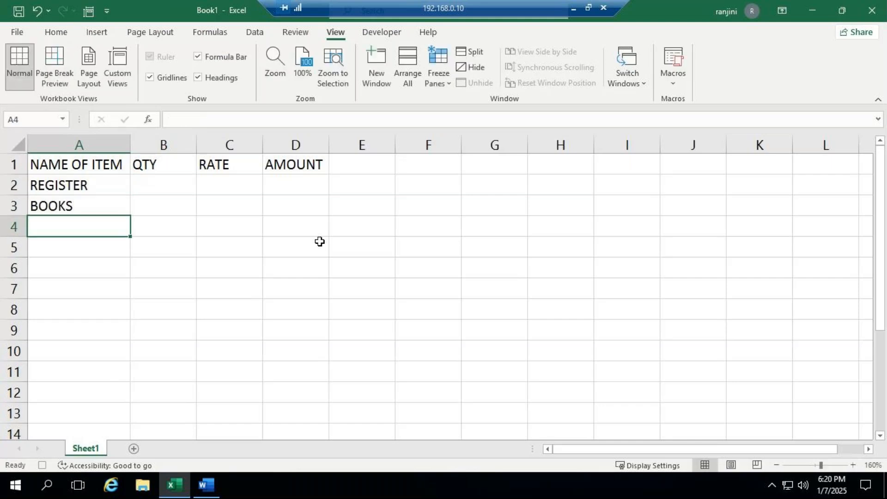
pyautogui.write('PENS')
pyautogui.press('Right')
# - Enter the quantities 10, 5 and 10 in cells B2 to B4
pyautogui.press('Up')
pyautogui.press('Up')
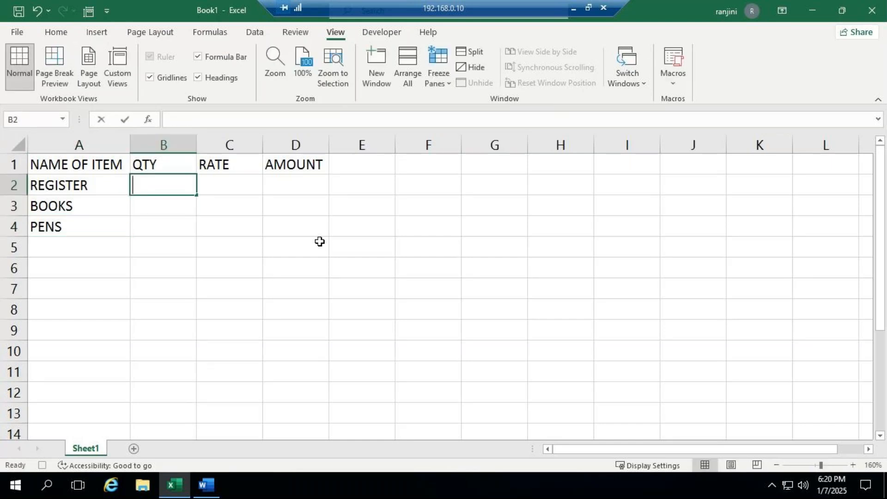
pyautogui.write('10')
pyautogui.hotkey('ctrl', 'Return')
pyautogui.press('Return')
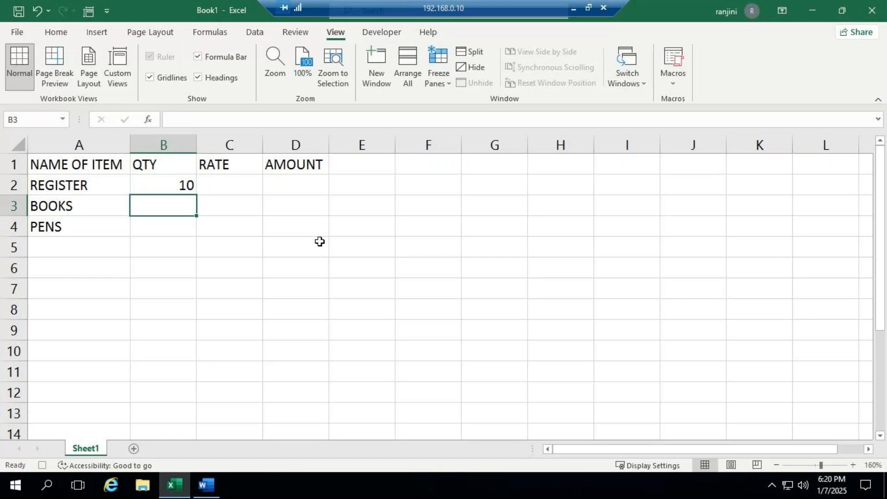
pyautogui.write('5')
pyautogui.press('Return')
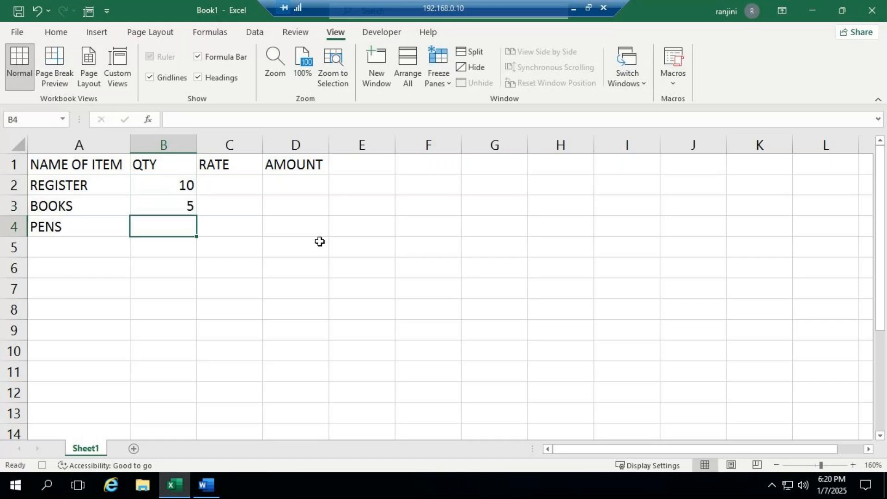
pyautogui.write('10')
pyautogui.press('Tab')
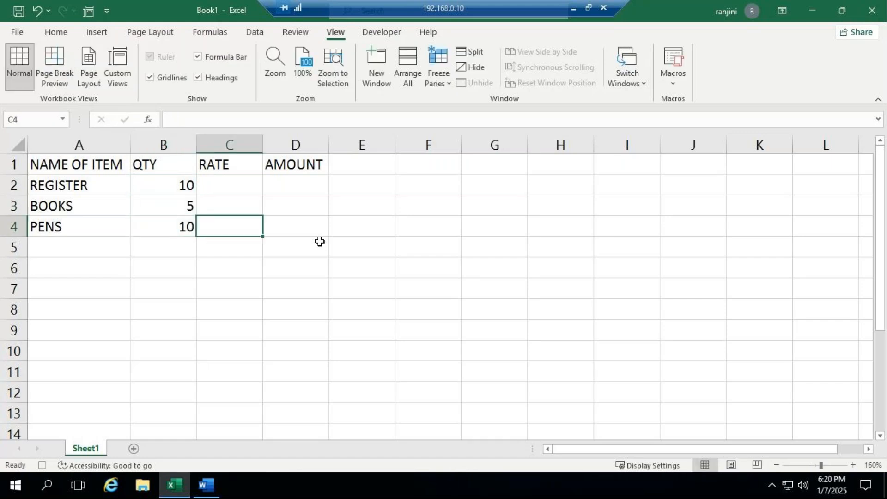
# - Enter the rates 300, 60 and 5 in cells C2 to C4
pyautogui.press('Up')
pyautogui.press('Up')
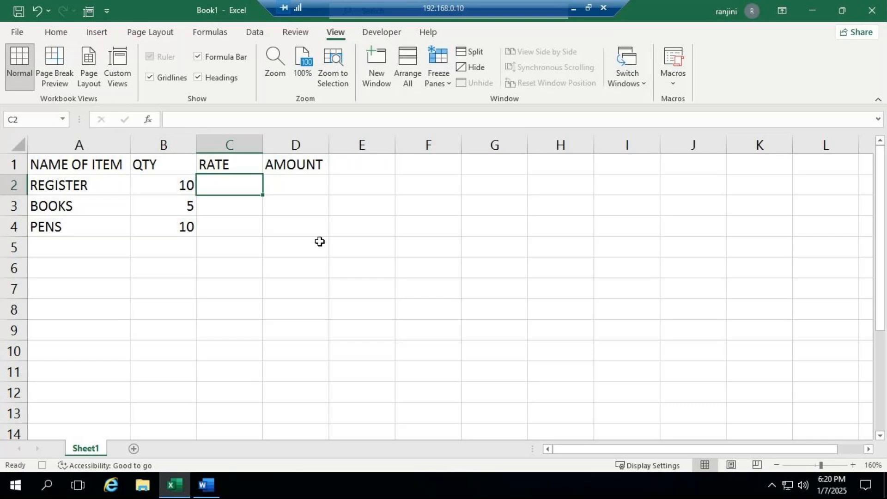
pyautogui.write('300')
pyautogui.press('Return')
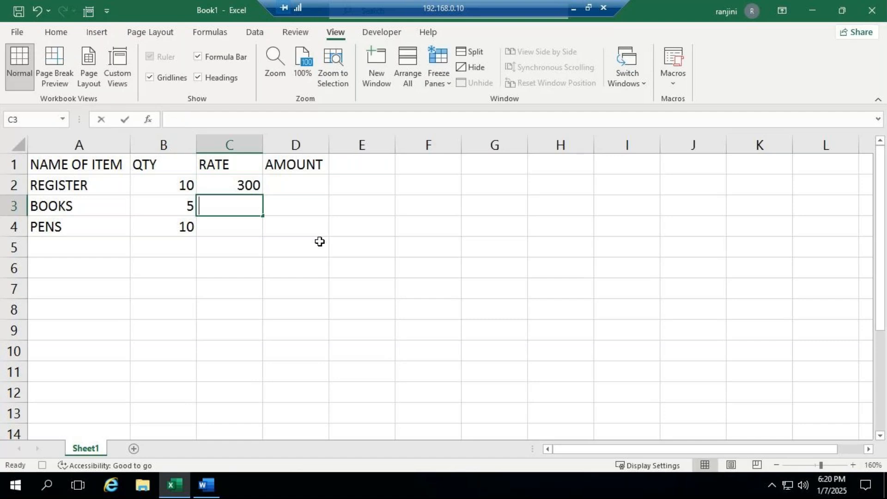
pyautogui.write('60')
pyautogui.press('Return')
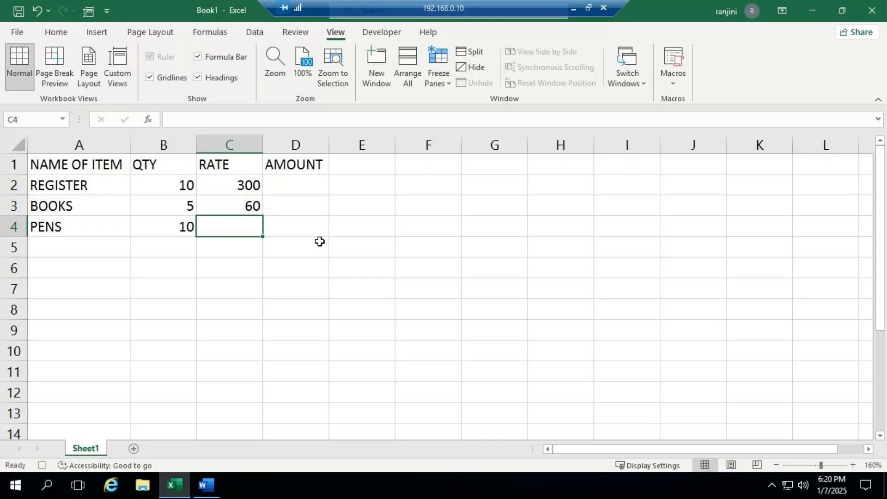
pyautogui.write('5')
pyautogui.press('Return')
# - Calculate the amount in cell D2 with the formula =B2*C2 and fill it down to D4
pyautogui.click(291, 183)
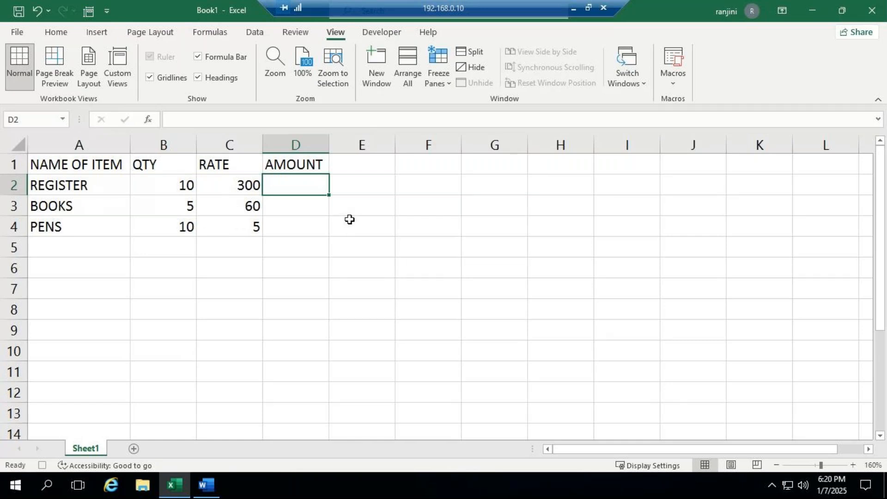
pyautogui.write('=')
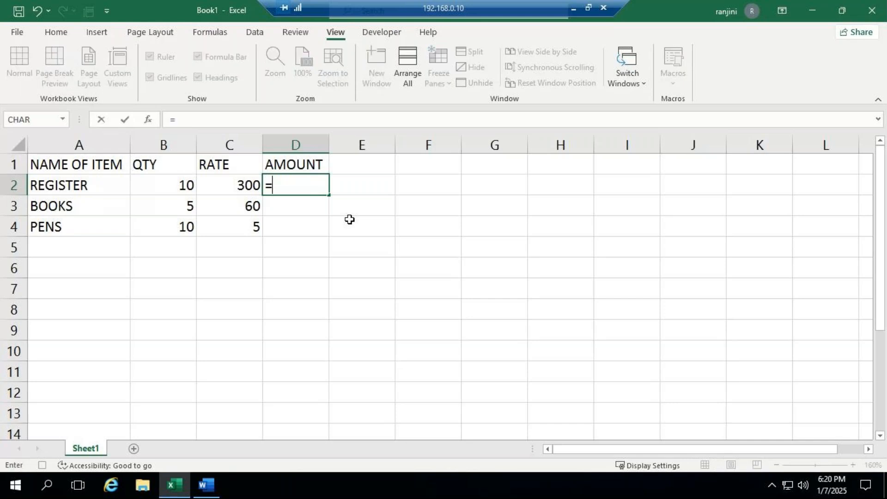
pyautogui.press('Left')
pyautogui.press('Left')
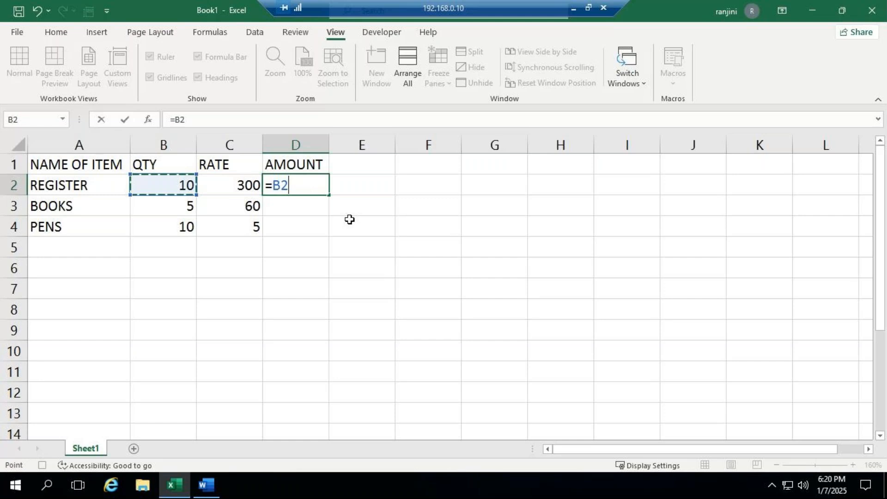
pyautogui.write('*')
pyautogui.press('Left')
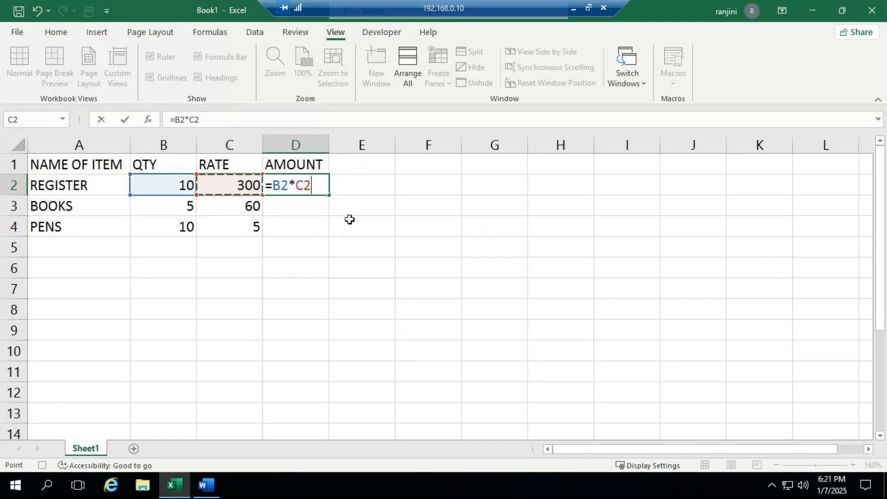
pyautogui.hotkey('ctrl', 'Return')
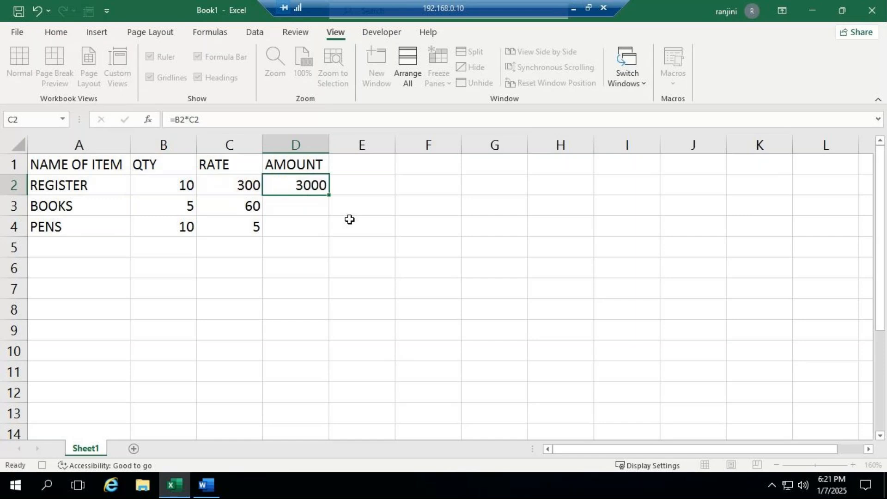
pyautogui.click(311, 186)
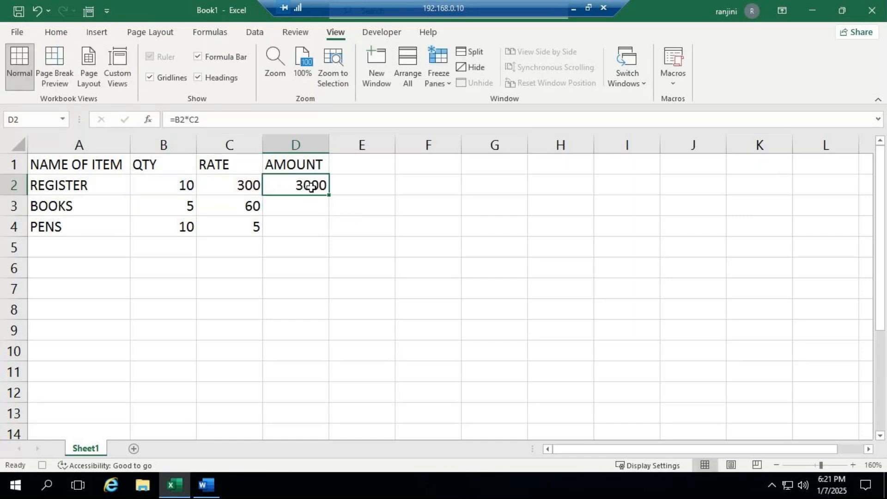
pyautogui.moveTo(331, 196); pyautogui.dragTo(331, 236)
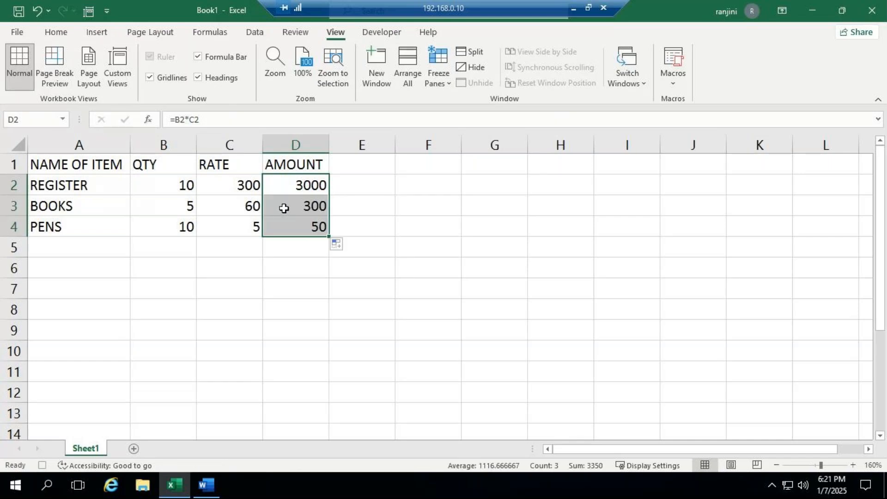
# - Format the item table A1:D4 with a black fill and a gold theme font colour
pyautogui.click(282, 211)
pyautogui.click(289, 227)
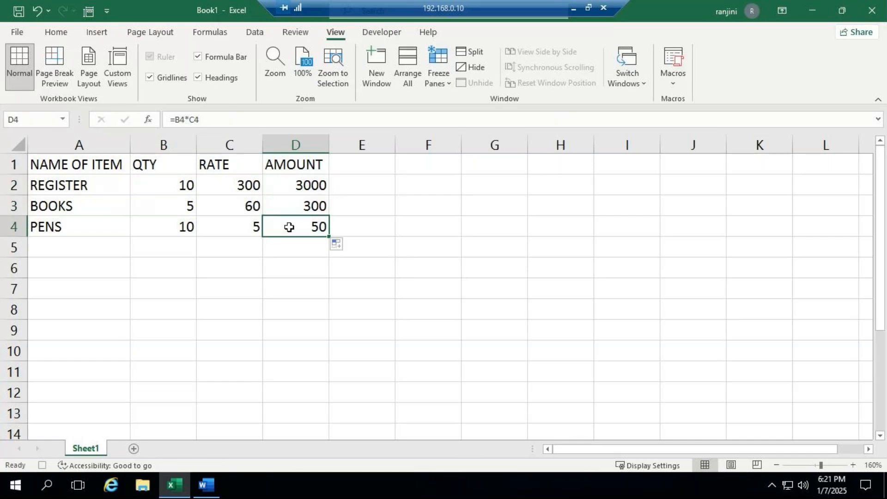
pyautogui.moveTo(65, 168); pyautogui.dragTo(304, 222)
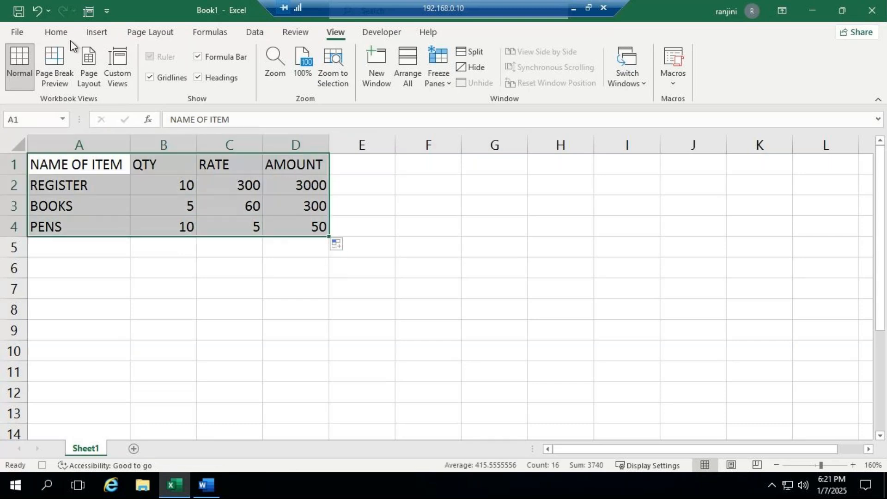
pyautogui.click(60, 33)
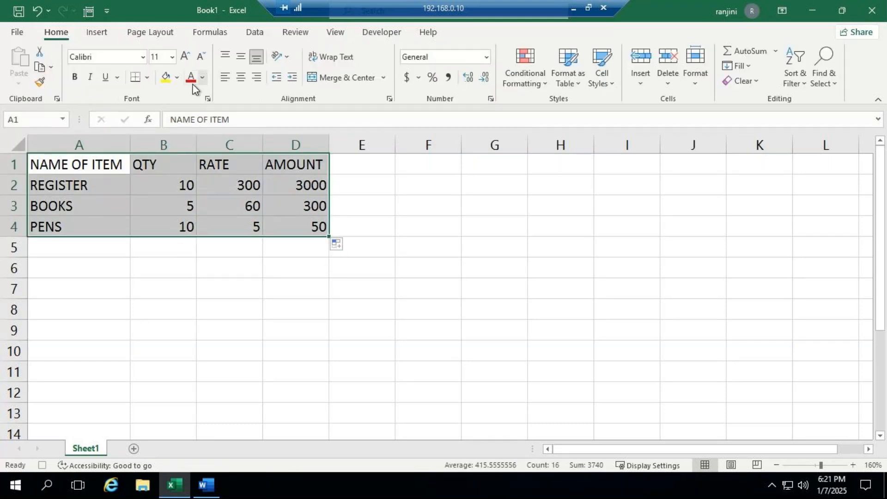
pyautogui.click(177, 78)
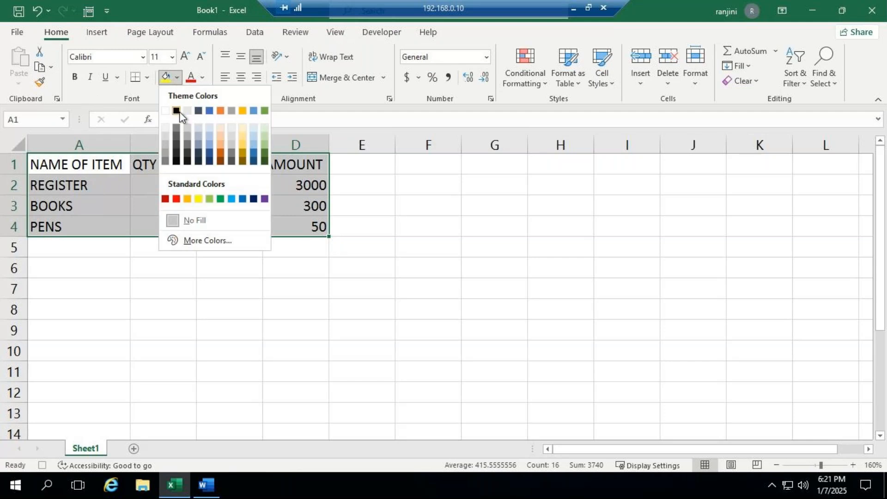
pyautogui.click(176, 111)
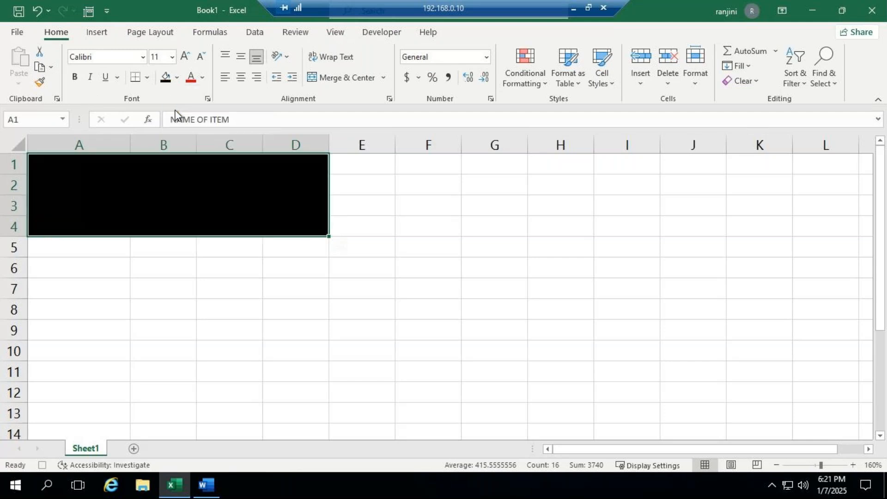
pyautogui.click(206, 84)
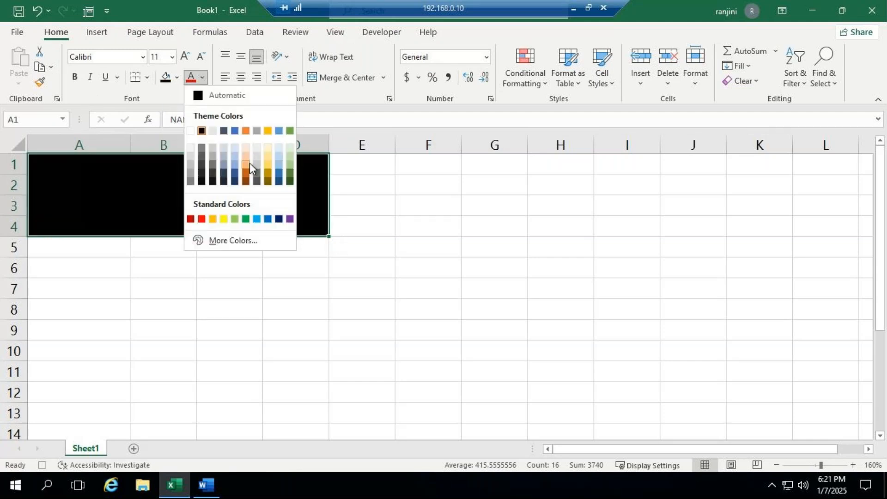
pyautogui.click(268, 163)
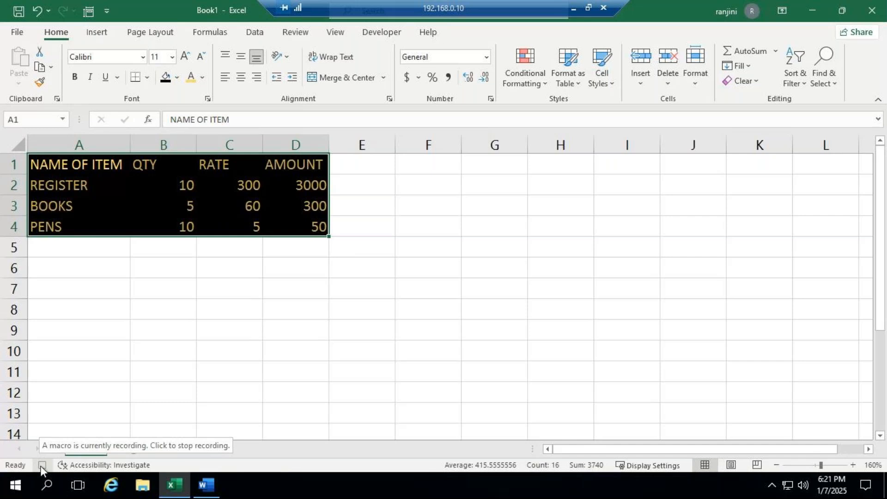
# - Stop recording the macro
pyautogui.click(337, 32)
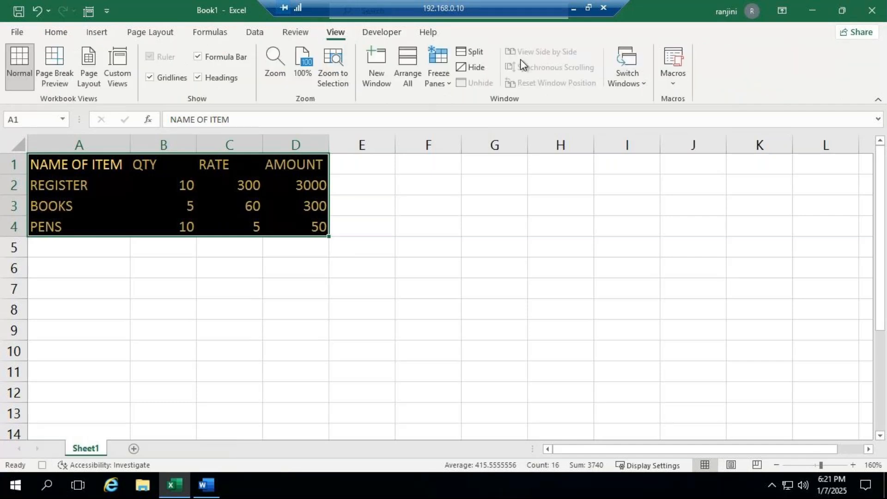
pyautogui.click(672, 82)
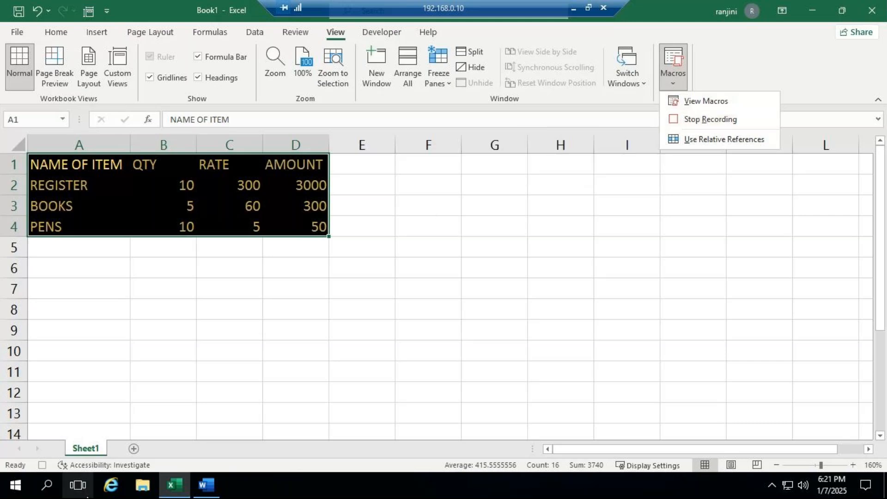
pyautogui.click(43, 465)
pyautogui.click(43, 465)
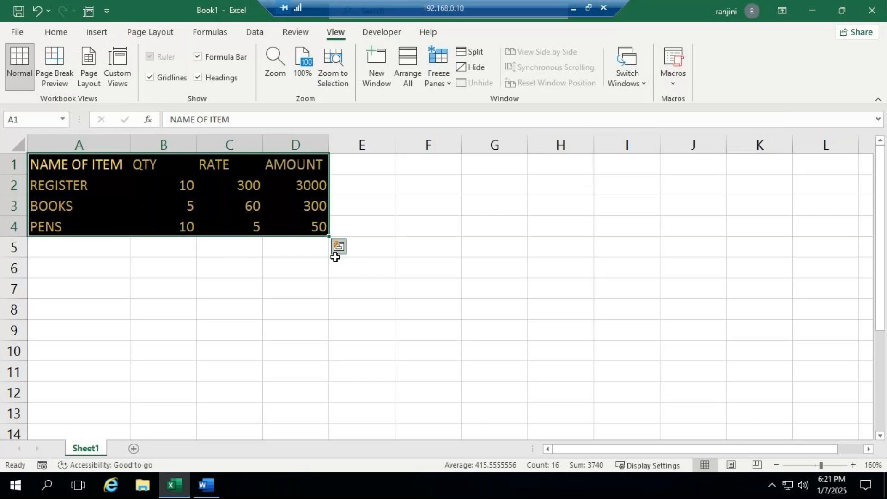
# - Add two new worksheets and run the recorded macro on each with its assigned shortcut
pyautogui.click(134, 449)
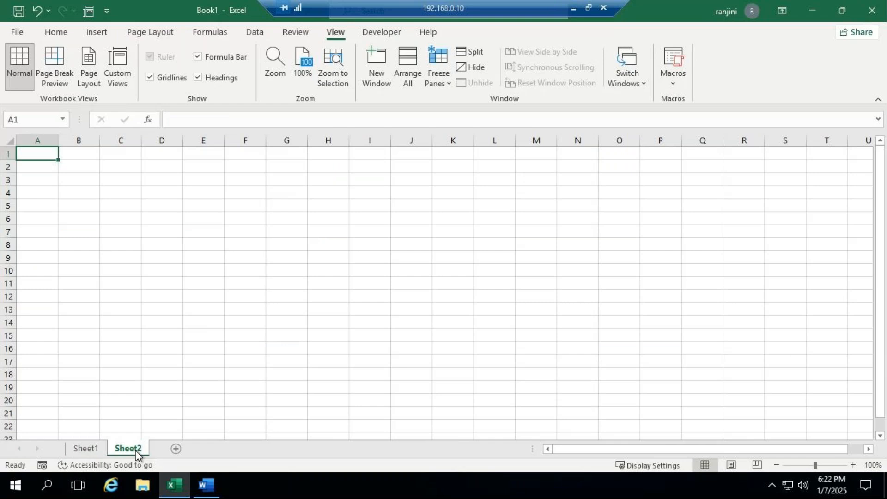
pyautogui.hotkey('ctrl', 'm')
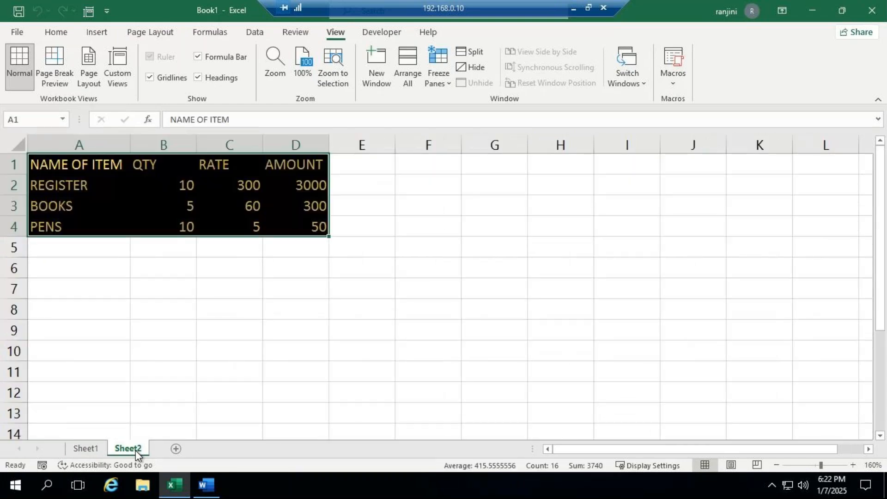
pyautogui.click(176, 449)
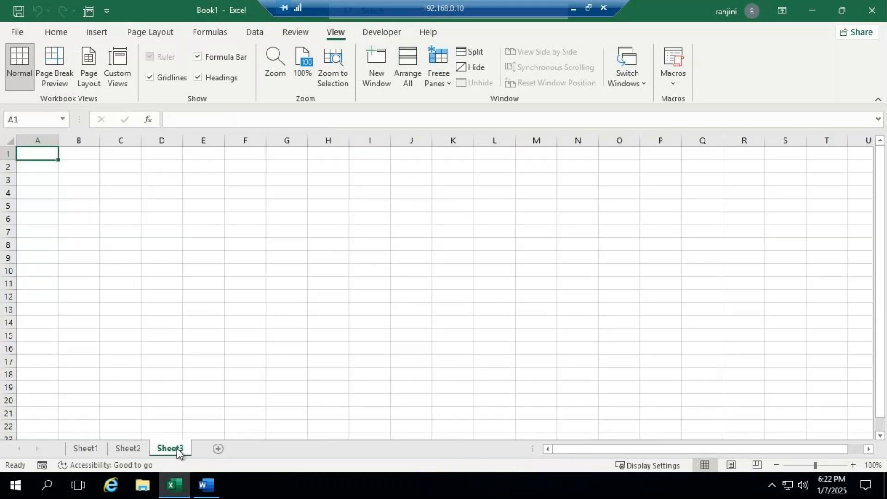
pyautogui.hotkey('ctrl', 'm')
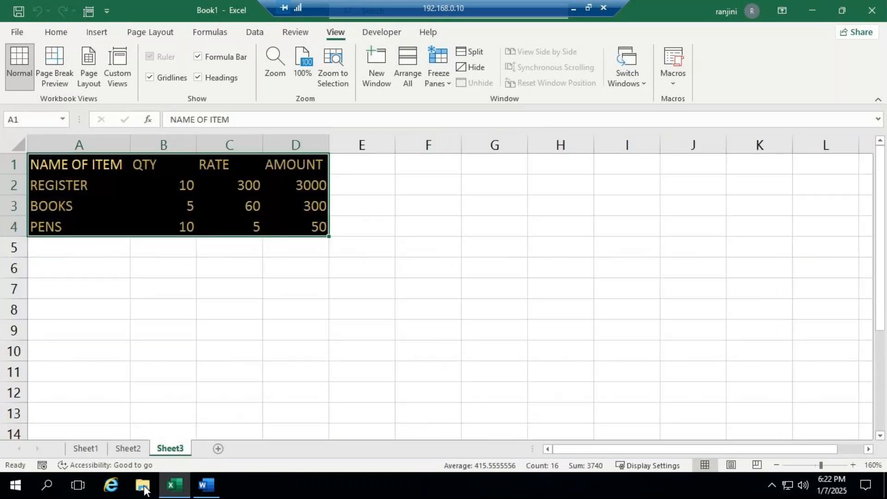
# - Add a fourth worksheet and run Macro1 on it from the list of macros
pyautogui.click(218, 448)
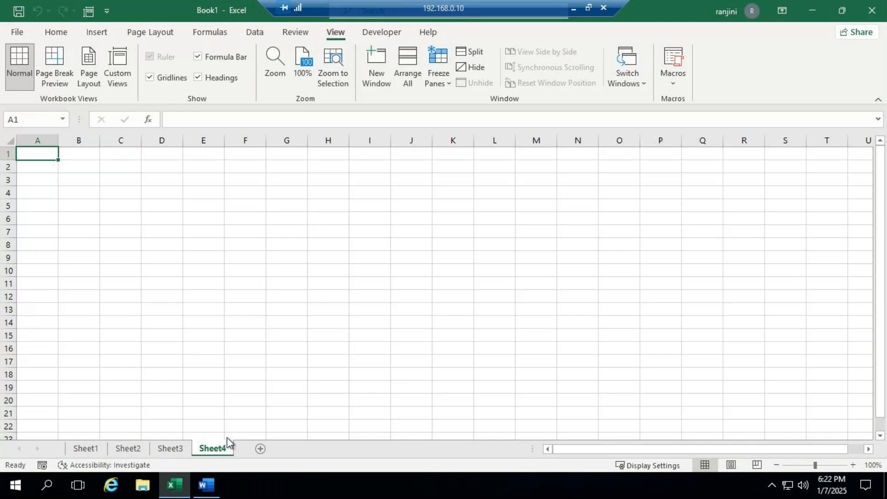
pyautogui.click(675, 84)
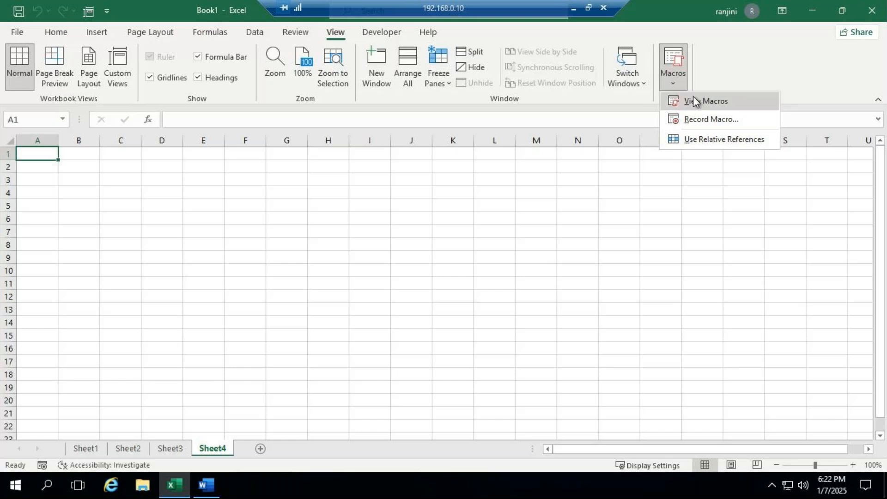
pyautogui.click(693, 100)
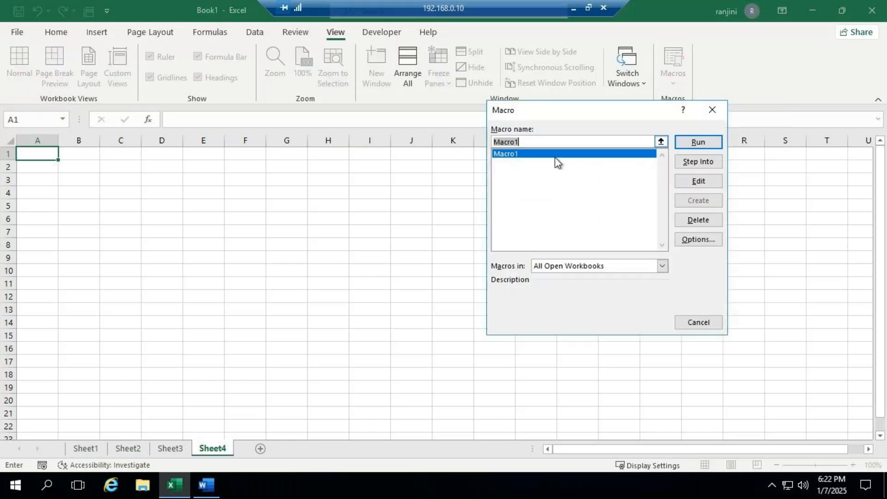
pyautogui.click(696, 143)
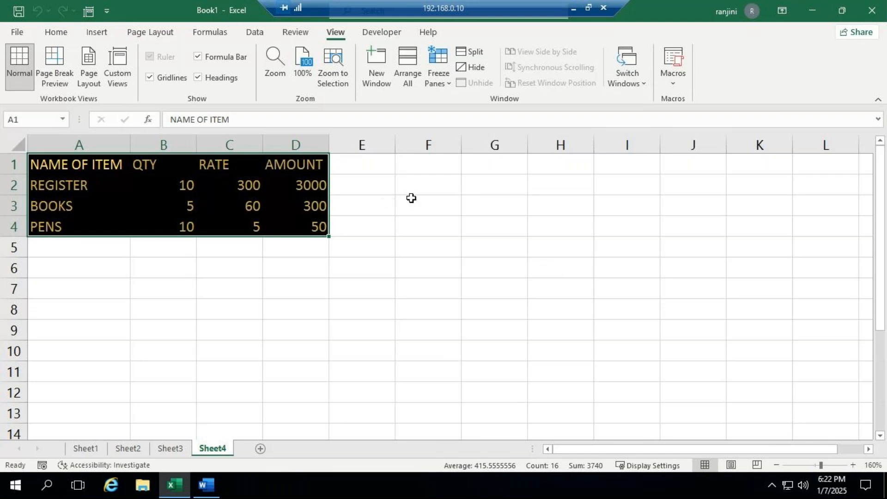
# - Delete Macro1 from the list of macros and deselect the item table
pyautogui.click(673, 84)
pyautogui.click(694, 102)
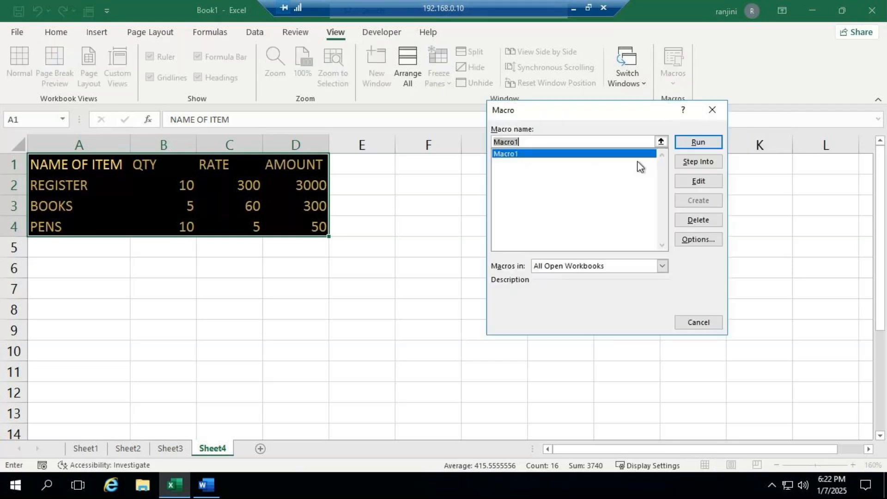
pyautogui.click(701, 222)
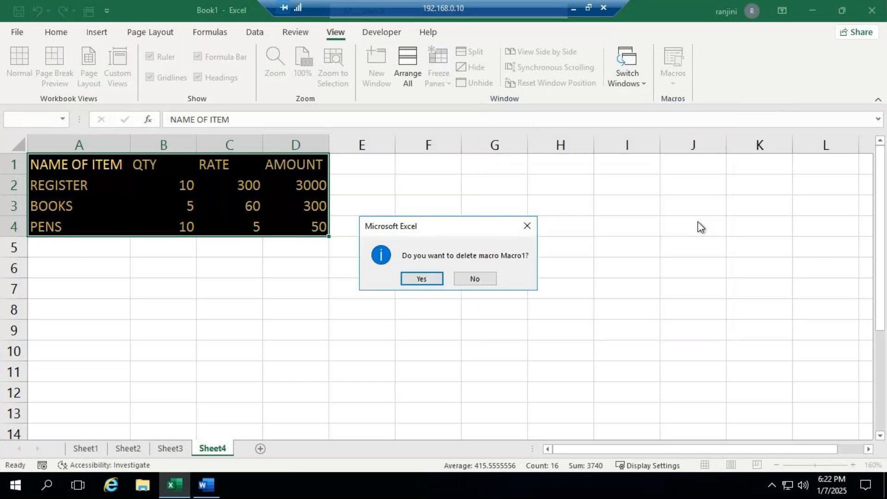
pyautogui.click(421, 279)
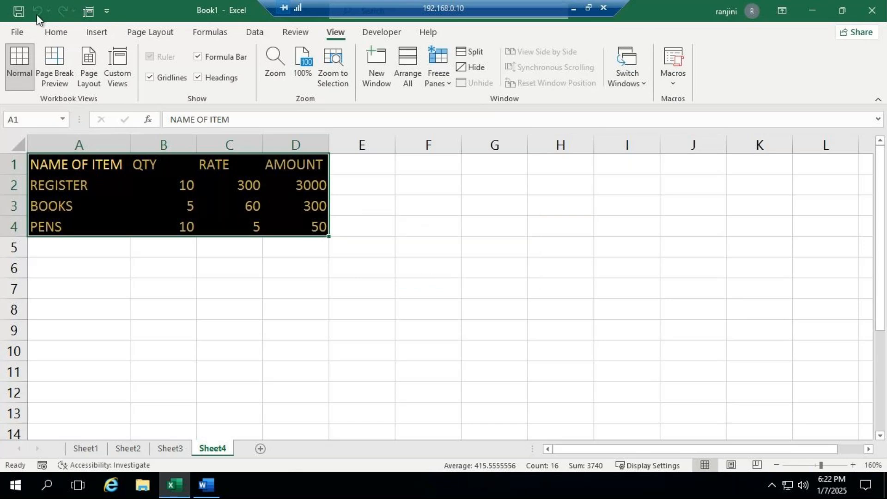
pyautogui.click(118, 245)
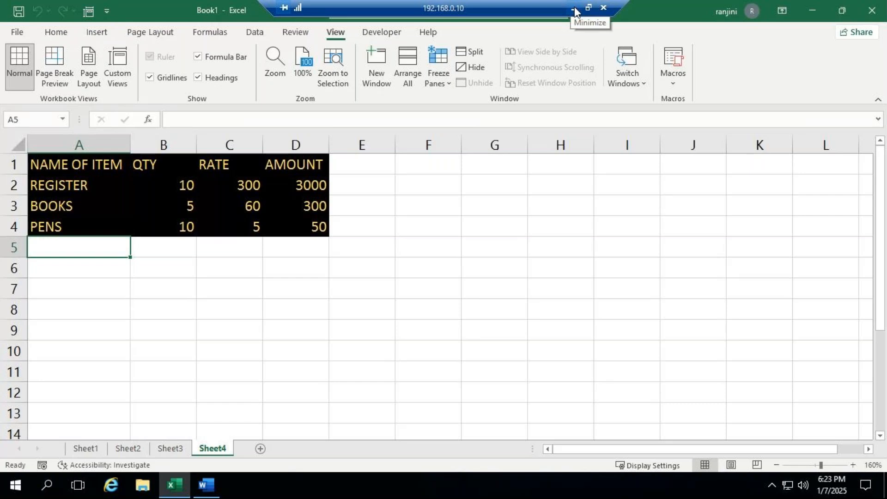
# - Close the Book1 workbook
pyautogui.click(877, 14)
pyautogui.click(454, 256)
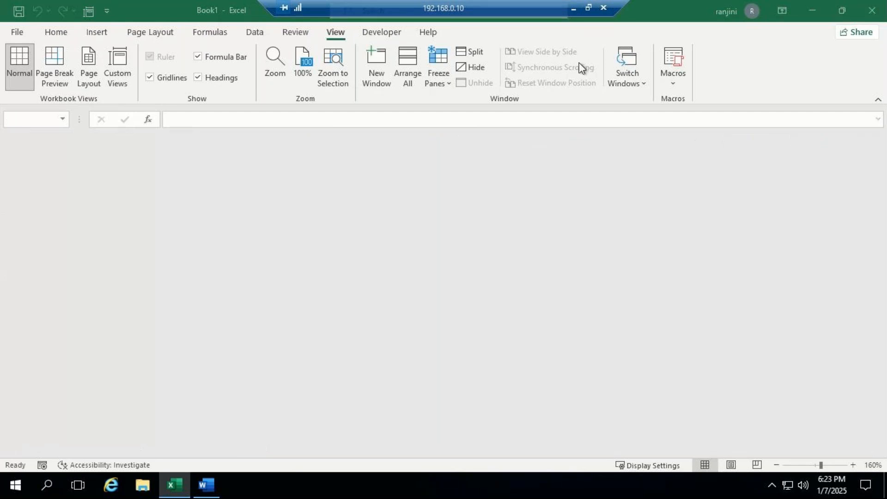
# - Minimize the remote desktop session, switch to the GoTo Meeting window and turn off the microphone
pyautogui.click(574, 8)
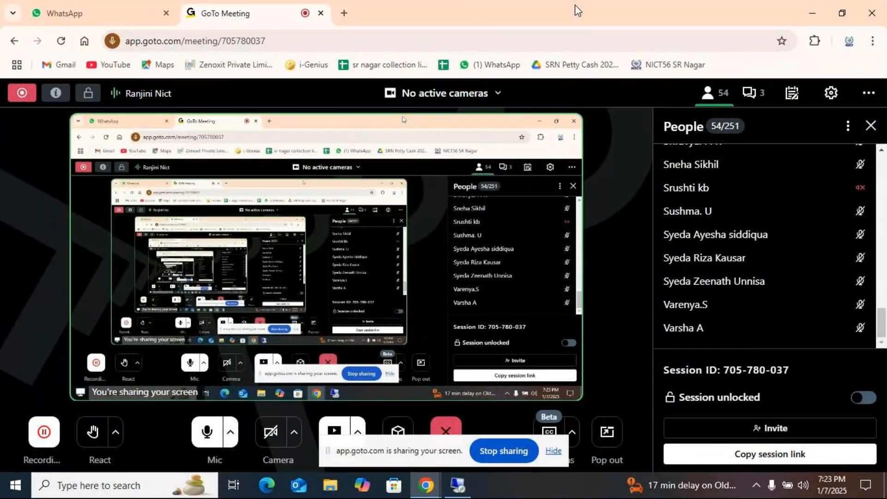
pyautogui.scroll(20, 863, 234)
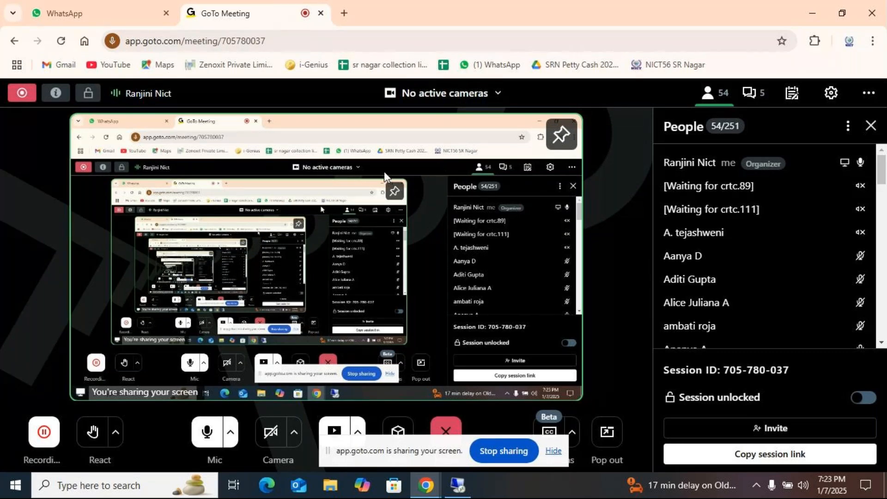
pyautogui.click(209, 443)
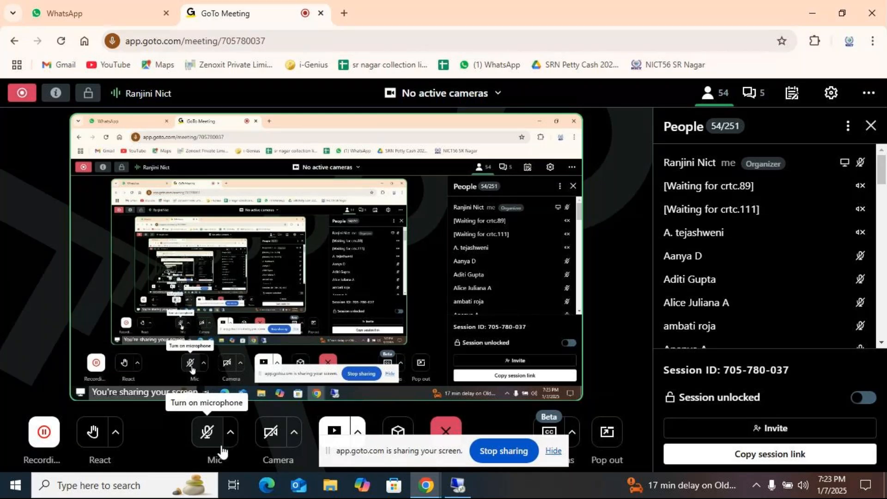